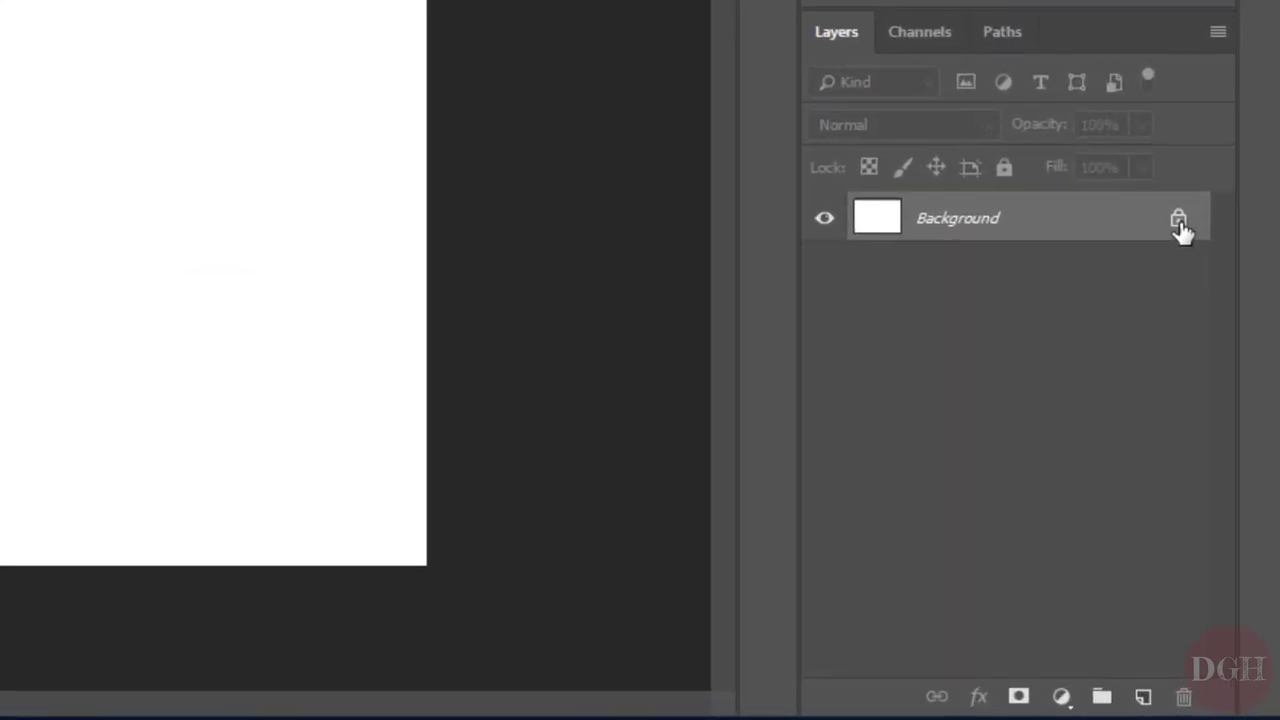
Step: Unlock the background layer and fill the entire canvas with dark navy #020042, leaving nothing selected
left_click(1178, 220)
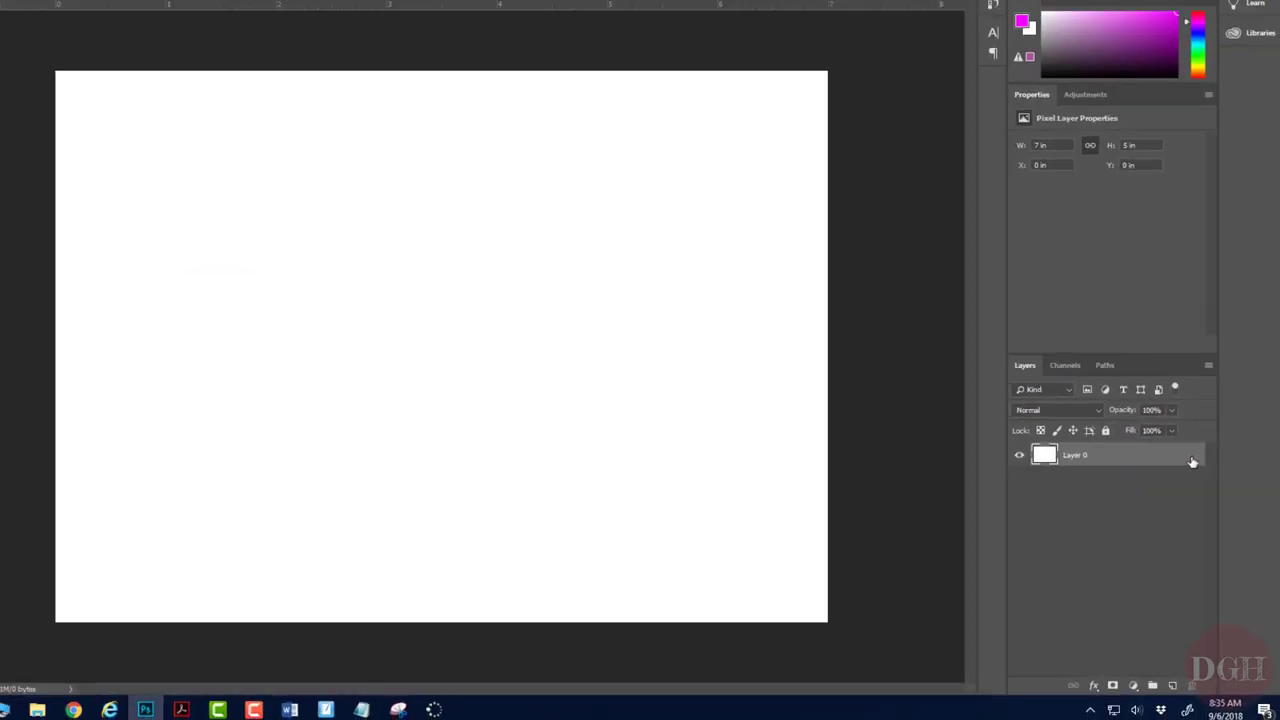
key("ctrl+a")
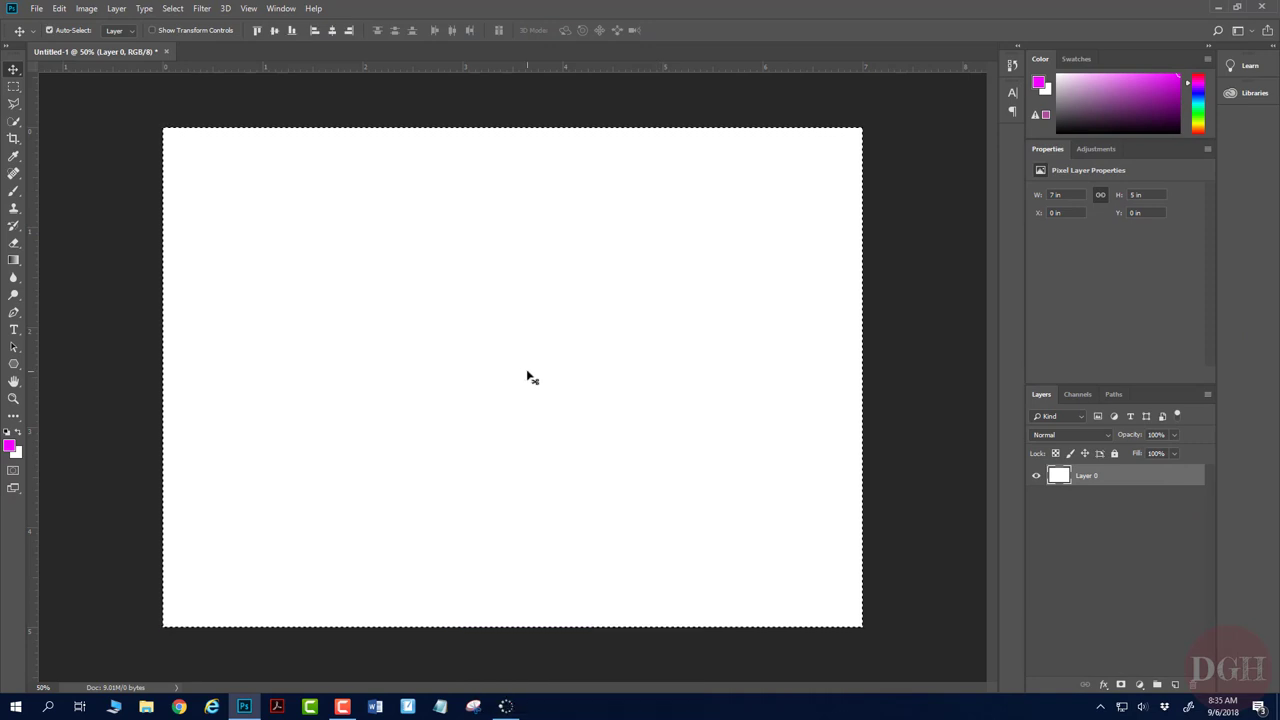
key("shift+F5")
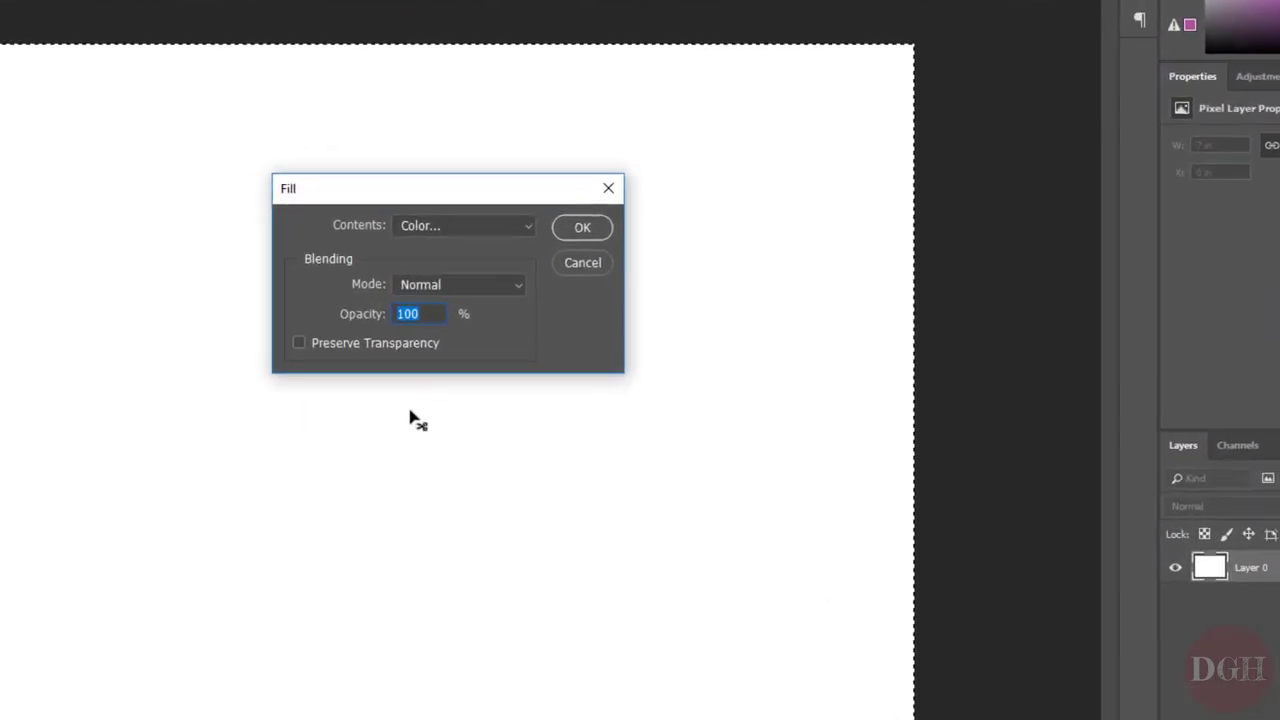
left_click(598, 247)
left_click(430, 280)
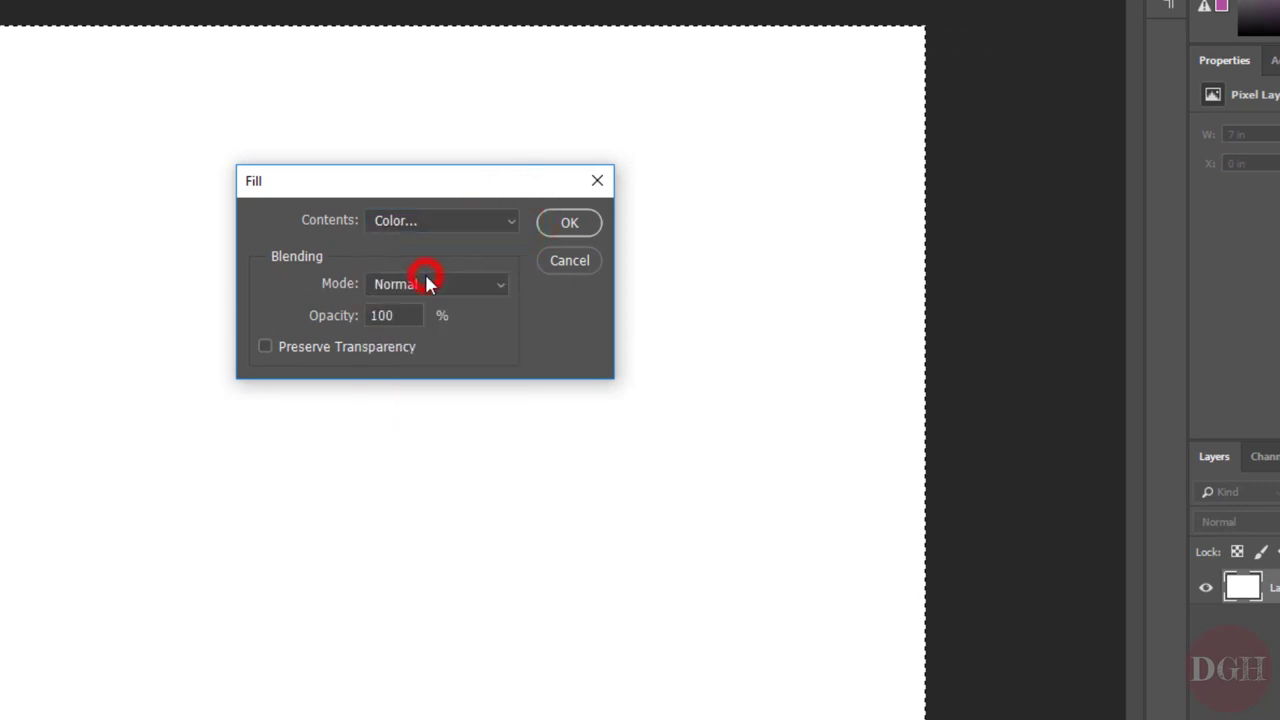
left_click(993, 205)
mouse_move(993, 207)
left_mouse_down()
mouse_move(966, 280)
mouse_move(1017, 317)
left_mouse_up()
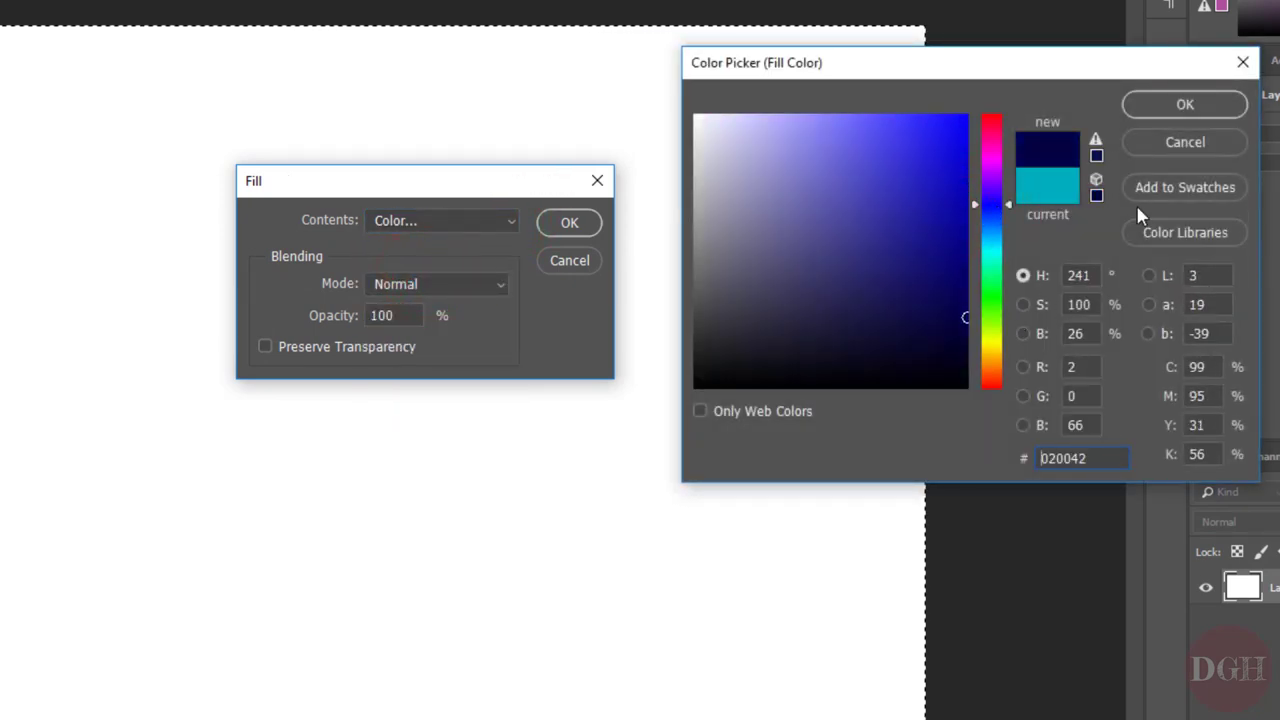
left_click(1185, 106)
left_click(570, 222)
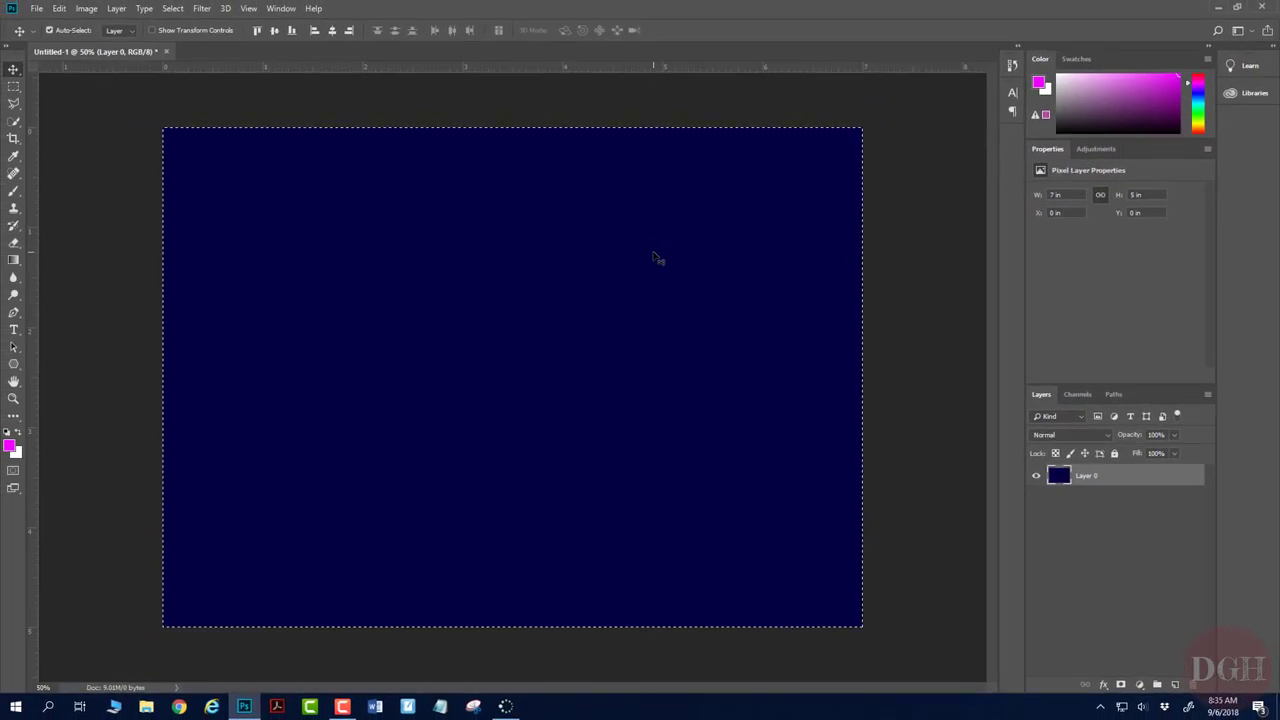
key("ctrl+d")
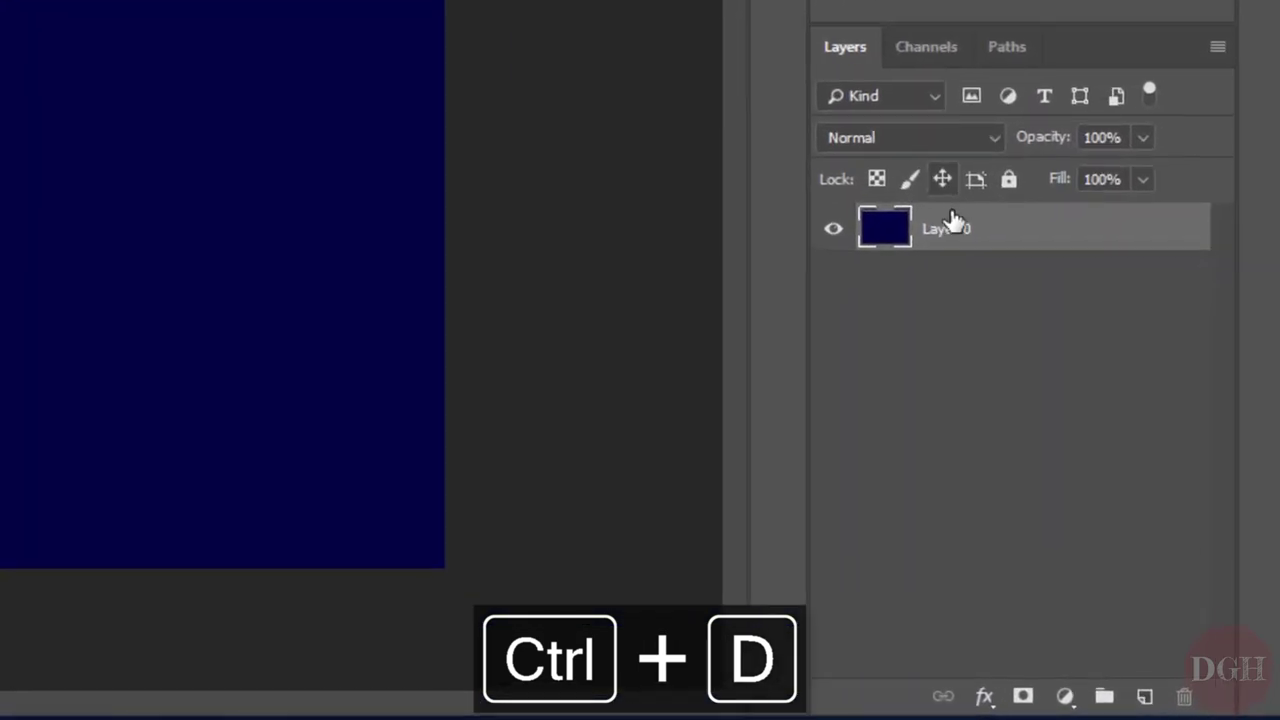
Step: Rename the navy-filled layer as Background
double_click(1087, 475)
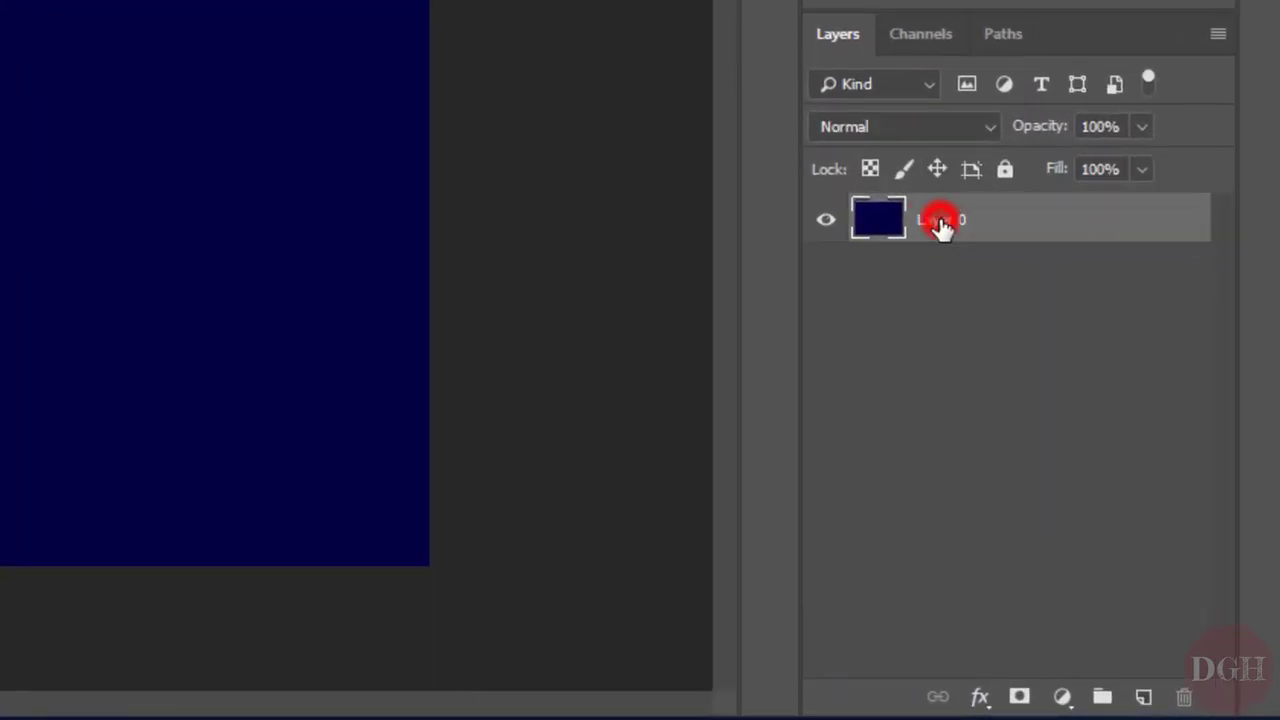
type("Backgrou")
key("BackSpace")
key("BackSpace")
key("BackSpace")
type("round")
key("Return")
Step: Add a new layer above Background and name it Blue Planet
left_click(1143, 697)
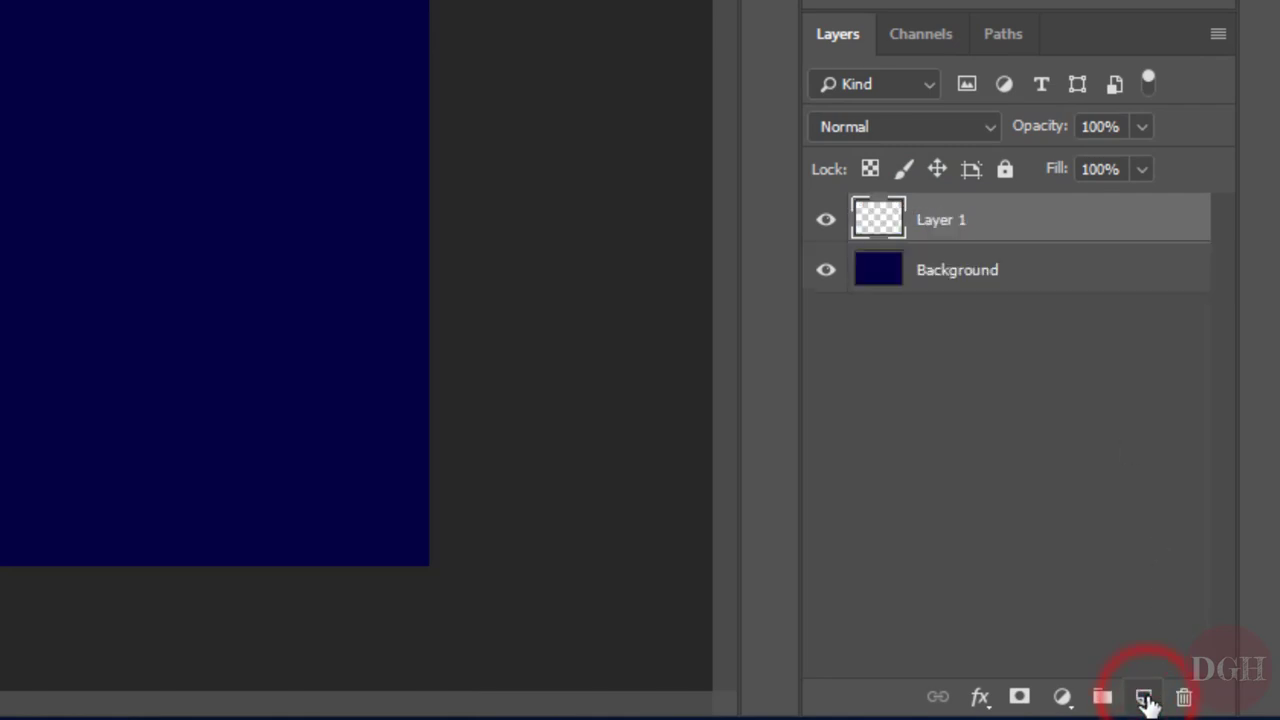
double_click(955, 222)
type("Blue Planet")
key("Return")
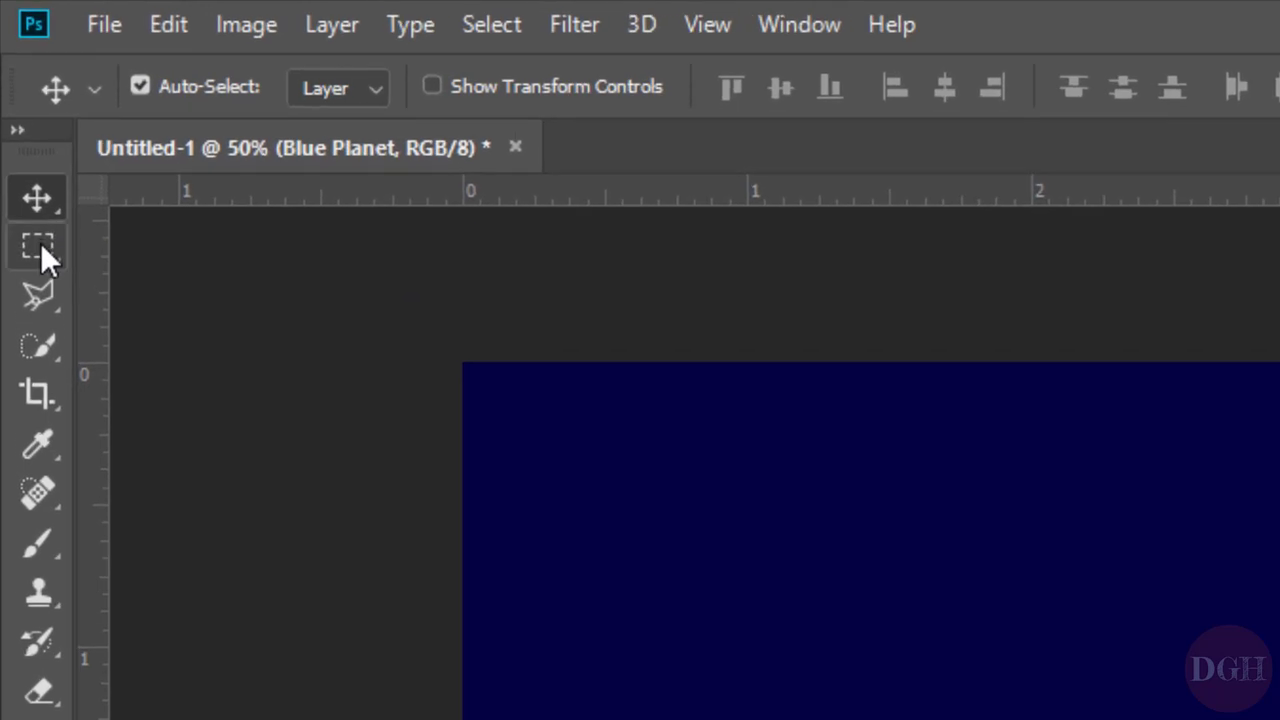
Step: Draw a circular selection about 1.61 in wide near the canvas's upper-left corner with the Elliptical Marquee tool
left_click(14, 86)
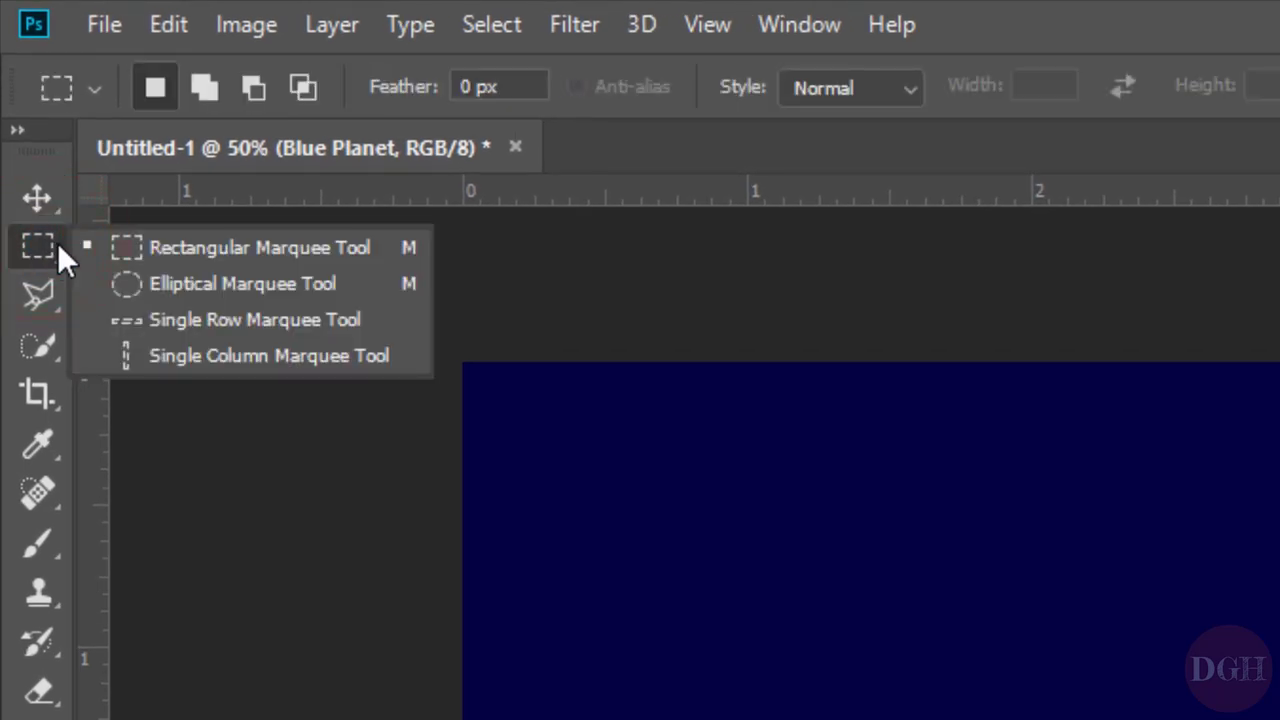
left_click(162, 283)
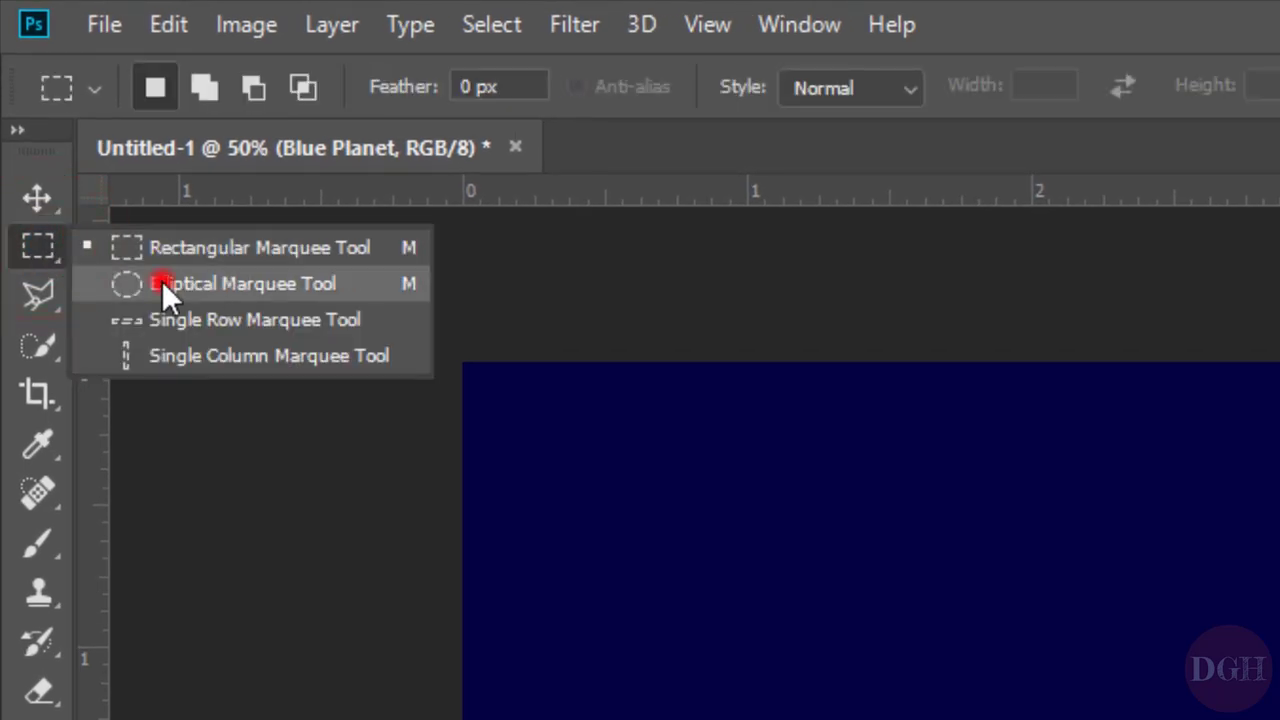
left_click(150, 89)
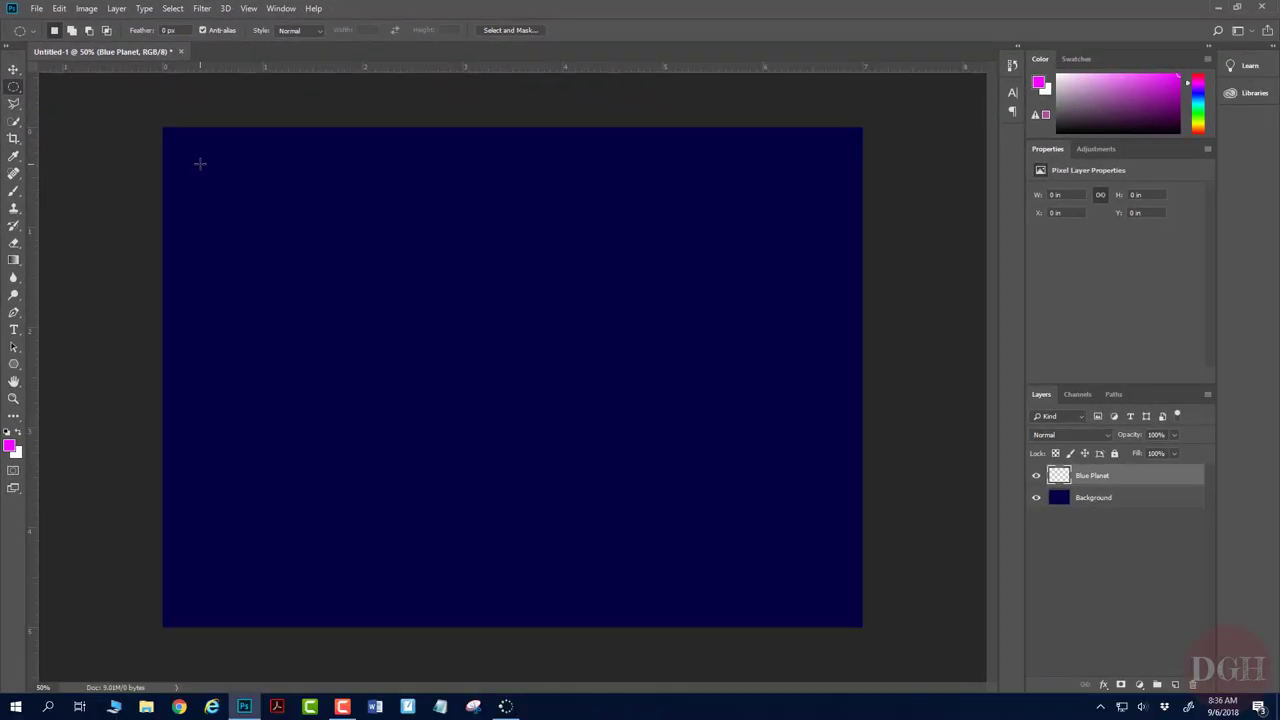
left_click(570, 467)
left_click_drag(200, 164, 421, 323)
Step: Fill the circular selection on the Blue Planet layer with bright cyan #00deff and deselect it
key("shift+F5")
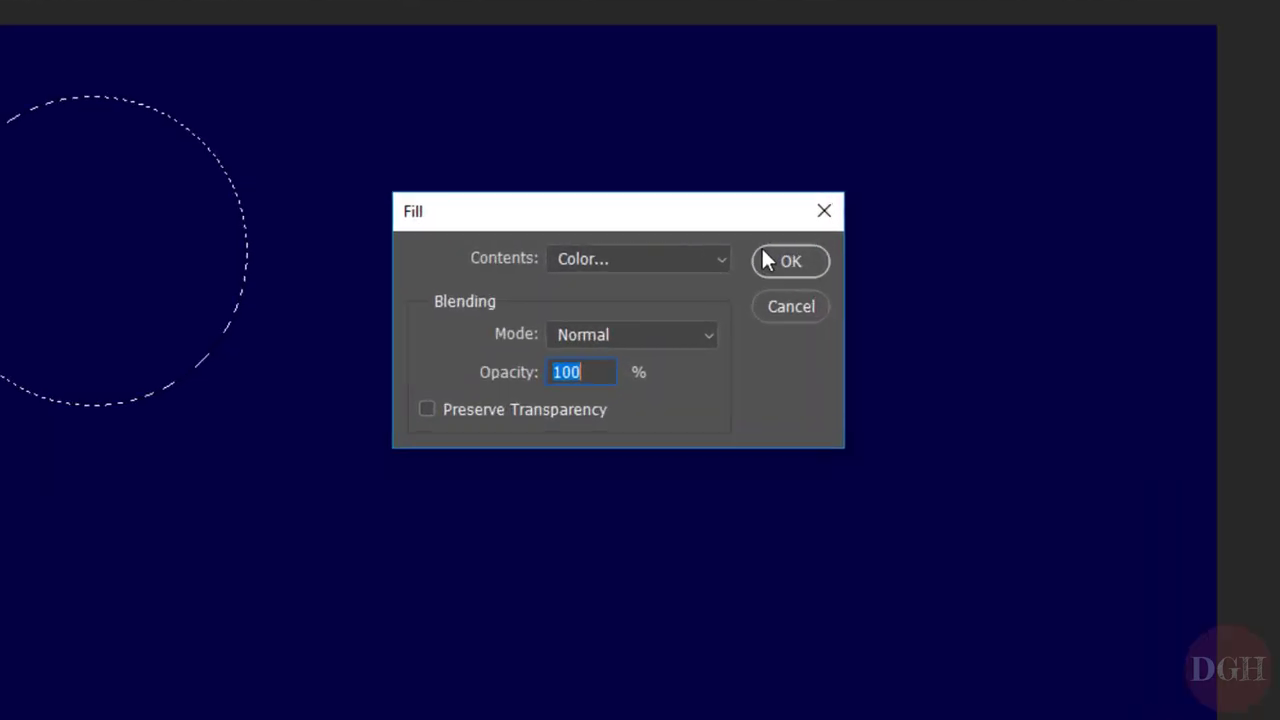
left_click(604, 249)
left_click(628, 350)
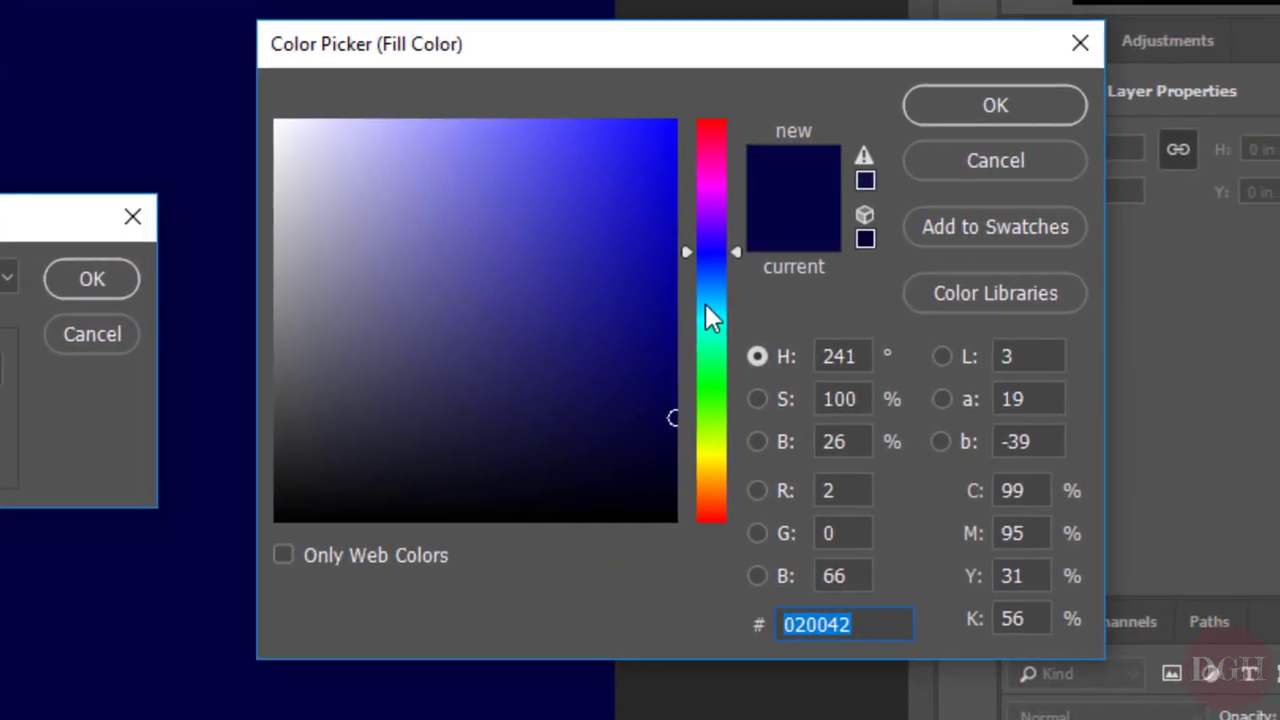
left_click(712, 307)
left_click_drag(725, 304, 725, 309)
left_click_drag(643, 280, 677, 118)
left_click(966, 106)
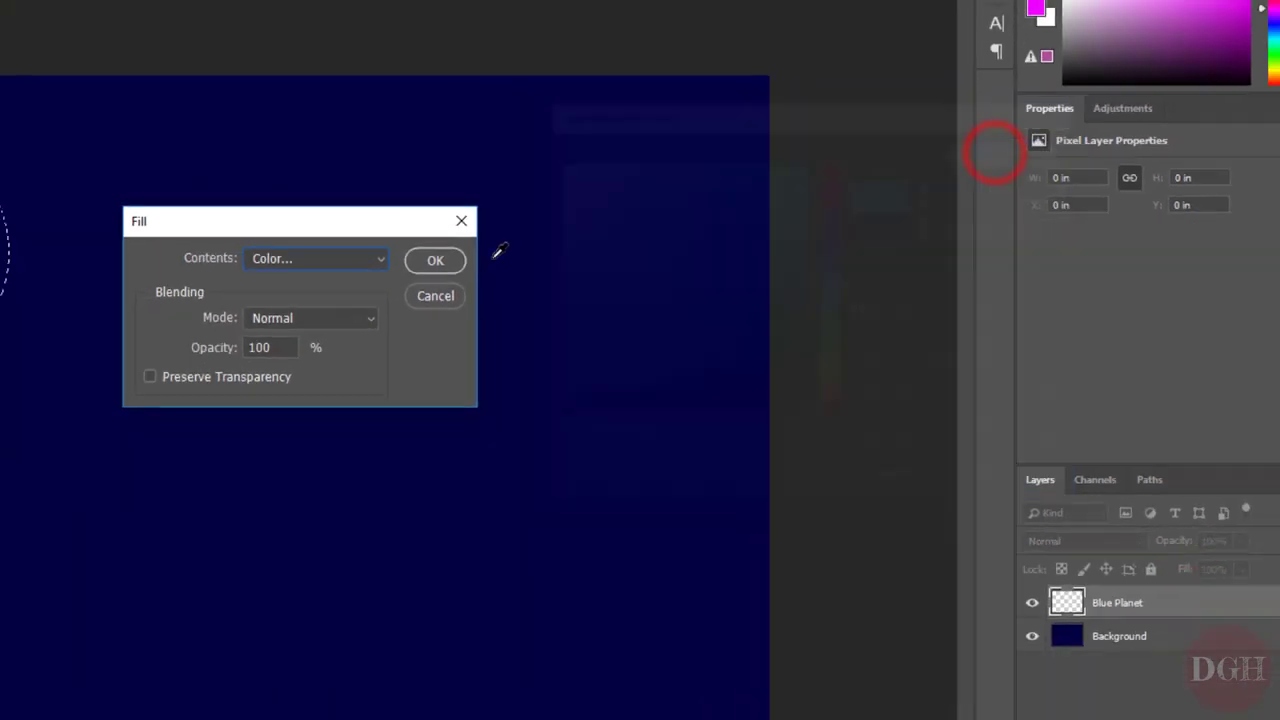
left_click(92, 278)
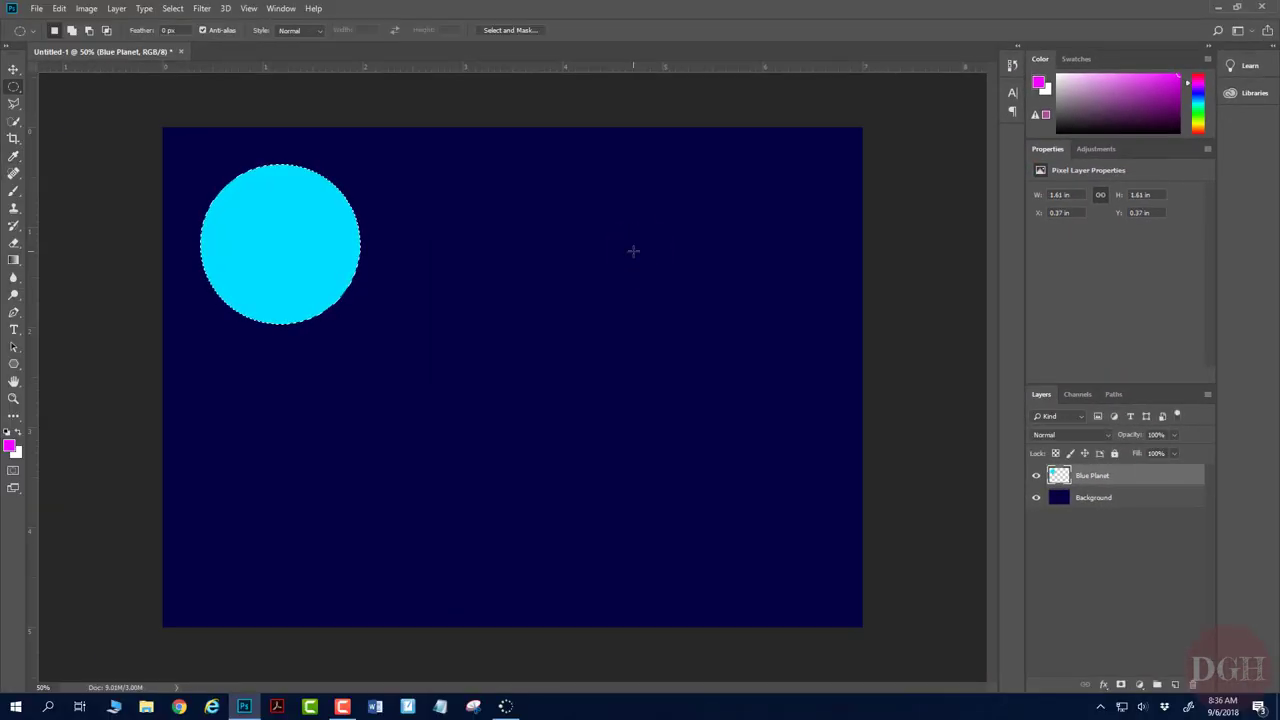
key("ctrl+d")
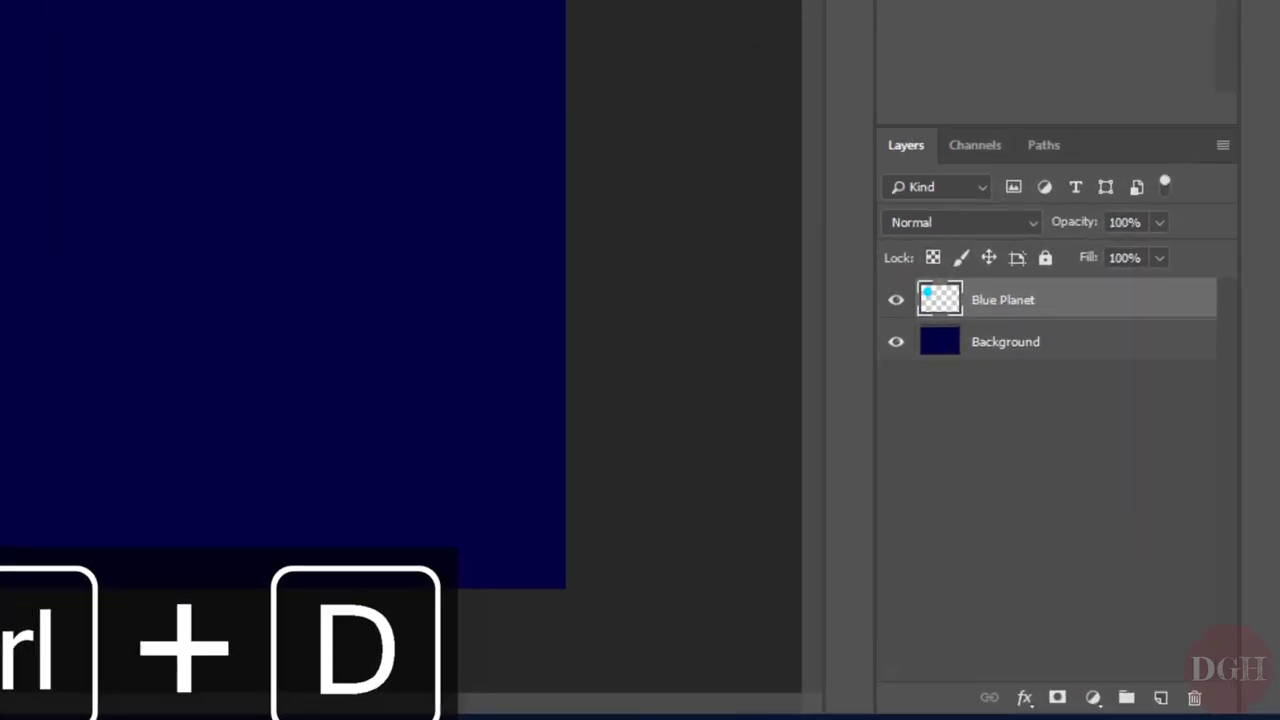
Step: Add a new layer above Blue Planet and name it Blue Planet Craters
left_click(1152, 704)
double_click(957, 214)
type("Blue P")
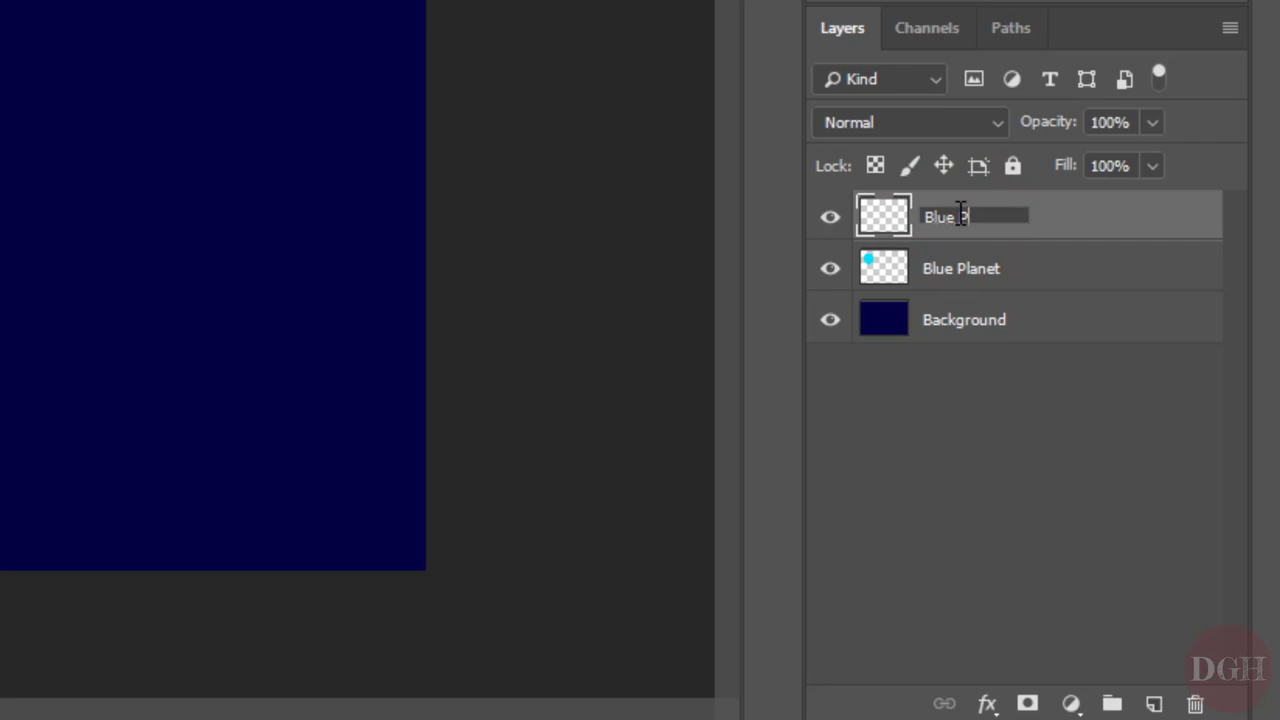
key("Return")
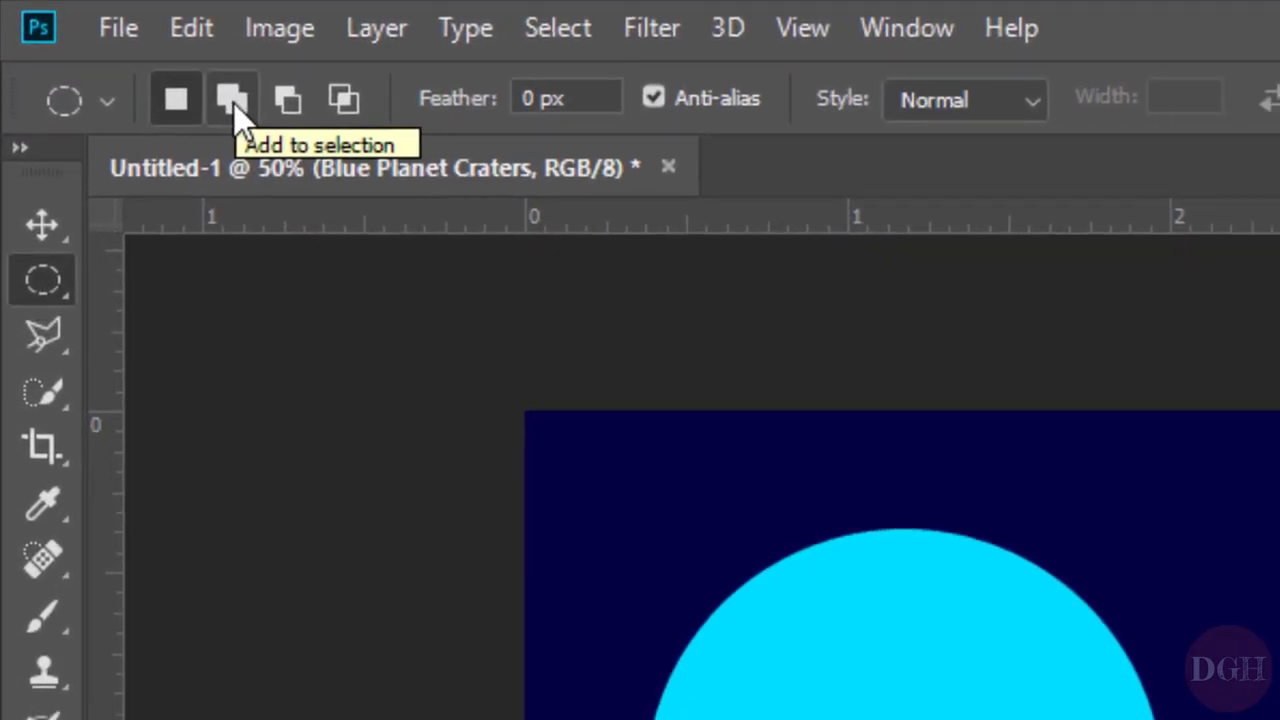
Step: Build one combined selection of twelve small ellipses of varying sizes scattered across the cyan planet, using the Elliptical Marquee in add-to-selection mode
left_click(238, 103)
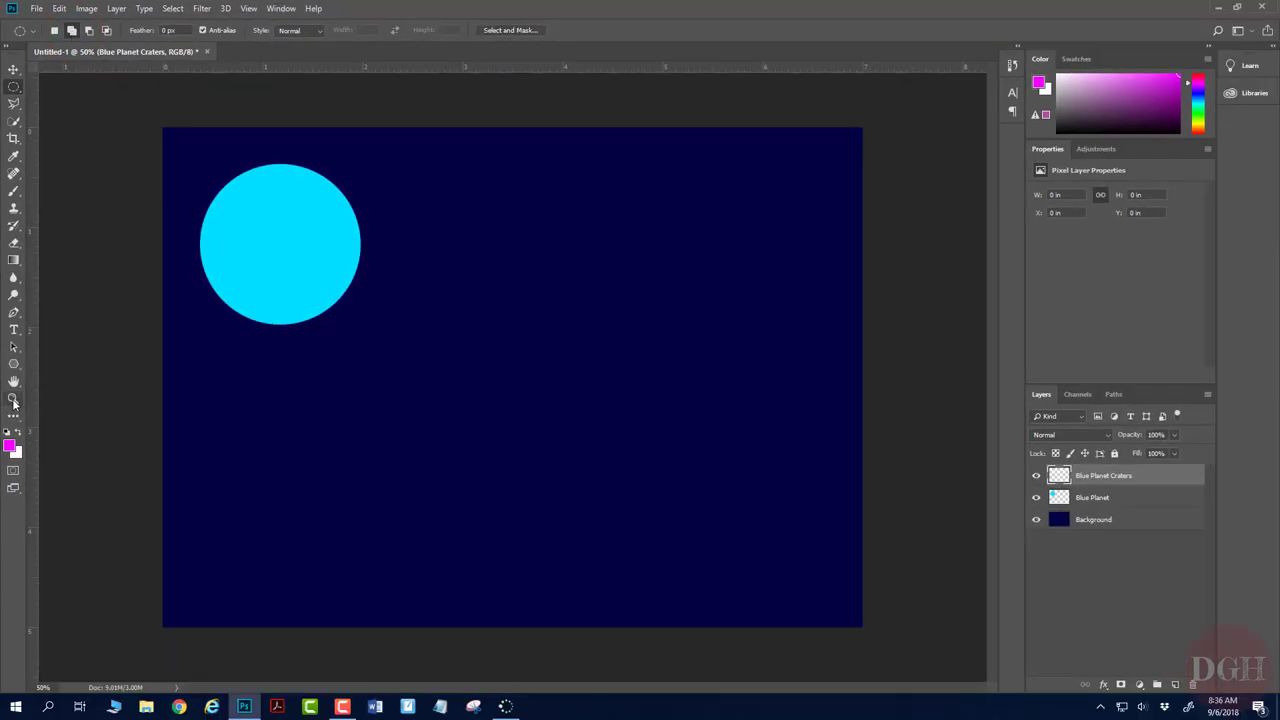
left_click(13, 401)
left_click_drag(158, 192, 197, 205)
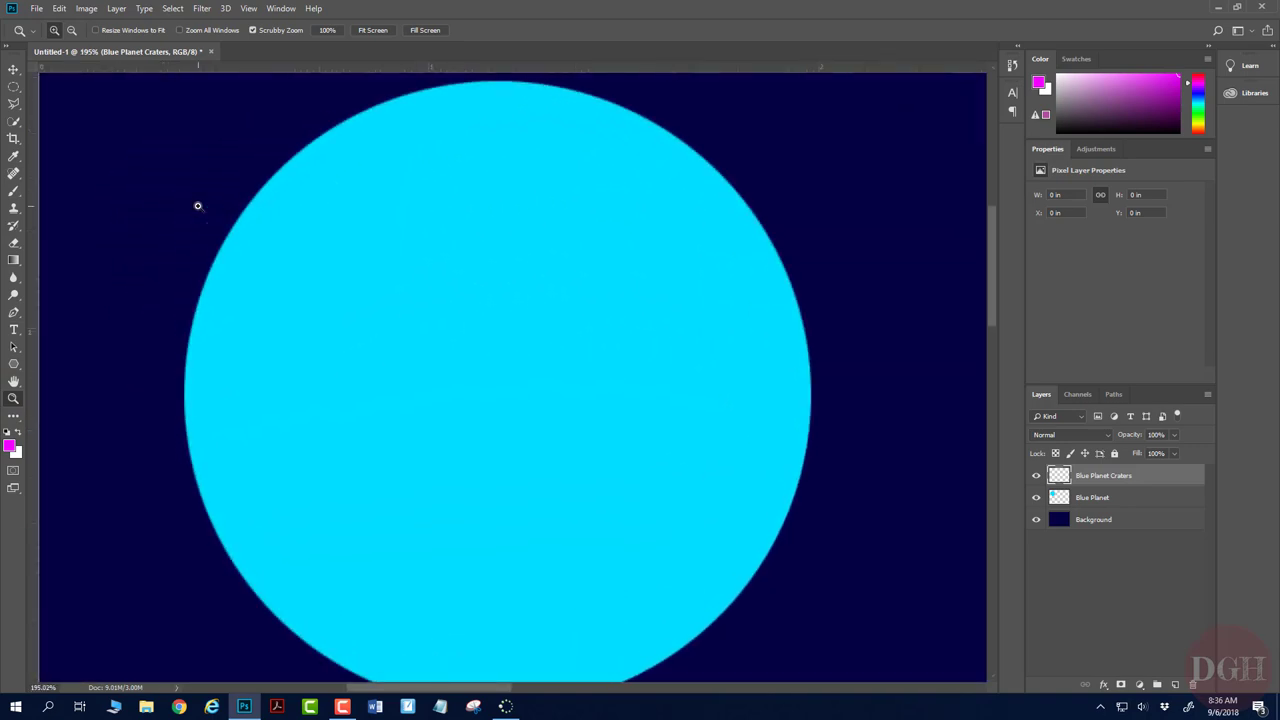
key("ctrl+minus")
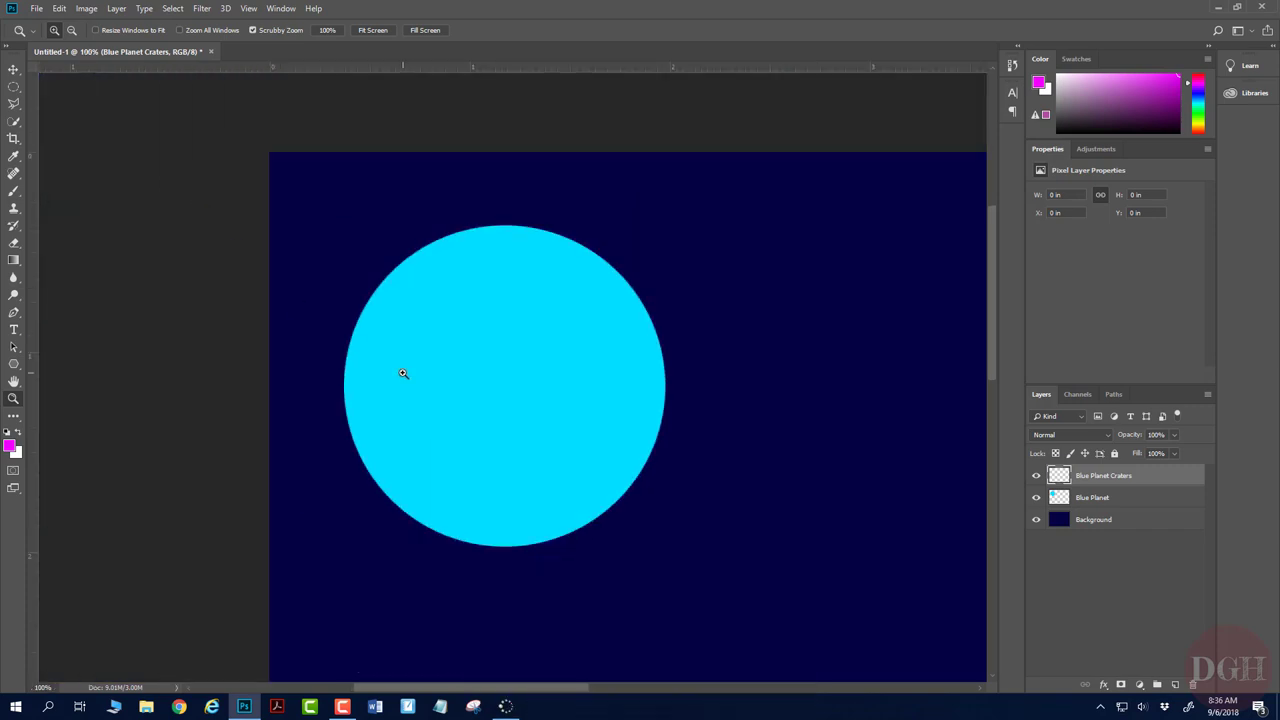
left_click_drag(388, 405, 446, 393)
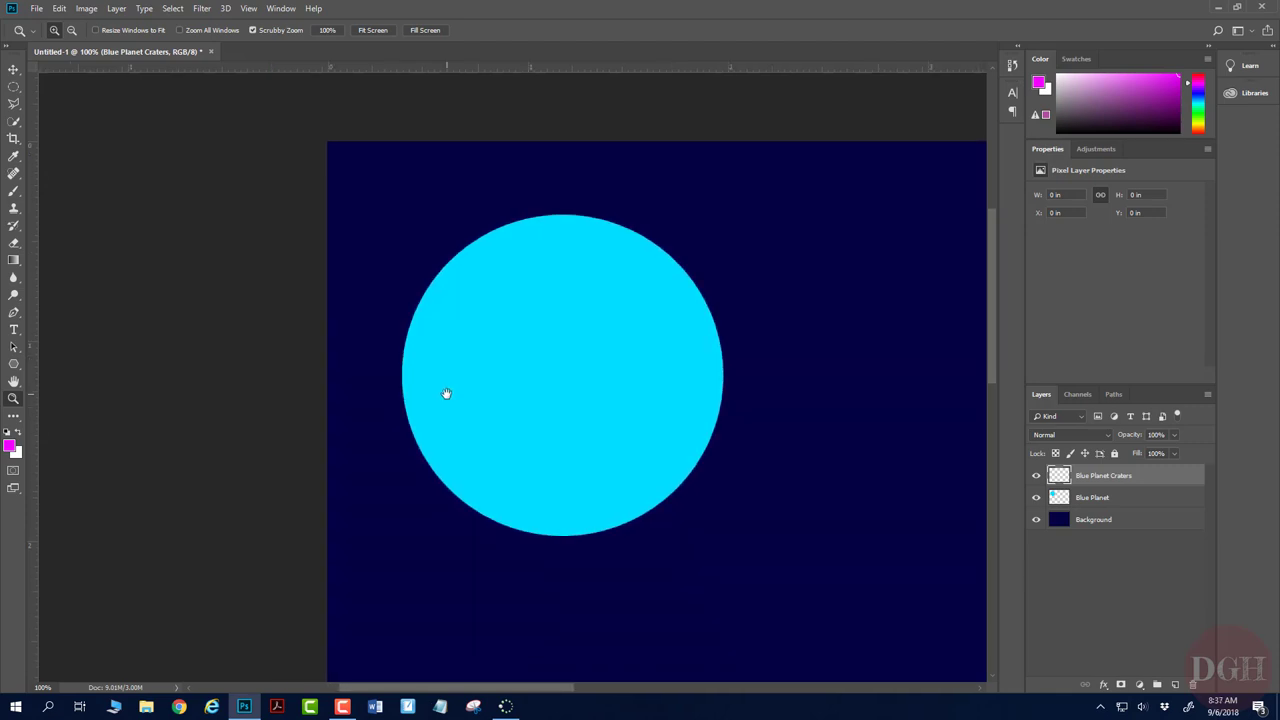
left_click(13, 87)
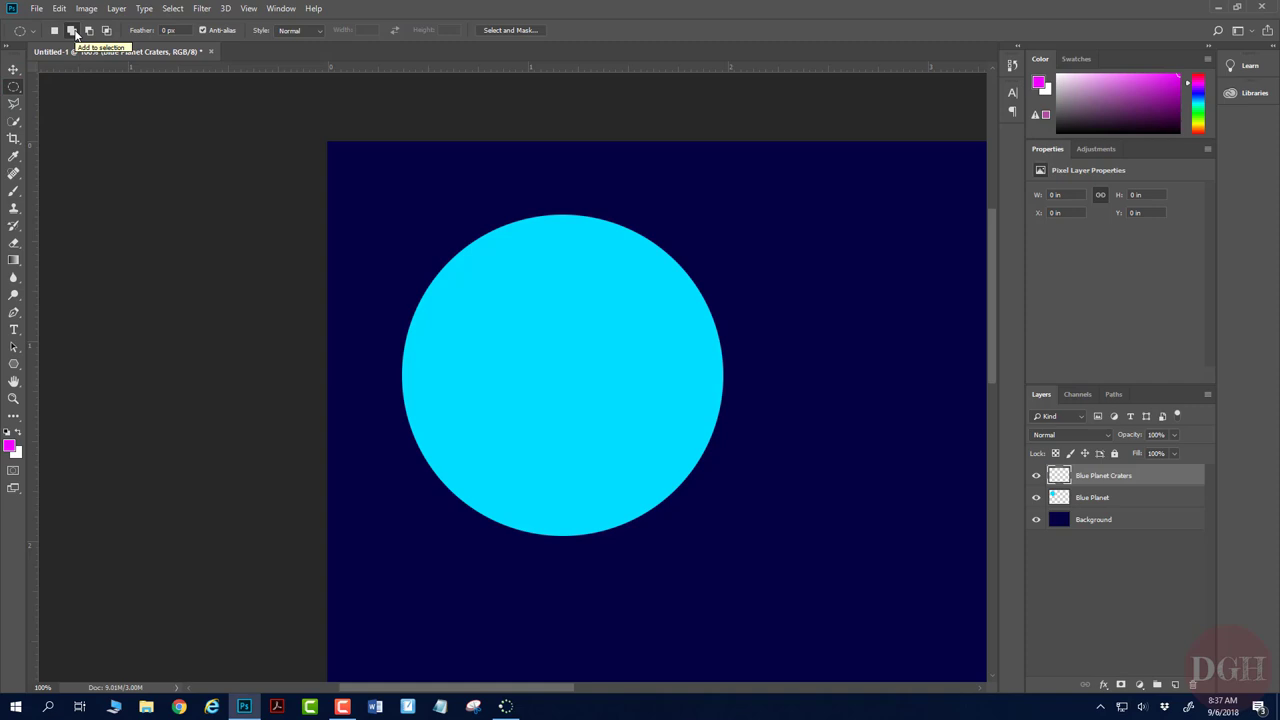
left_click(78, 33)
left_click_drag(466, 273, 505, 315)
left_click_drag(550, 246, 585, 284)
left_click_drag(622, 340, 660, 388)
left_click_drag(620, 279, 654, 316)
left_click_drag(530, 332, 570, 376)
left_click_drag(566, 428, 601, 470)
left_click_drag(501, 444, 507, 410)
left_click_drag(630, 418, 672, 465)
left_click_drag(569, 500, 595, 528)
left_click_drag(443, 436, 466, 471)
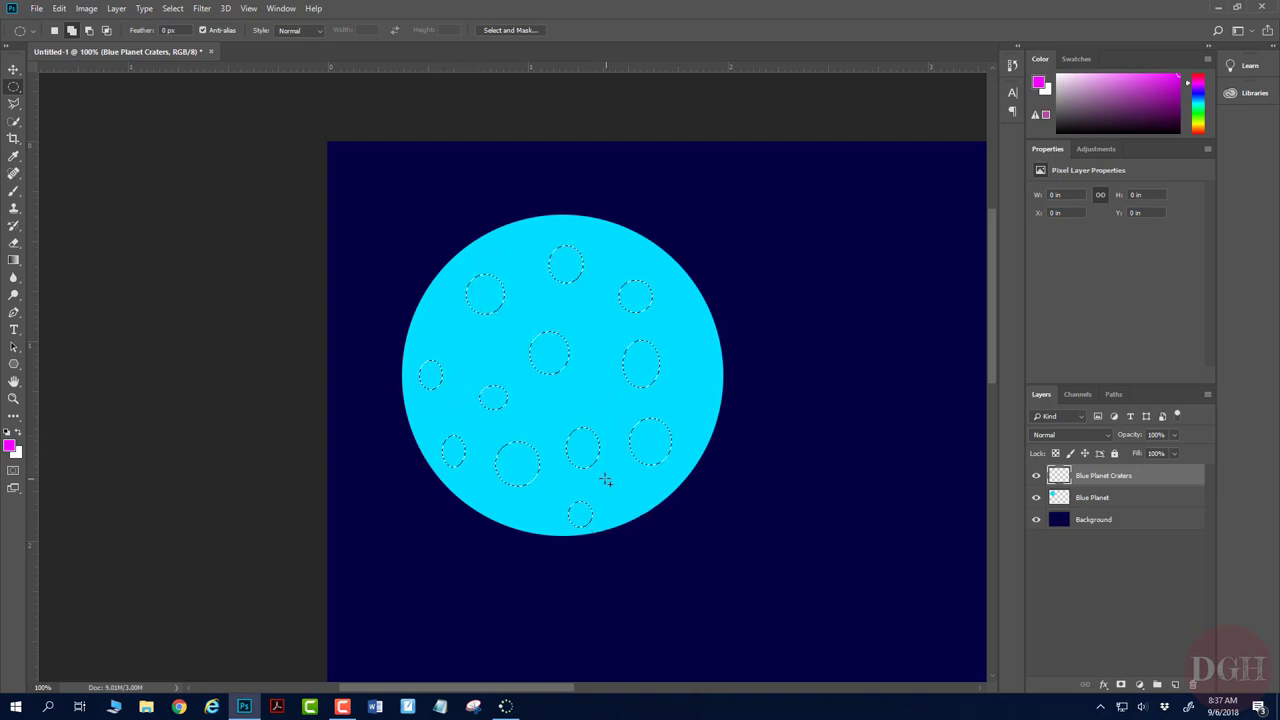
Step: Fill the selected crater ellipses on the Blue Planet Craters layer with darker cyan #00b3ce and deselect them
key("shift+F5")
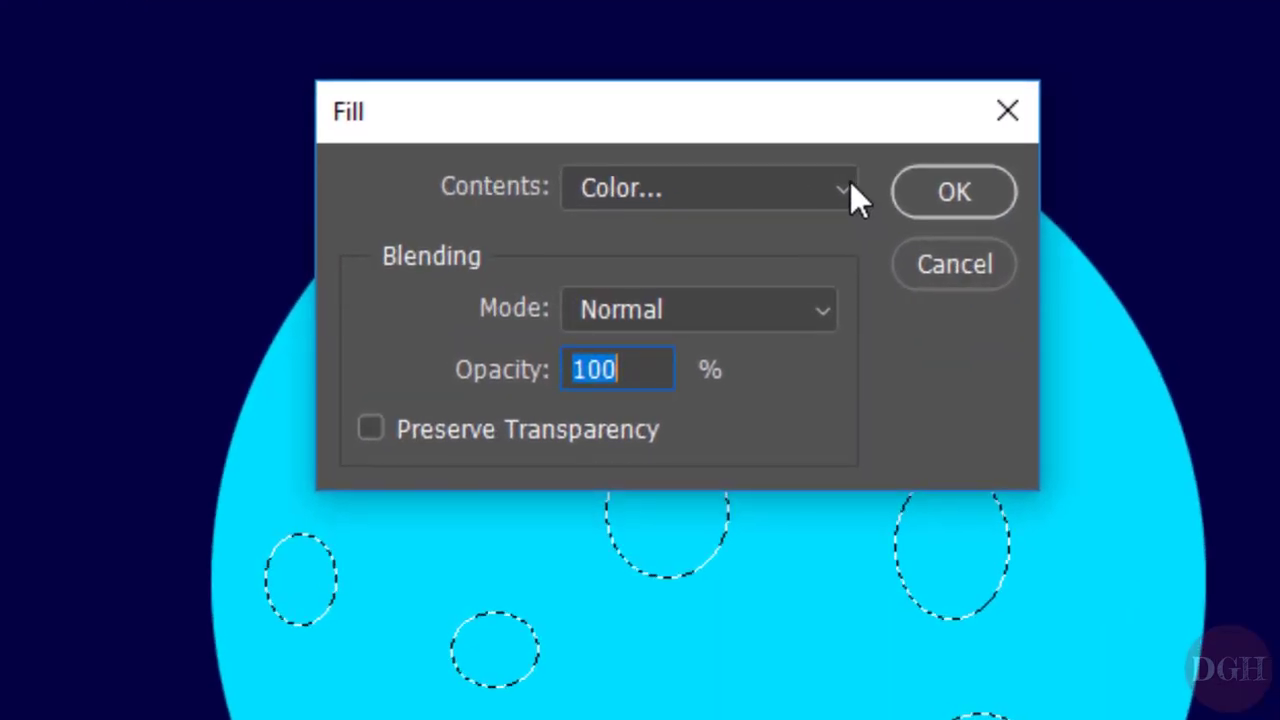
left_click(603, 244)
left_click(617, 298)
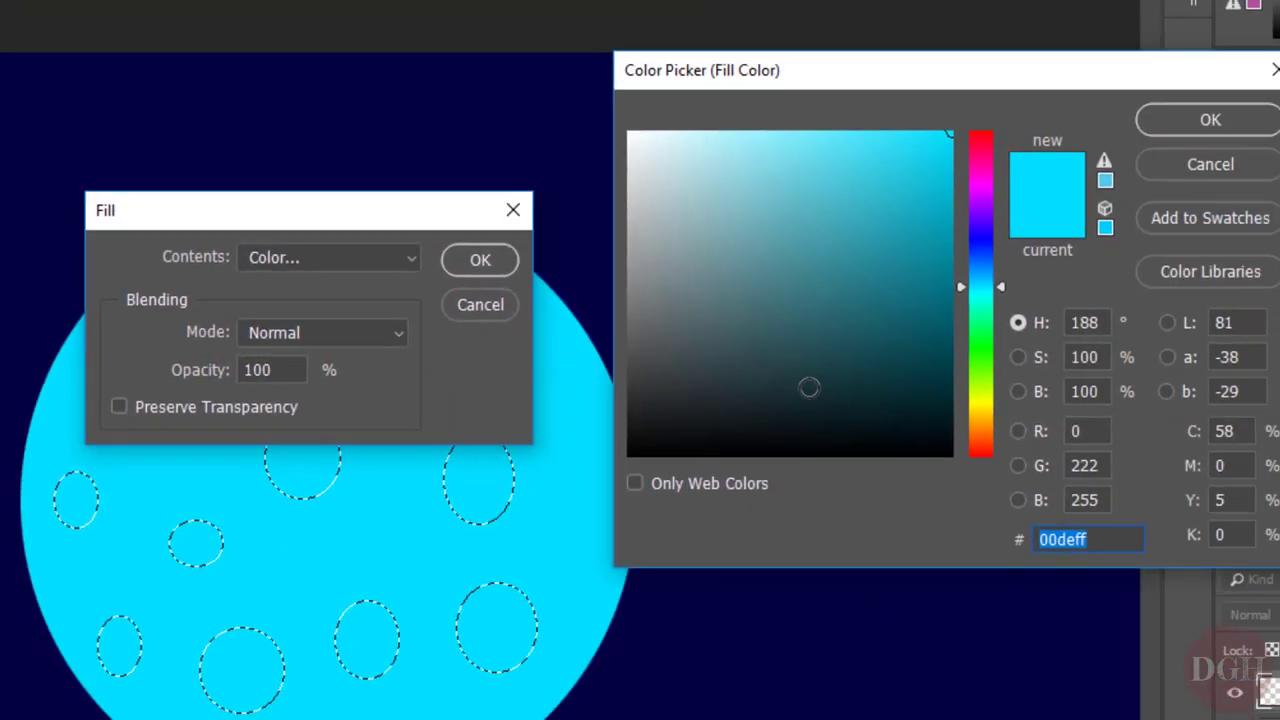
left_click_drag(915, 173, 965, 187)
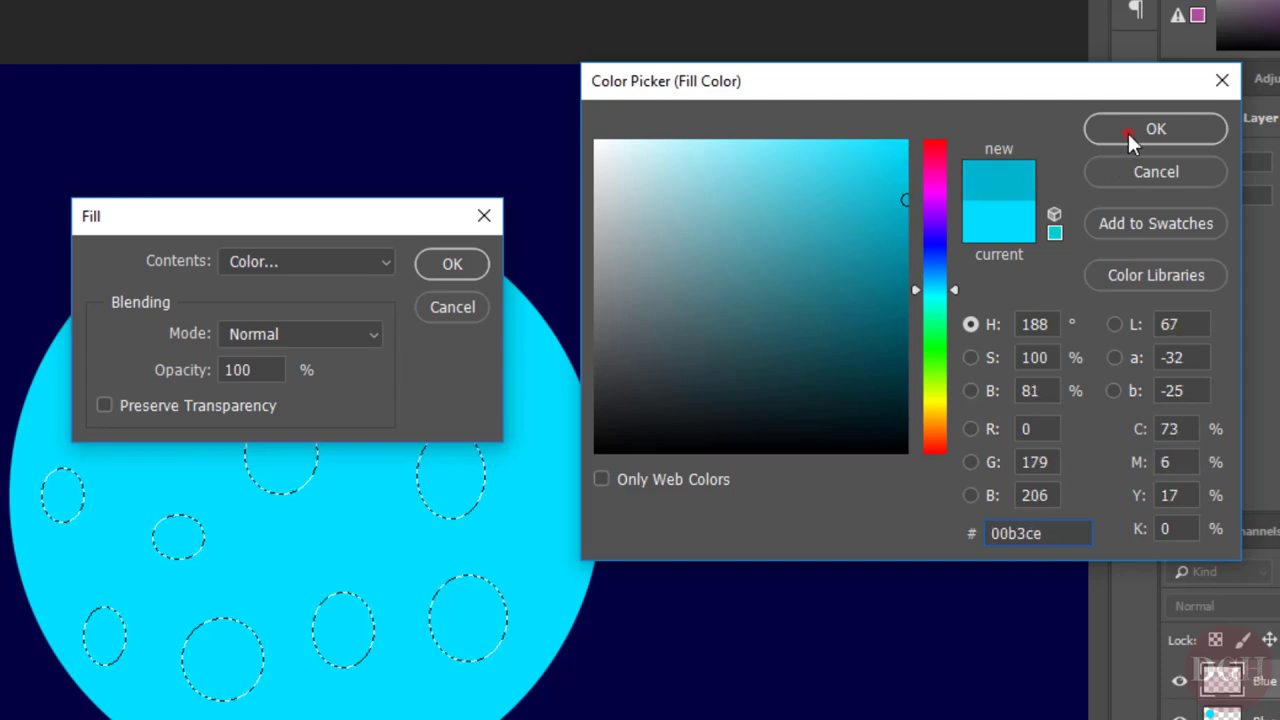
left_click(1155, 129)
left_click(452, 265)
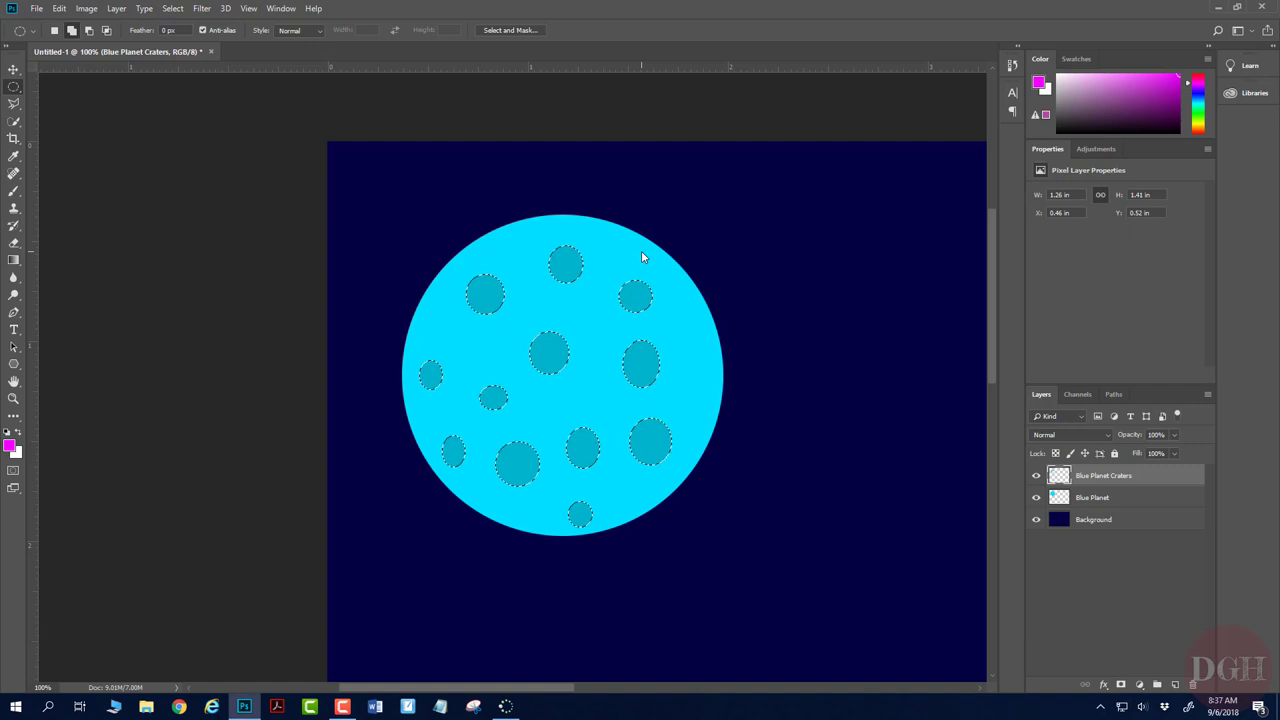
key("ctrl+d")
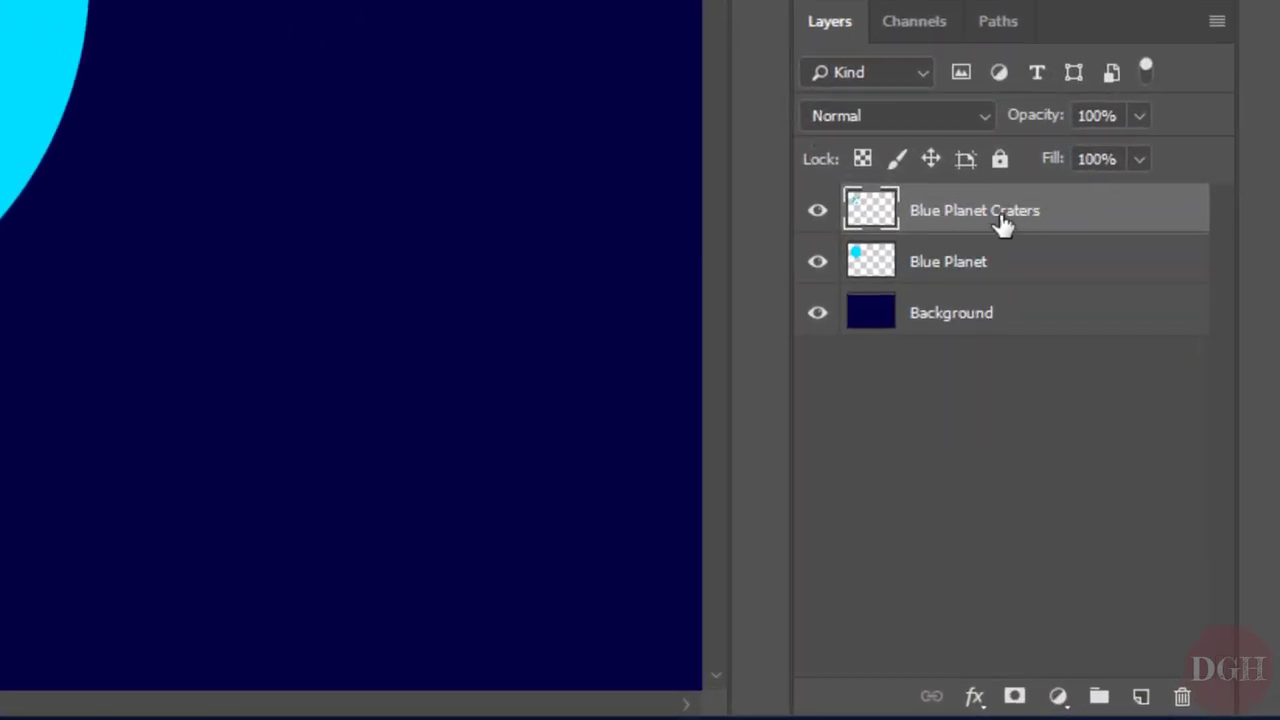
Step: Apply an Inner Shadow to the Blue Planet Craters layer with angle 130°, distance 7 px and choke 41%, fine-tuning its opacity
left_click(975, 700)
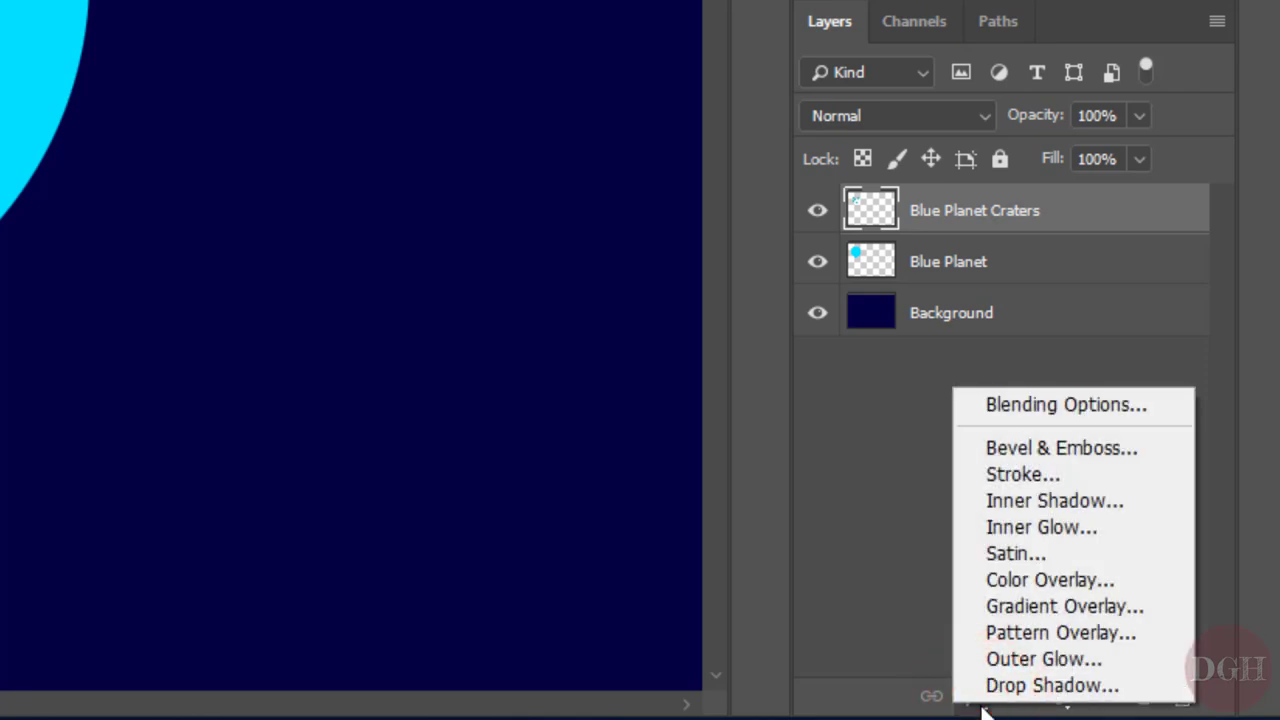
left_click(1016, 498)
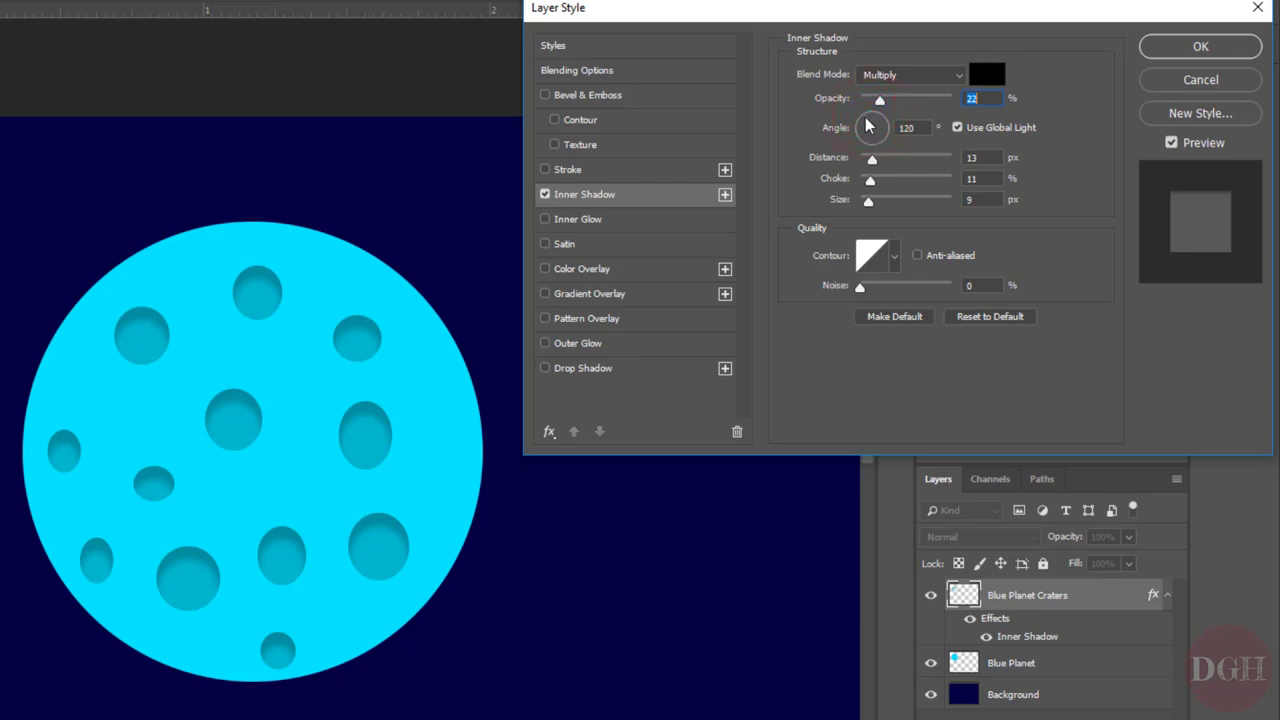
key("Tab")
left_click_drag(863, 160, 868, 215)
left_click_drag(871, 160, 907, 187)
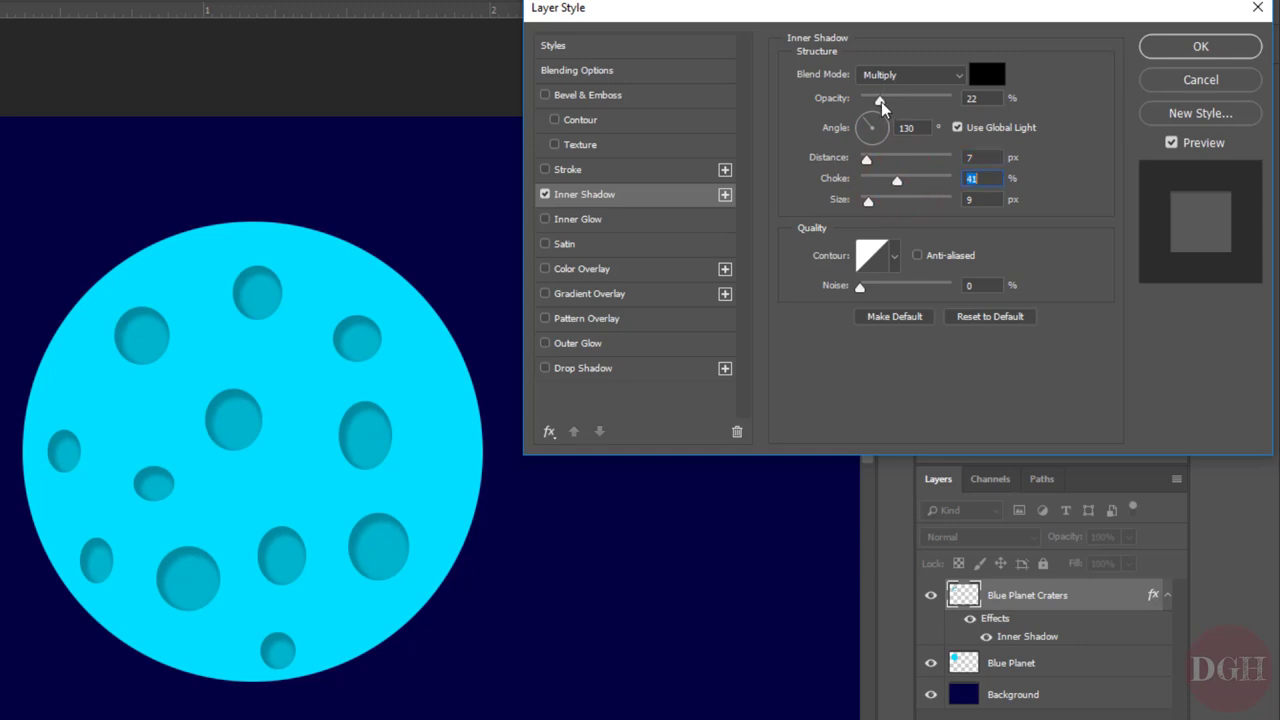
mouse_move(884, 107)
left_mouse_down()
mouse_move(943, 105)
mouse_move(862, 117)
mouse_move(878, 110)
left_mouse_up()
left_click(1216, 52)
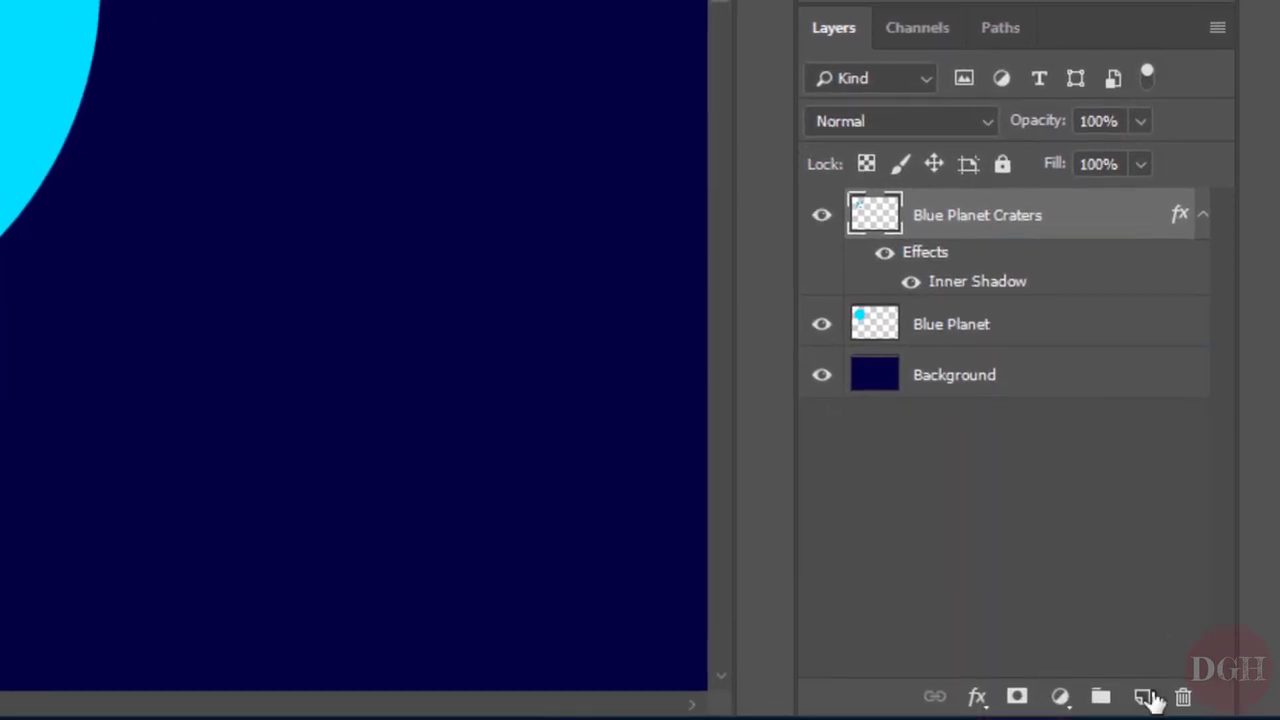
Step: Add a new layer above Blue Planet Craters and name it Blue Planet Shadow
left_click(1144, 697)
left_click(940, 222)
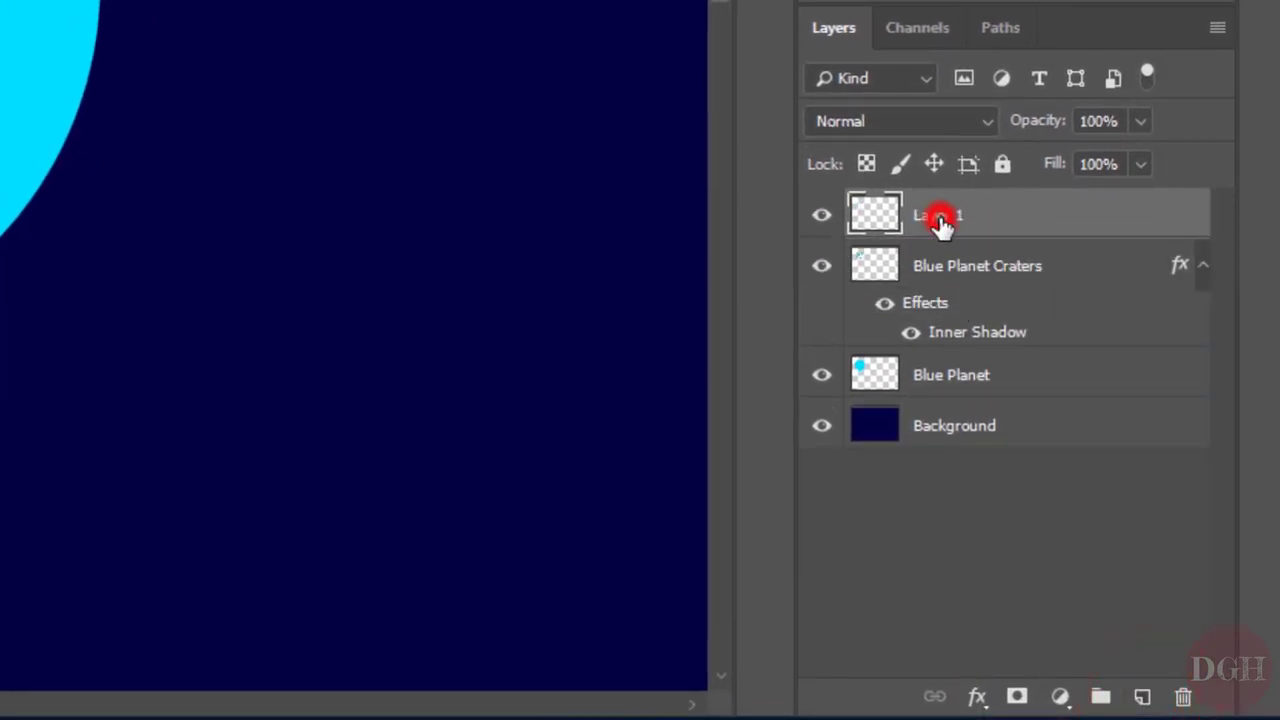
double_click(940, 222)
type("Blue Planet Shadow")
key("Return")
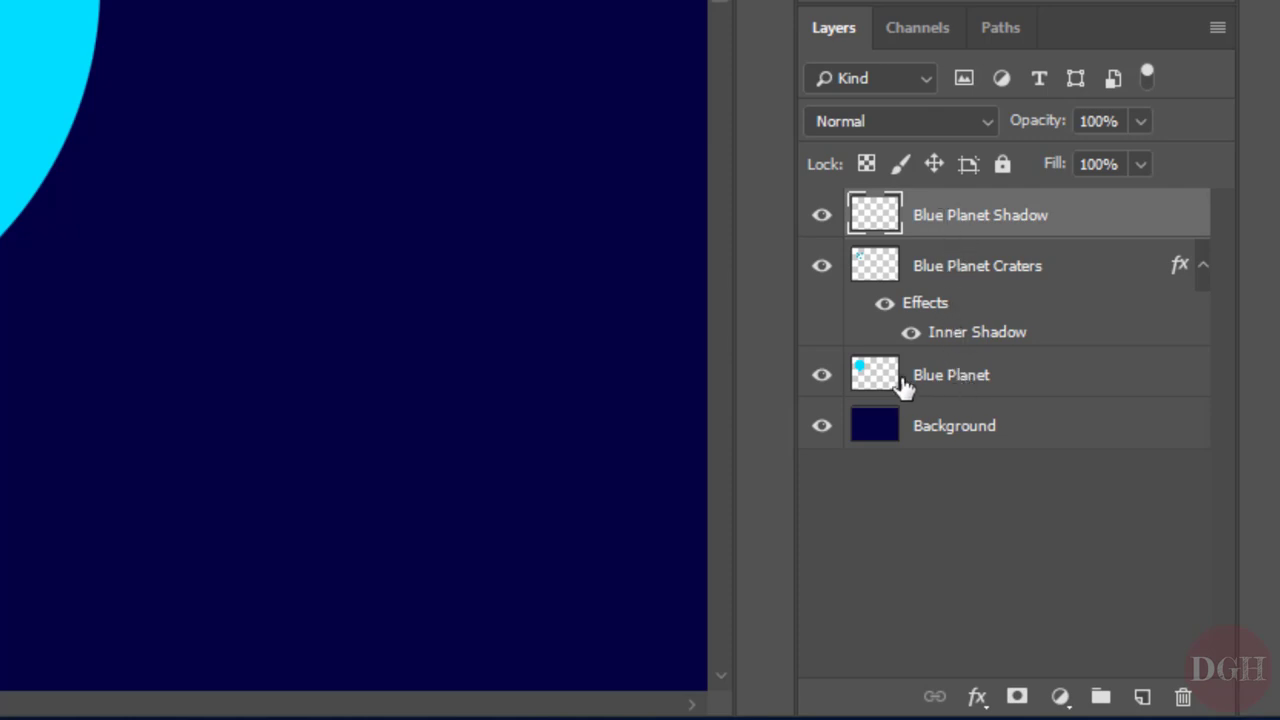
Step: Load the Blue Planet outline as a selection and subtract an offset ellipse, leaving a crescent along the planet's lower-right edge
key("ctrl")
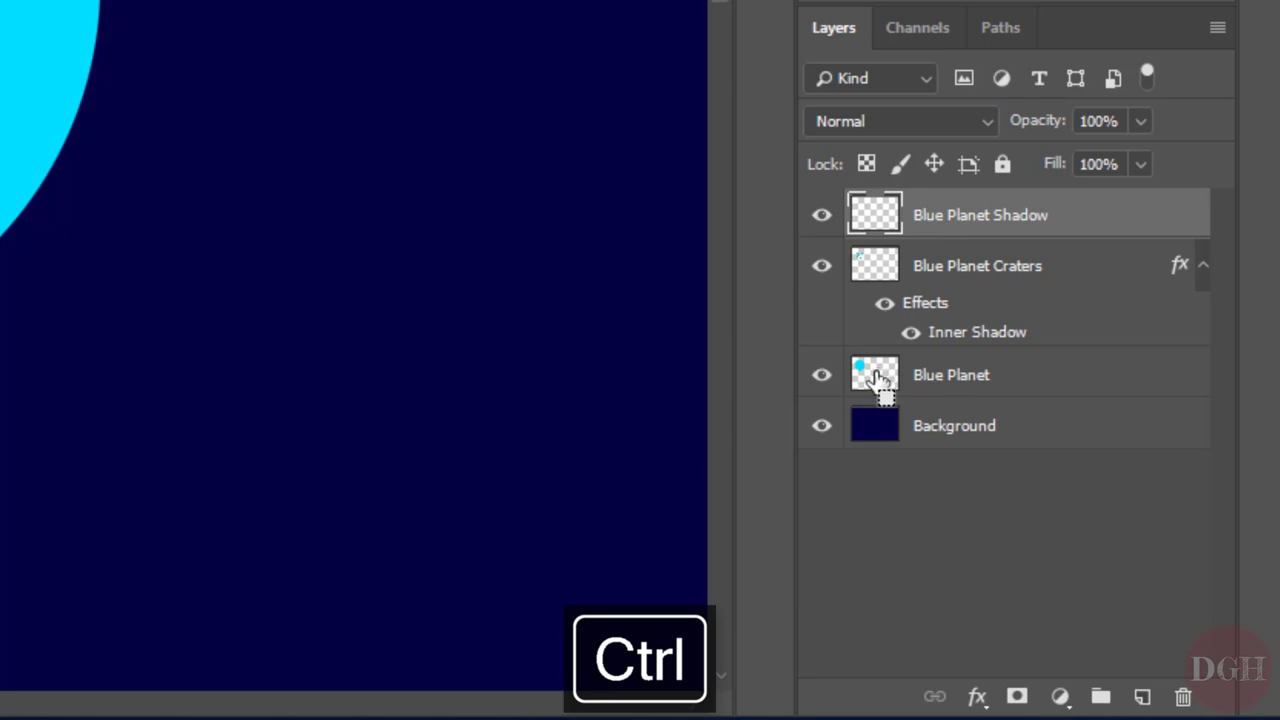
left_click(876, 378, "ctrl")
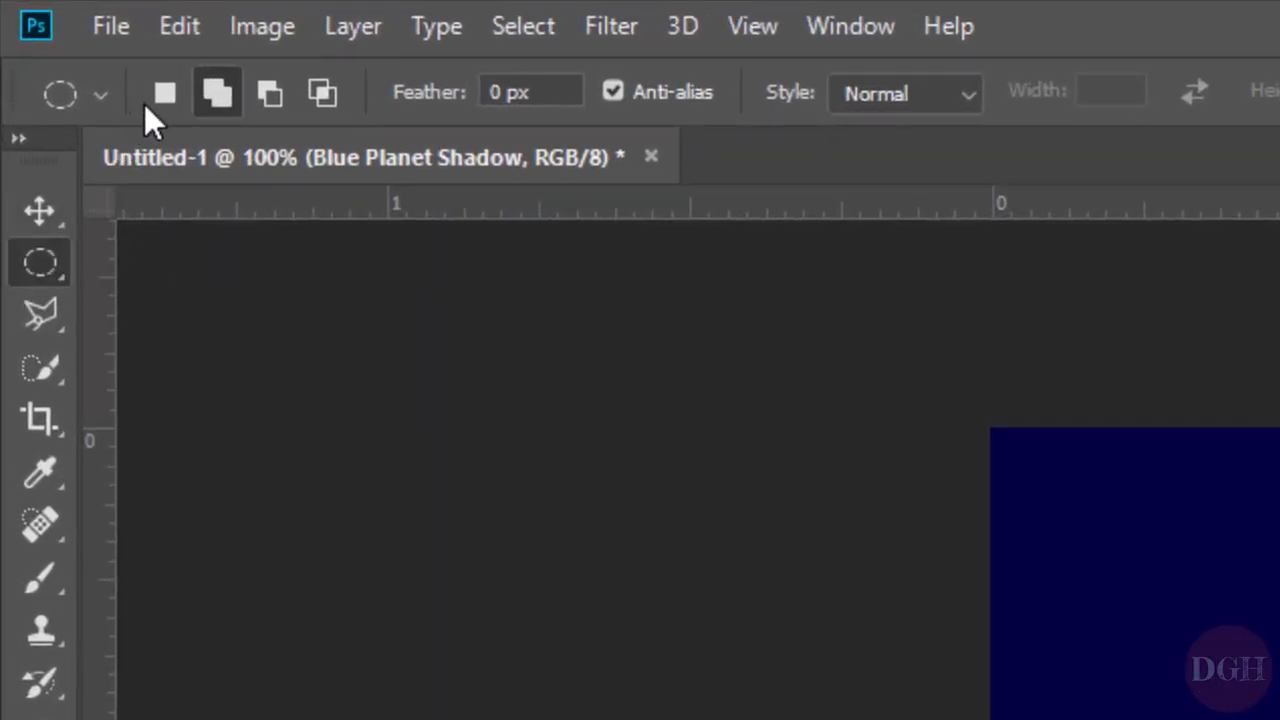
left_click(271, 91)
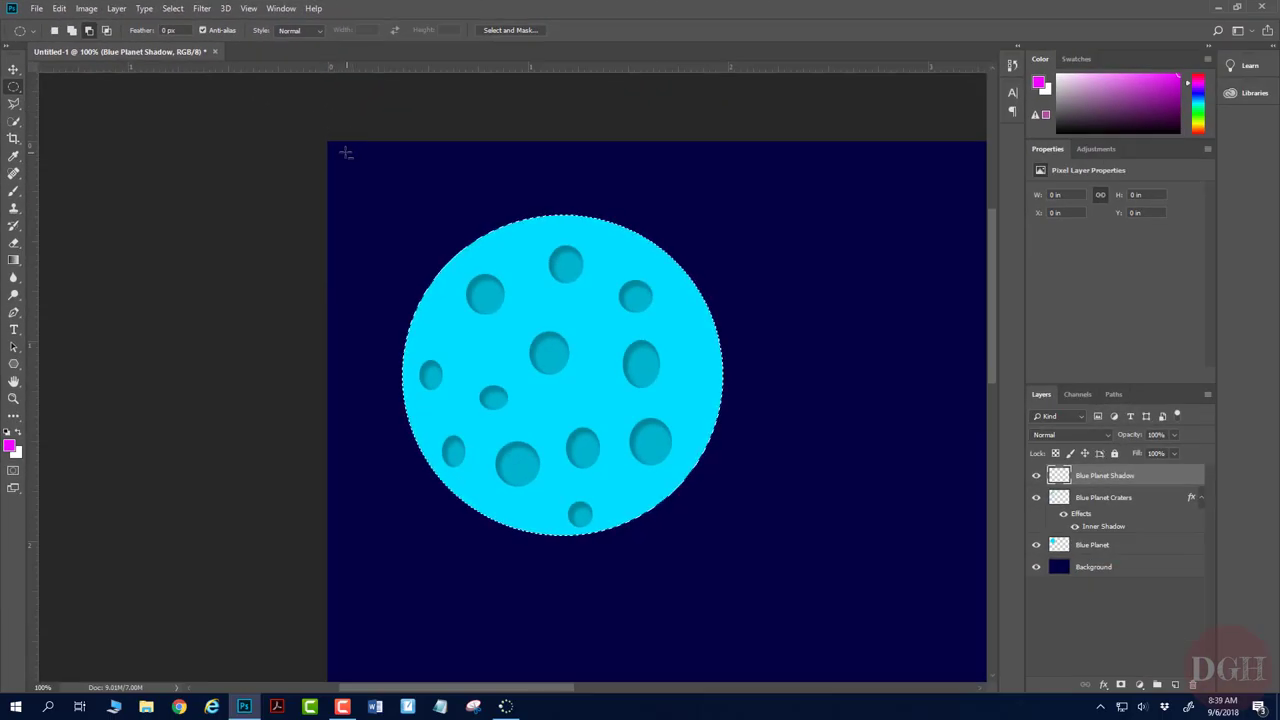
left_click_drag(344, 151, 687, 503)
Step: Fill the crescent selection on the Blue Planet Shadow layer with black at 100% opacity and deselect it
key("shift+F5")
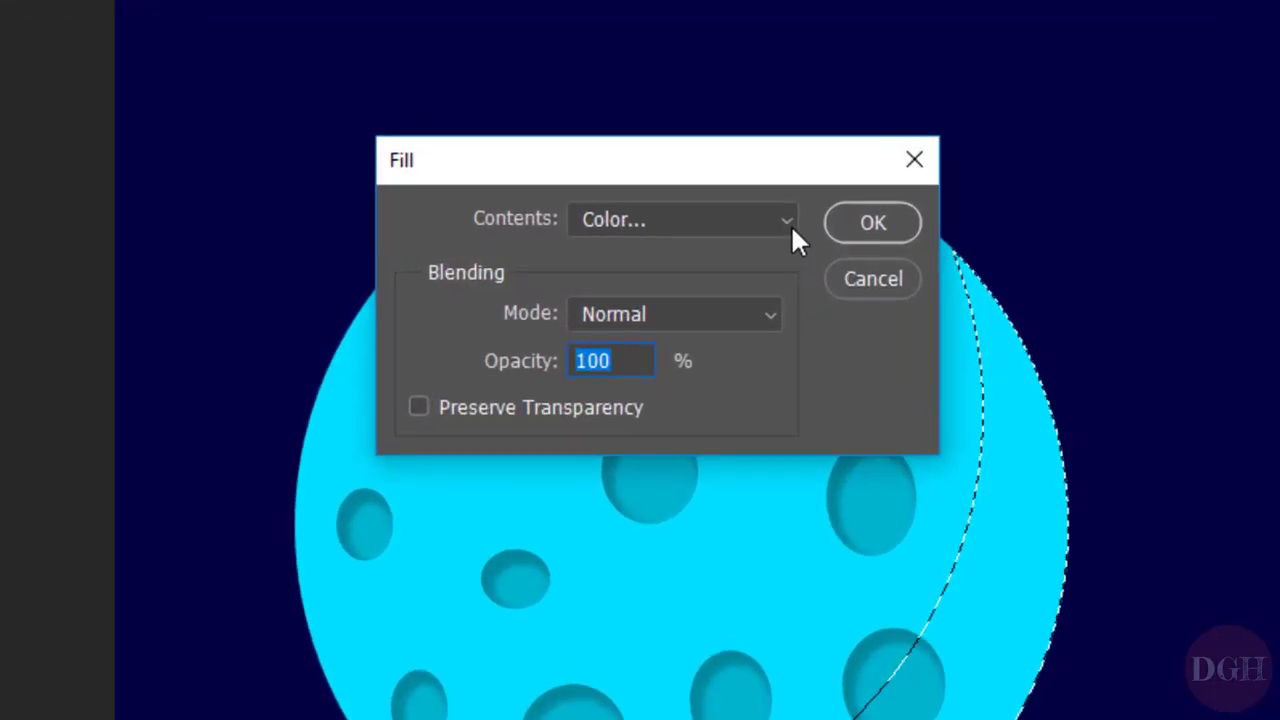
left_click(786, 220)
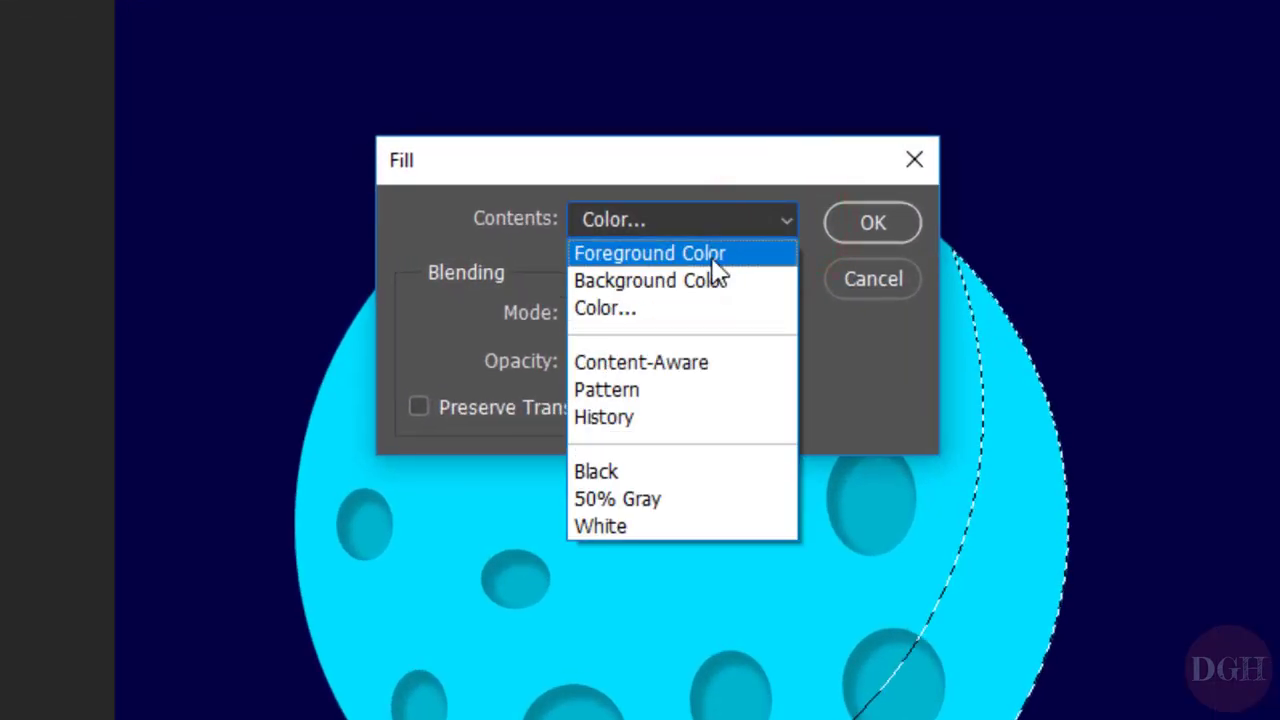
left_click(600, 472)
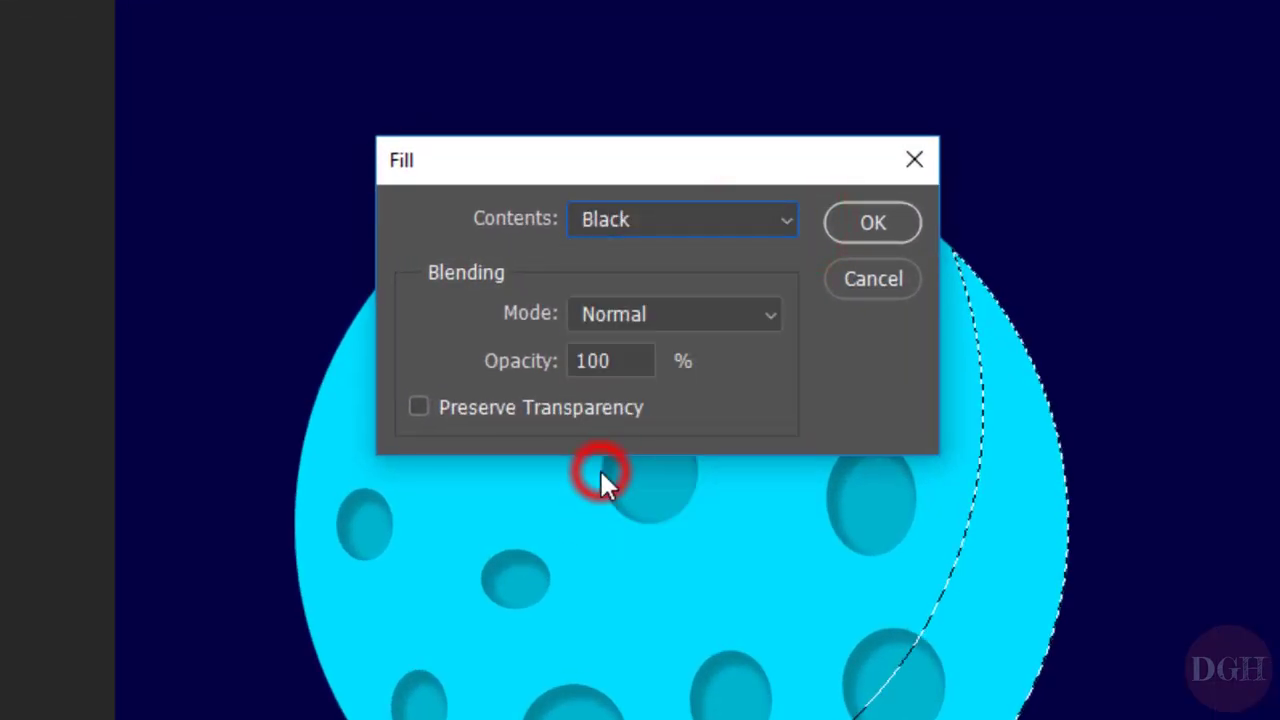
left_click(890, 222)
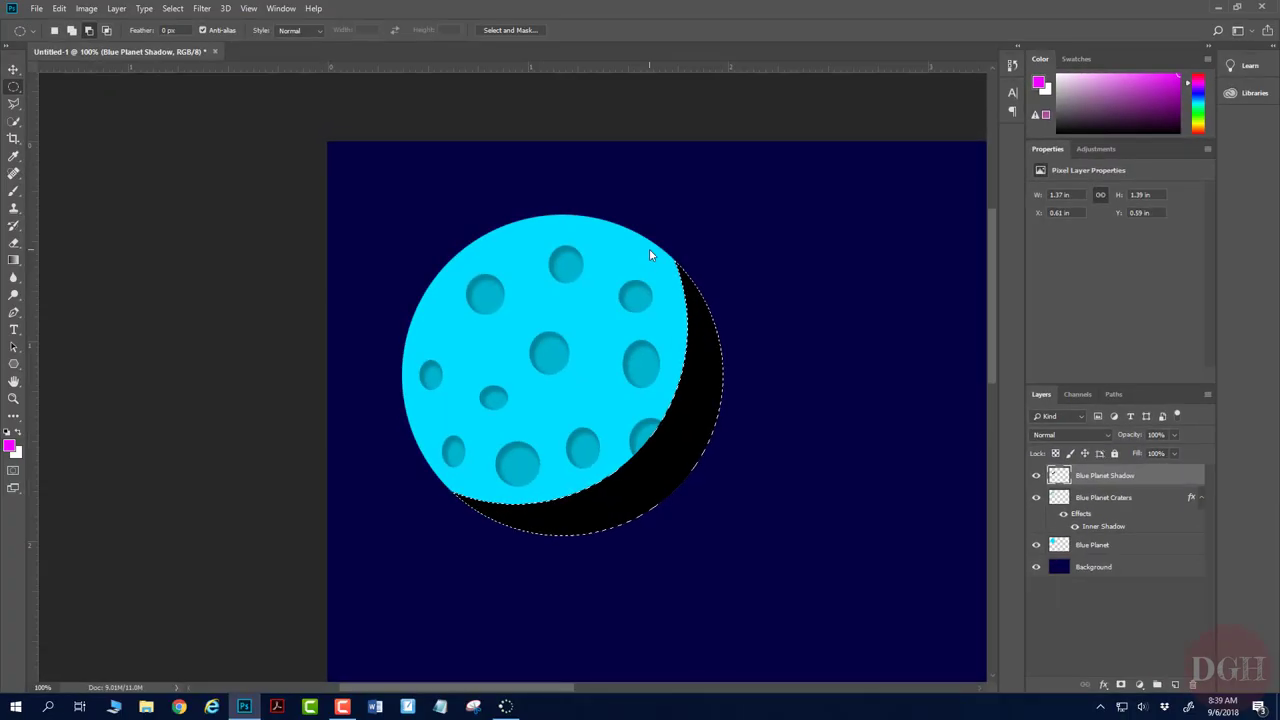
key("ctrl+d")
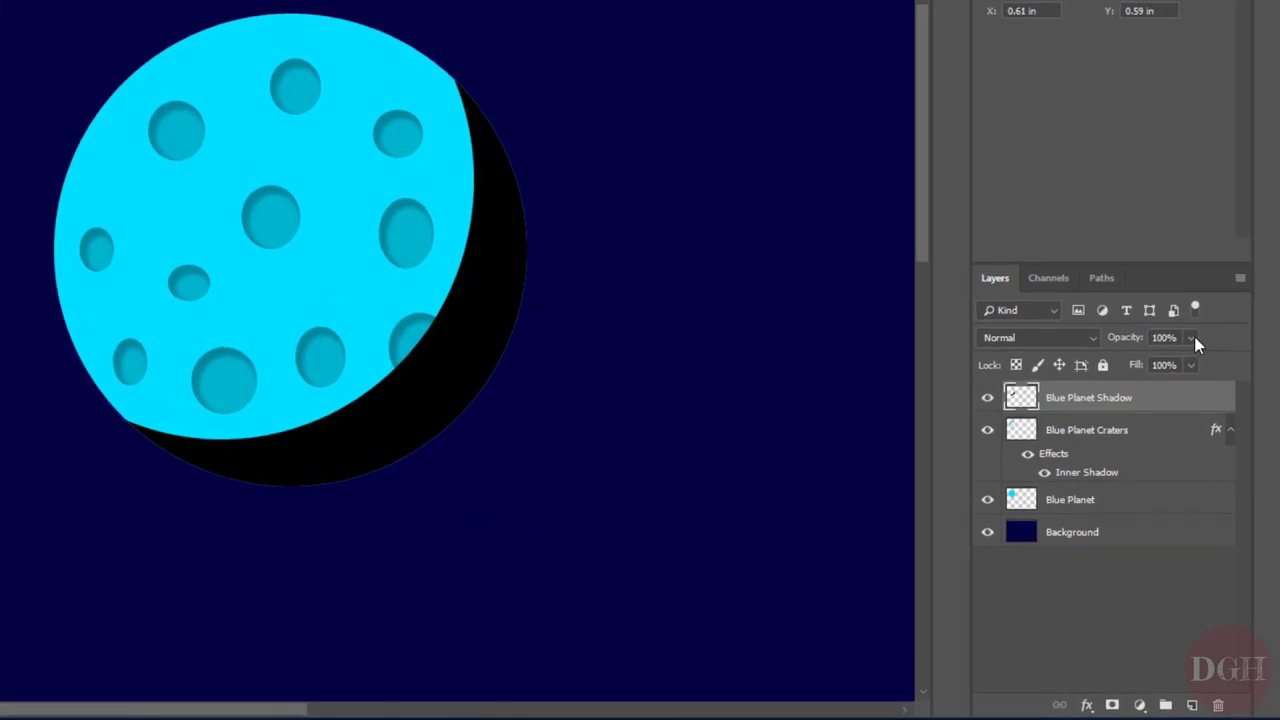
Step: Lower the Blue Planet Shadow layer's opacity to 30%
left_click(1192, 338)
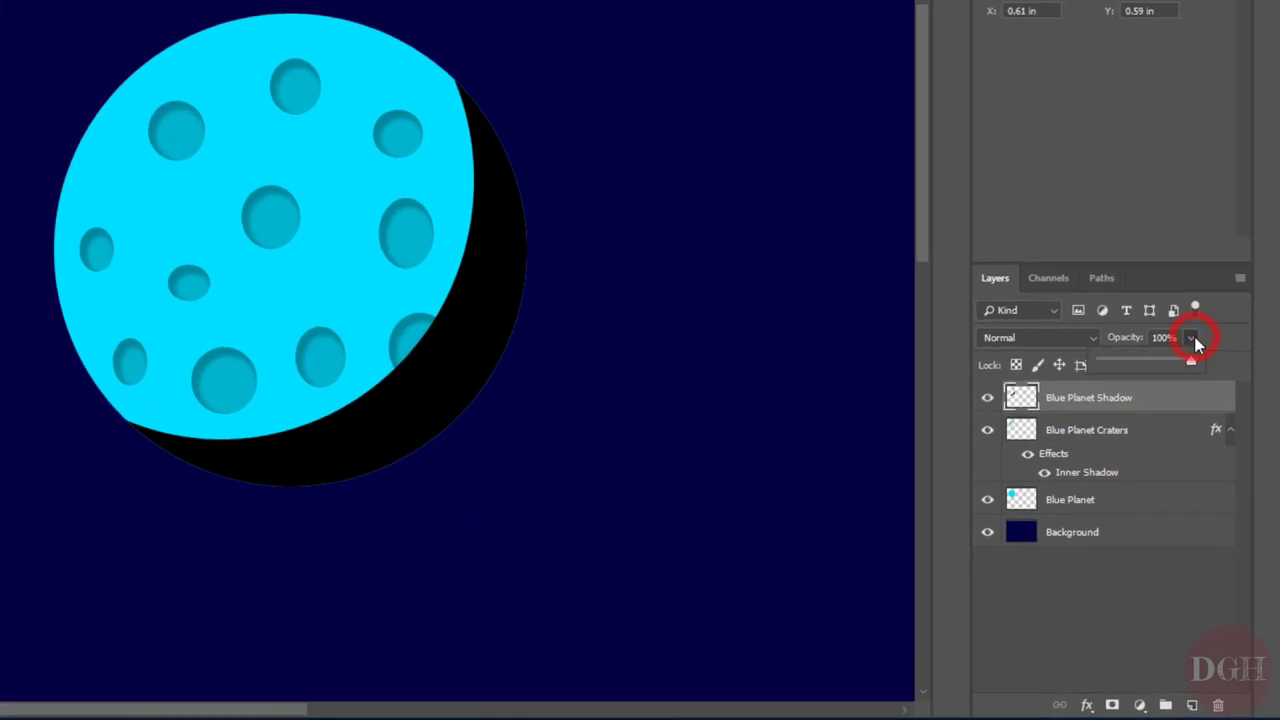
left_click_drag(1156, 367, 1124, 363)
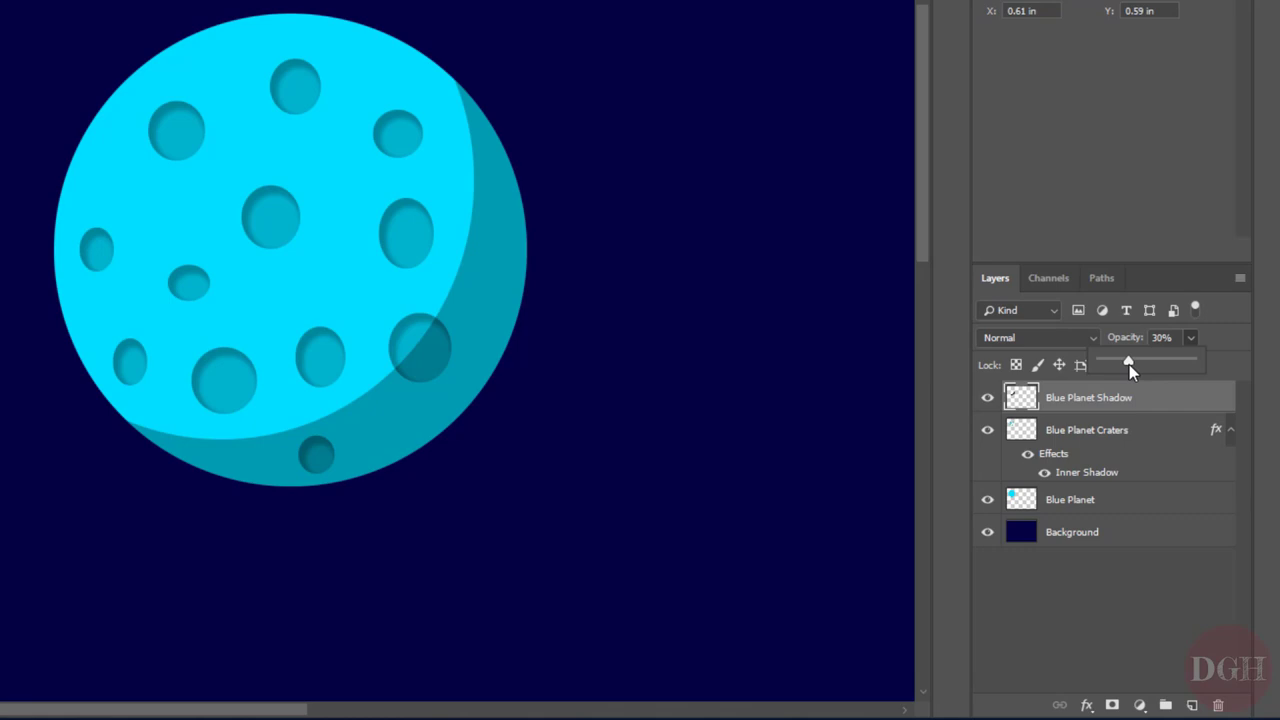
left_click(1193, 338)
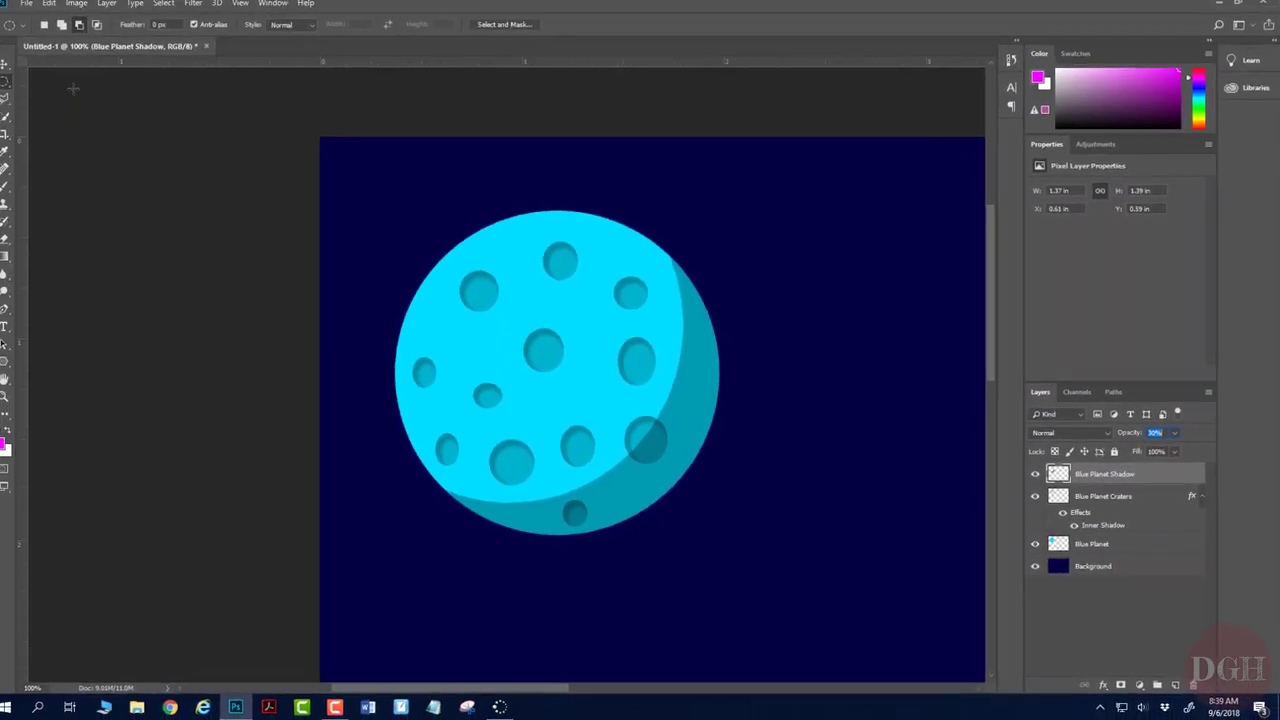
Step: Make a new circular selection about 1.73 in across near the canvas's lower-right corner, using the Elliptical Marquee in new-selection mode
left_click(14, 69)
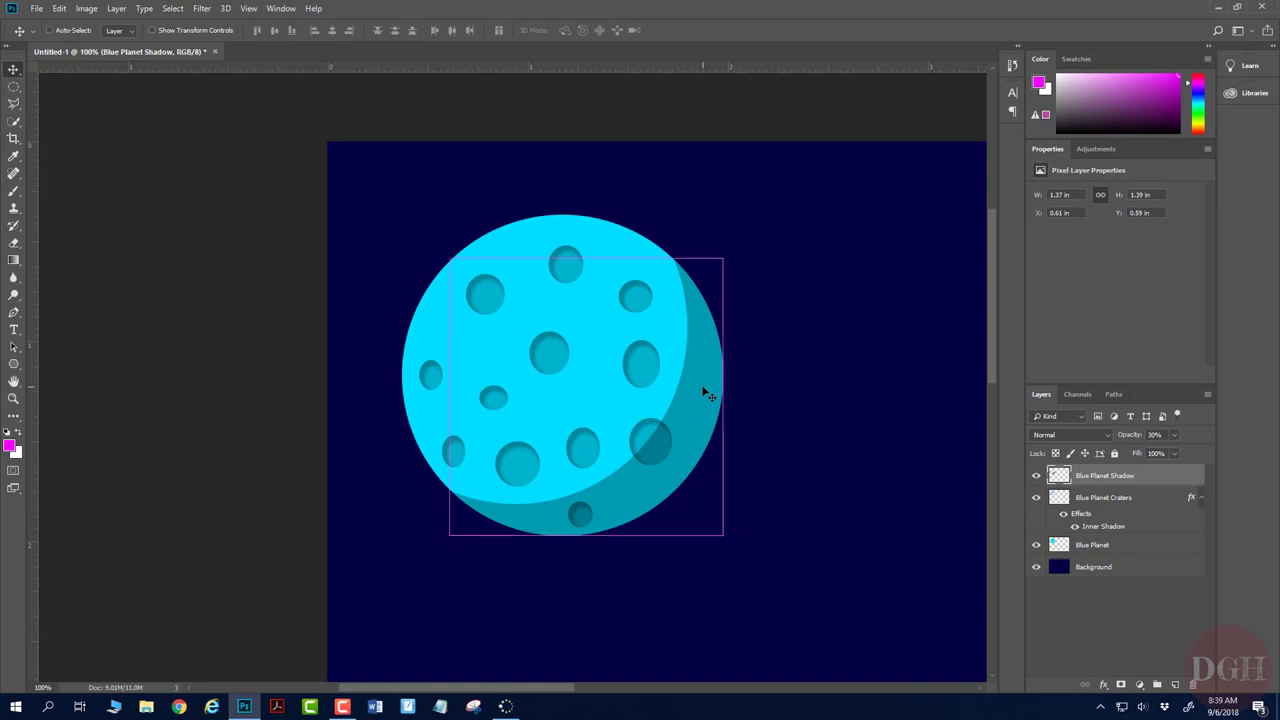
key("ctrl+0")
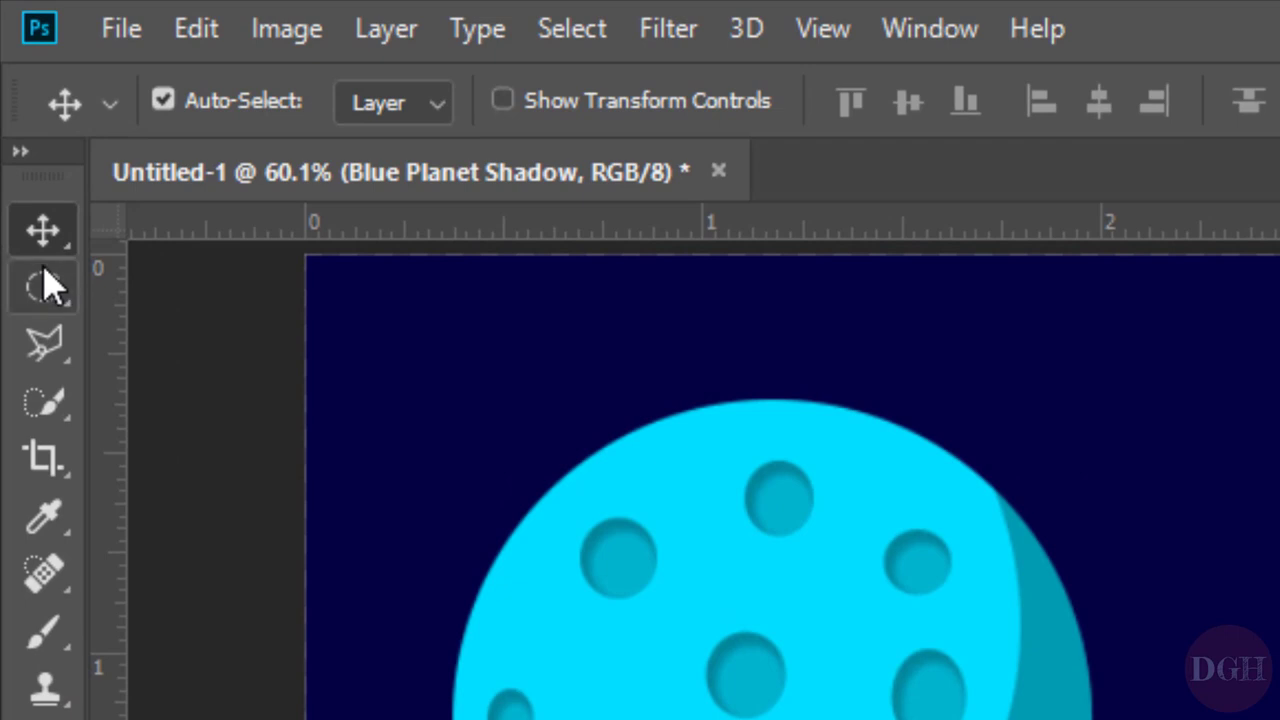
left_click(14, 86)
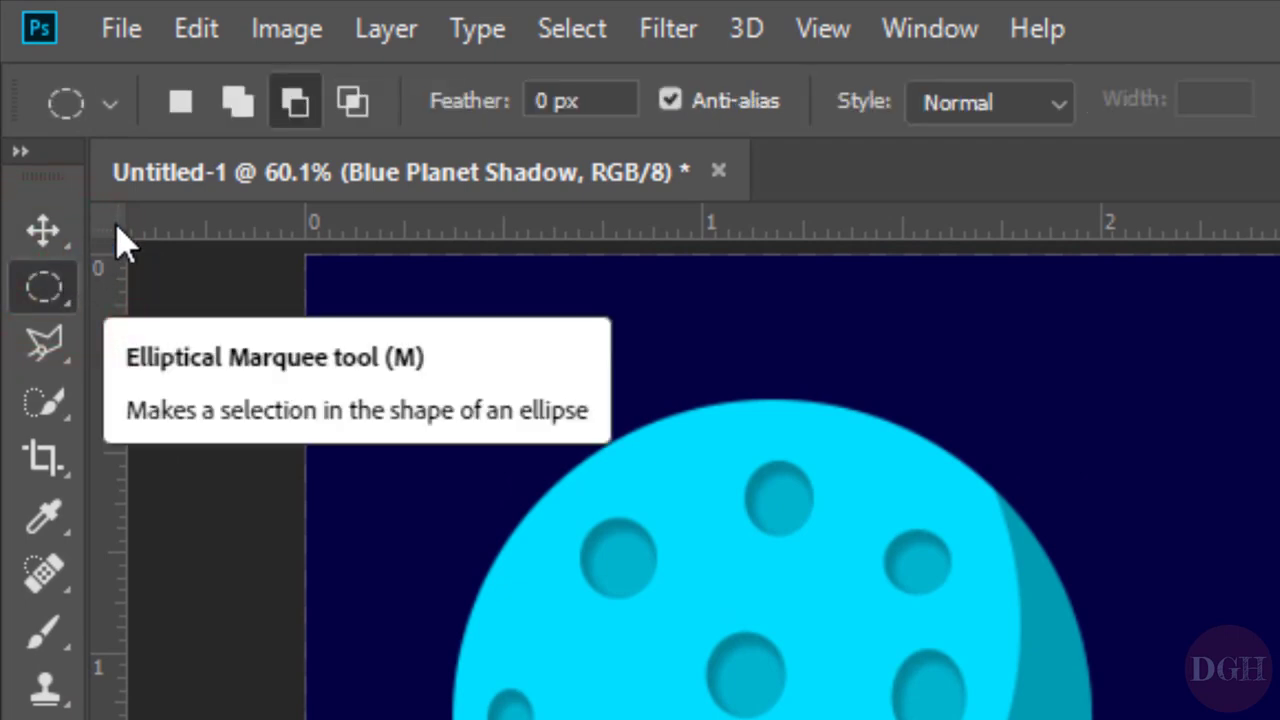
left_click(179, 104)
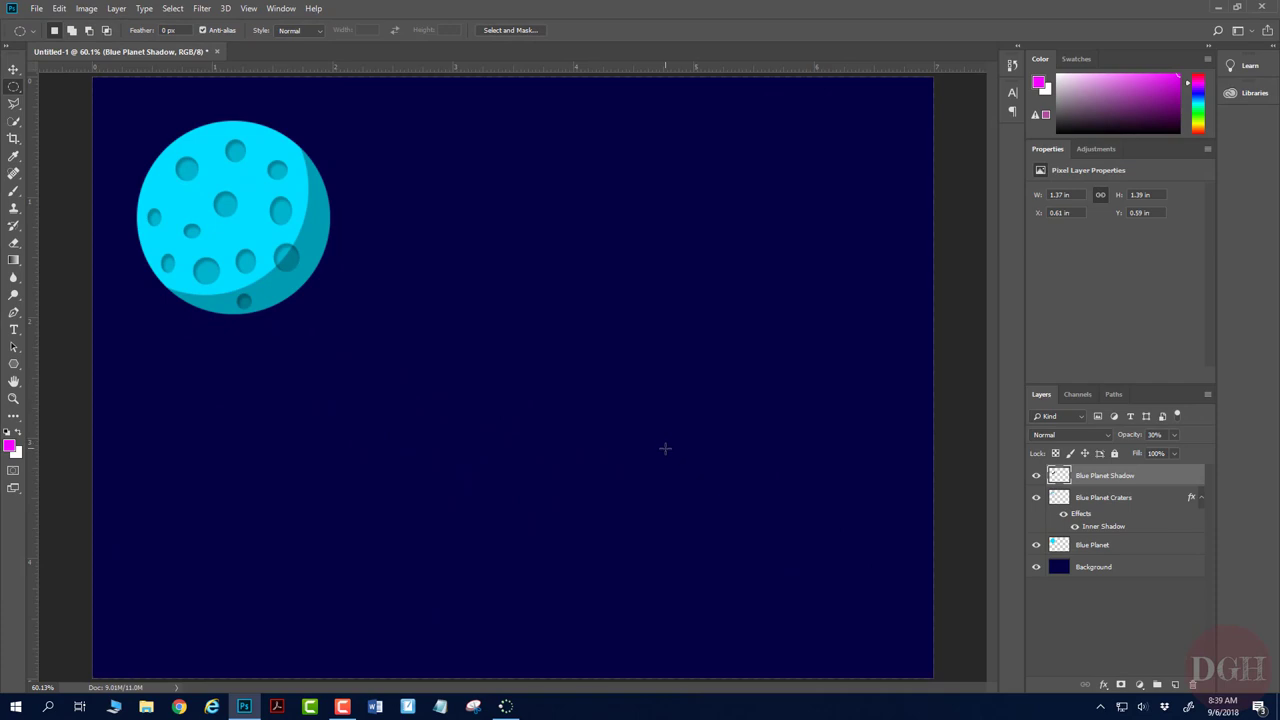
left_click_drag(665, 449, 892, 656)
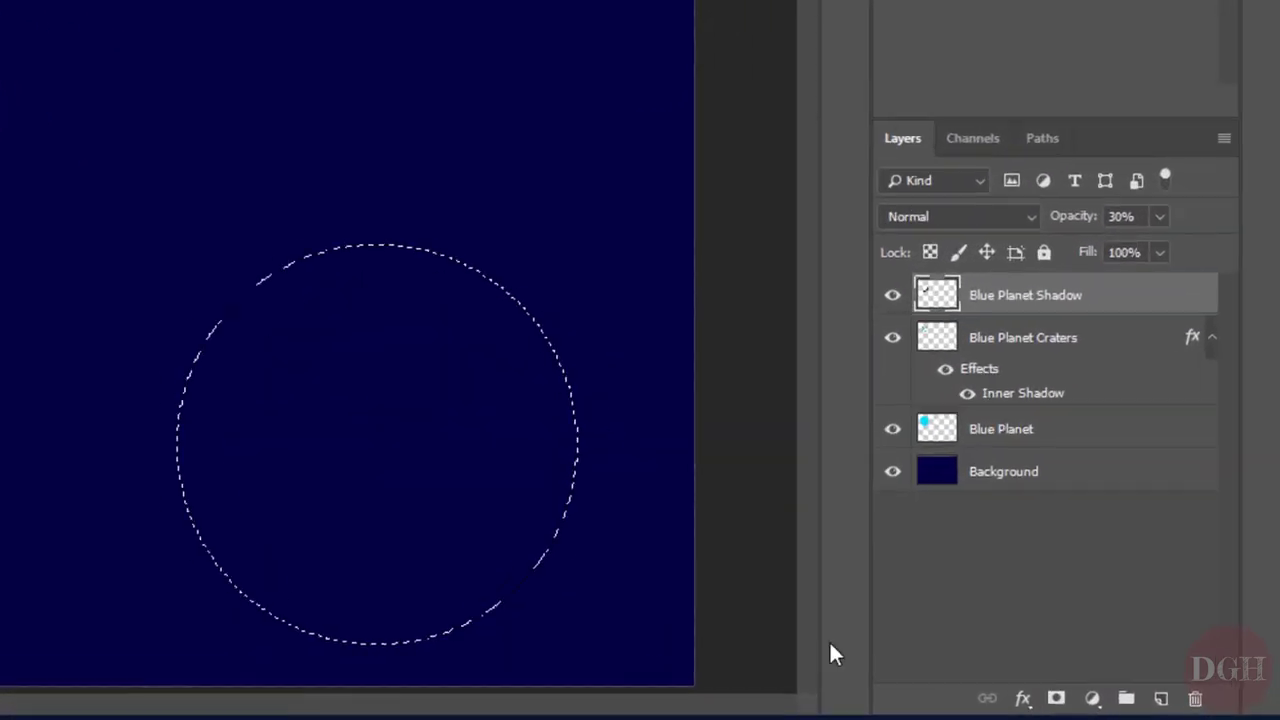
Step: Add a new layer above Blue Planet Shadow and name it Red Planet
left_click(1160, 702)
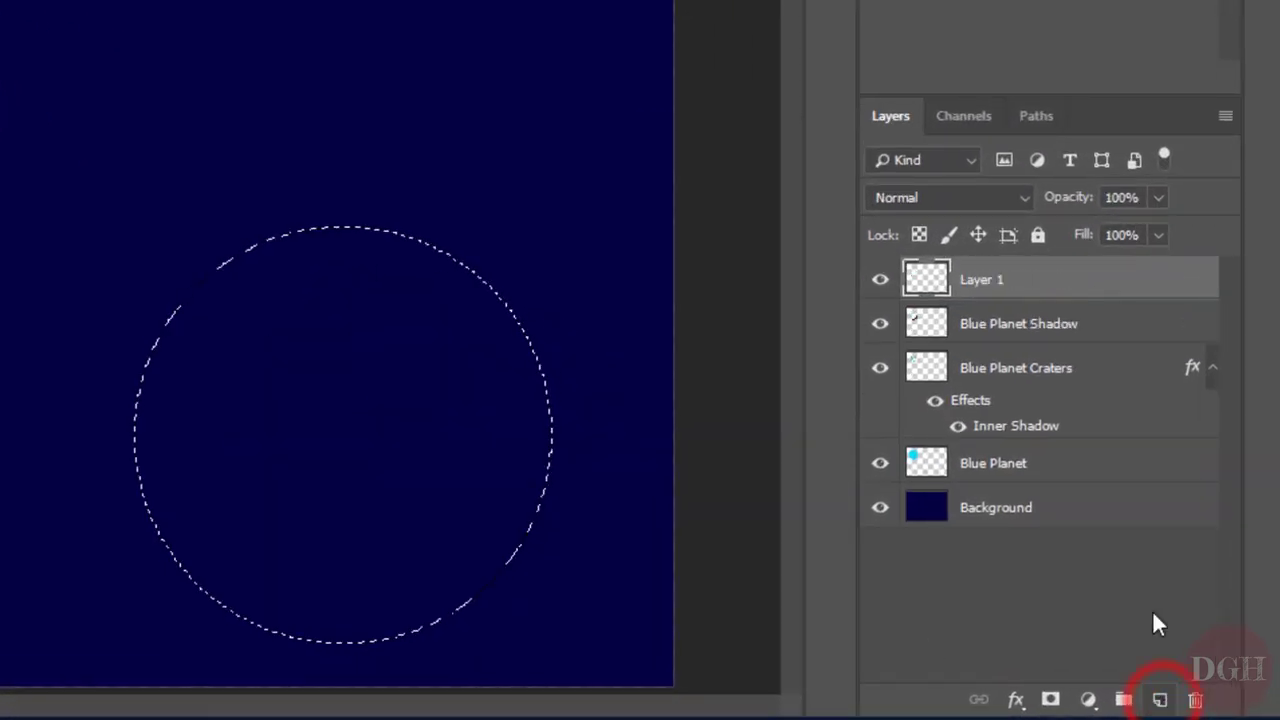
double_click(997, 280)
type("Red Planet")
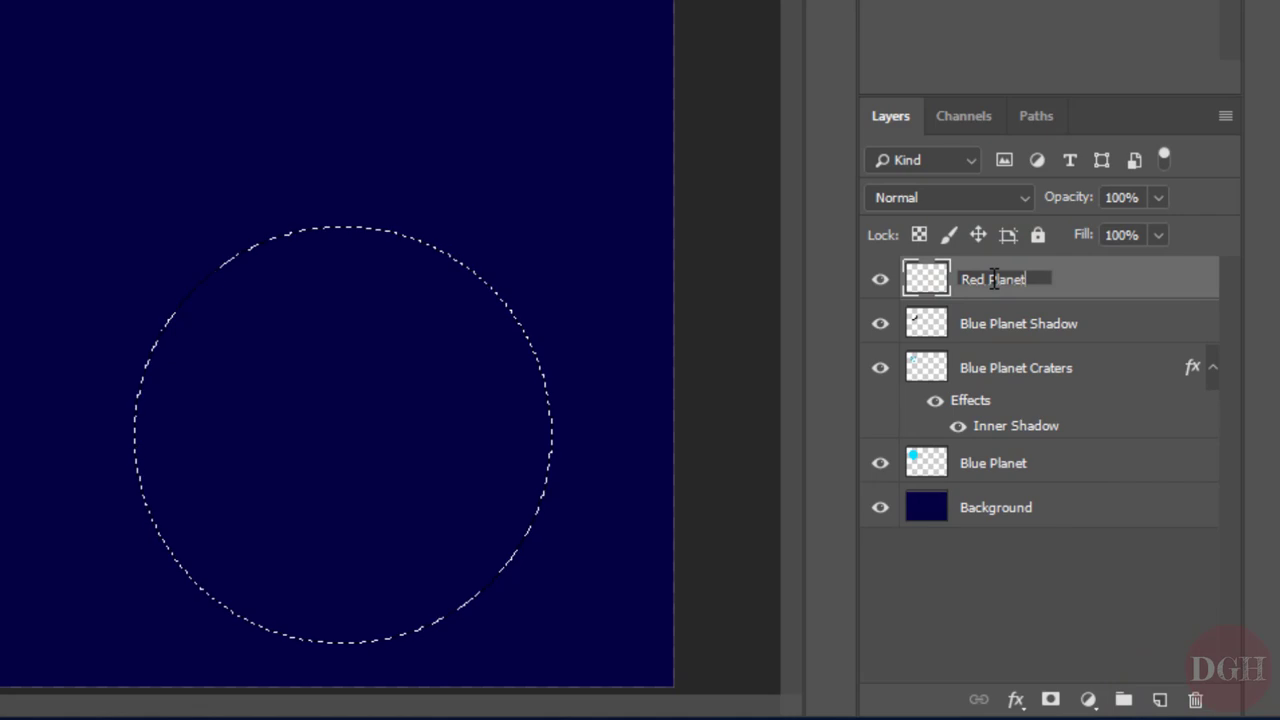
key("Return")
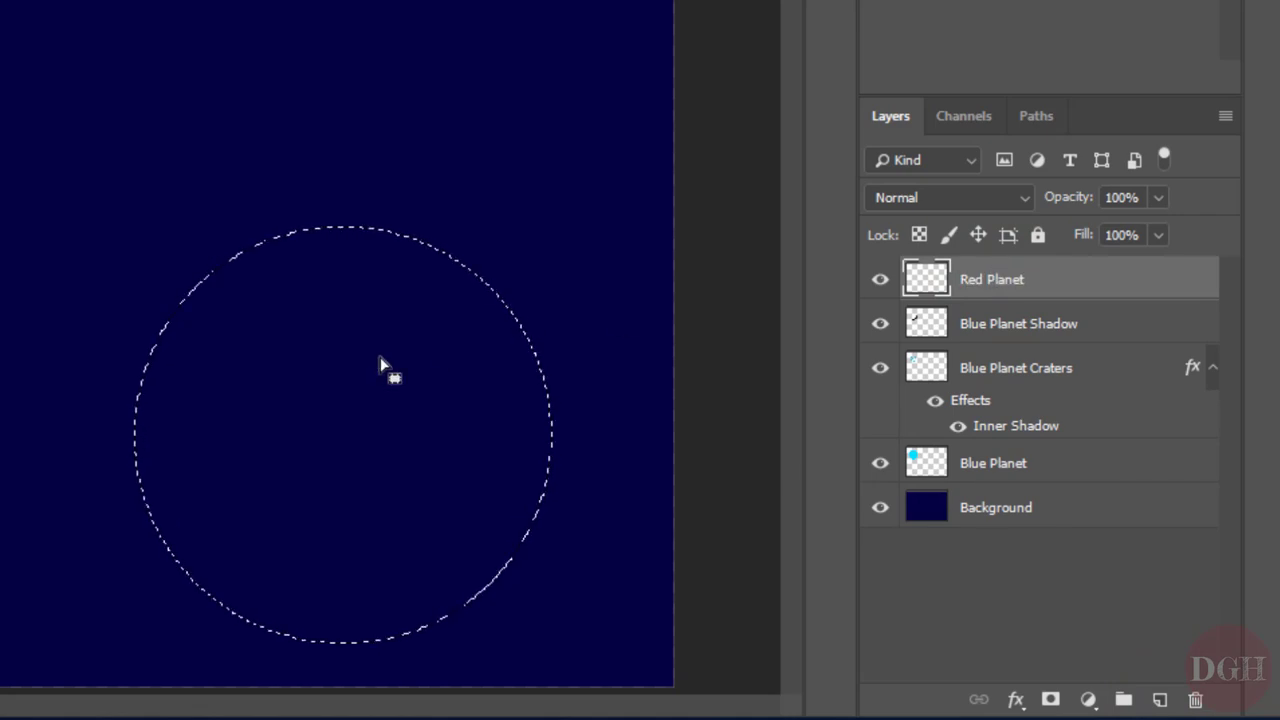
Step: Fill the circular selection on the Red Planet layer with dark red #980000
key("shift+F5")
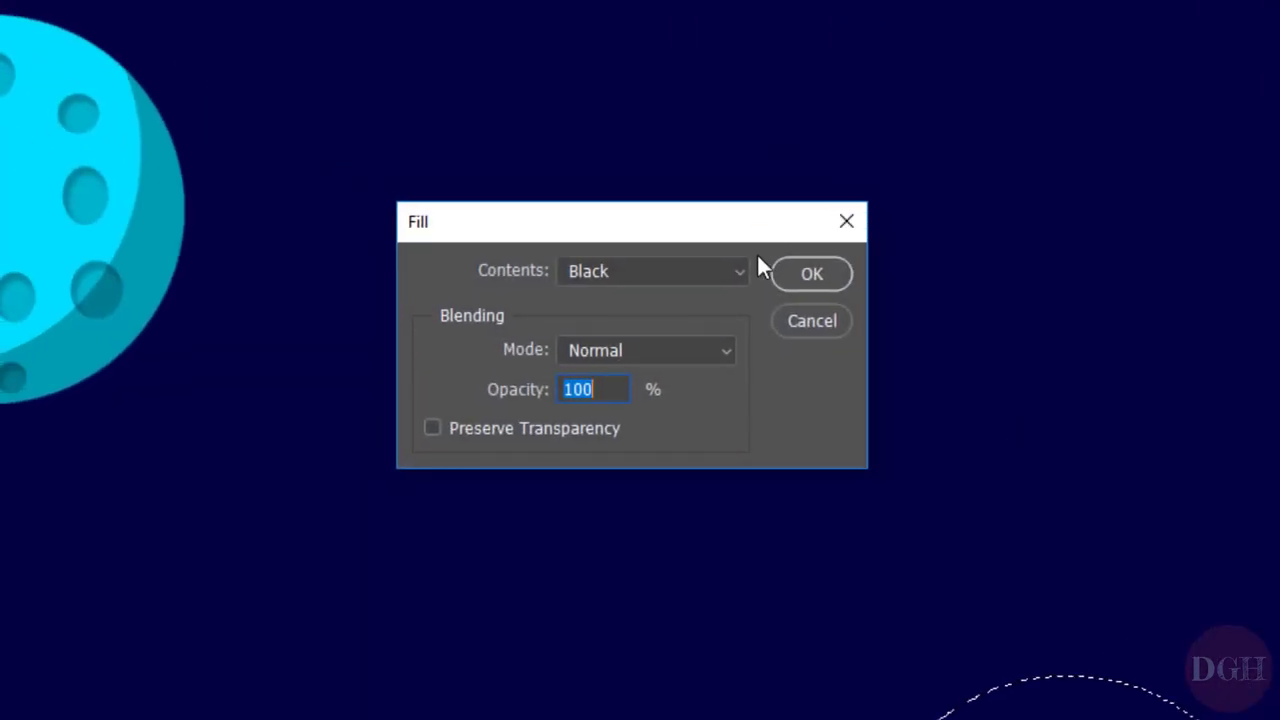
left_click(729, 271)
left_click(600, 345)
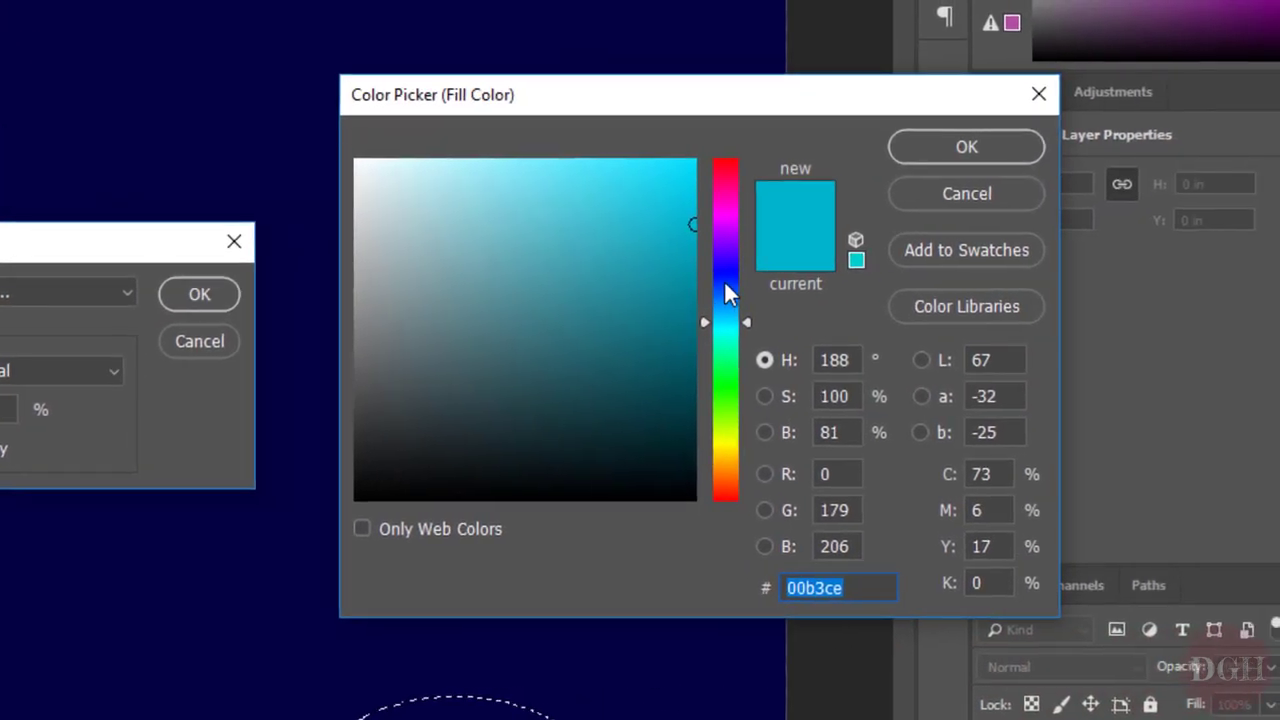
left_click_drag(726, 286, 731, 143)
left_click_drag(683, 206, 736, 297)
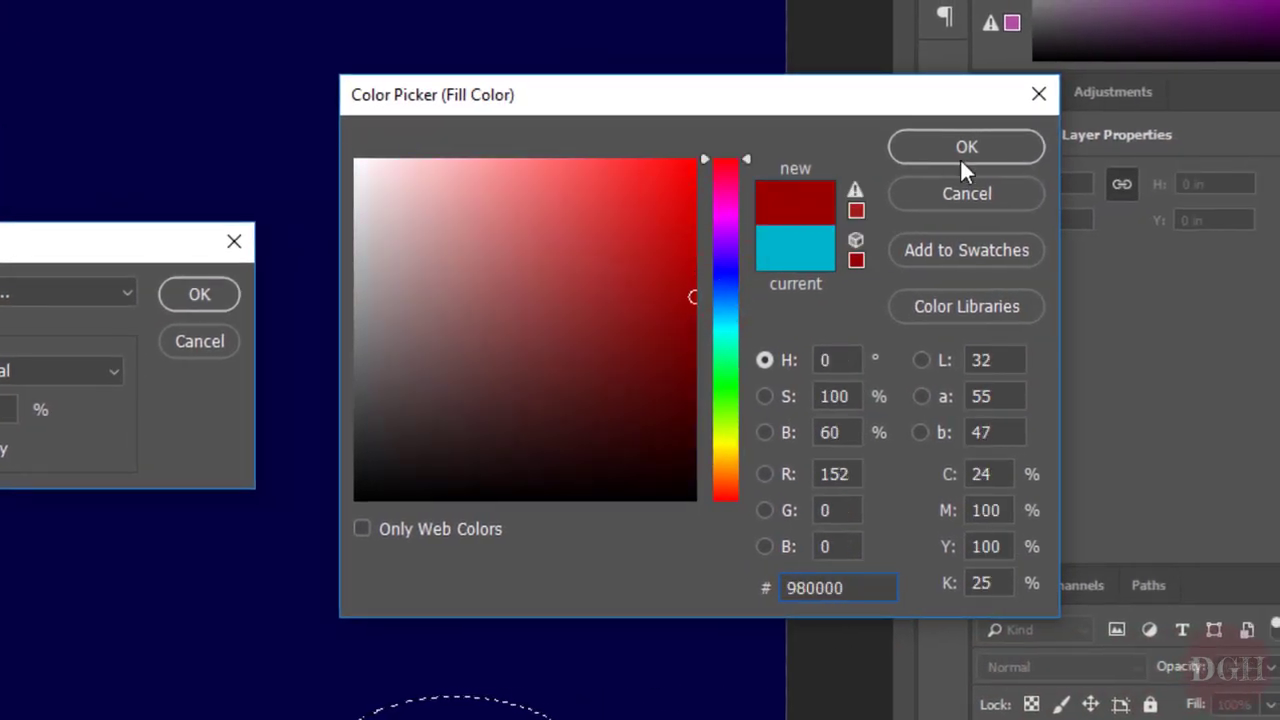
left_click(966, 147)
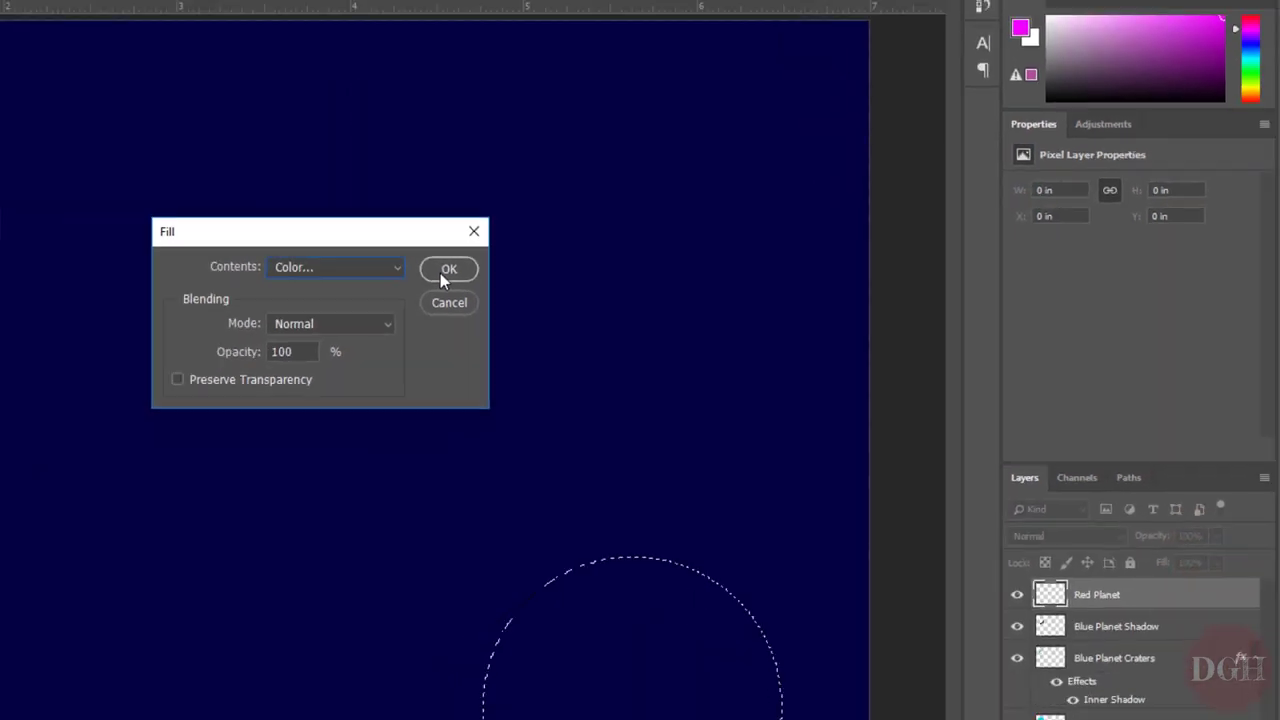
left_click(199, 294)
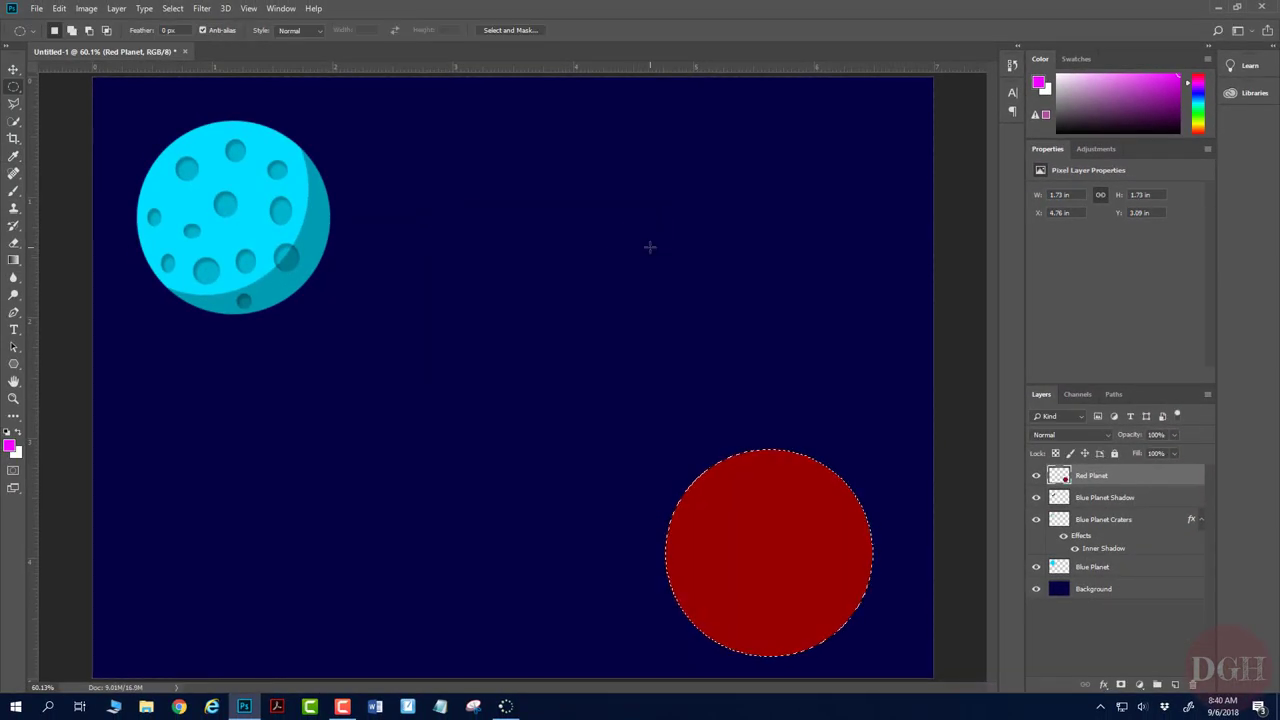
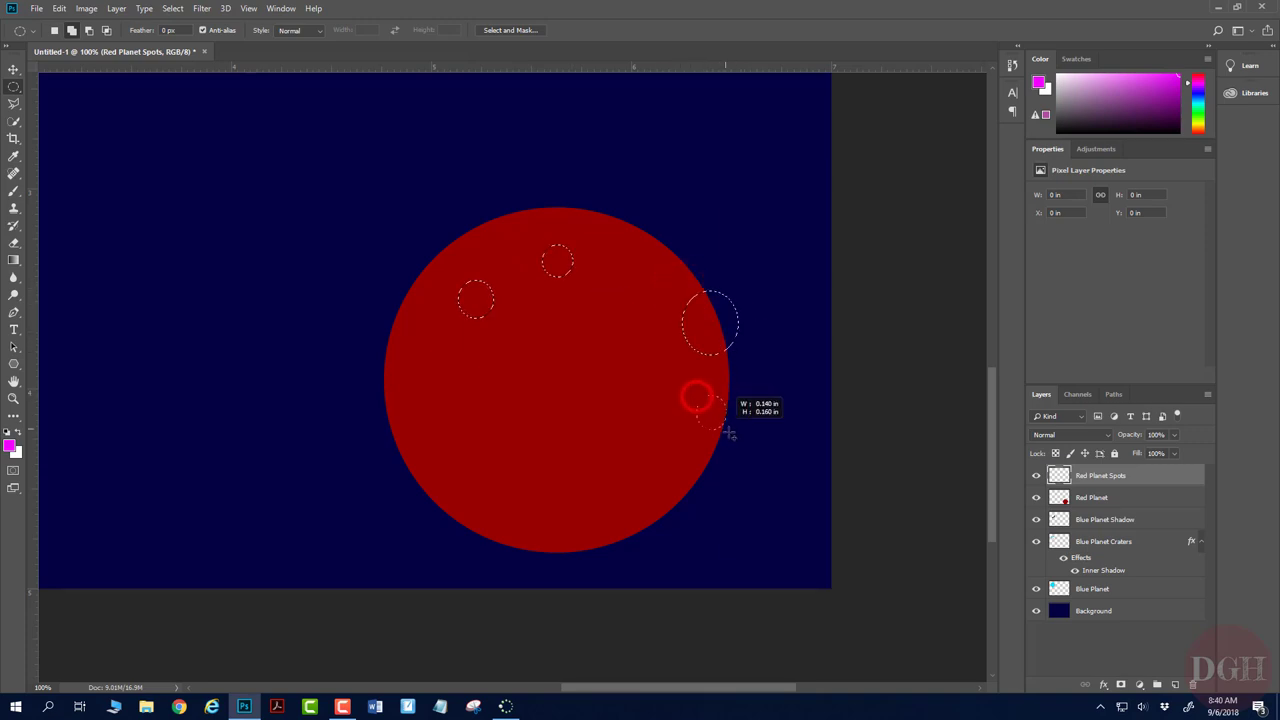
Step: Add more ellipses of varying sizes to the spots selection, scattered across the red planet and overlapping its edge
left_click_drag(570, 401, 606, 442)
left_click_drag(638, 511, 668, 552)
left_click_drag(523, 488, 556, 522)
left_click_drag(440, 468, 402, 512)
left_click_drag(401, 376, 368, 432)
left_click(514, 360, "shift")
left_click_drag(619, 292, 586, 351)
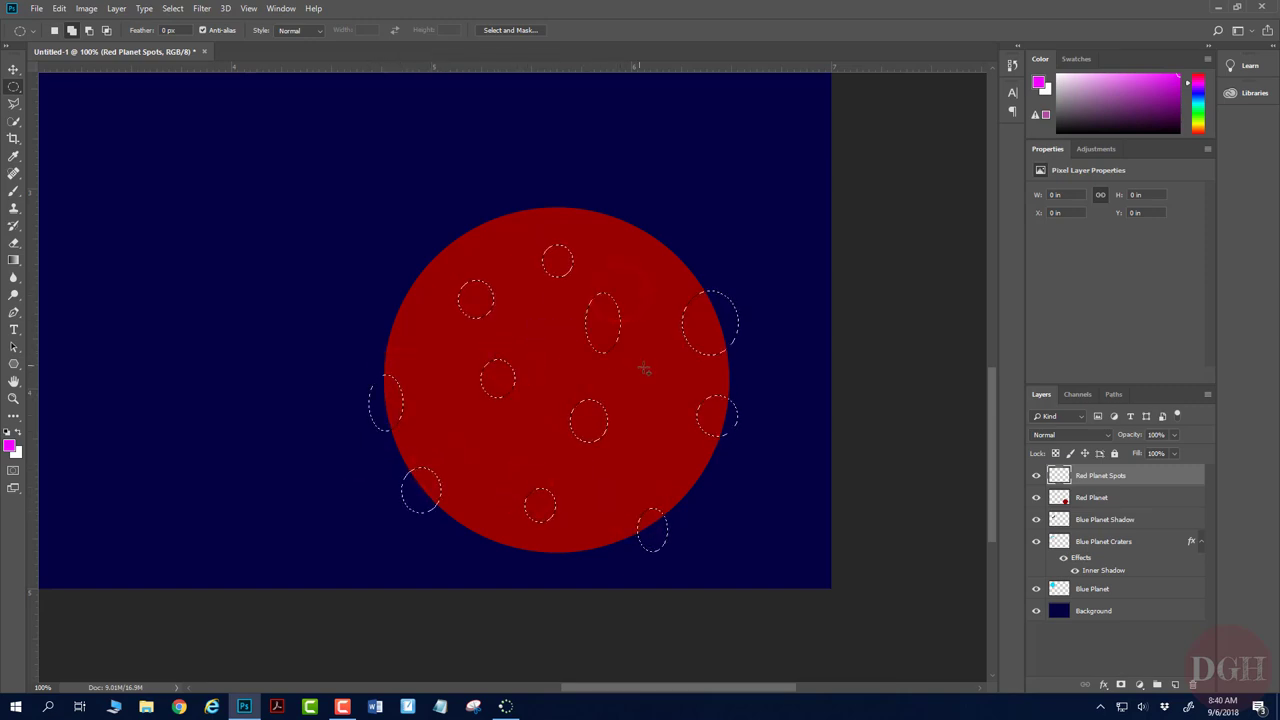
left_click_drag(664, 408, 666, 406)
left_click_drag(644, 452, 659, 477)
left_click_drag(473, 420, 508, 465)
left_click_drag(620, 192, 668, 253)
left_click_drag(398, 252, 434, 294)
left_click_drag(529, 308, 546, 325)
left_click_drag(533, 540, 550, 566)
Step: Fill the selected ellipses on the Red Planet Spots layer with brighter red #dd0000 and deselect them
key("shift+F5")
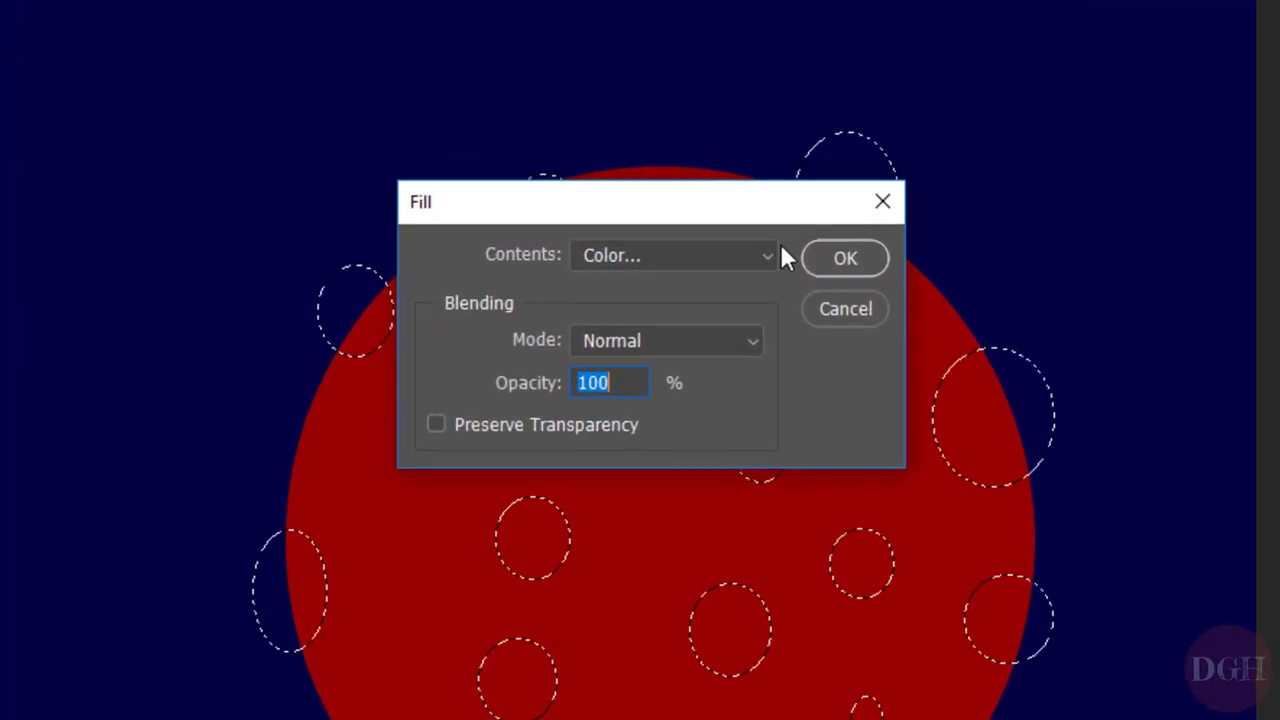
left_click(728, 255)
left_click(628, 330)
left_click_drag(1215, 249, 1279, 166)
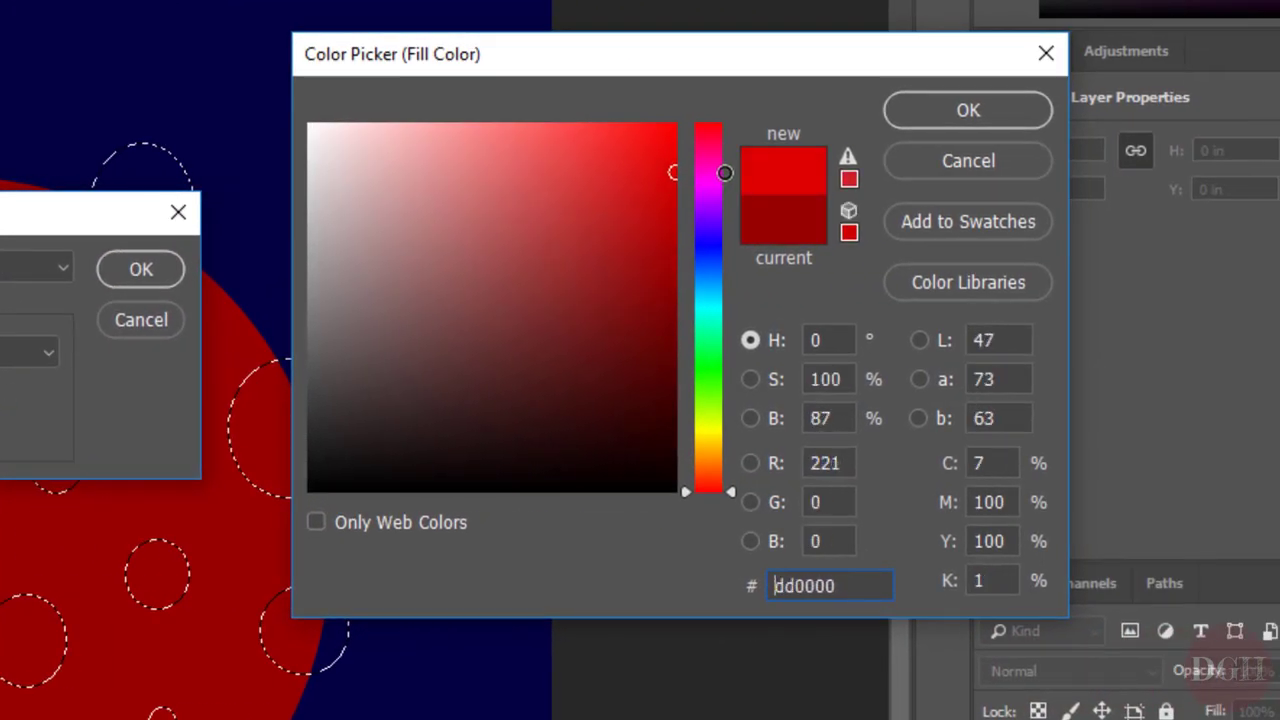
left_click(932, 112)
left_click(156, 281)
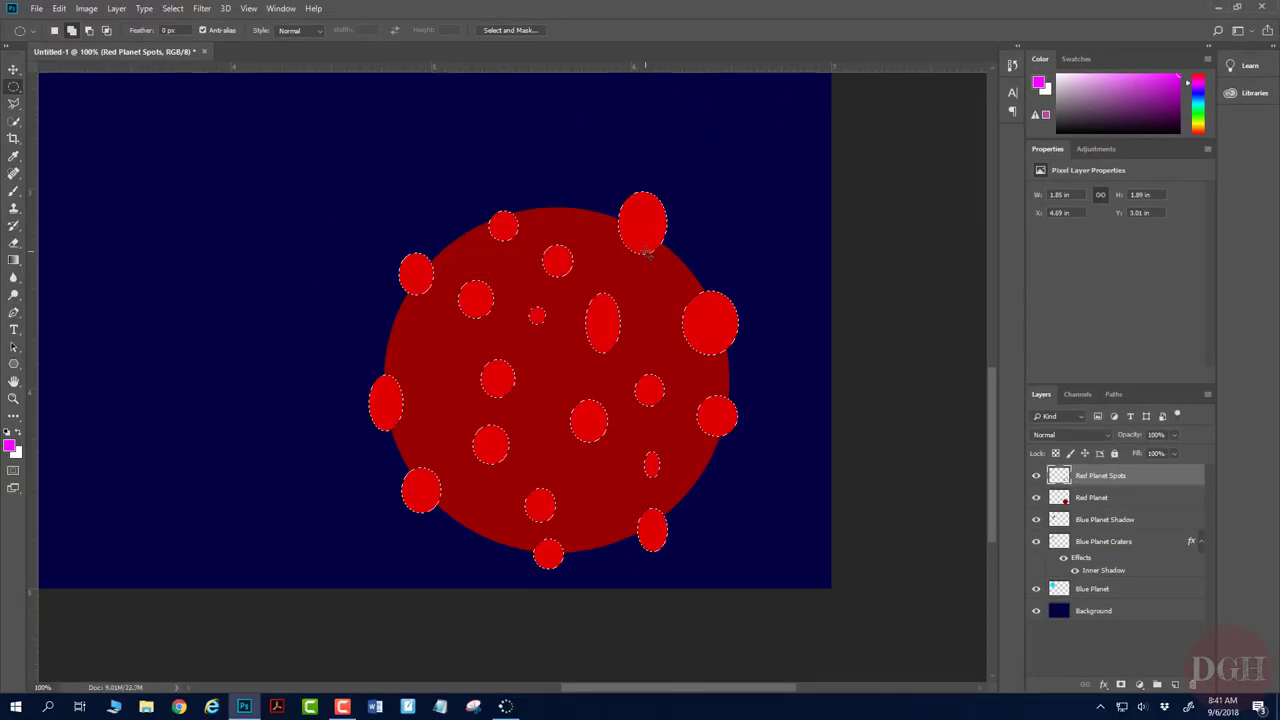
key("ctrl+d")
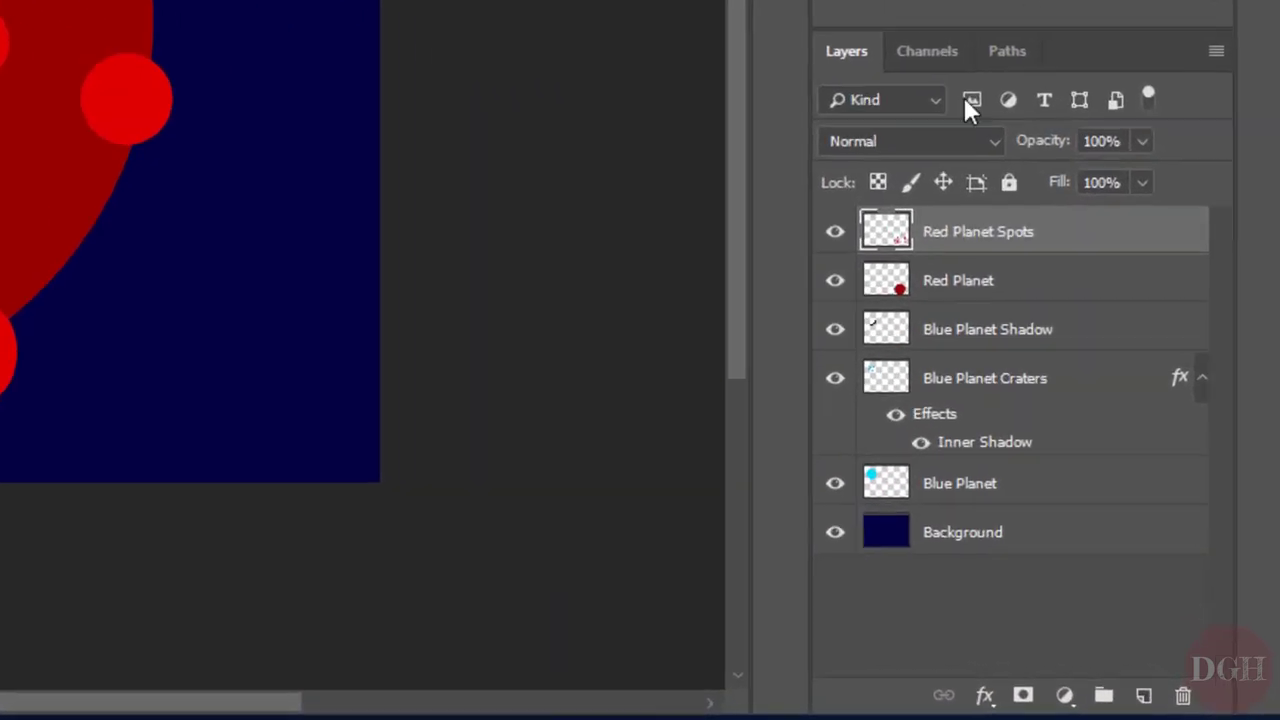
Step: Delete the parts of the Red Planet Spots layer that lie outside the red planet's outline and deselect
key("ctrl")
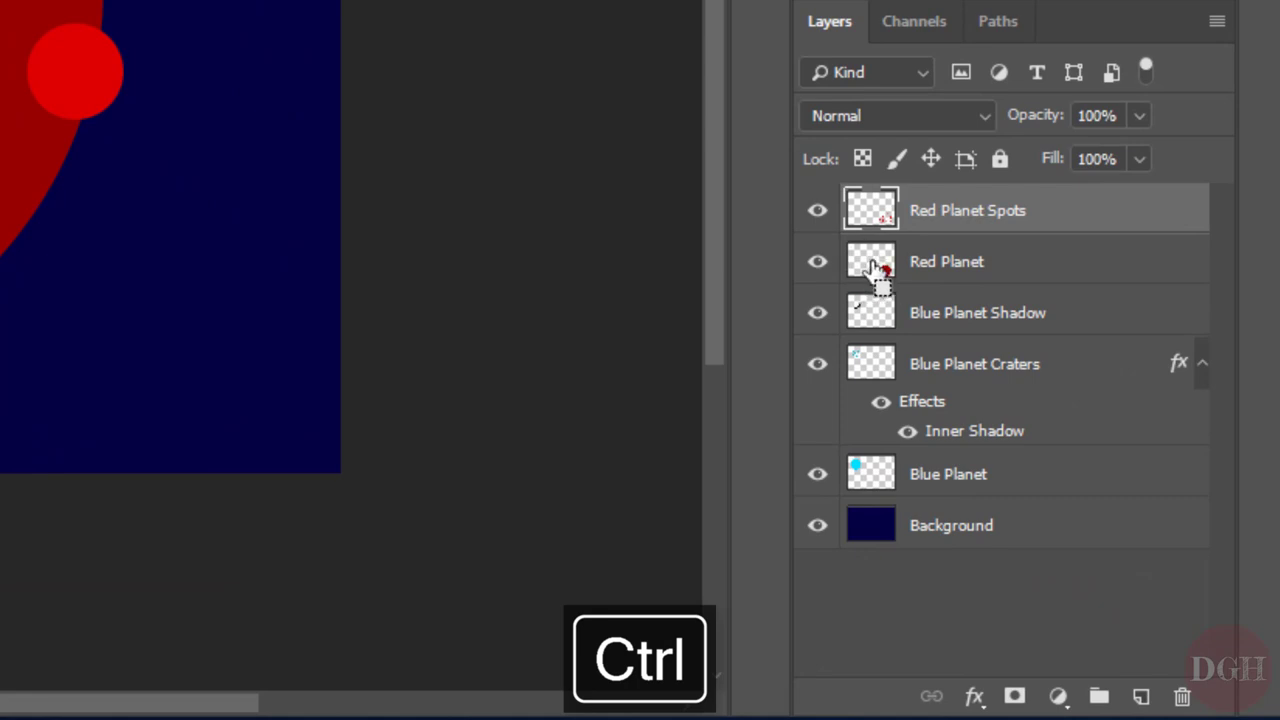
left_click(873, 268, "ctrl")
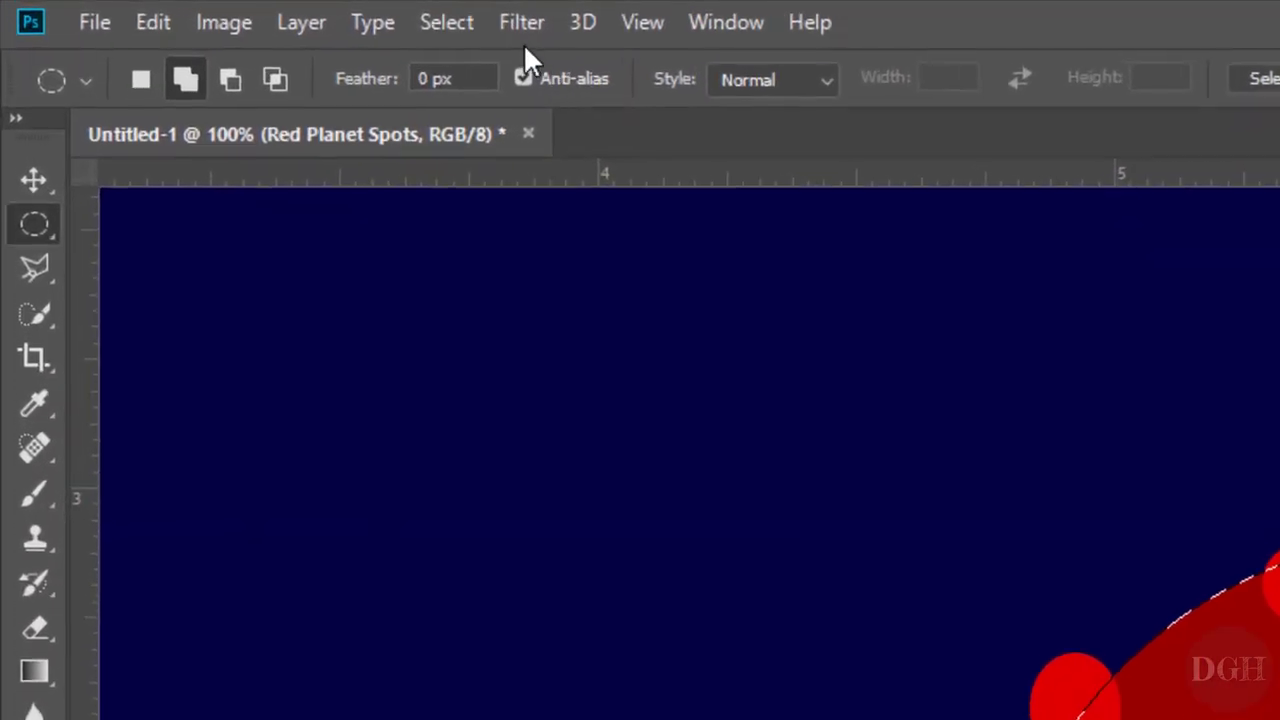
left_click(176, 9)
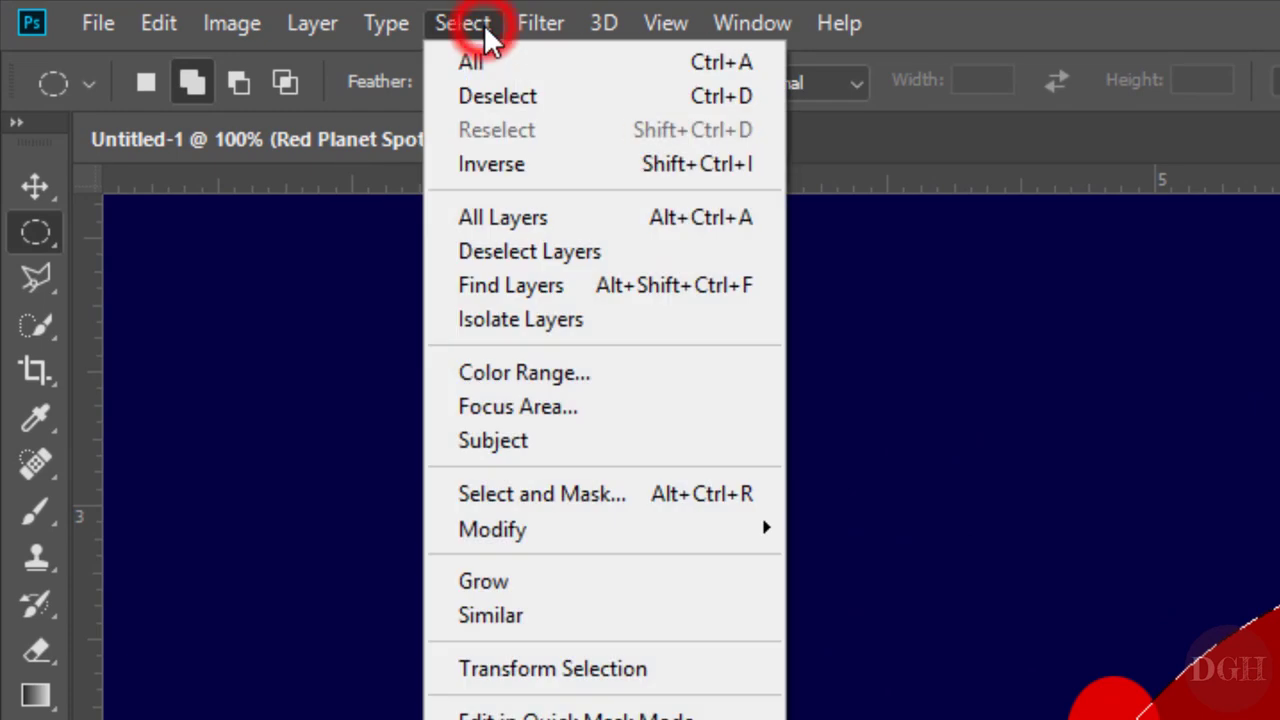
left_click(487, 168)
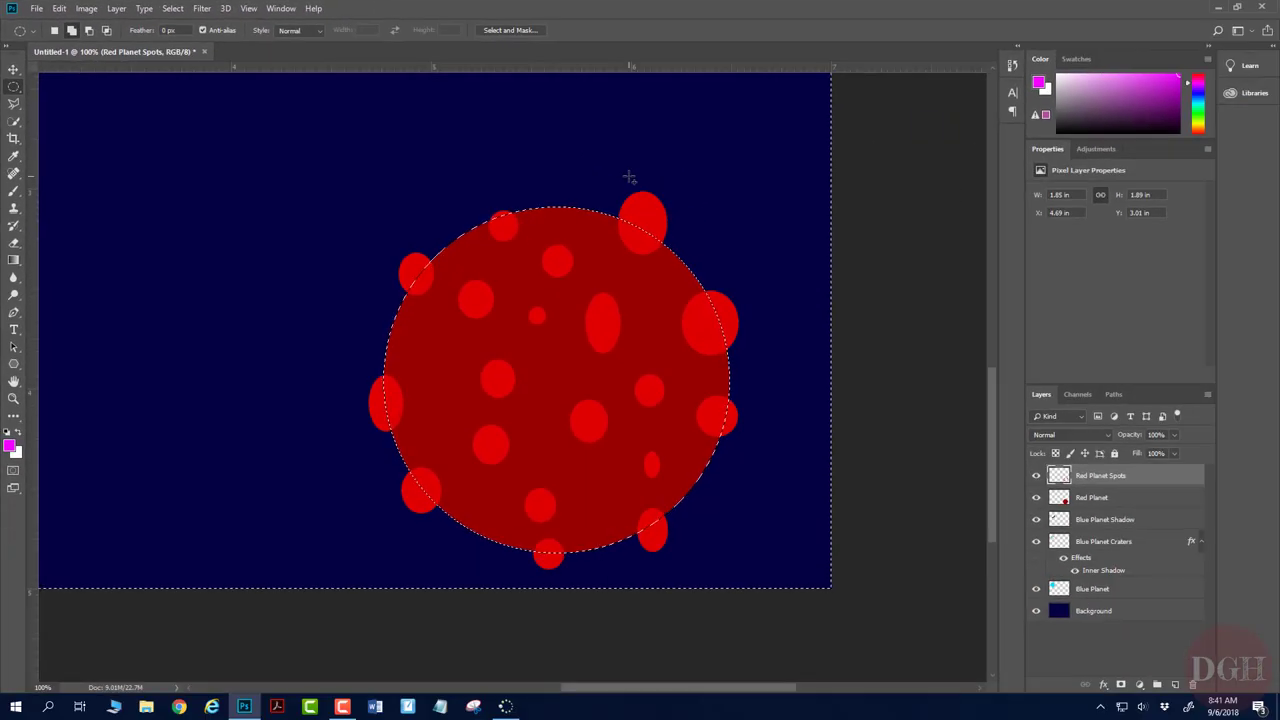
key("Delete")
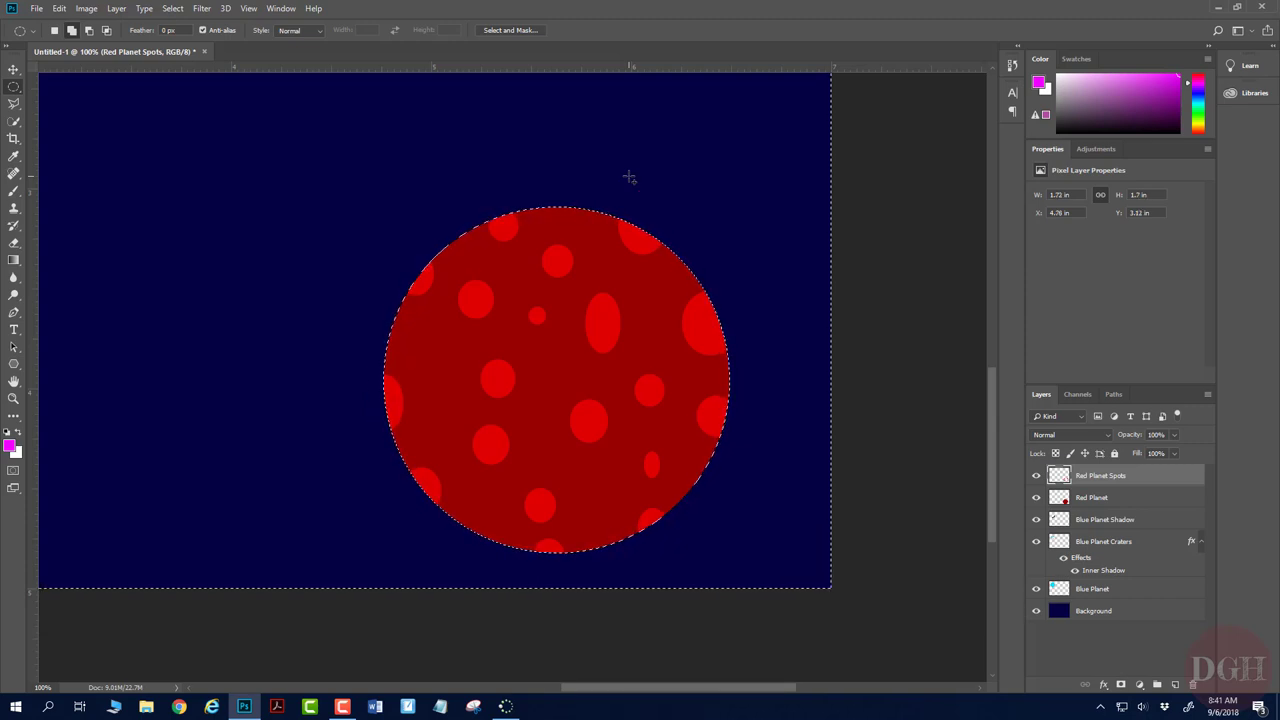
key("ctrl+d")
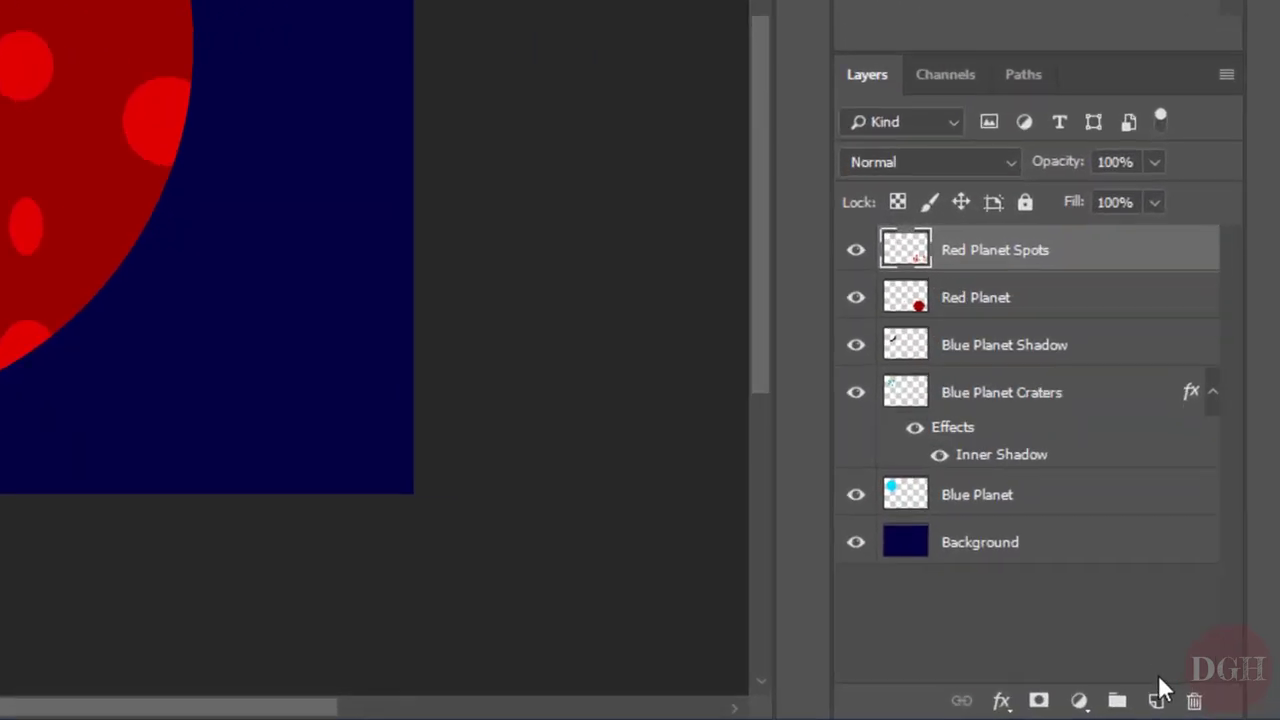
Step: Add a new layer above Red Planet Spots and name it Red Planet Shadow
left_click(1157, 684)
double_click(948, 212)
type("Red Planet Shadow")
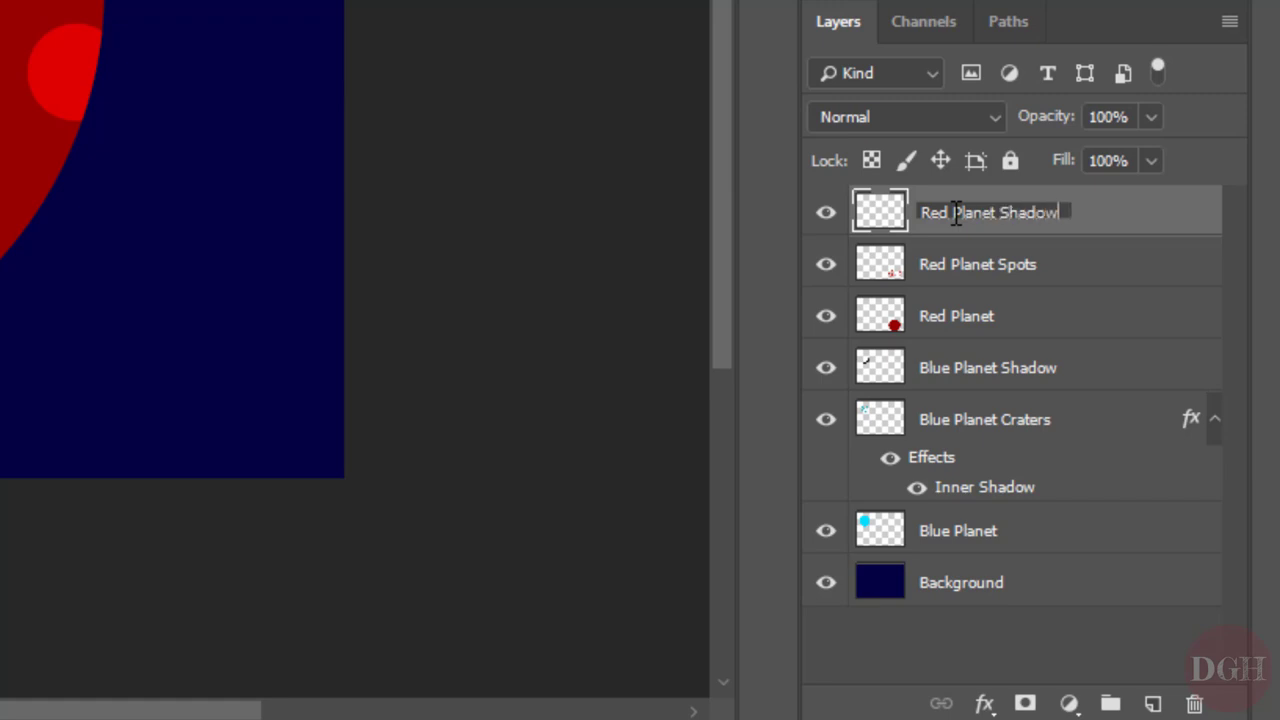
key("Return")
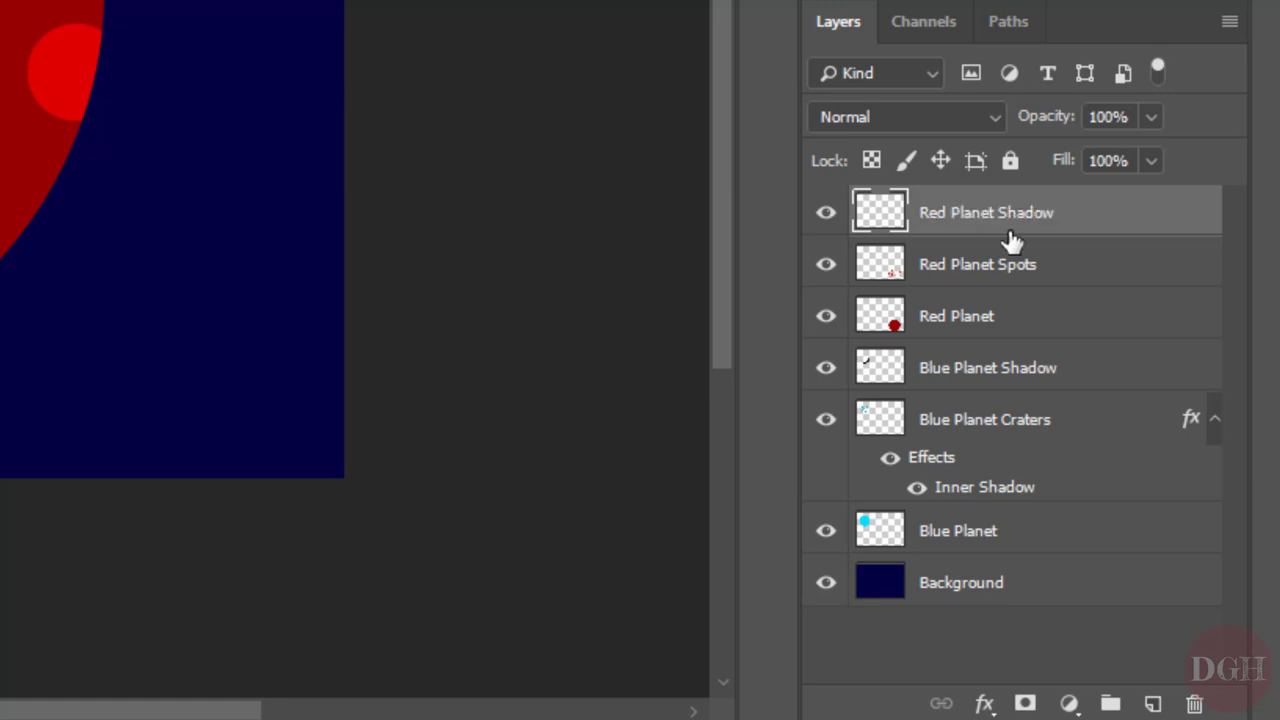
Step: Select the red planet's outline and subtract a large offset ellipse, leaving a crescent along its lower-right edge
left_click(884, 318, "ctrl")
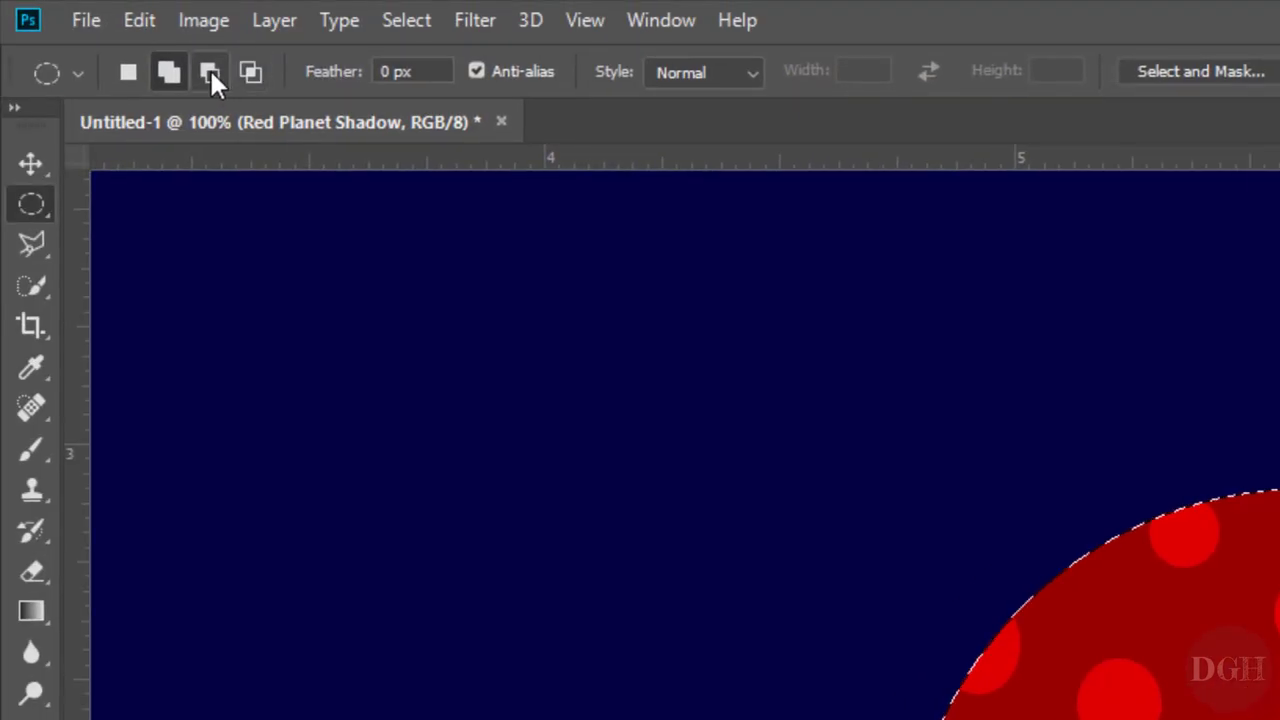
left_click(82, 2)
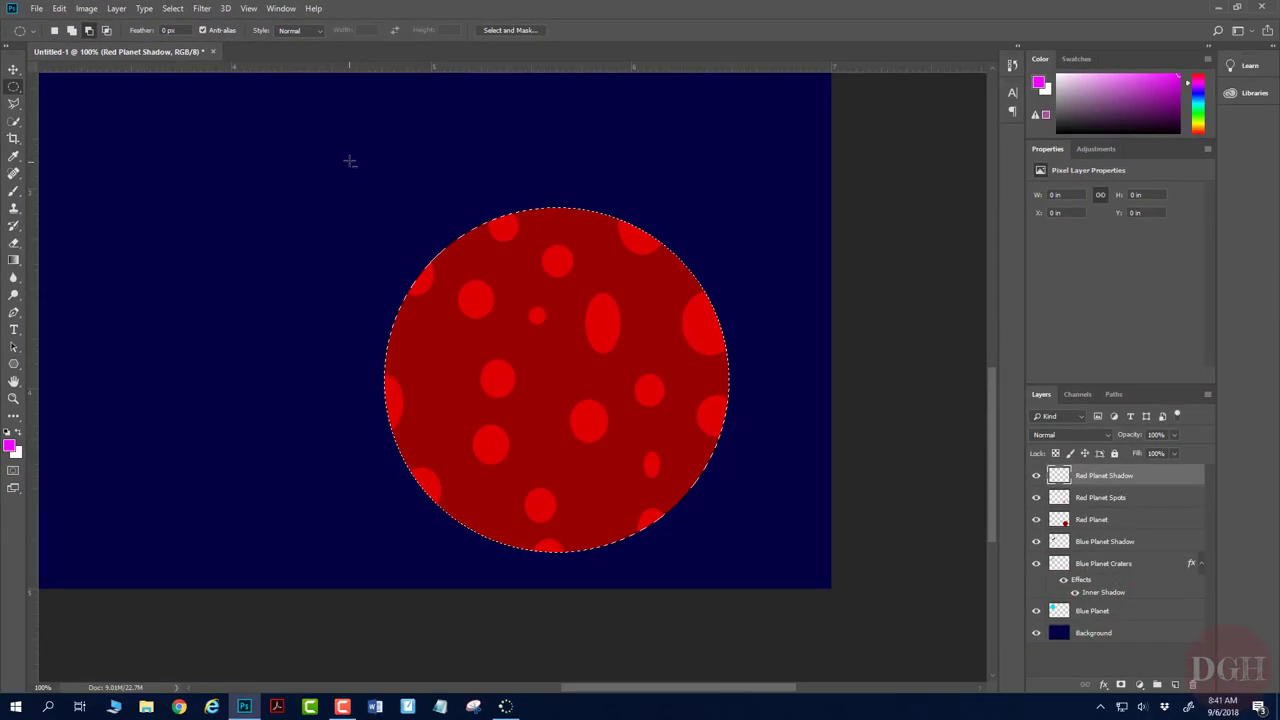
left_click_drag(349, 160, 684, 516)
Step: Fill the crescent selection on the Red Planet Shadow layer with black and deselect it
key("shift+F5")
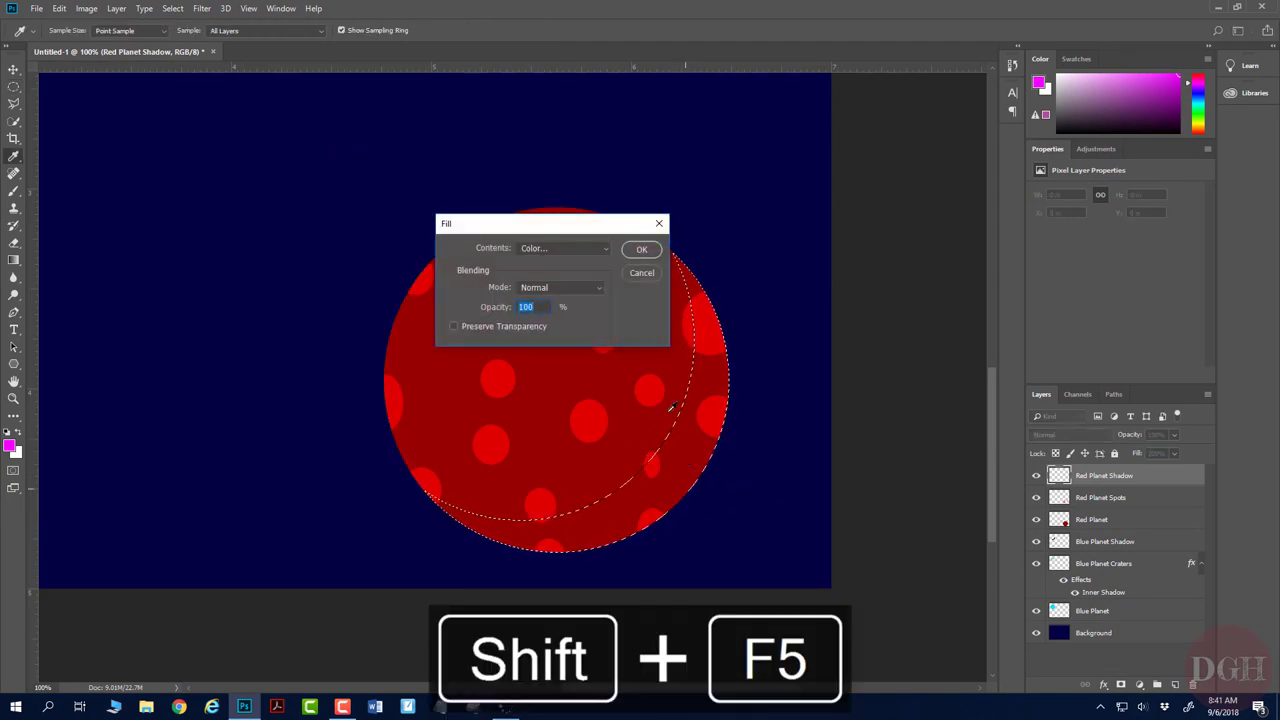
left_click(604, 247)
left_click(551, 355)
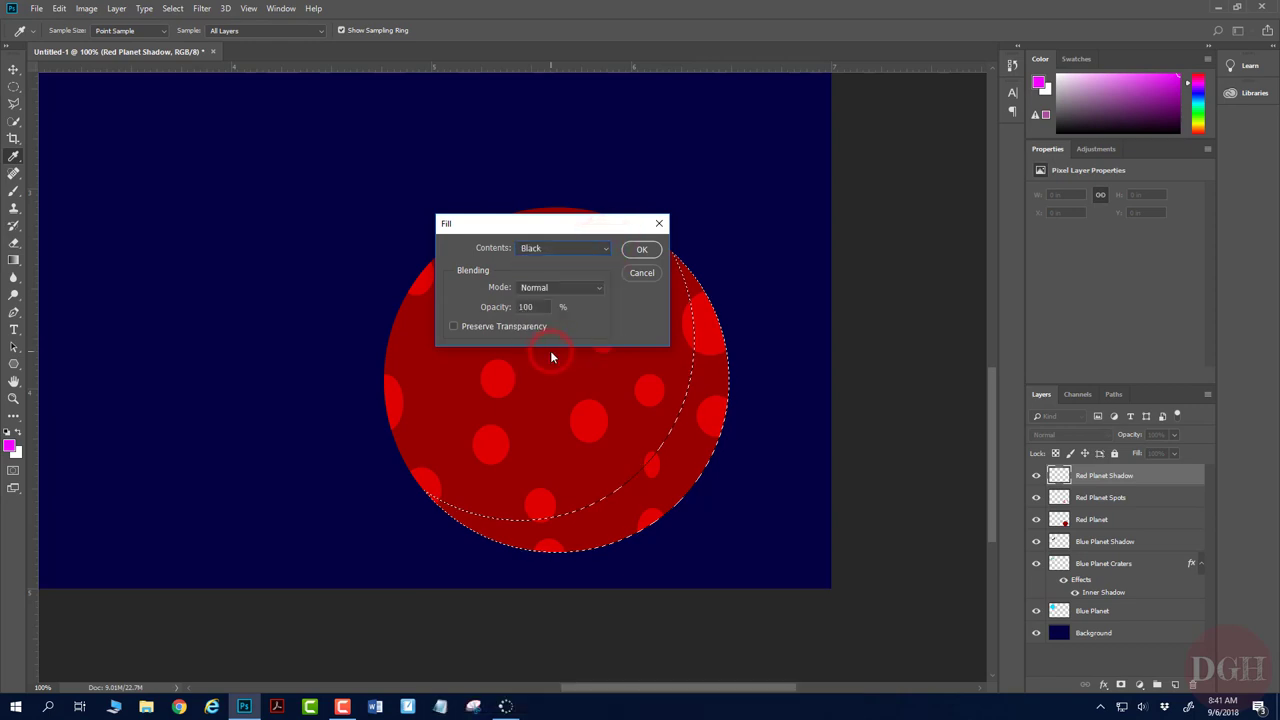
left_click(641, 249)
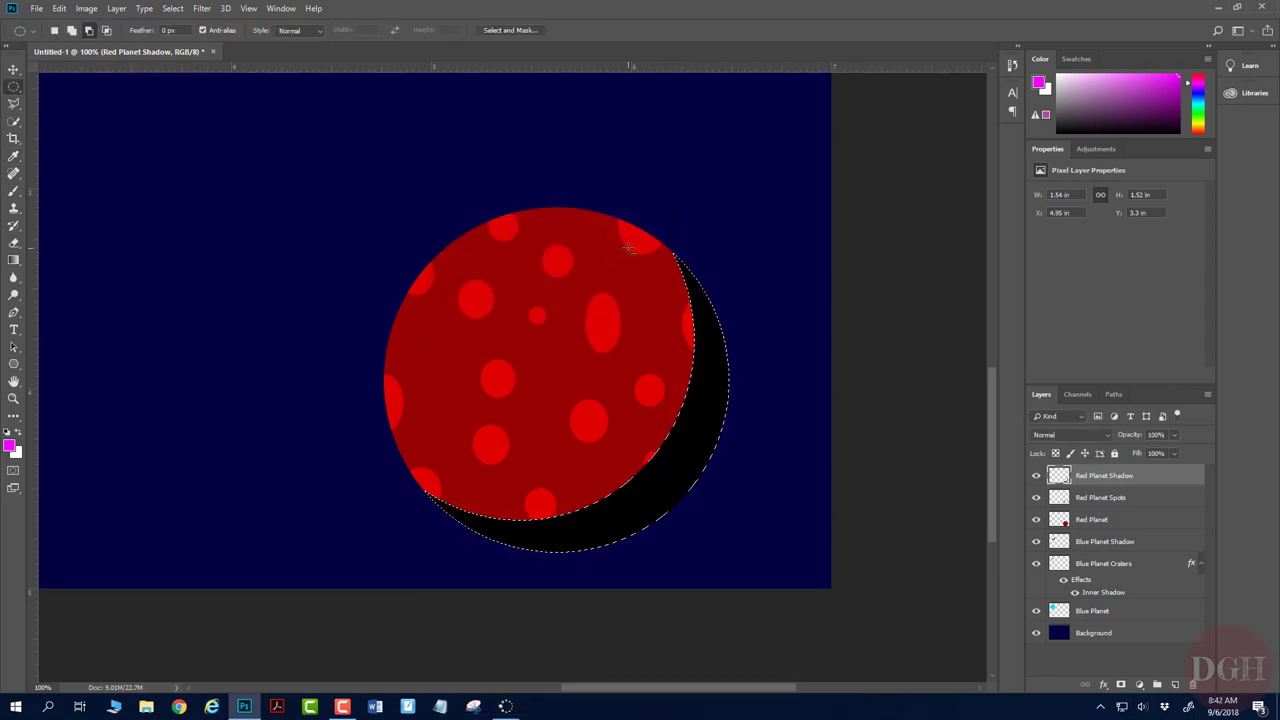
key("ctrl+d")
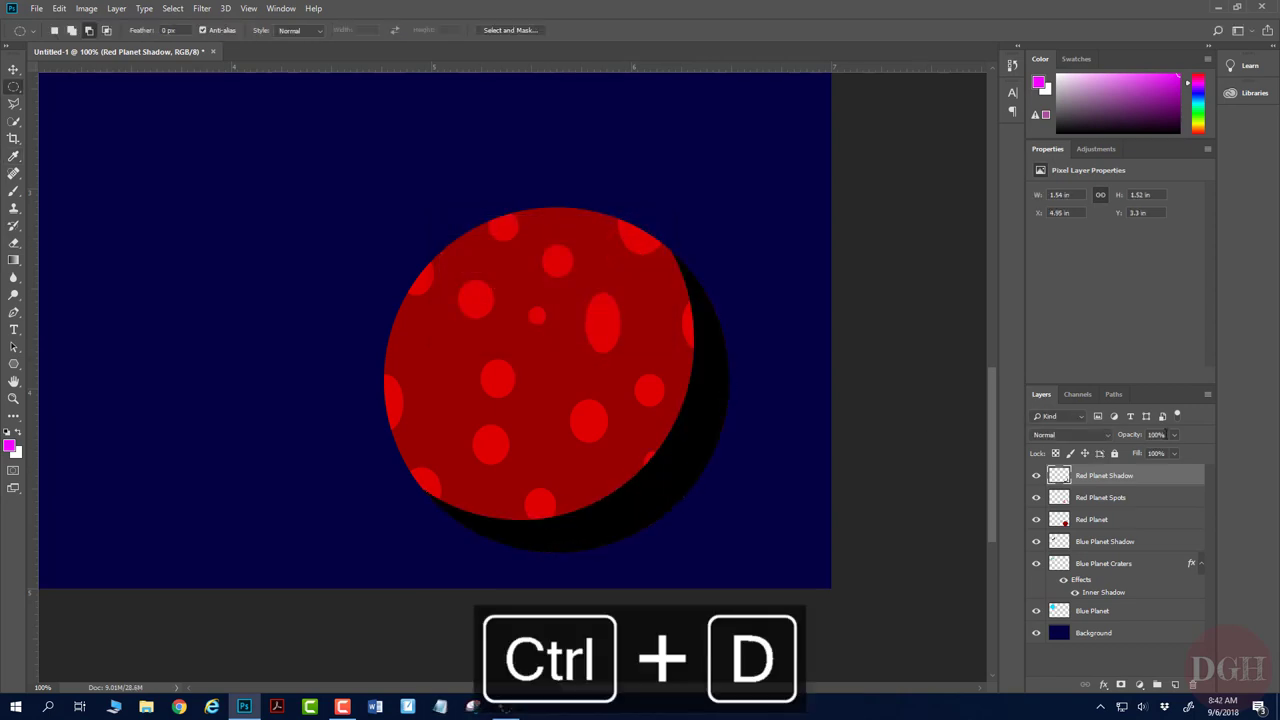
Step: Lower the Red Planet Shadow layer's opacity to 29%
left_click_drag(1171, 448, 1133, 451)
left_click(1177, 435)
left_click(14, 69)
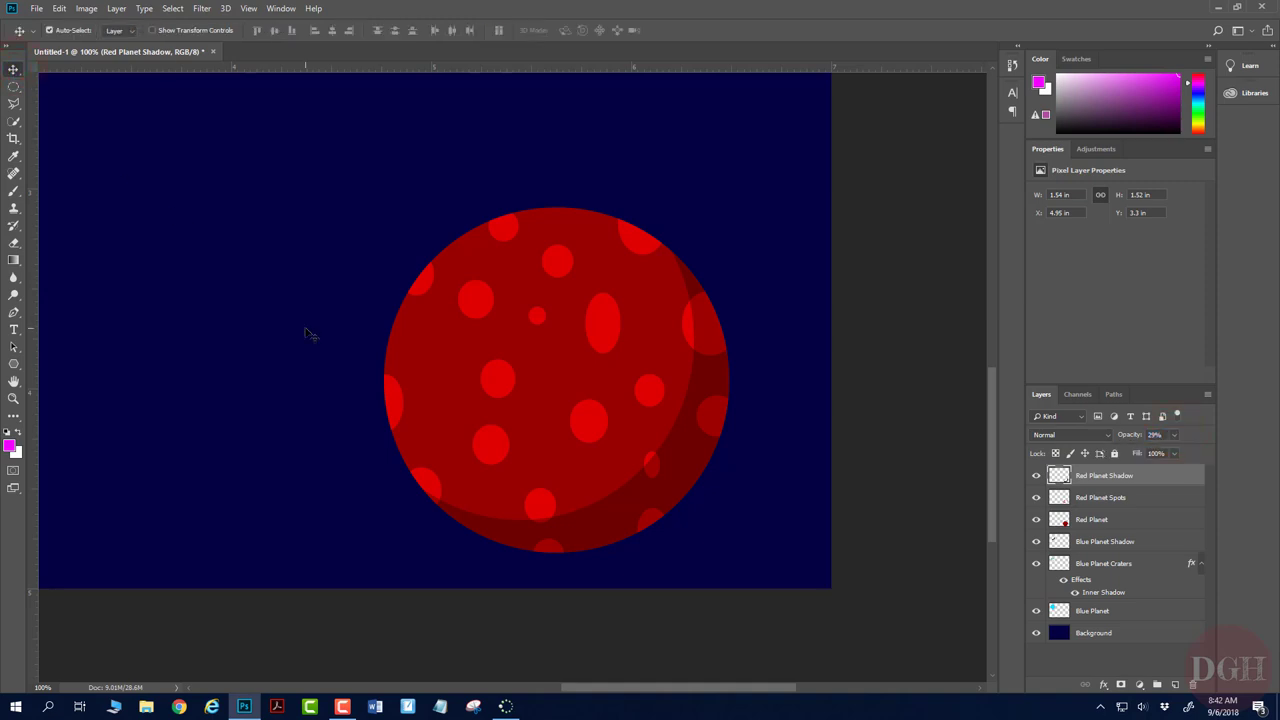
Step: Add a new layer above Red Planet Shadow and name it Earth Planet
key("ctrl+0")
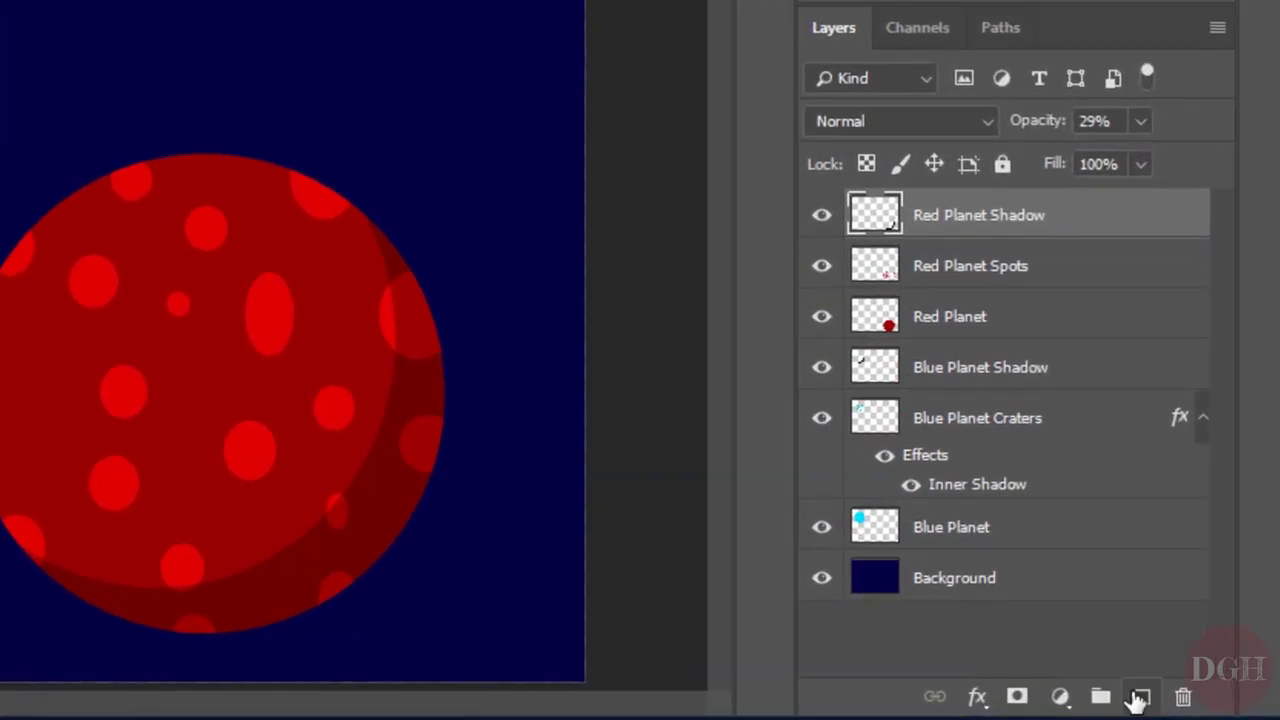
left_click(1175, 684)
double_click(948, 226)
type("Earth Planet")
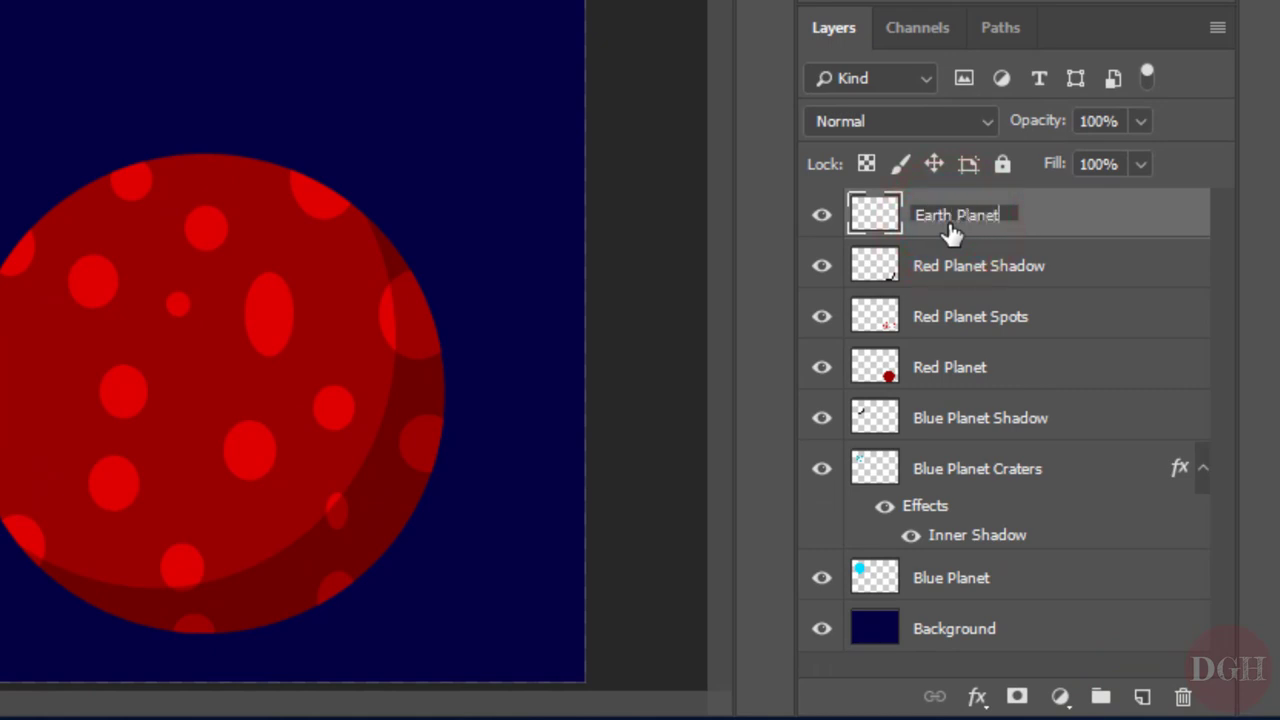
key("Return")
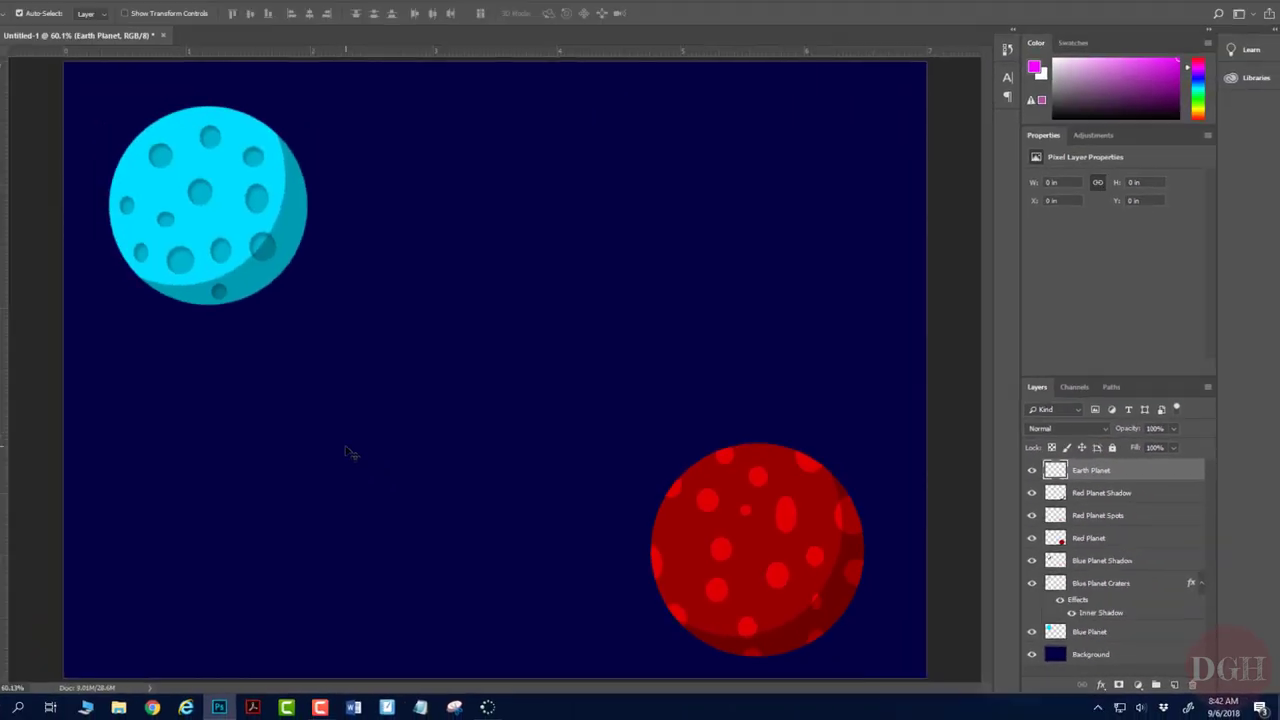
Step: Draw a large circular selection as a new selection and position it over the canvas's lower-left corner, extending beyond the canvas edges
key("ctrl+minus")
key("ctrl+minus")
key("ctrl+minus")
key("ctrl+minus")
key("ctrl+minus")
key("ctrl+minus")
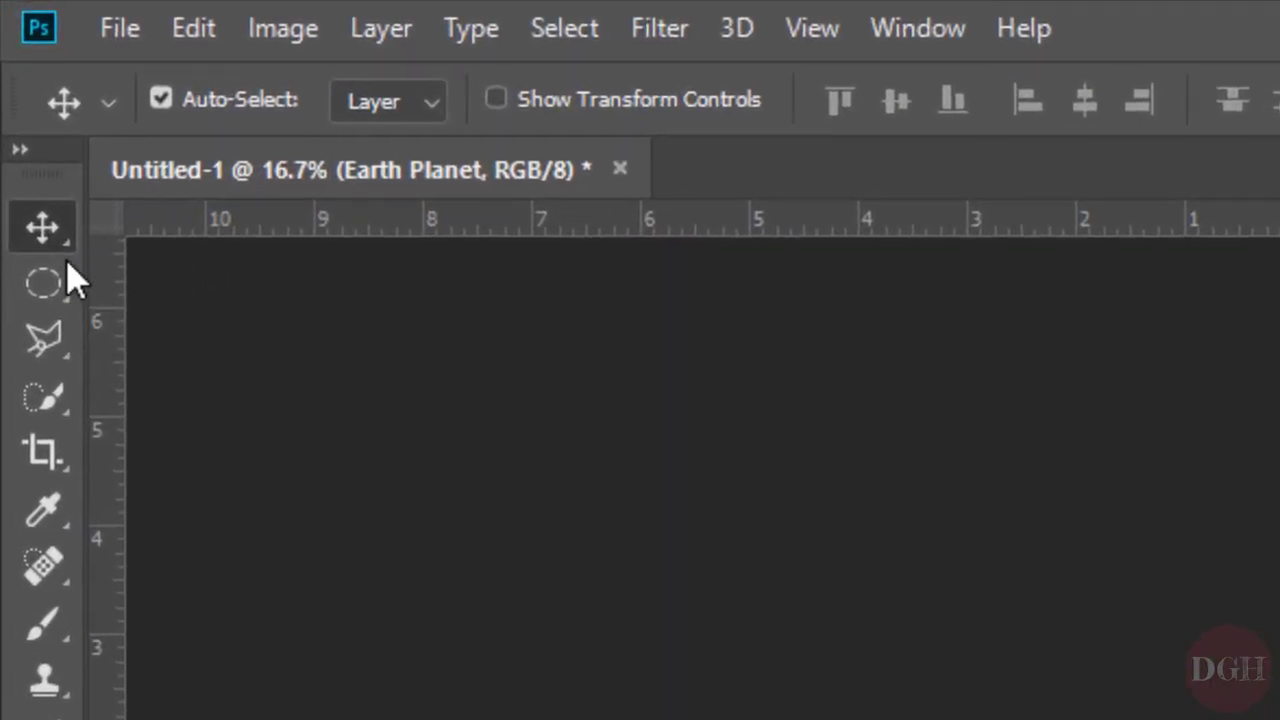
left_click(14, 86)
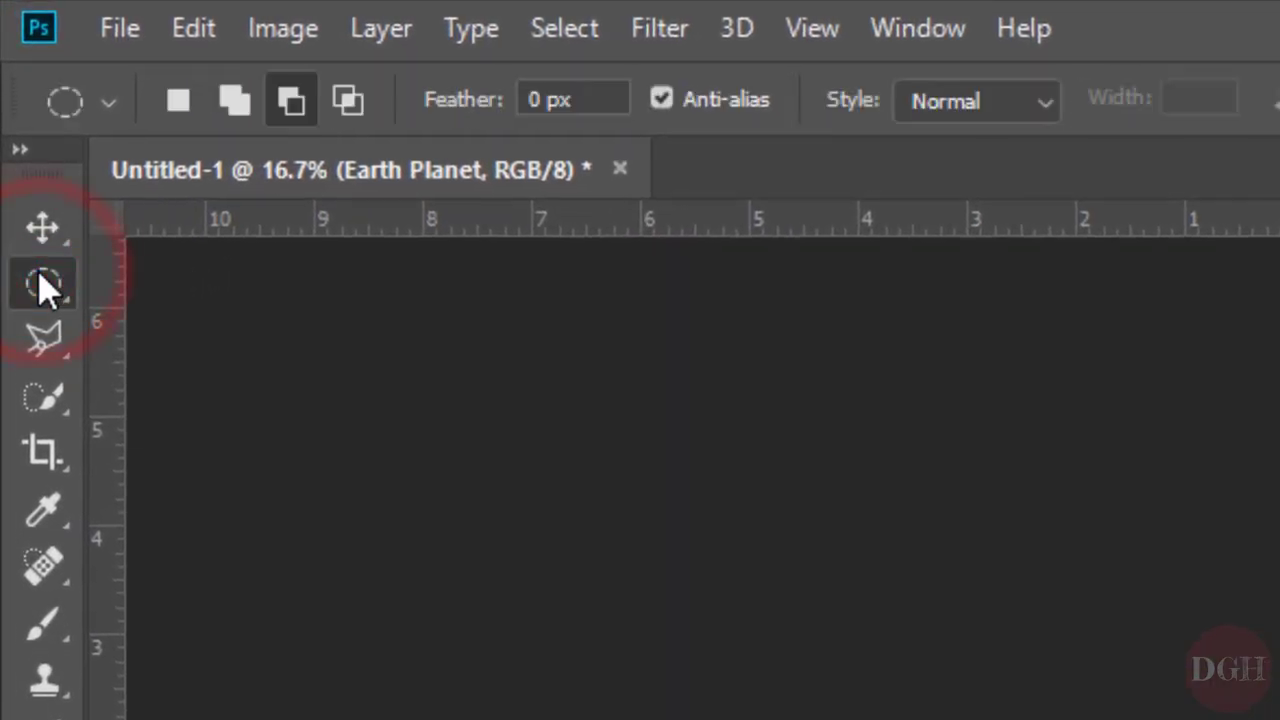
left_click(184, 102)
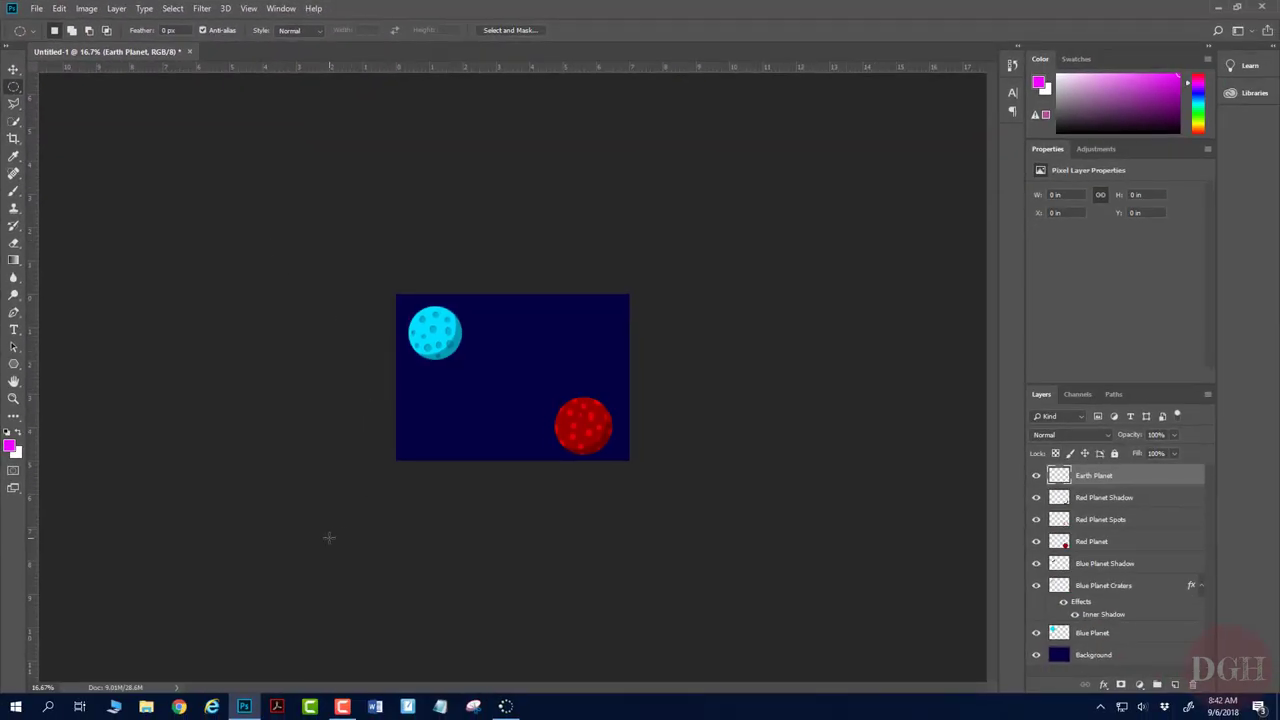
left_click_drag(330, 538, 561, 373)
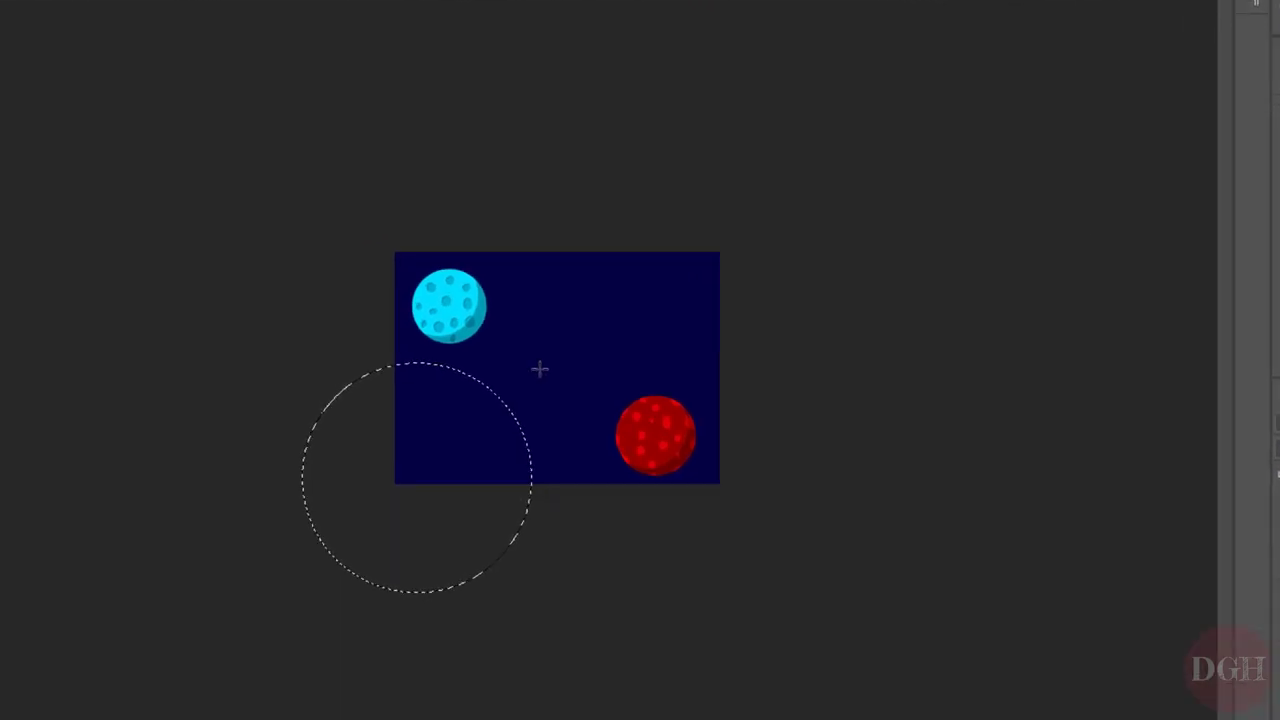
left_click_drag(436, 450, 540, 460)
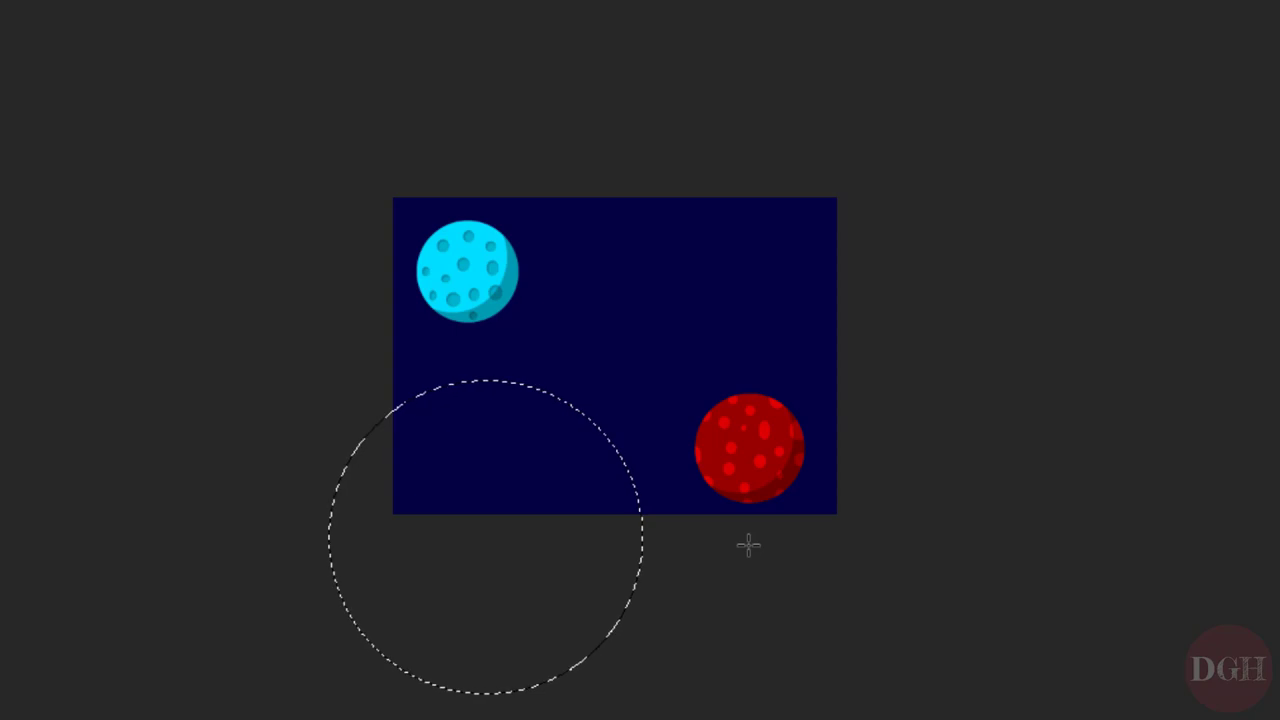
Step: Fill the large circular selection on the Earth Planet layer with a turquoise colour at 100% opacity and deselect it
key("shift+F5")
left_click(786, 111)
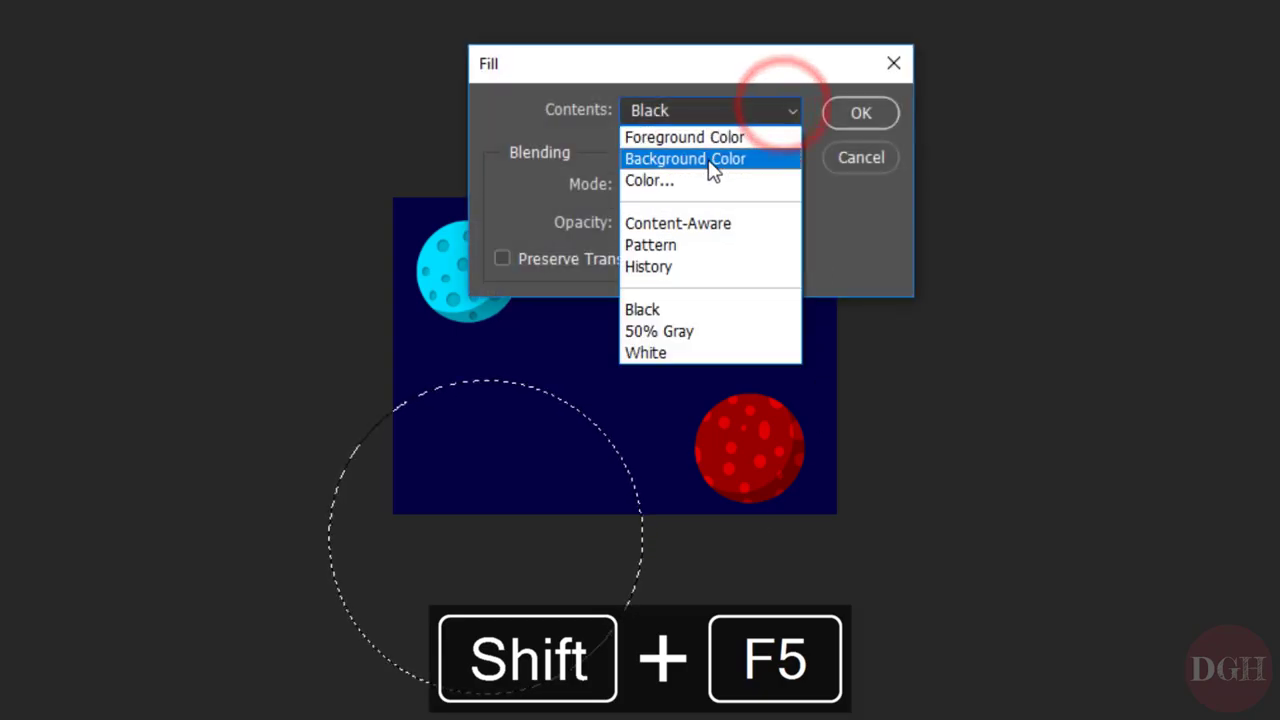
left_click(700, 177)
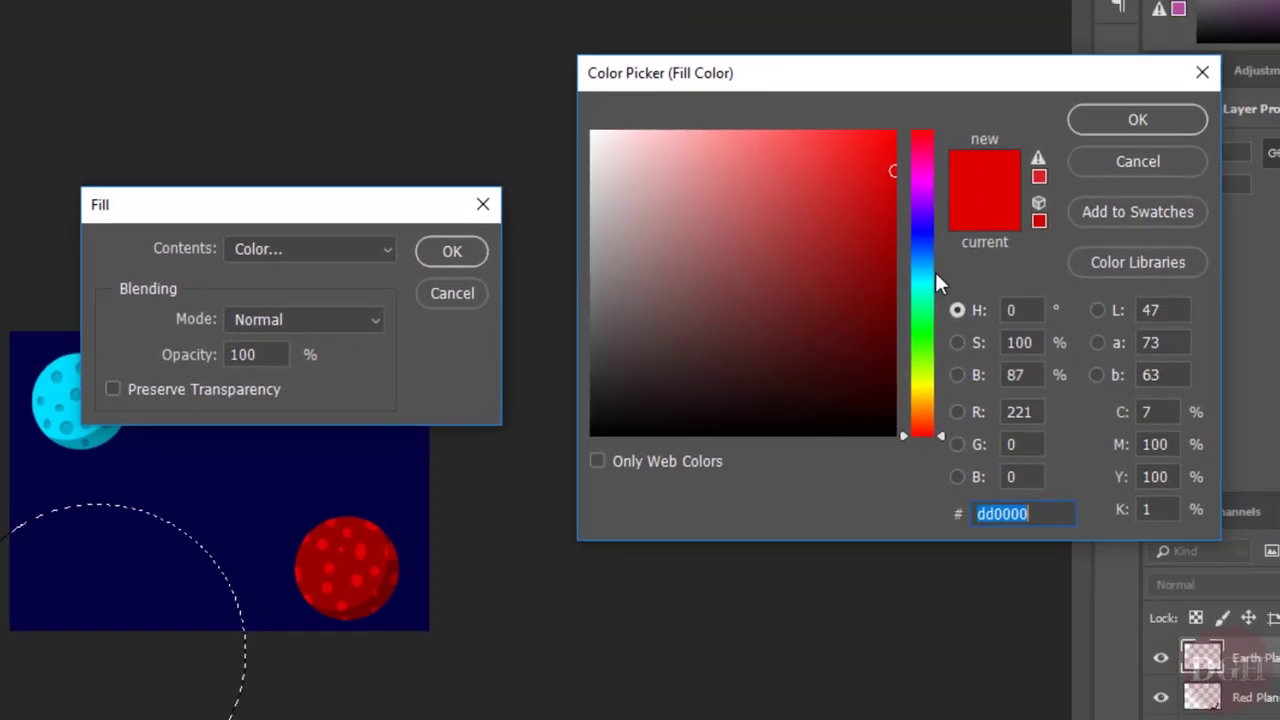
left_click_drag(935, 272, 930, 296)
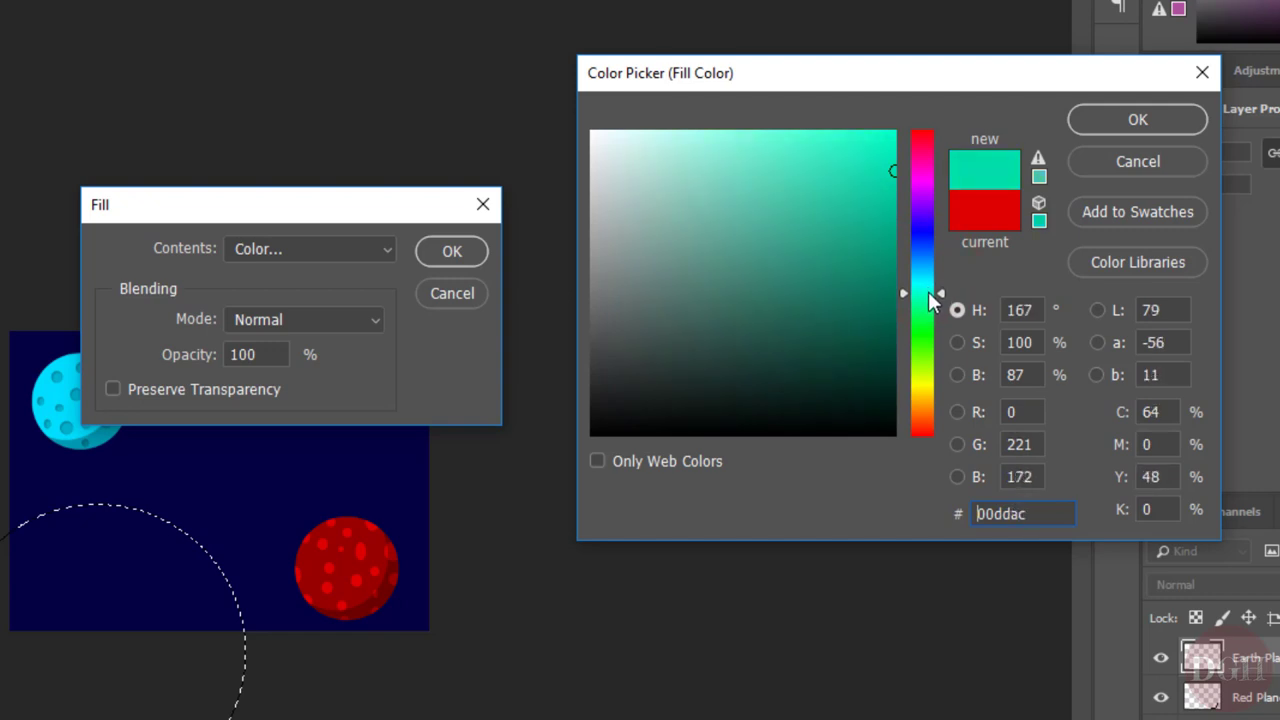
left_click_drag(840, 206, 912, 196)
left_click_drag(929, 282, 944, 290)
left_click(1135, 118)
left_click(472, 251)
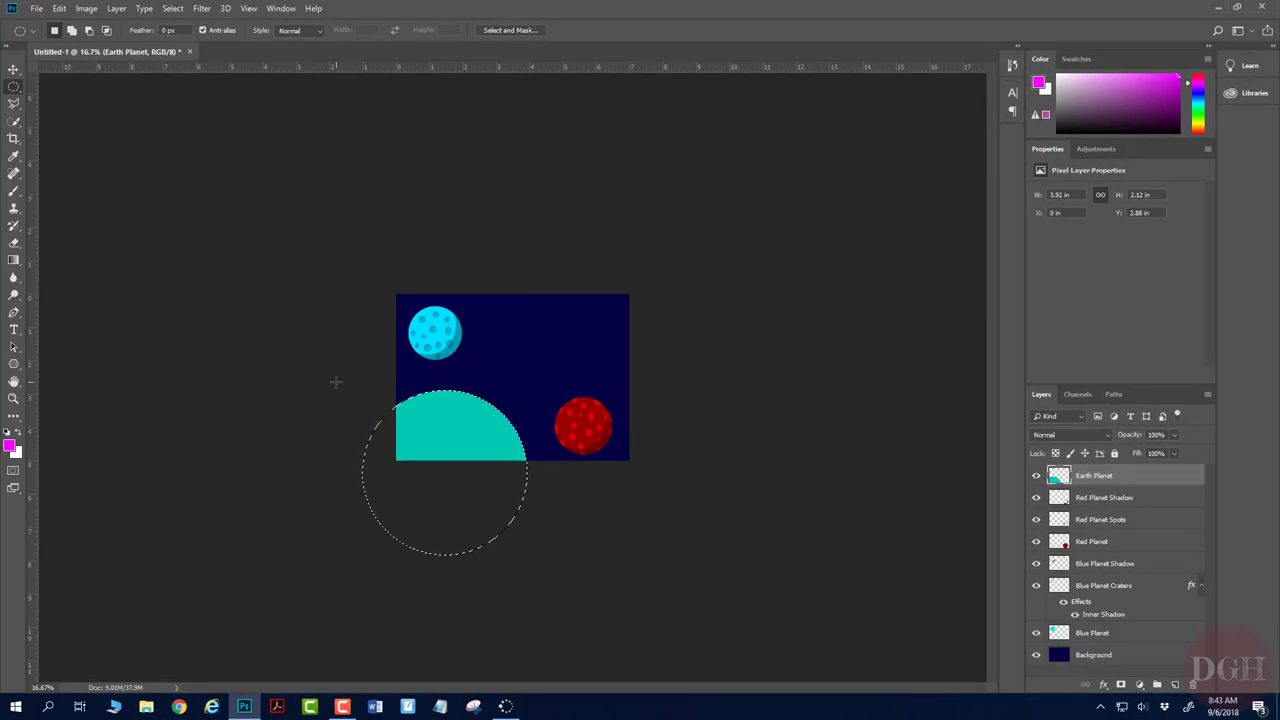
key("ctrl+d")
Step: Add a new layer above Earth Planet and name it Continents
key("ctrl+0")
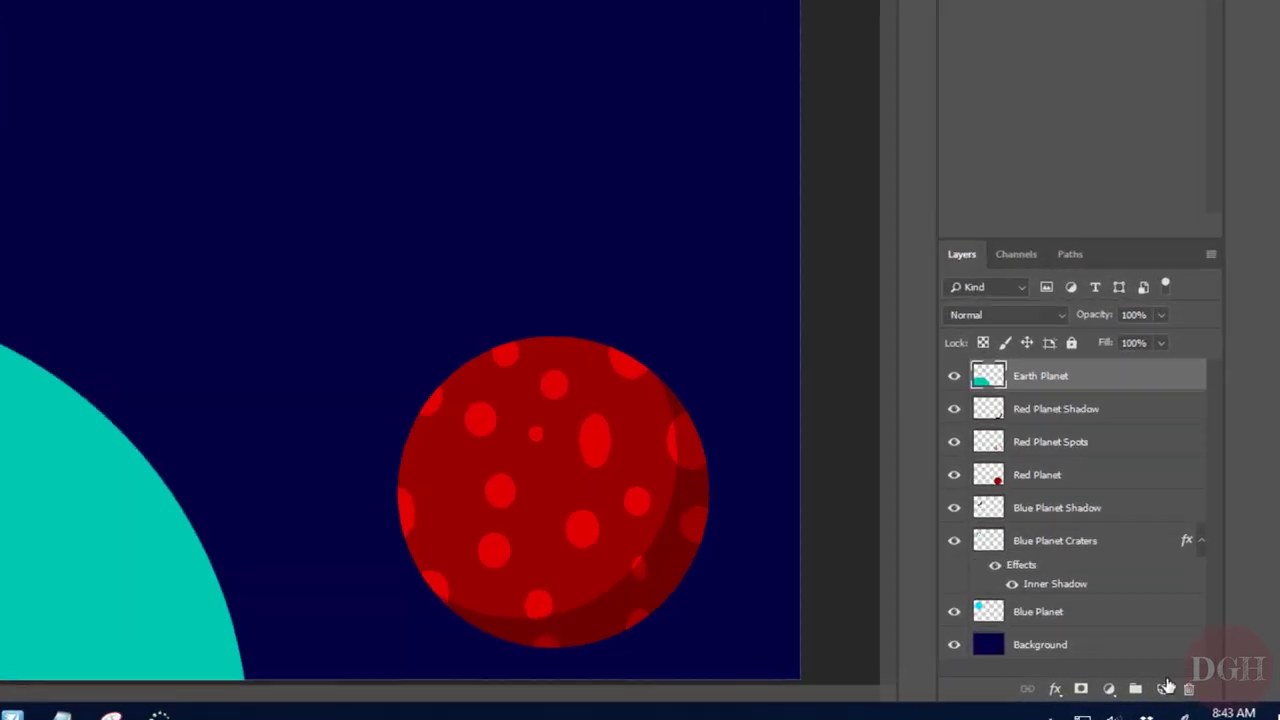
left_click(1175, 685)
double_click(1091, 475)
type("Continents")
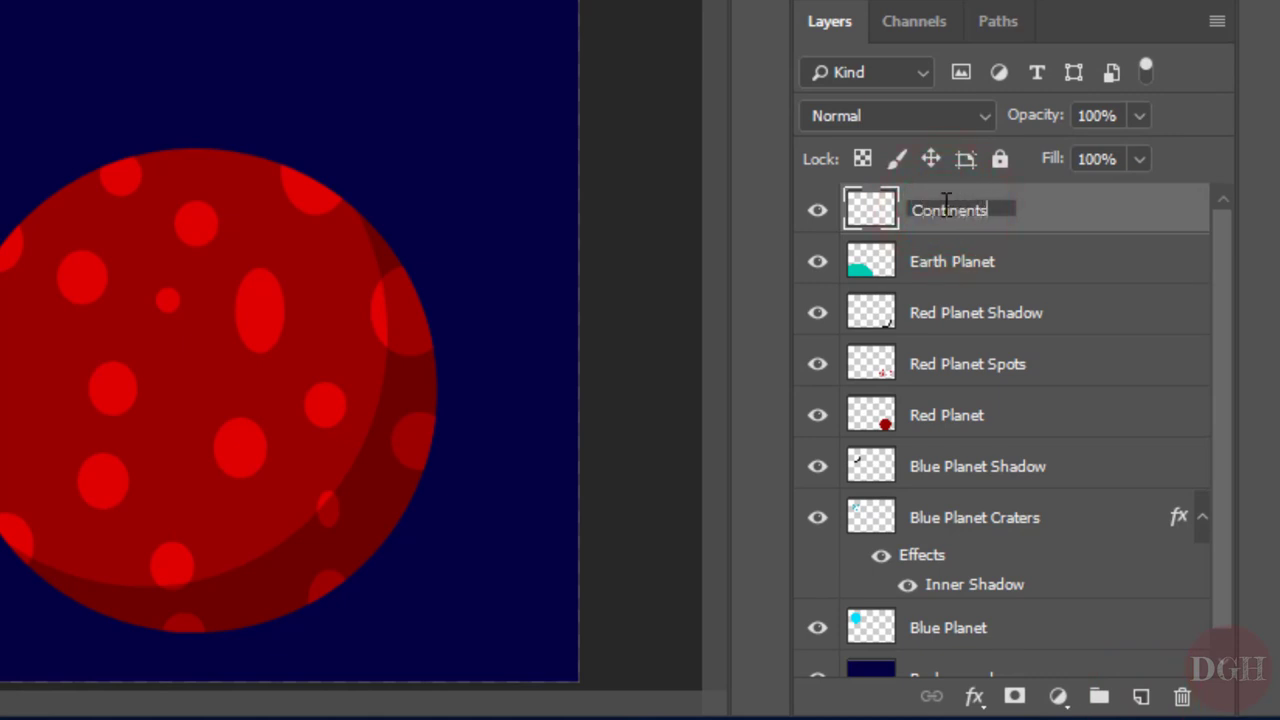
key("Return")
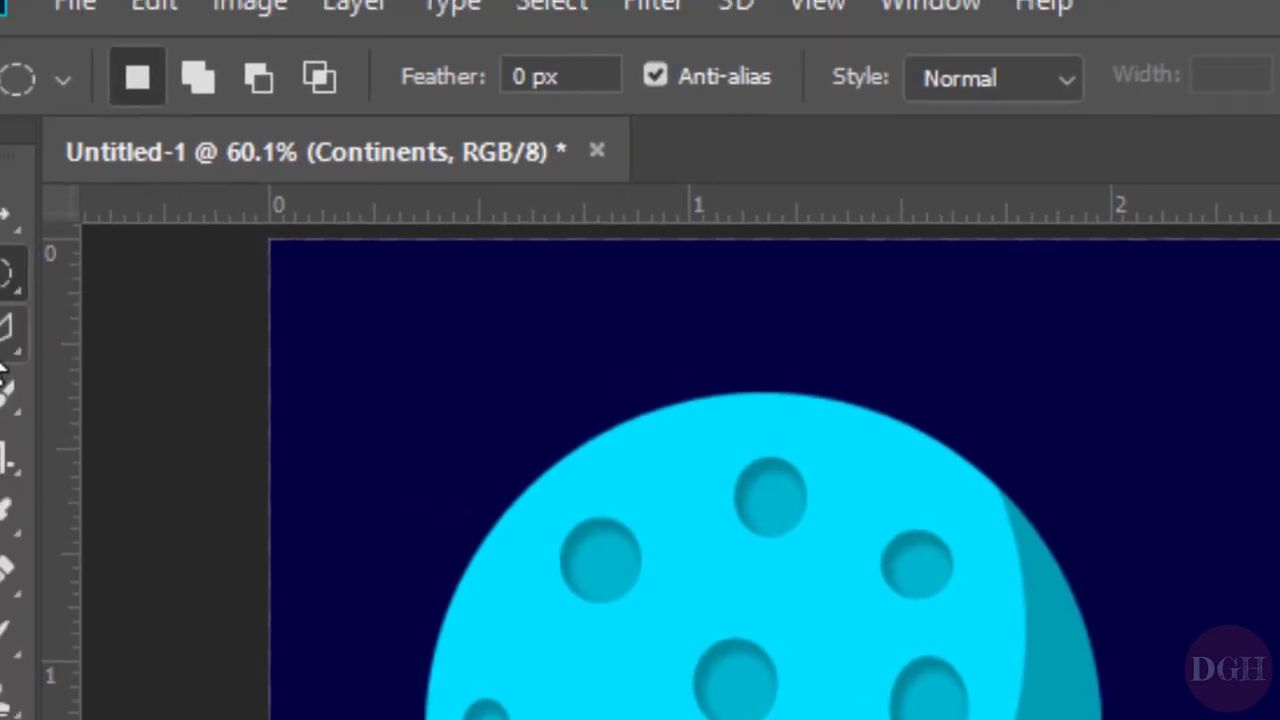
Step: Outline an irregular, jagged continent near the top of the turquoise planet with the Polygonal Lasso and close the selection
left_click(5, 330)
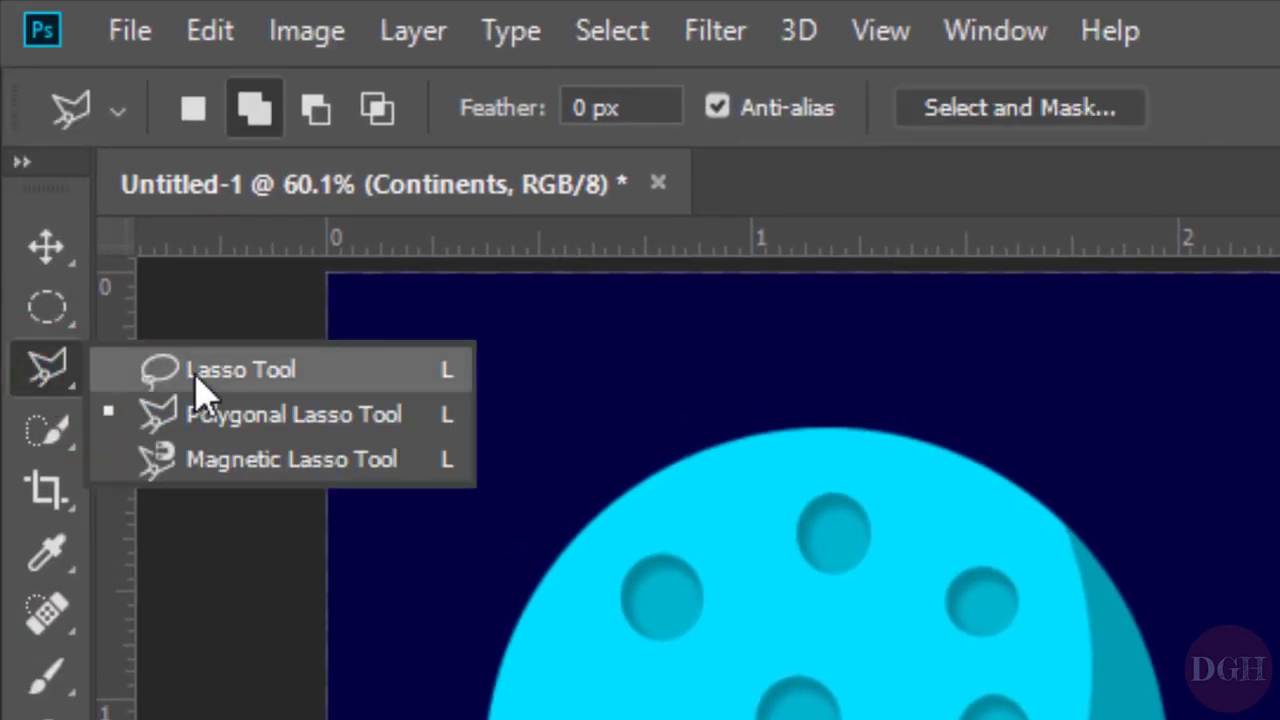
left_click(224, 418)
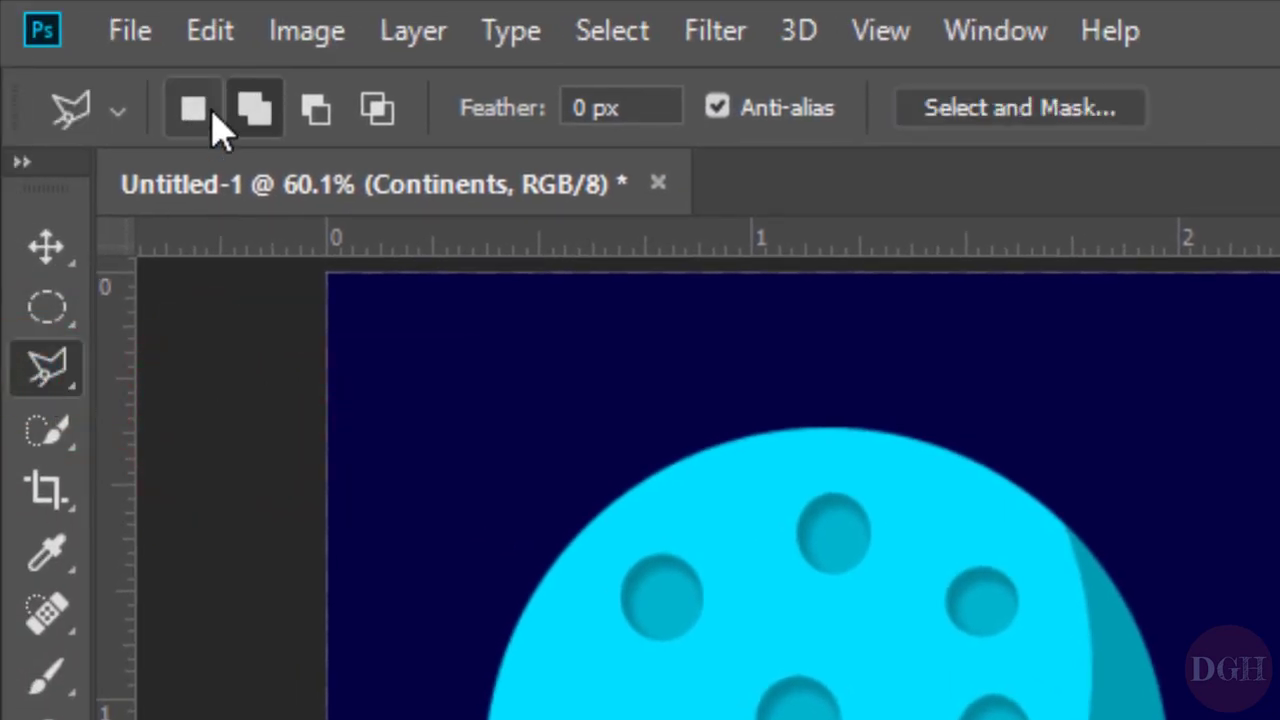
left_click(250, 106)
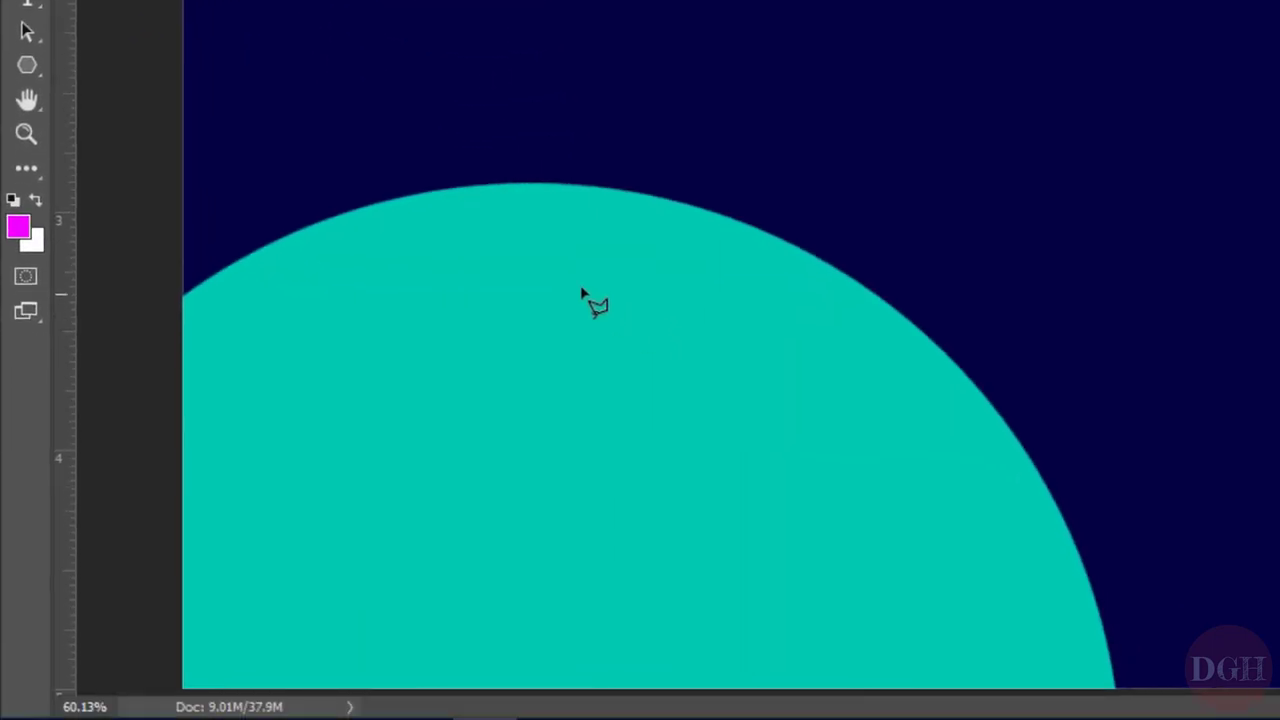
left_click(531, 270)
left_click(507, 288)
left_click(504, 295)
left_click(481, 307)
left_click(479, 339)
left_click(493, 351)
left_click(537, 415)
left_click(605, 410)
left_click(650, 453)
left_click(678, 440)
left_click(675, 415)
left_click(645, 393)
left_click(651, 353)
left_click(609, 334)
left_click(592, 304)
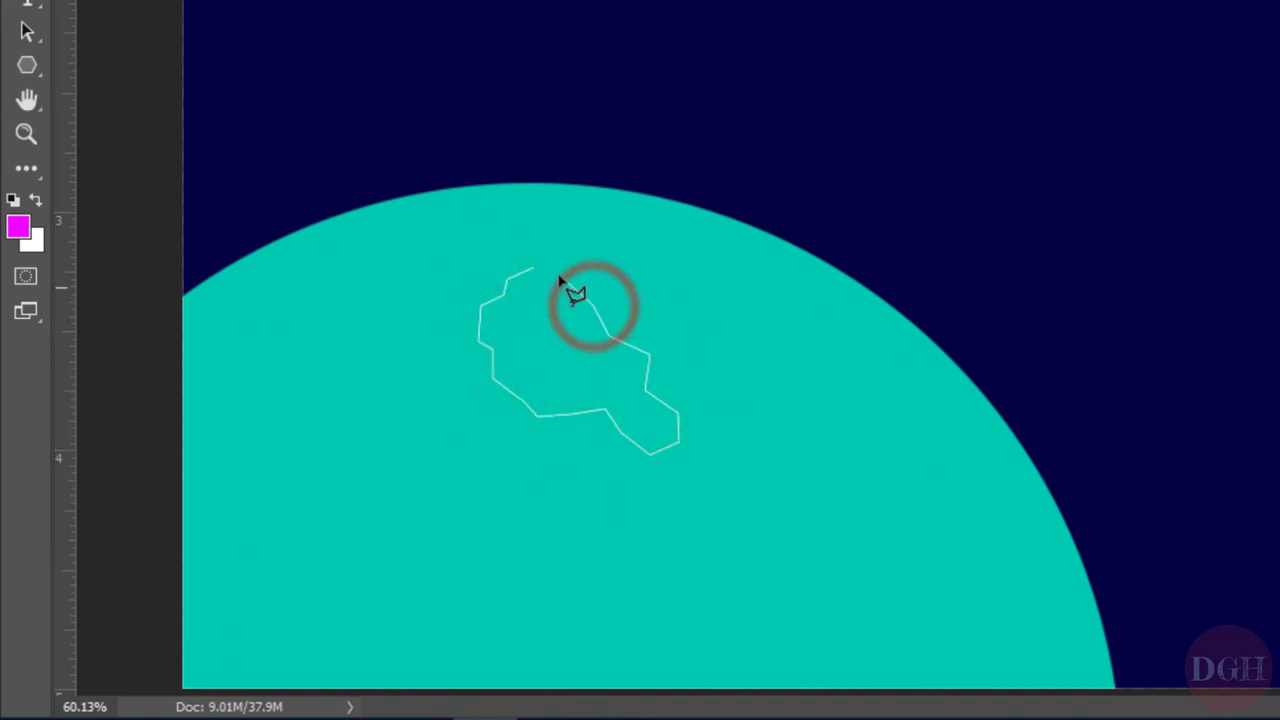
left_click(534, 270)
Step: Add a small, jagged continent on the right side of the turquoise planet to the selection with the Polygonal Lasso
left_click(812, 410, "shift")
left_click(838, 428)
left_click(868, 430)
left_click(900, 474)
left_click(905, 518)
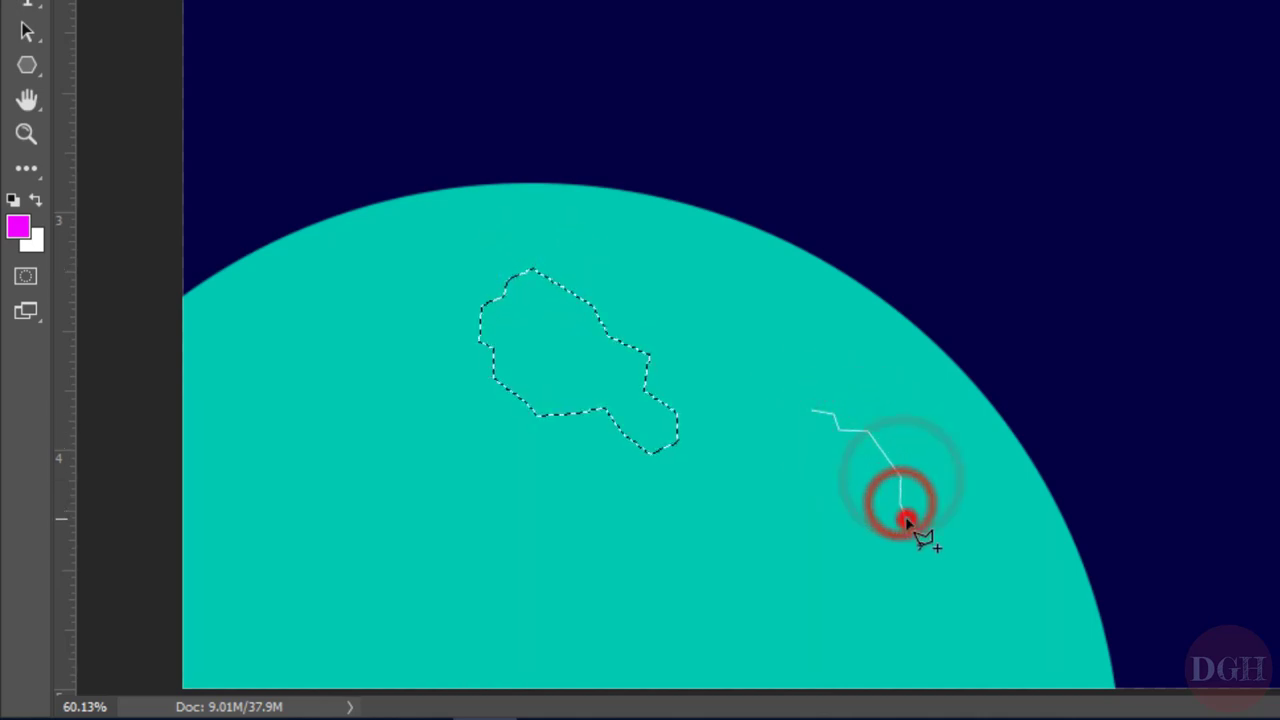
left_click(862, 515)
left_click(846, 487)
left_click(805, 466)
left_click(795, 450)
left_click(811, 411)
Step: Add two jagged continents that overhang the planet's rim, one at its upper right and a thin one at its top, to the selection
left_click(817, 205, "shift")
left_click(777, 220)
left_click(776, 264)
left_click(815, 288)
left_click(829, 316)
left_click(853, 322)
left_click(871, 348)
left_click(912, 350)
left_click(946, 388)
left_click(986, 360)
left_click(971, 300)
double_click(918, 273)
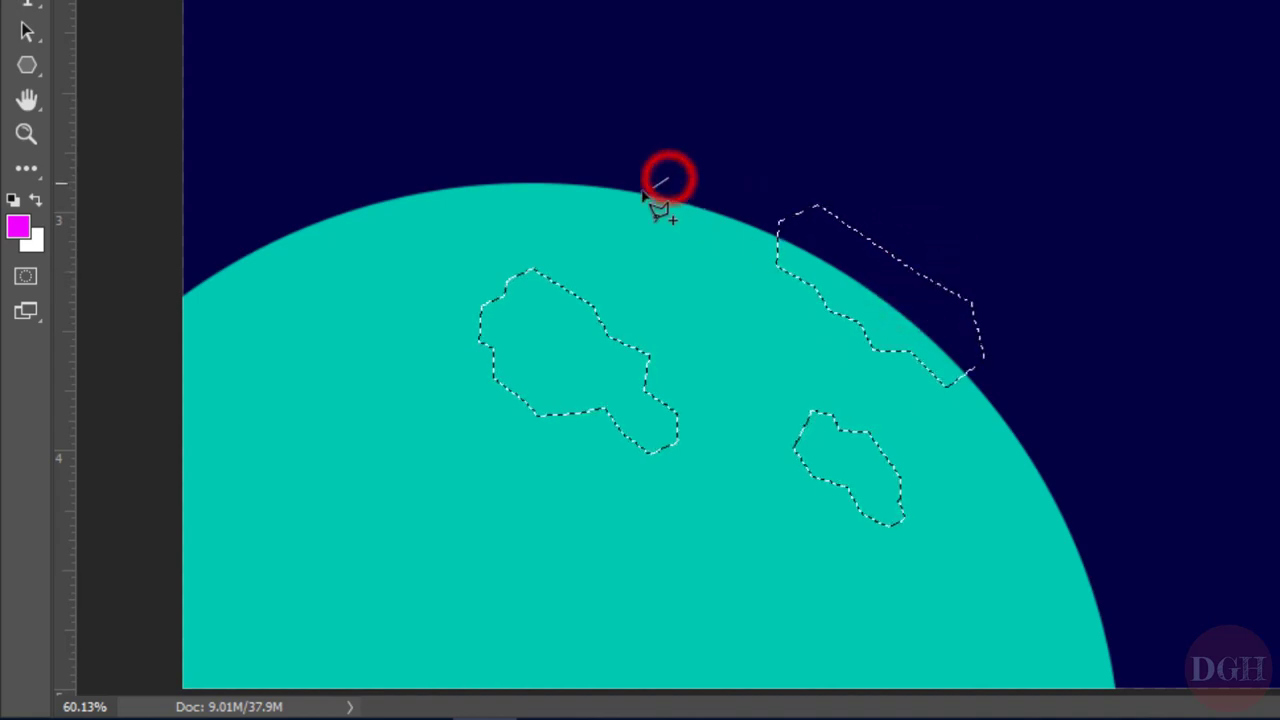
left_click(576, 166)
left_click(617, 160)
Step: Add a long, jagged continent running diagonally down the left part of the turquoise planet to the selection
left_click(290, 352)
left_click(330, 354)
left_click(335, 373)
left_click(378, 383)
left_click(395, 405)
left_click(444, 427)
left_click(462, 473)
left_click(433, 490)
left_click(430, 519)
left_click(400, 558)
left_click(333, 535)
left_click(345, 483)
left_click(309, 471)
left_click(299, 446)
left_click(272, 425)
left_click(269, 389)
left_click(240, 377)
double_click(245, 305)
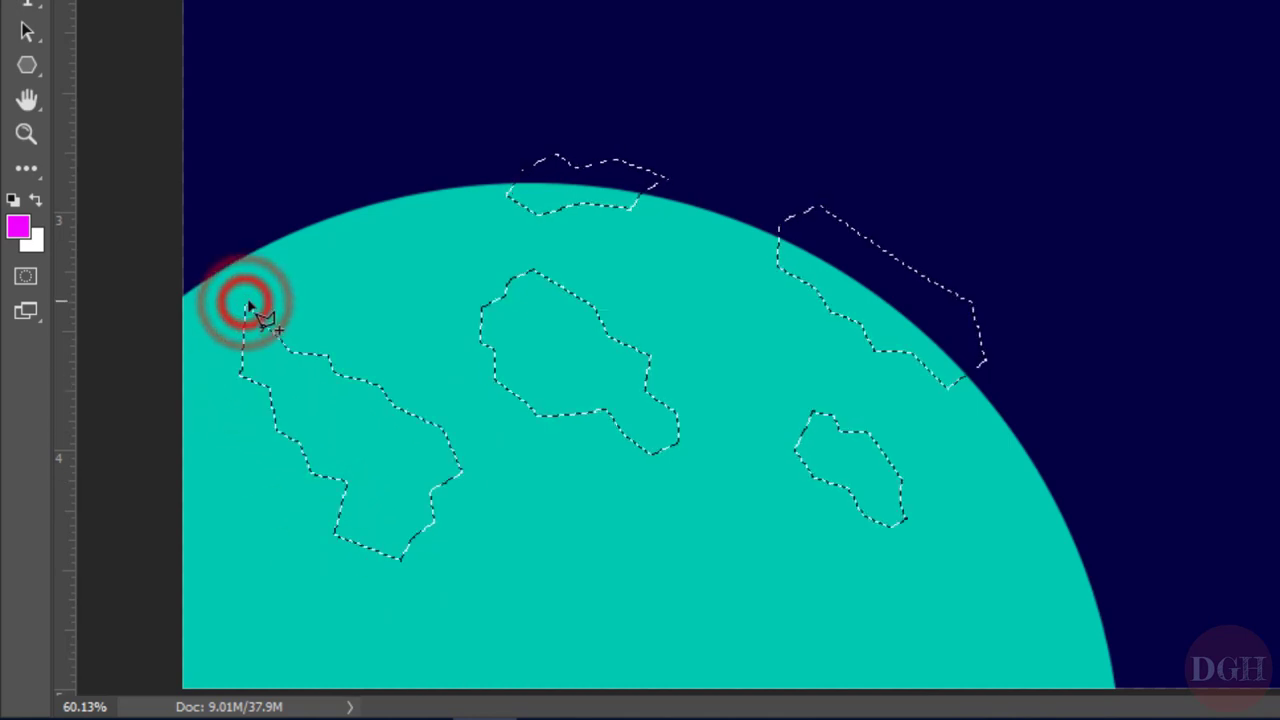
Step: Add a small, irregular island between the large left continent and the middle of the planet, close to the canvas's lower edge
left_click(585, 503)
left_click(544, 483)
left_click(520, 507)
left_click(527, 534)
left_click(553, 563)
left_click(580, 548)
left_click(599, 560)
double_click(621, 544)
Step: Add a medium-sized, irregular continent just right of the small island in the planet's lower middle to the selection
left_click(774, 522)
left_click(727, 490)
left_click(699, 524)
left_click(657, 557)
left_click(635, 585)
left_click(705, 615)
left_click(771, 589)
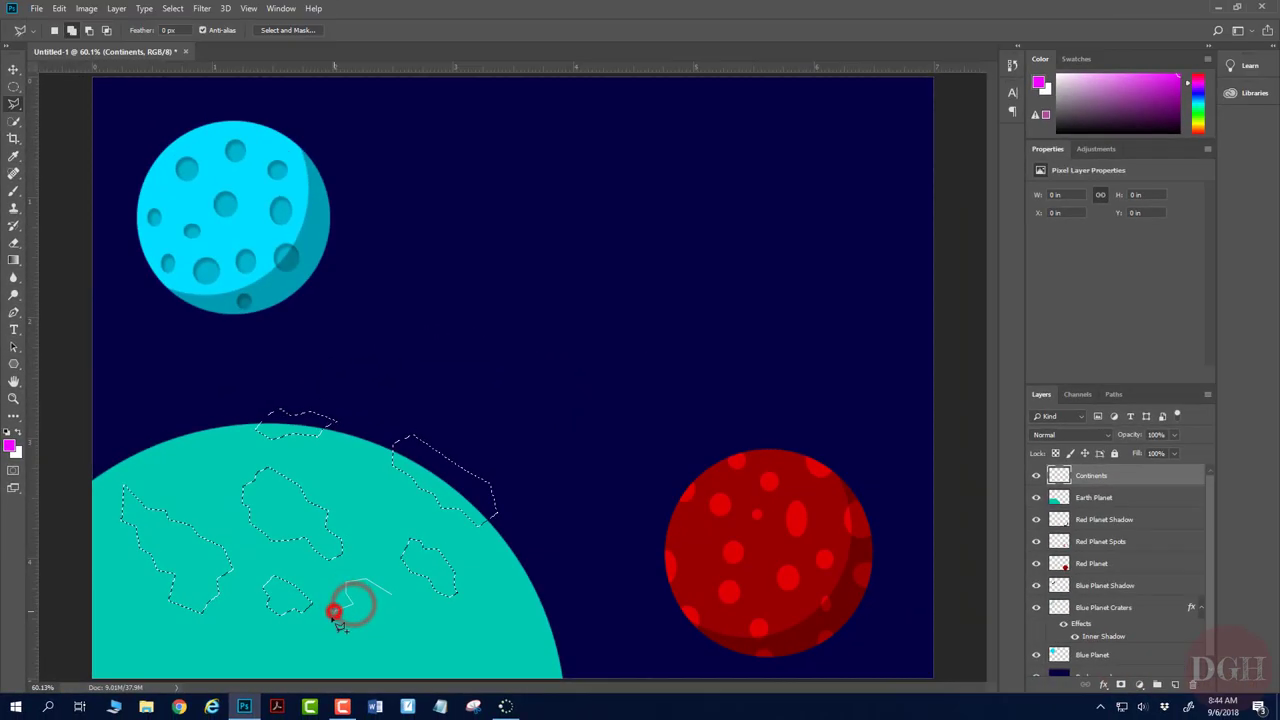
left_click(505, 607)
left_click(500, 628)
double_click(494, 623)
Step: Add a small island and a rim-crossing continent on the planet's right side, plus a tiny one on its upper-left rim
left_click(551, 566)
left_click(561, 660)
left_click(582, 612)
left_click(158, 433)
left_click(172, 444)
double_click(145, 440)
Step: Add a wide, shallow continent that crosses the canvas's bottom edge below the planet's left continents to the selection
key("ctrl+minus")
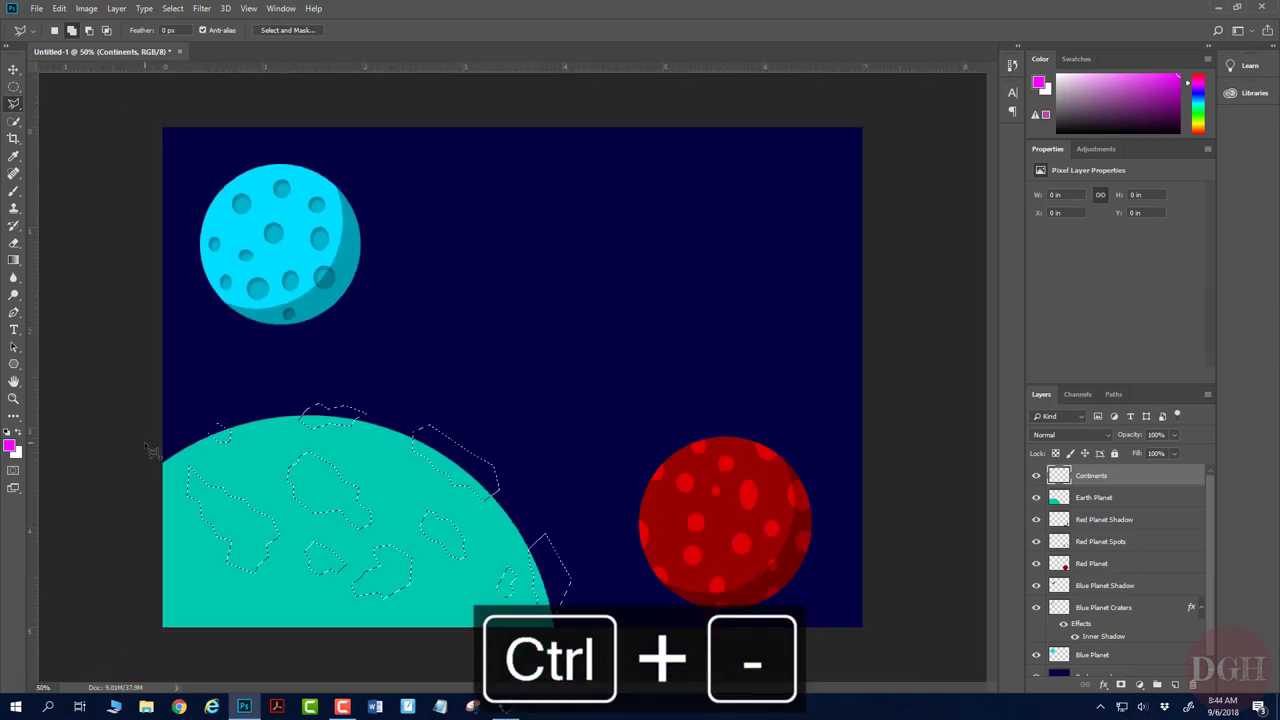
left_click(248, 641)
left_click(230, 634)
left_click(207, 620)
left_click(222, 622)
left_click(242, 613)
left_click(274, 612)
left_click(291, 612)
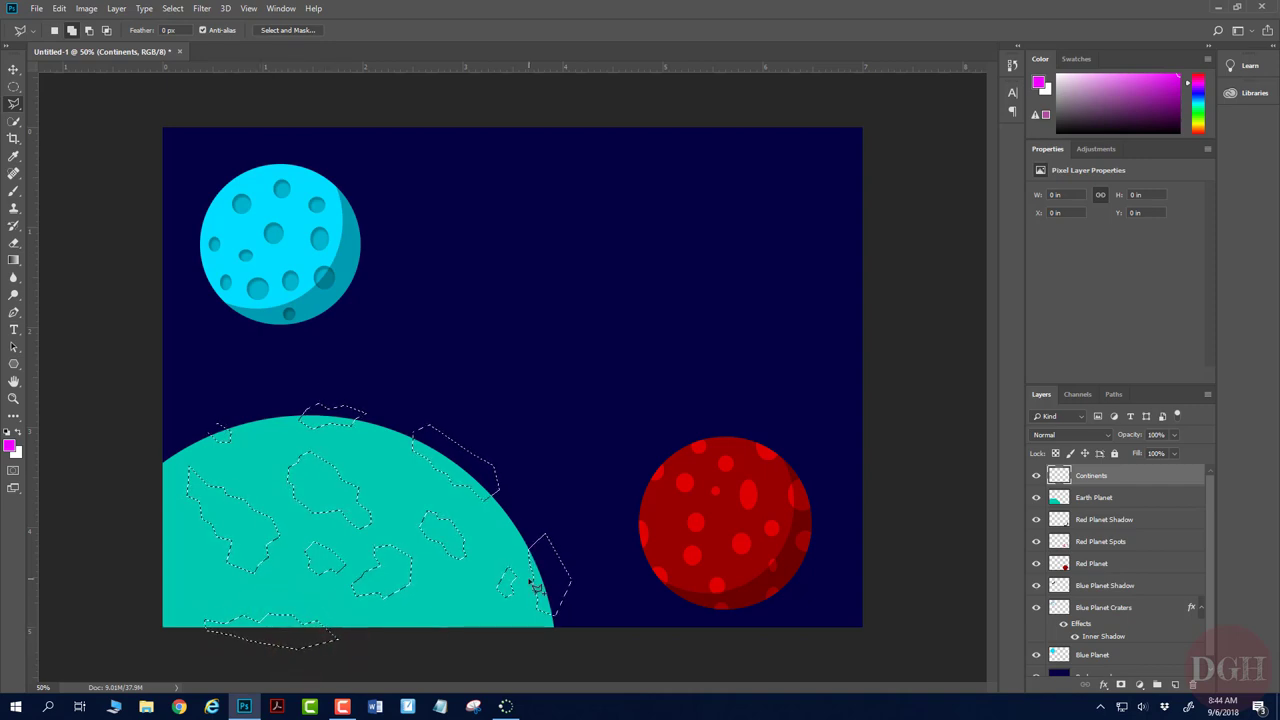
Step: Fill the continent selections on the Continents layer with green 008c21 at 100% opacity and deselect
key("shift+F5")
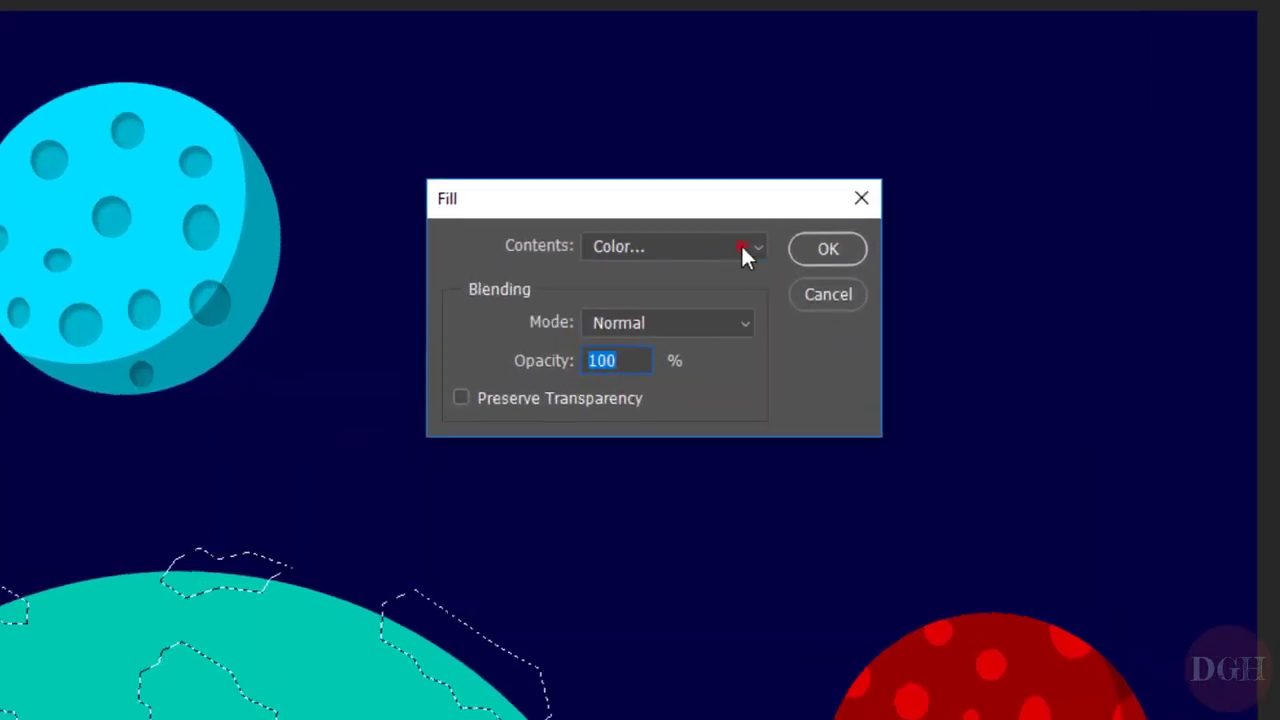
left_click(595, 245)
left_click(694, 325)
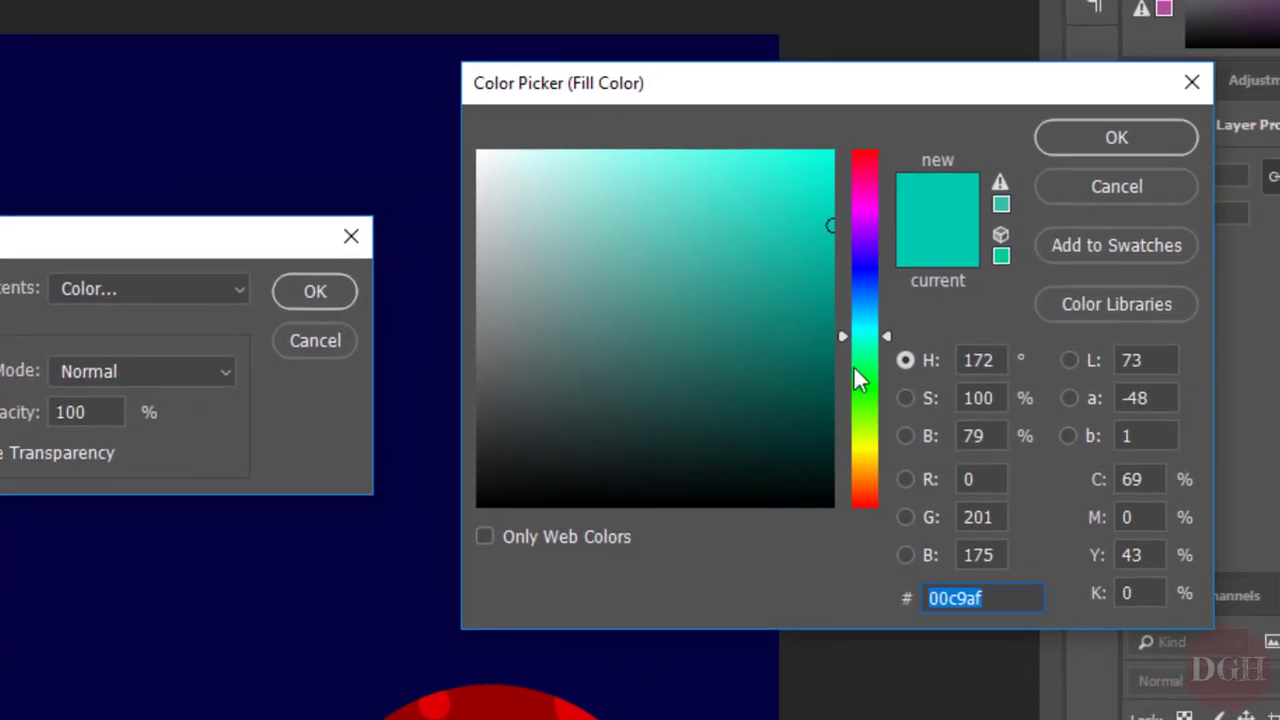
left_click(880, 350)
left_click_drag(885, 352, 887, 374)
left_click_drag(822, 286, 859, 311)
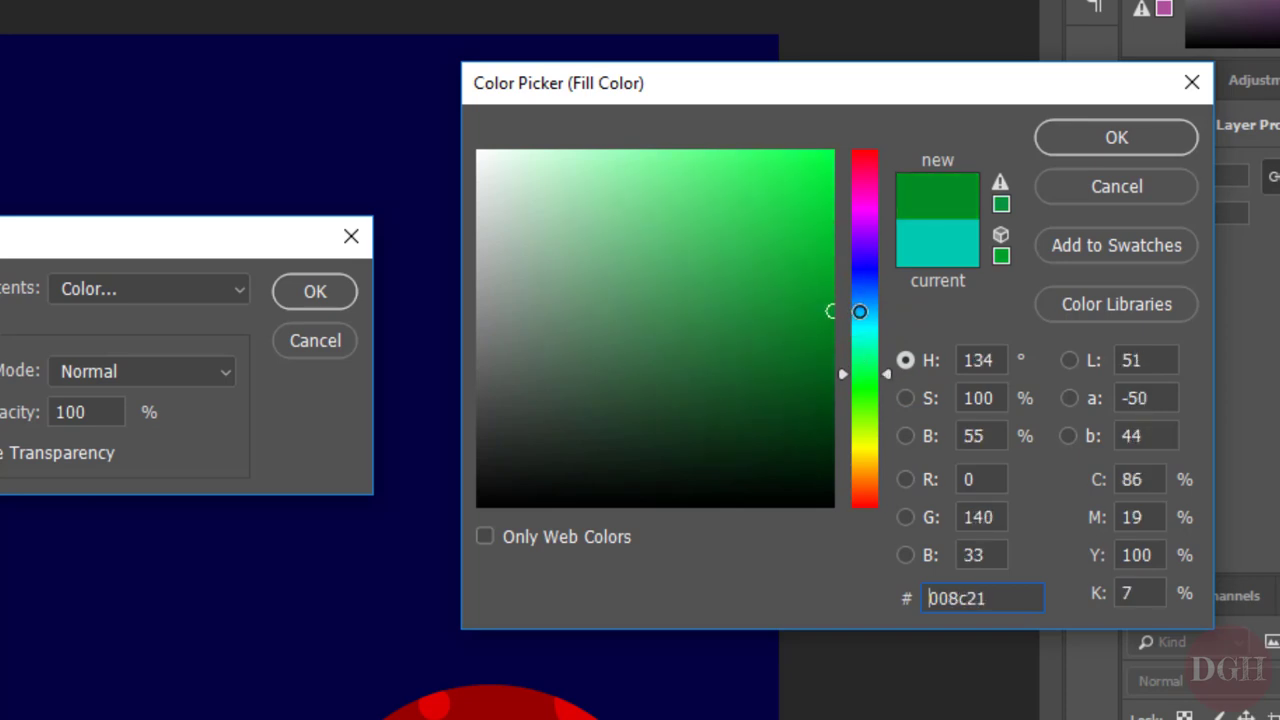
left_click(1079, 145)
left_click(315, 291)
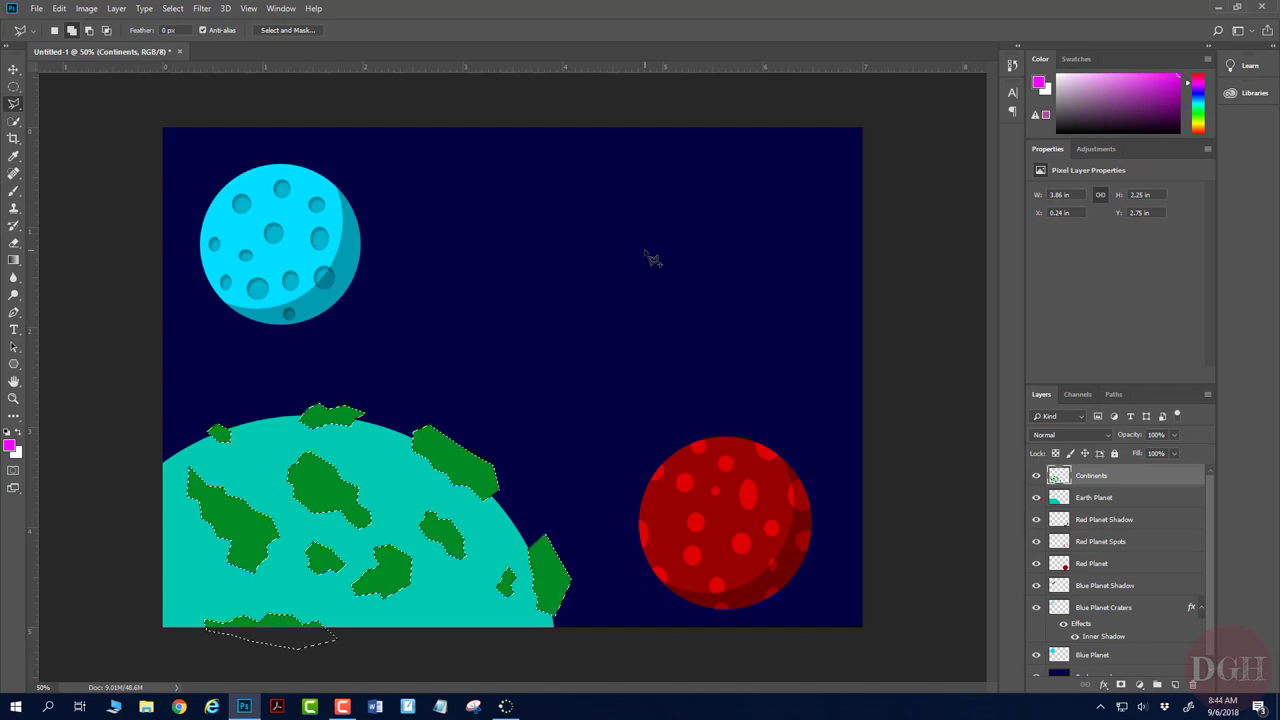
key("ctrl+d")
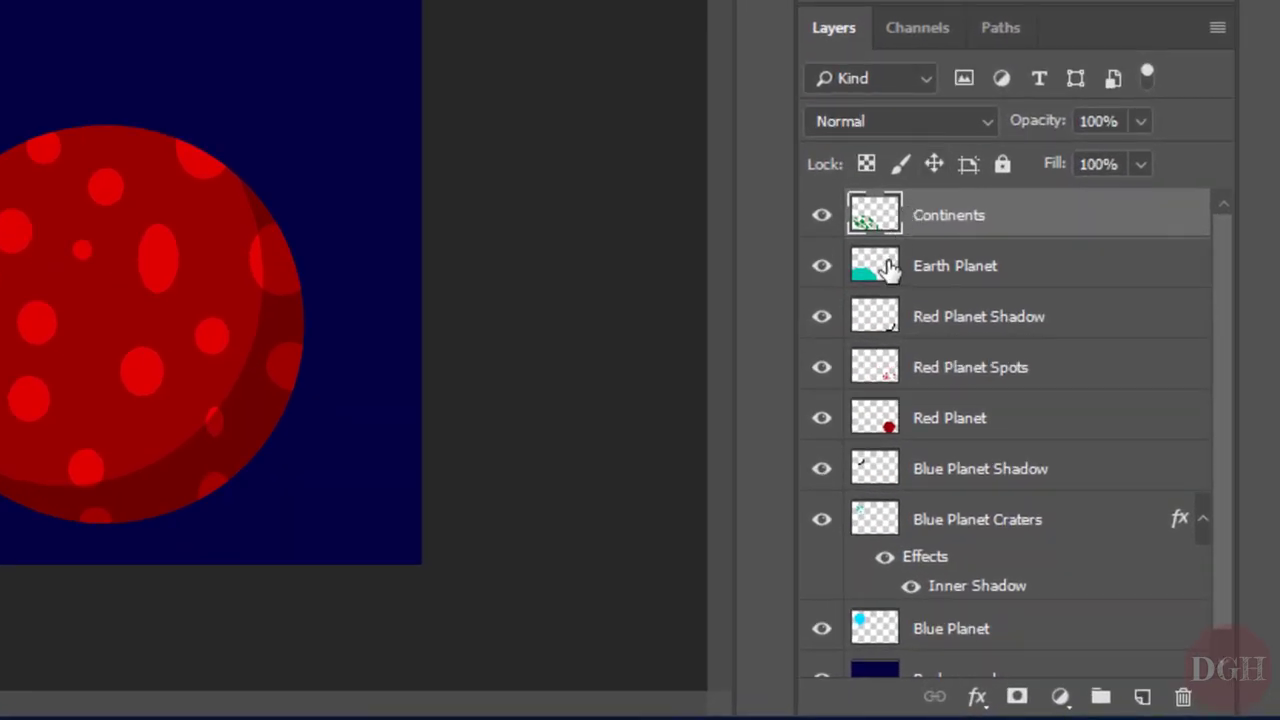
Step: Load the Earth Planet layer's outline as a selection, invert it, delete the continent parts overhanging the planet and deselect
key("ctrl")
left_click(870, 270, "ctrl")
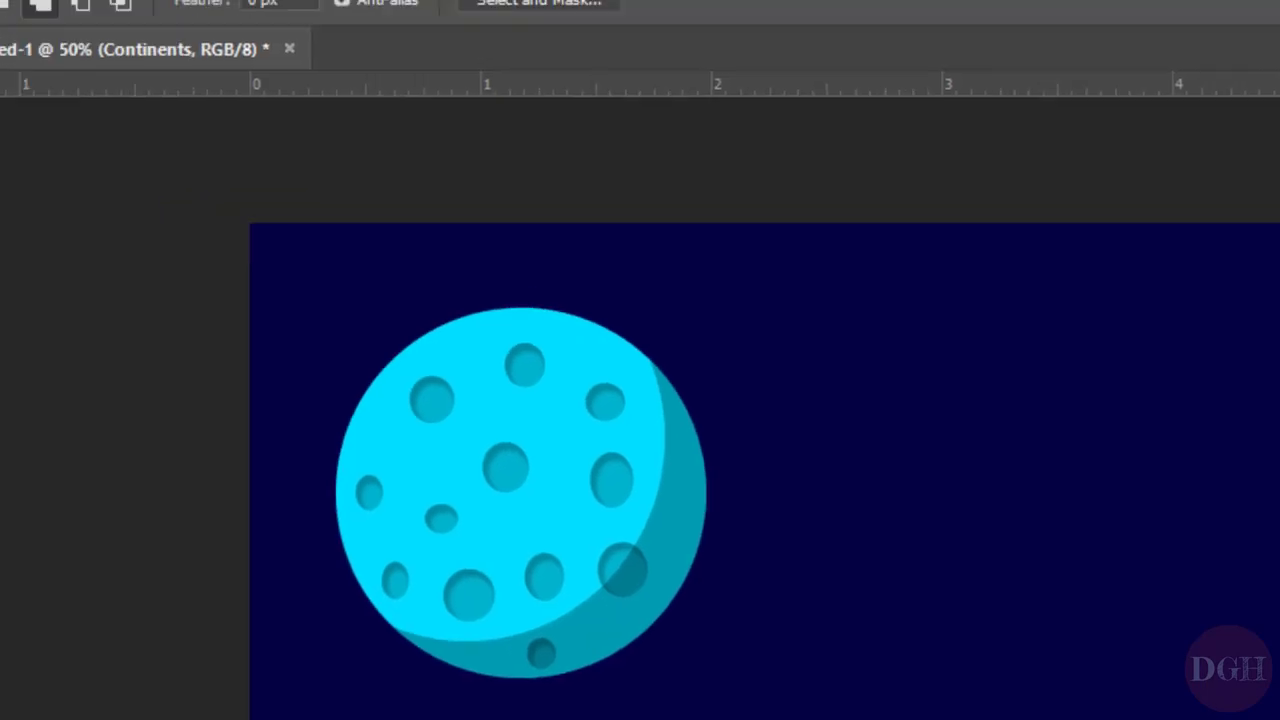
left_click(399, 20)
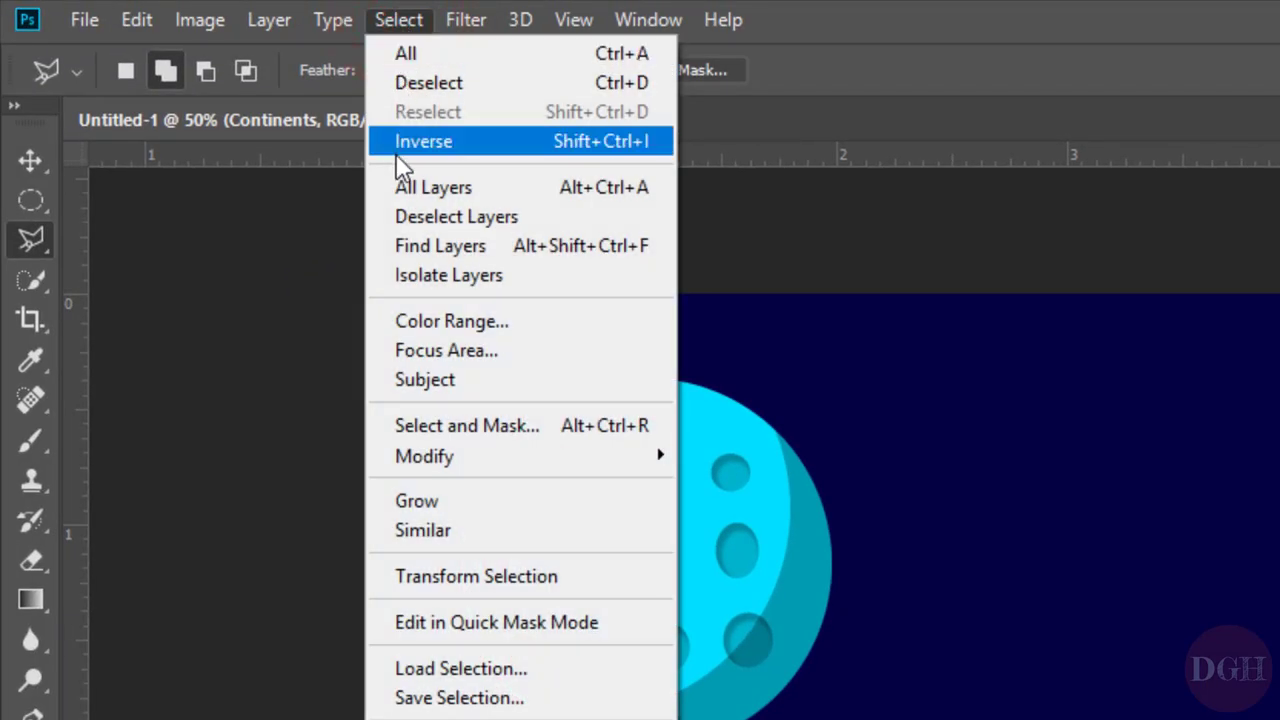
left_click(410, 138)
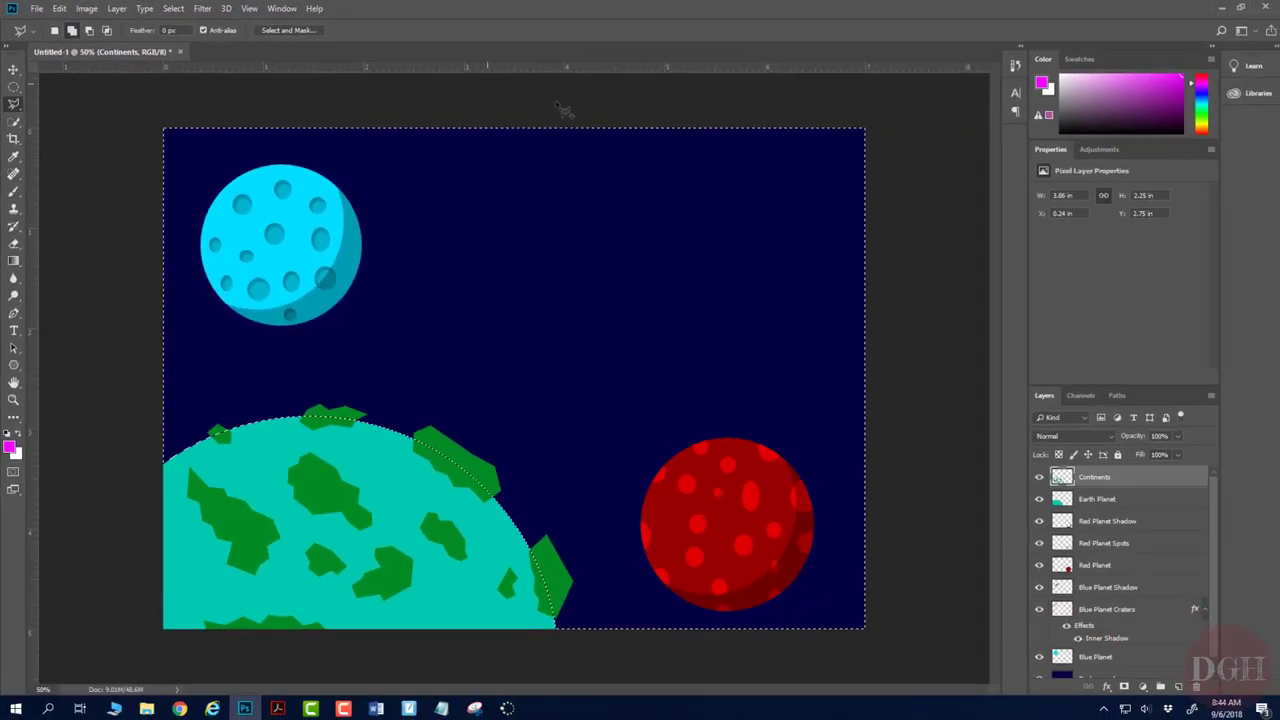
key("Delete")
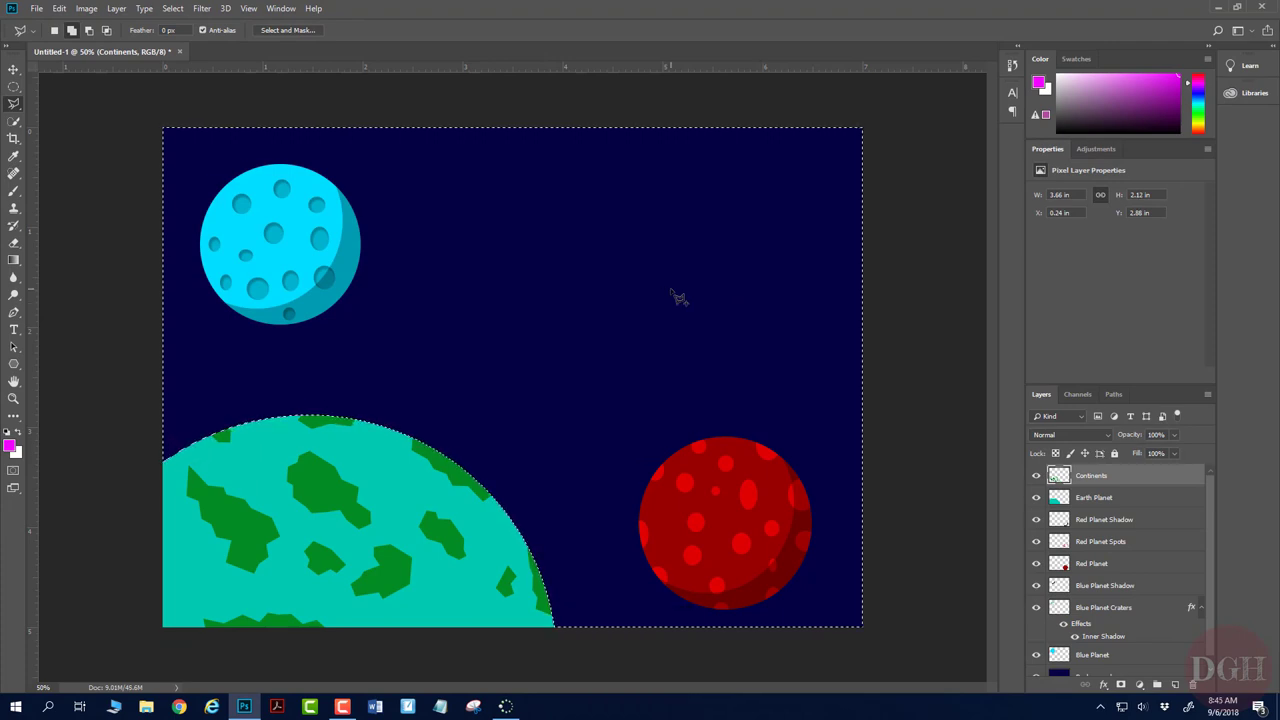
key("ctrl+d")
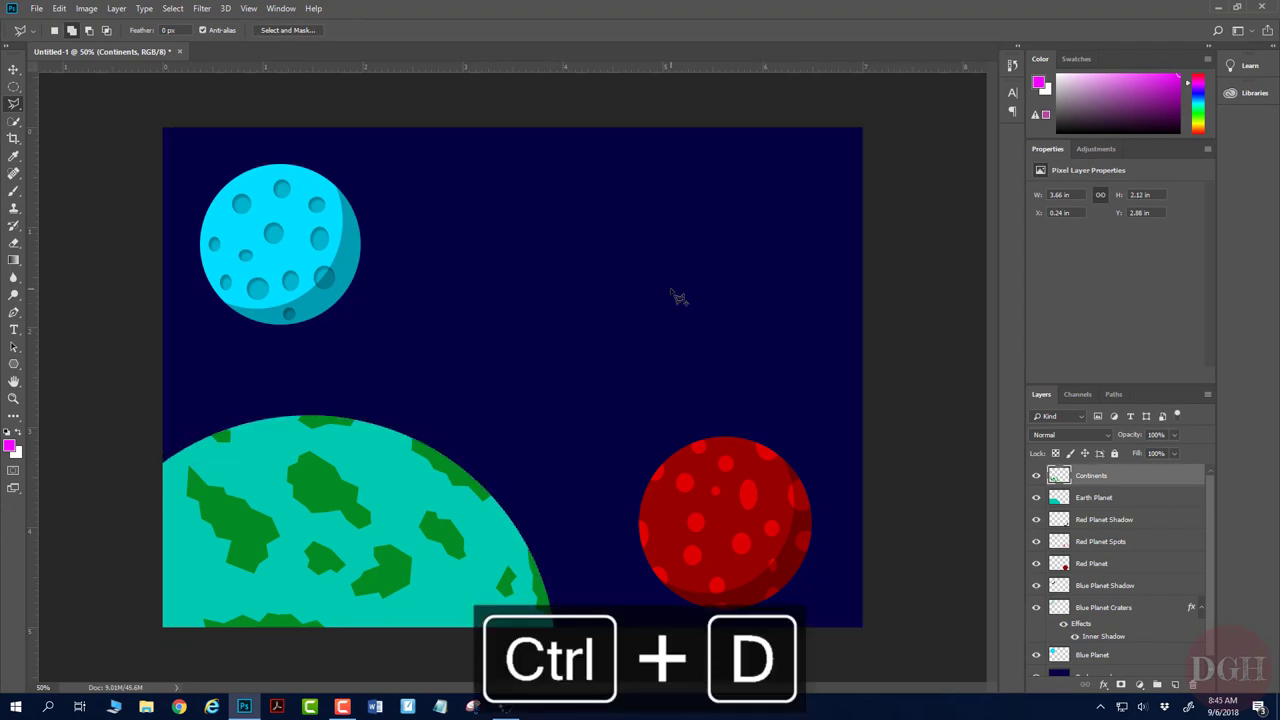
Step: Add a new layer above Continents and name it Earth Planet Shadow
key("ctrl+minus")
key("ctrl+minus")
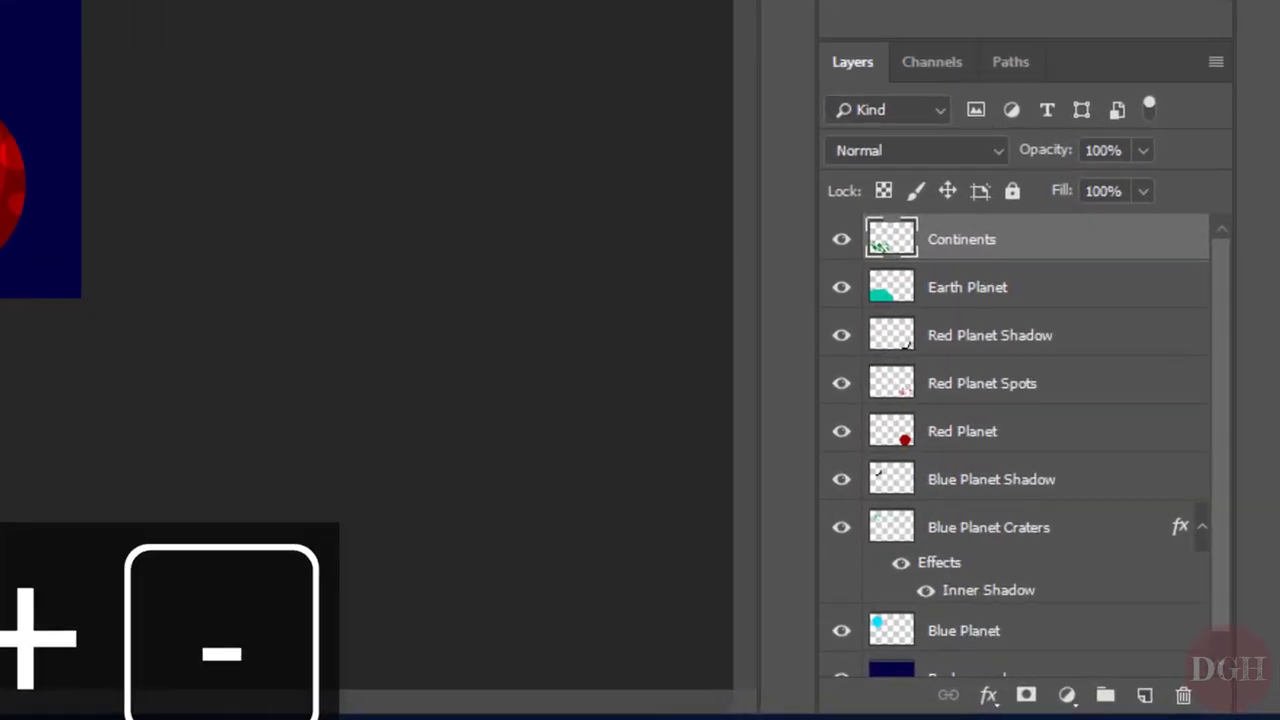
left_click(1141, 694)
double_click(937, 208)
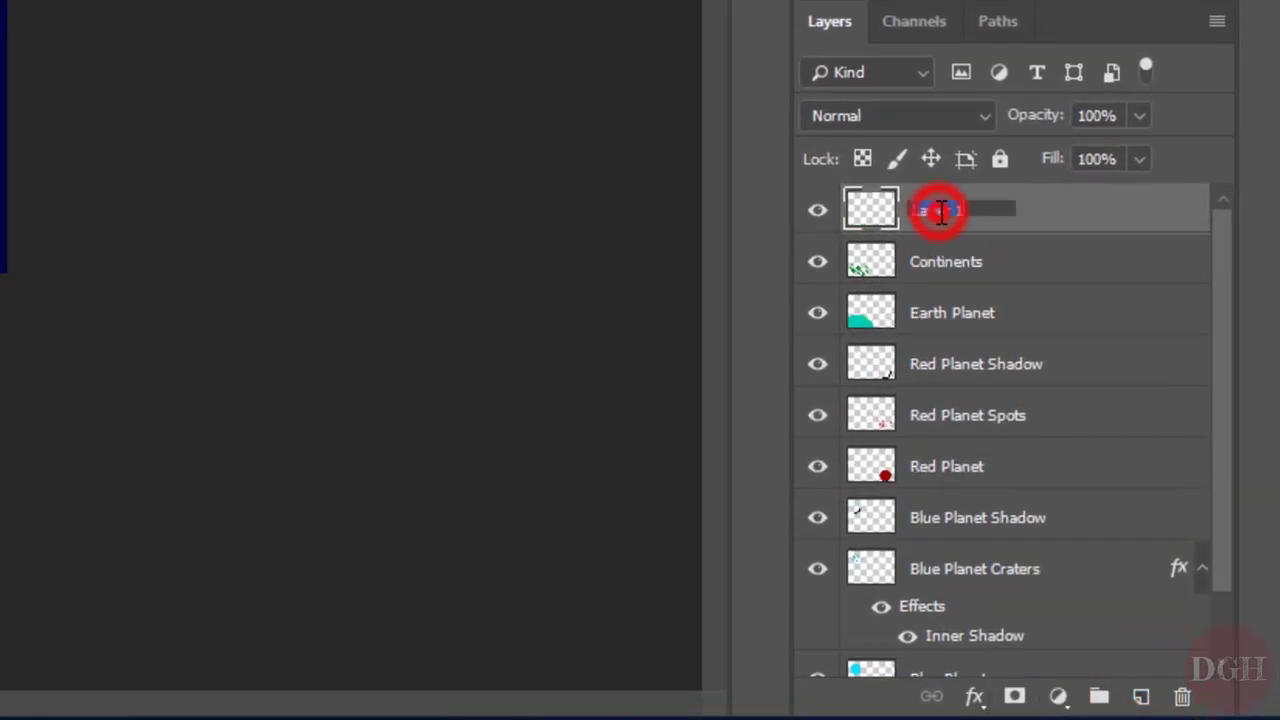
type("Earth Planet")
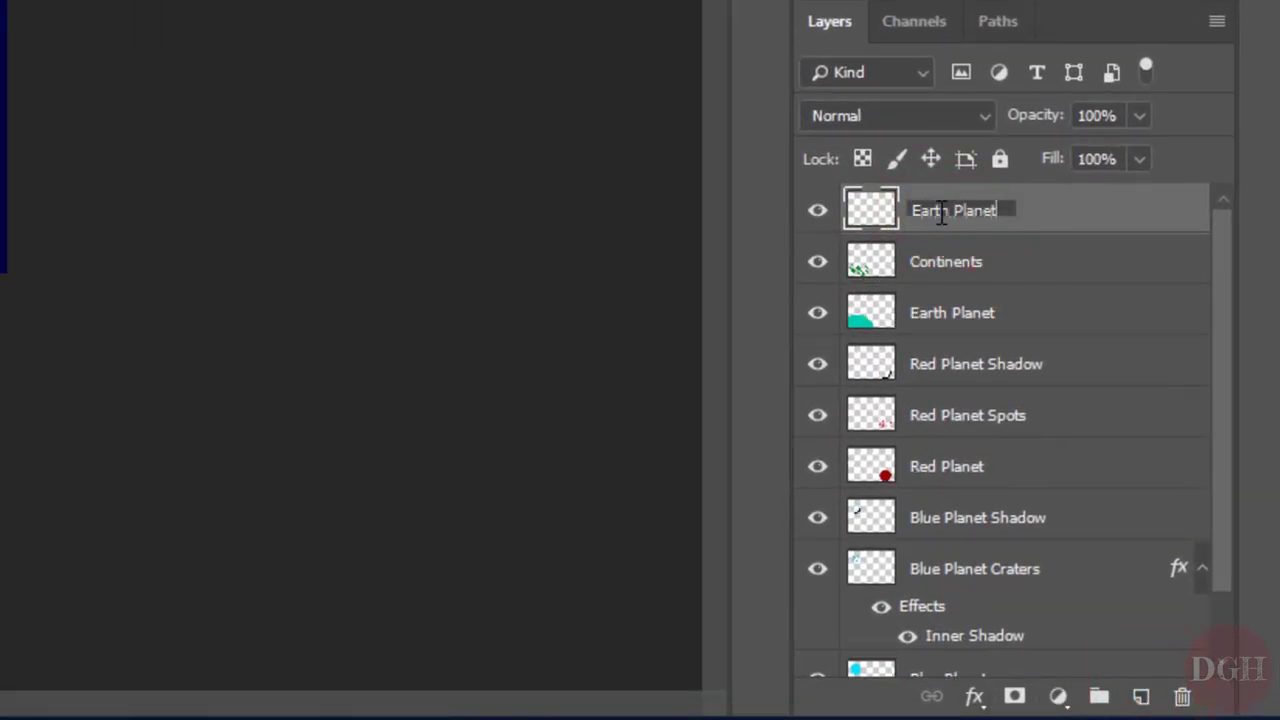
type(" Shadow")
key("Return")
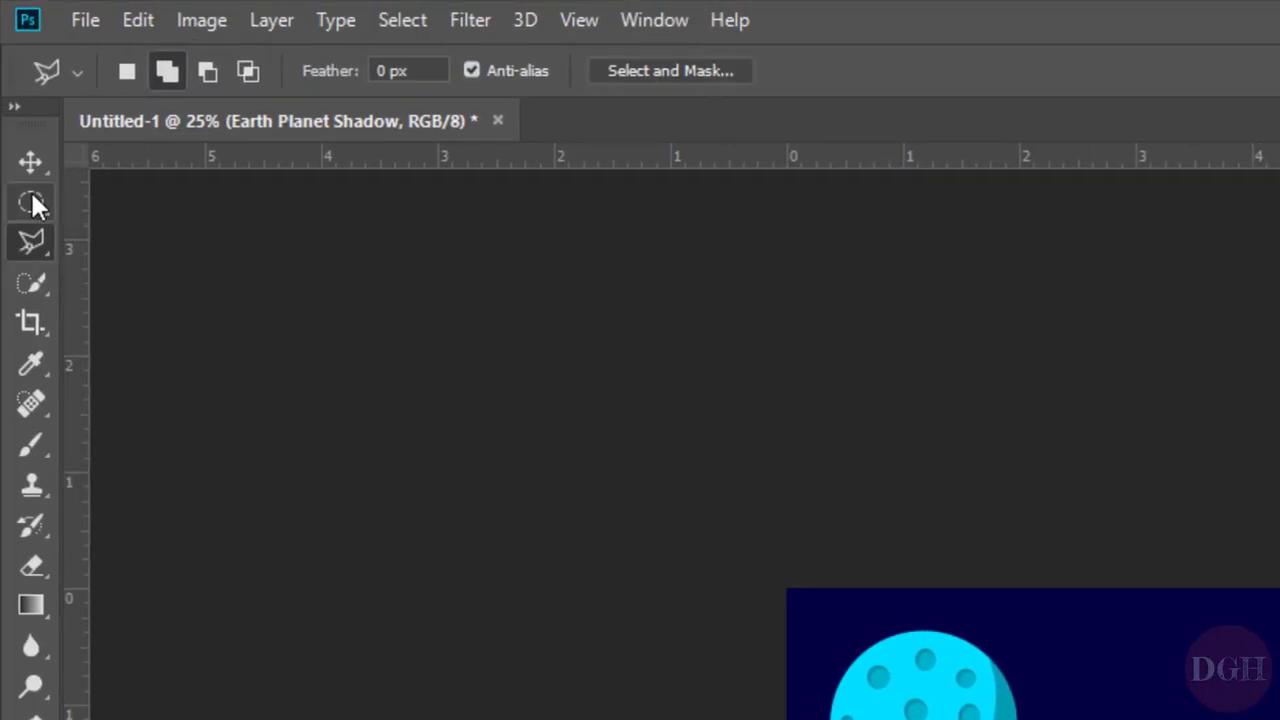
Step: Draw a tall elliptical selection over the lower-left part of the turquoise planet, extending past the canvas edges
left_click(28, 196)
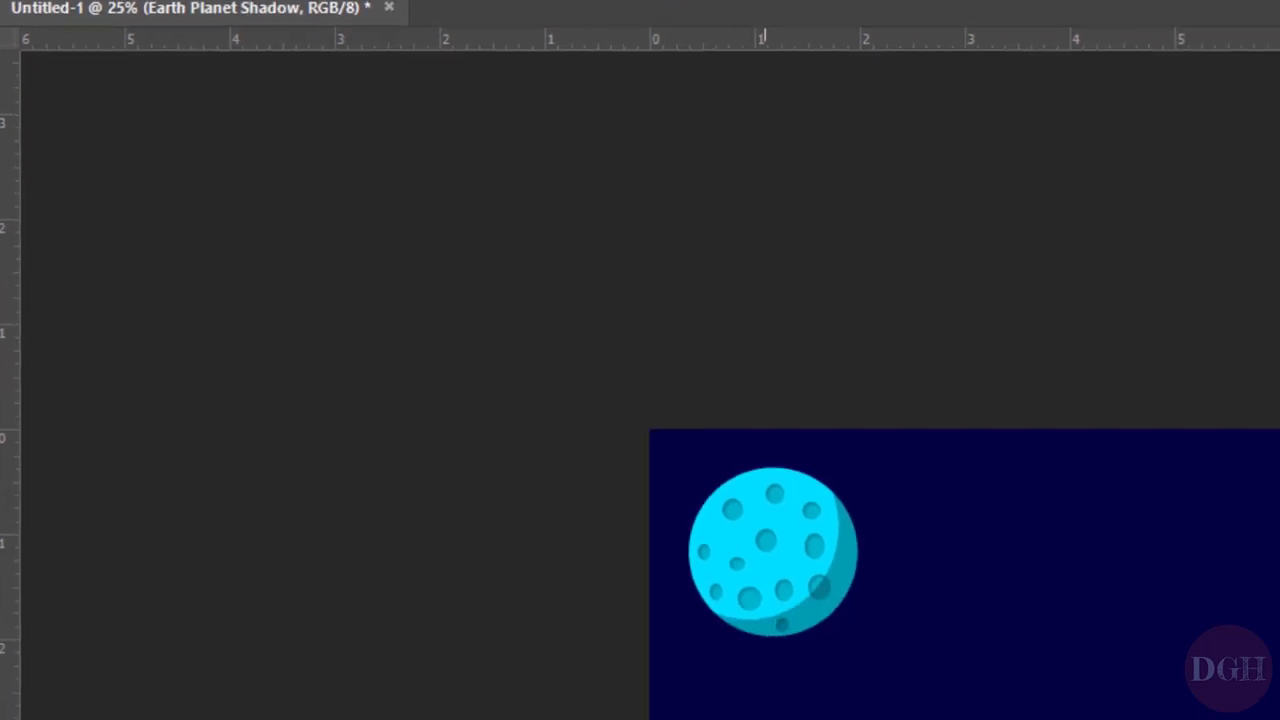
key("f")
key("f")
left_click_drag(347, 650, 546, 389)
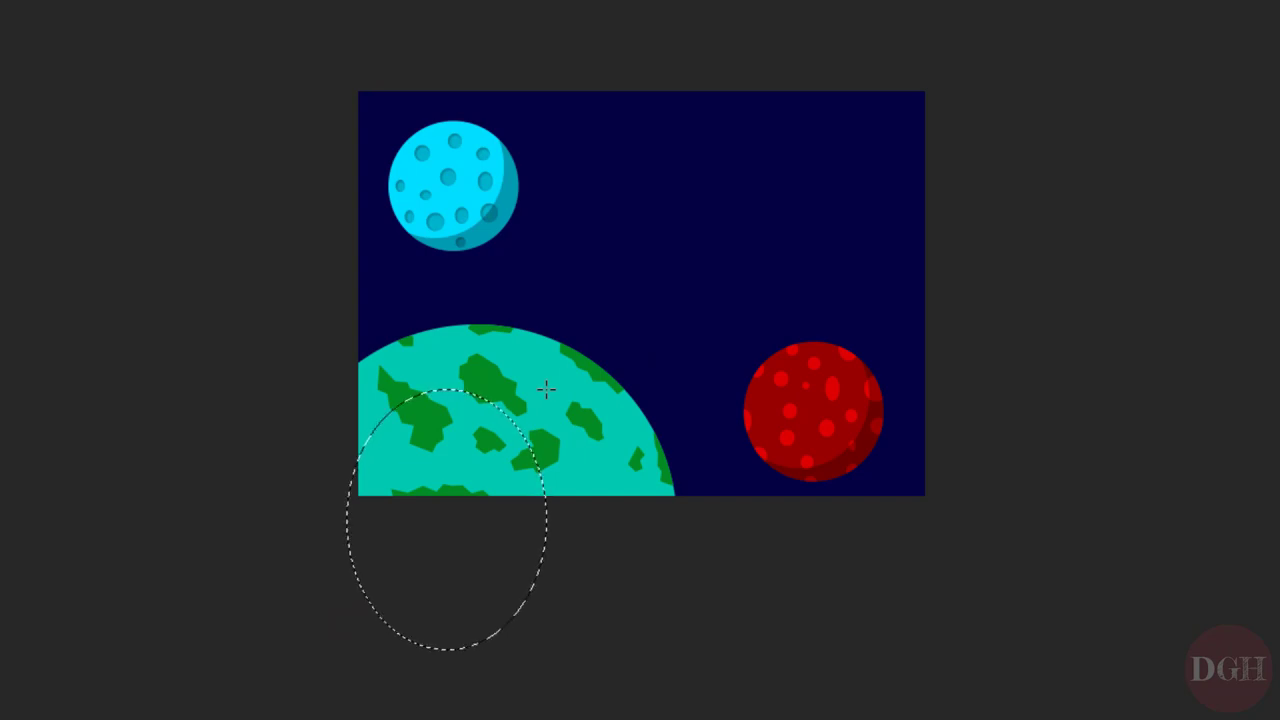
Step: Fill the elliptical selection on the Earth Planet Shadow layer with black and deselect it
key("shift+F5")
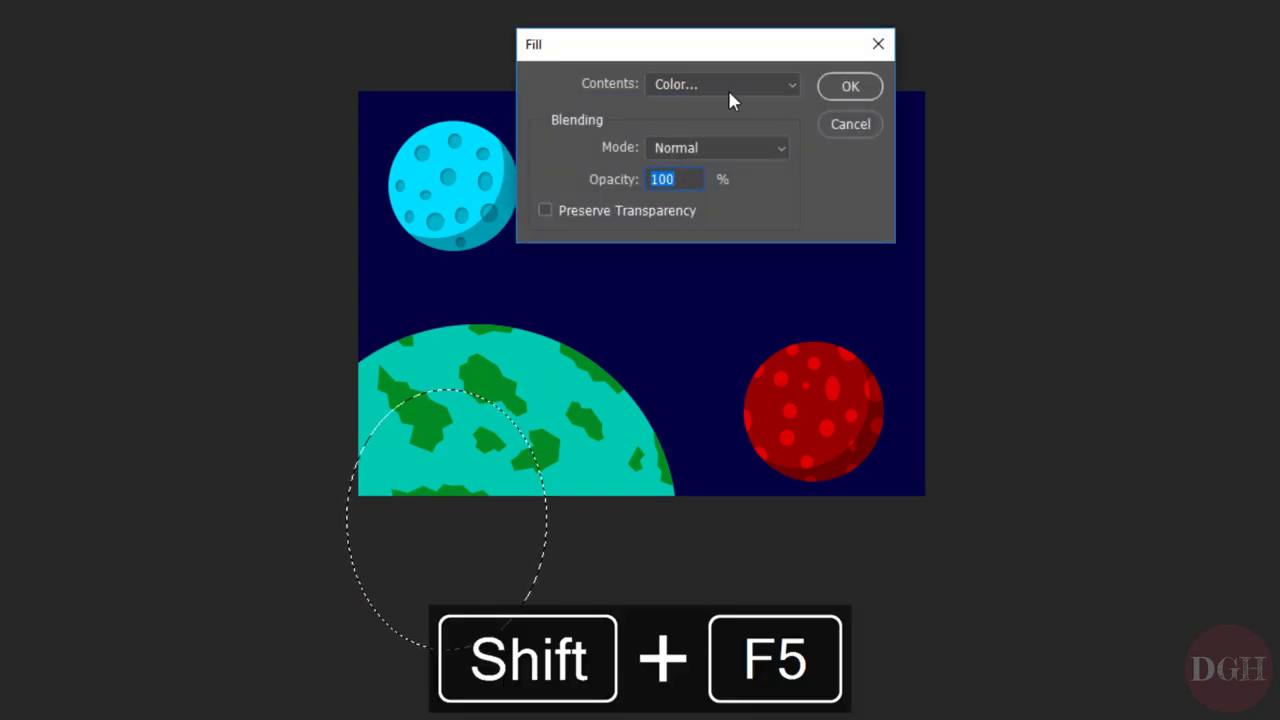
left_click(718, 86)
left_click(674, 251)
left_click(852, 88)
key("ctrl+d")
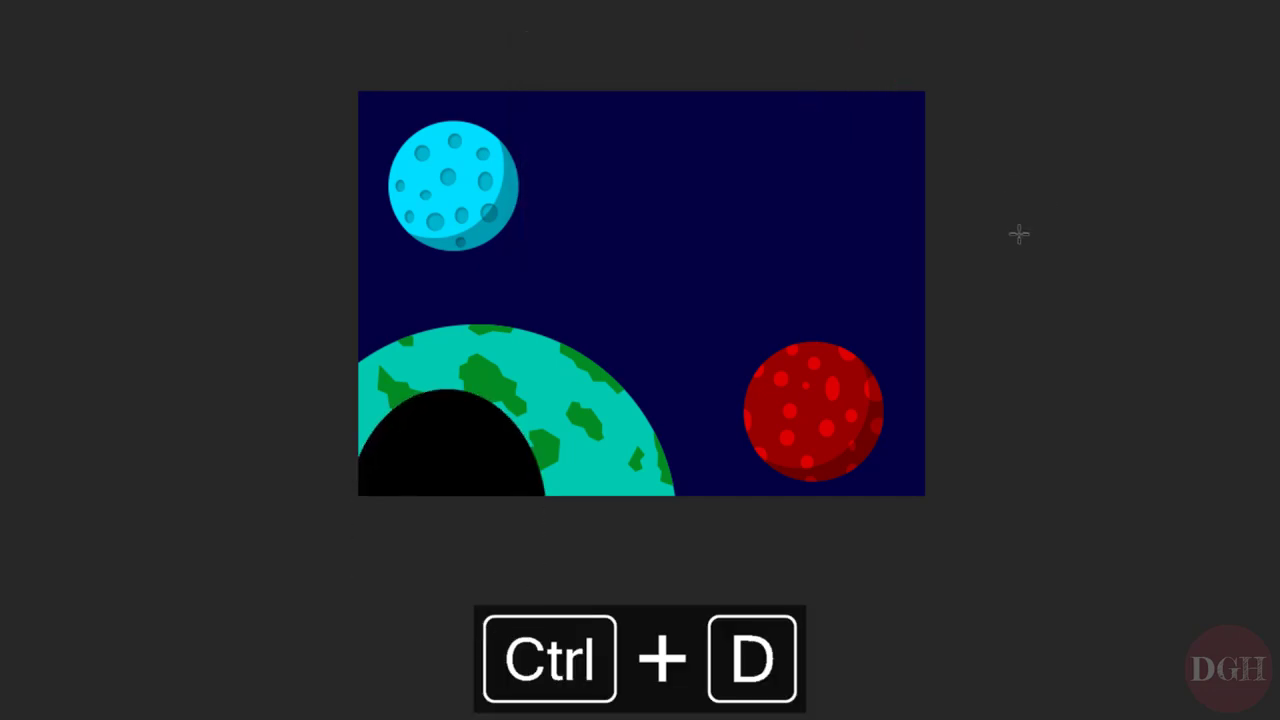
Step: Lower the Earth Planet Shadow layer's opacity to 24%
left_click_drag(1174, 434, 1129, 453)
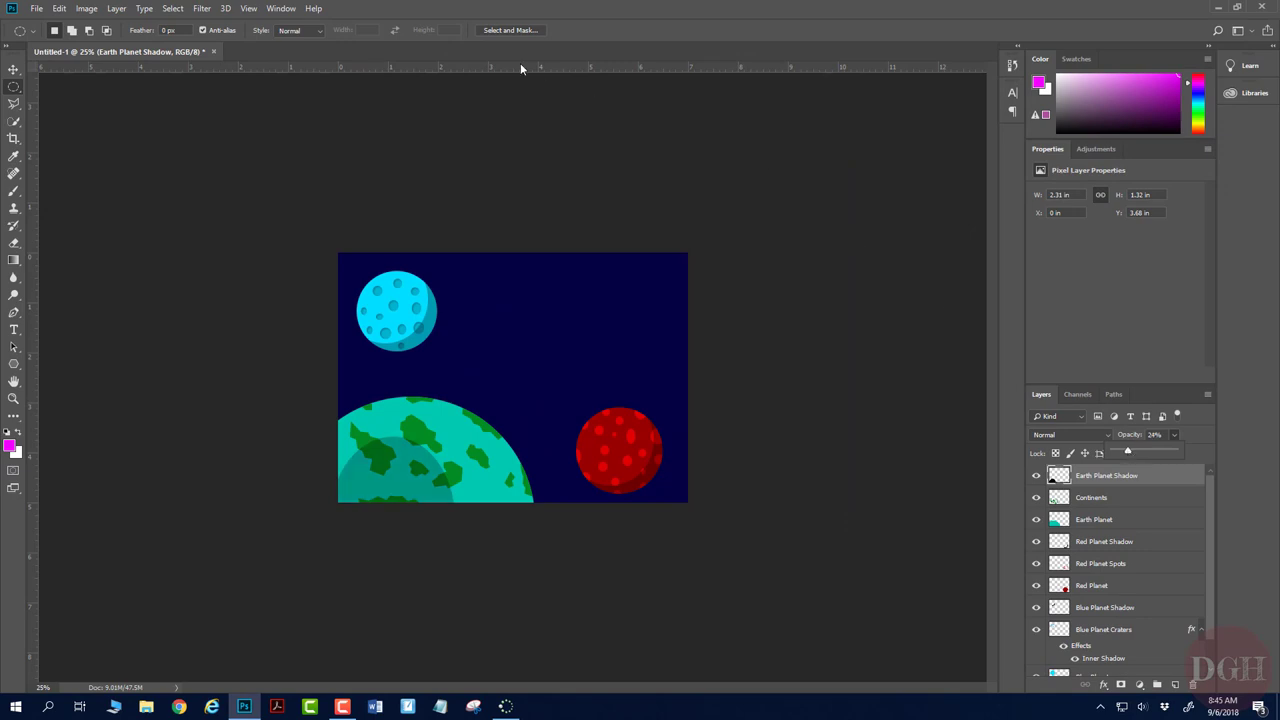
left_click(14, 68)
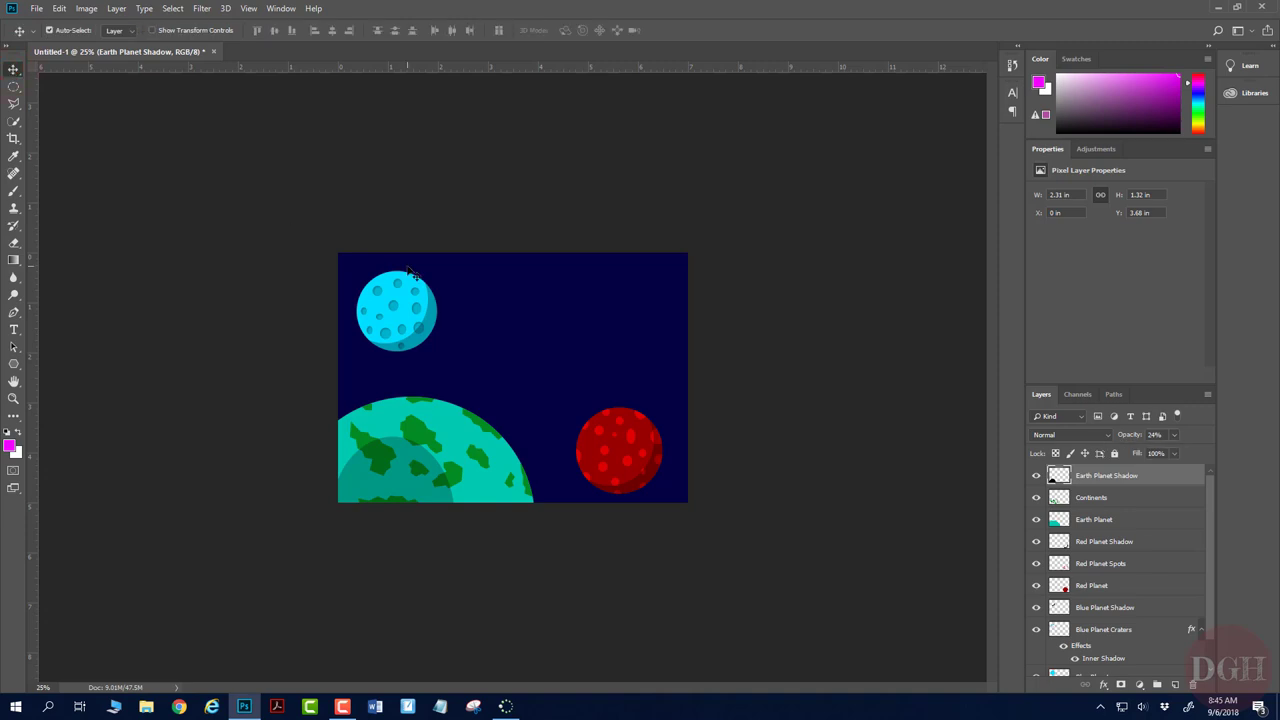
key("ctrl+0")
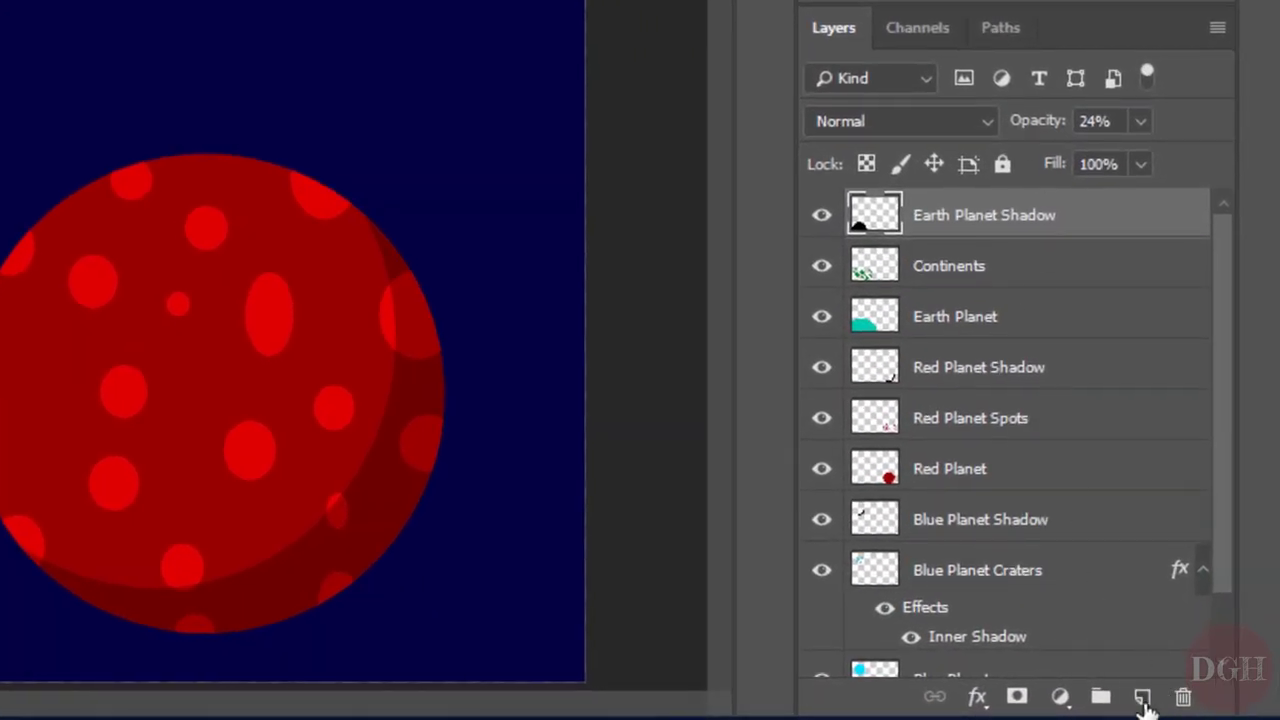
Step: Add a new layer above Earth Planet Shadow and name it Yellow Planet
left_click(1145, 697)
double_click(934, 214)
type("Y")
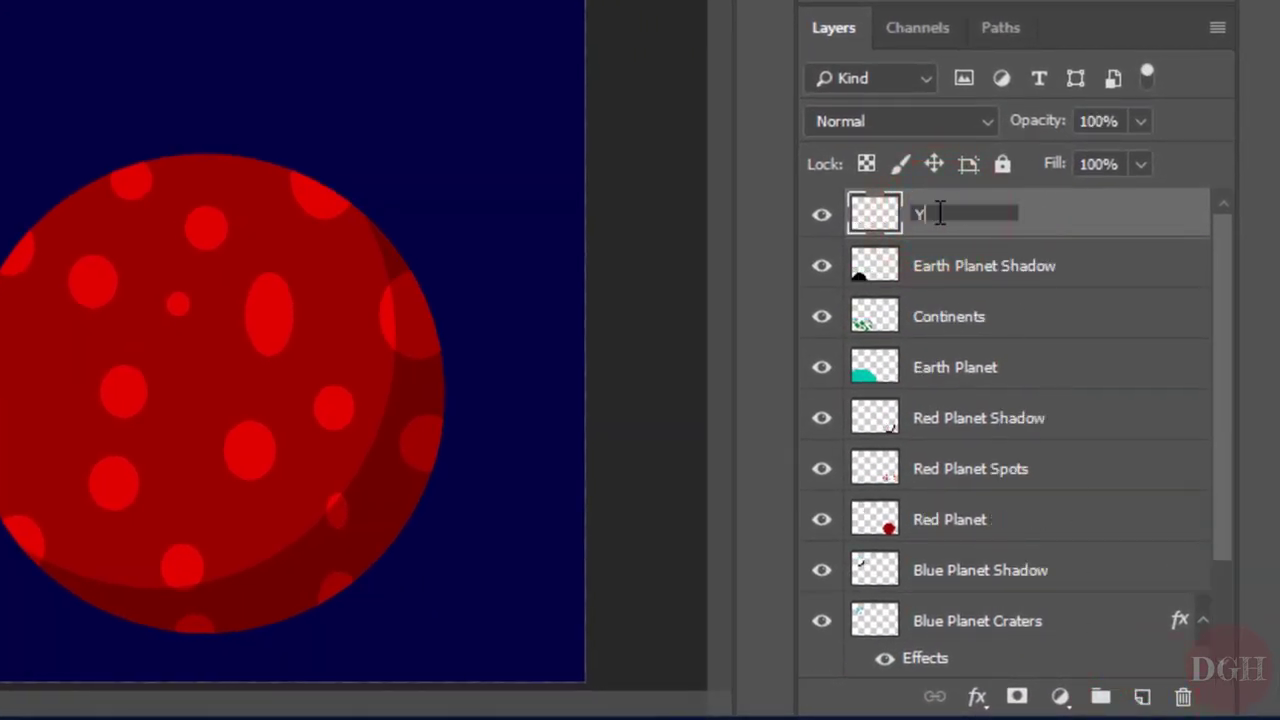
type("ellow Planet")
key("Return")
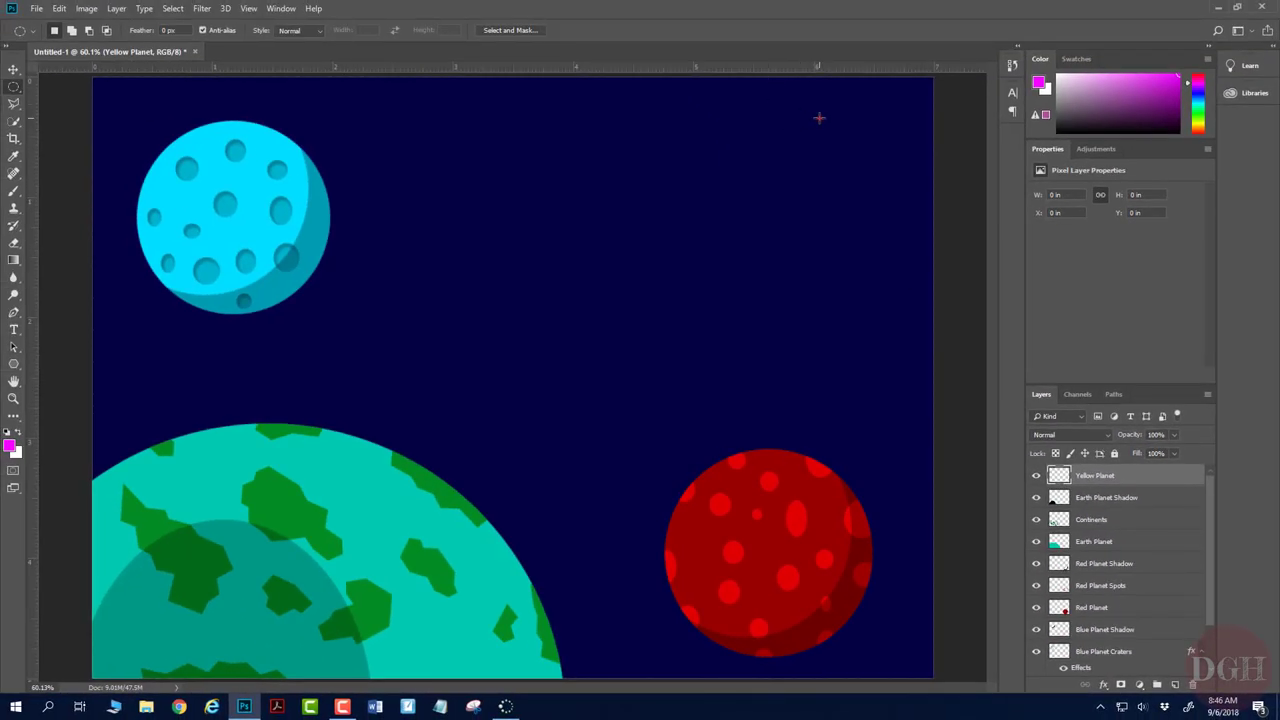
Step: Draw a circular selection about 1.55 in wide in the canvas's upper-right area, fill it with pale yellow e1dd6d and deselect
left_click_drag(819, 118, 615, 302)
key("shift+F5")
left_click(590, 244)
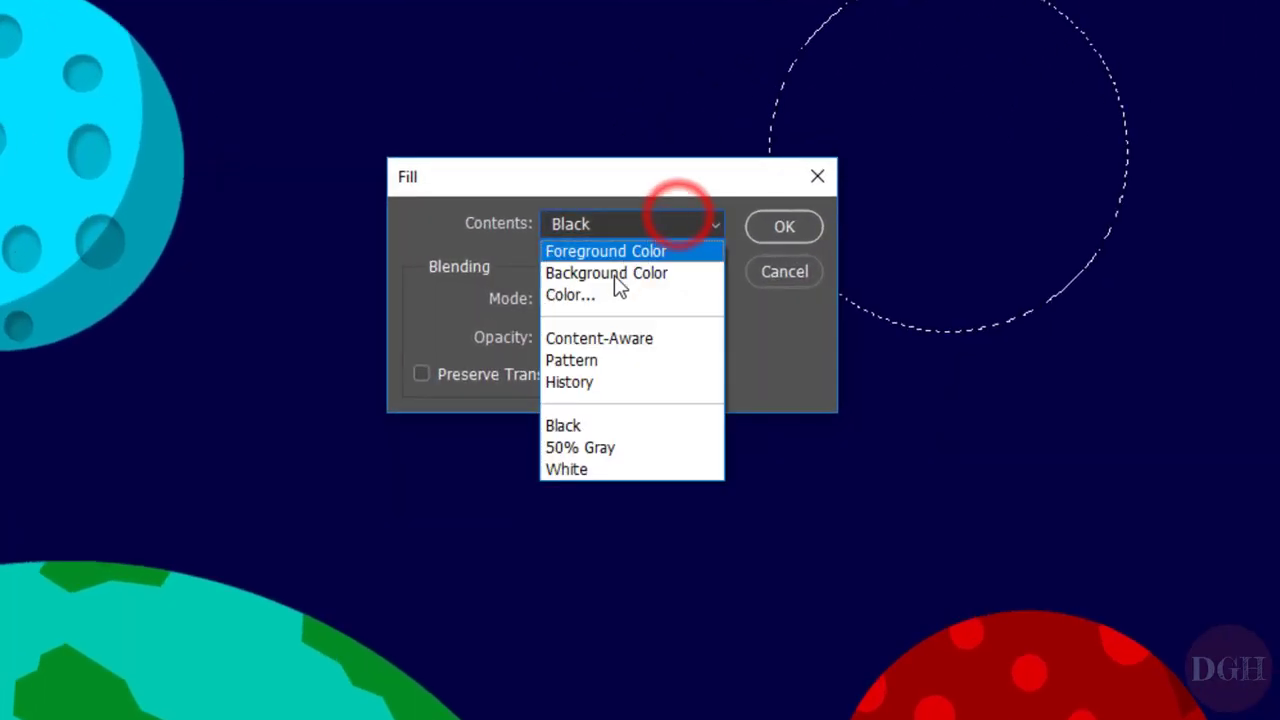
left_click(605, 295)
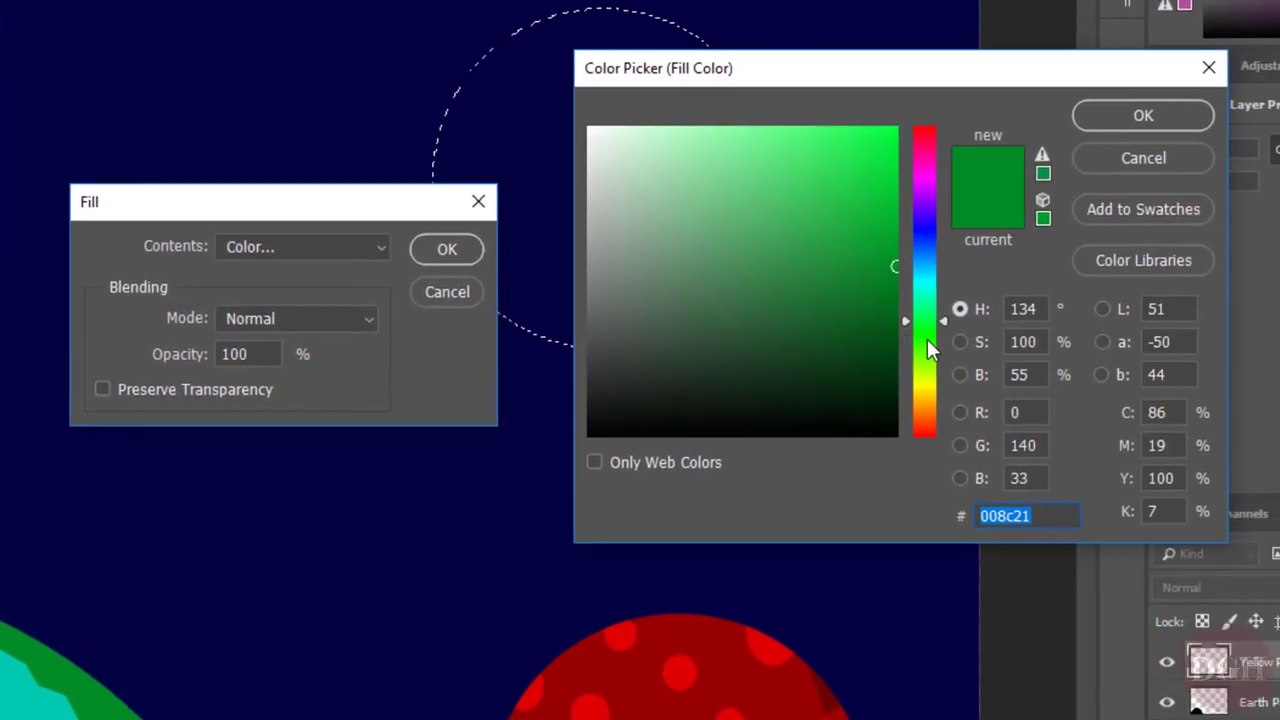
left_click_drag(927, 339, 927, 387)
mouse_move(815, 187)
left_mouse_down()
mouse_move(746, 107)
mouse_move(740, 164)
left_mouse_up()
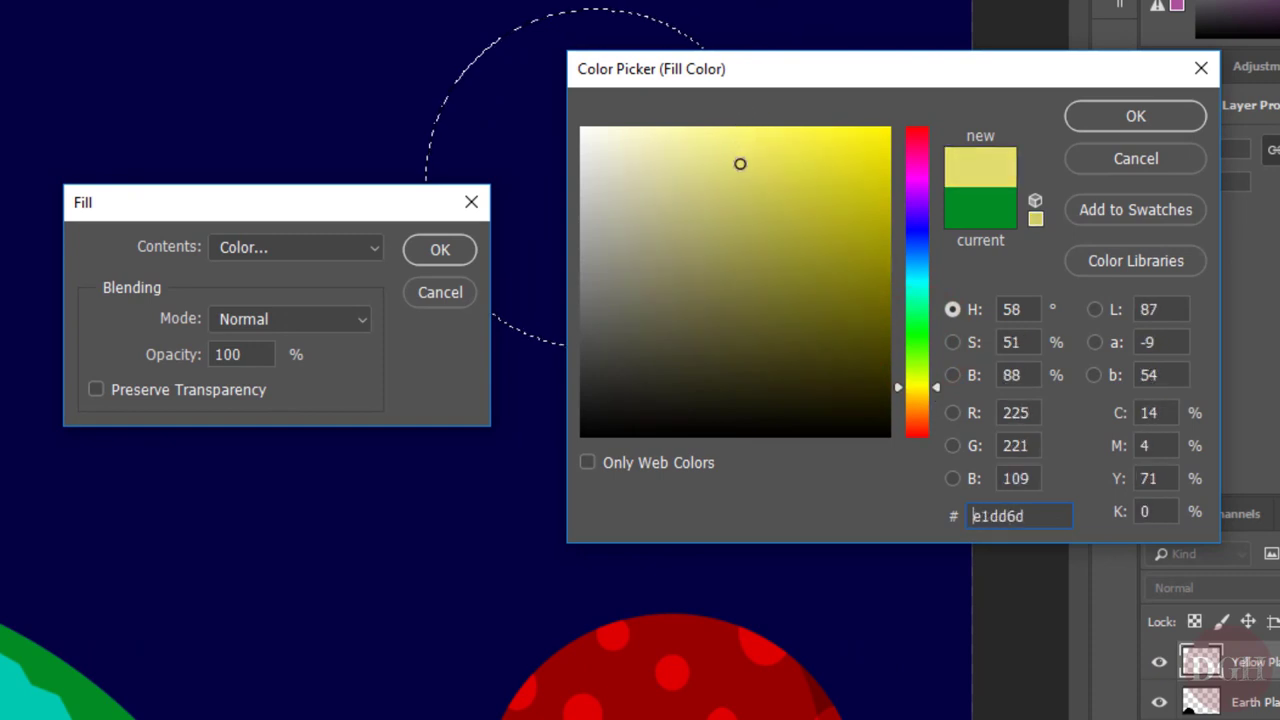
left_click(1136, 117)
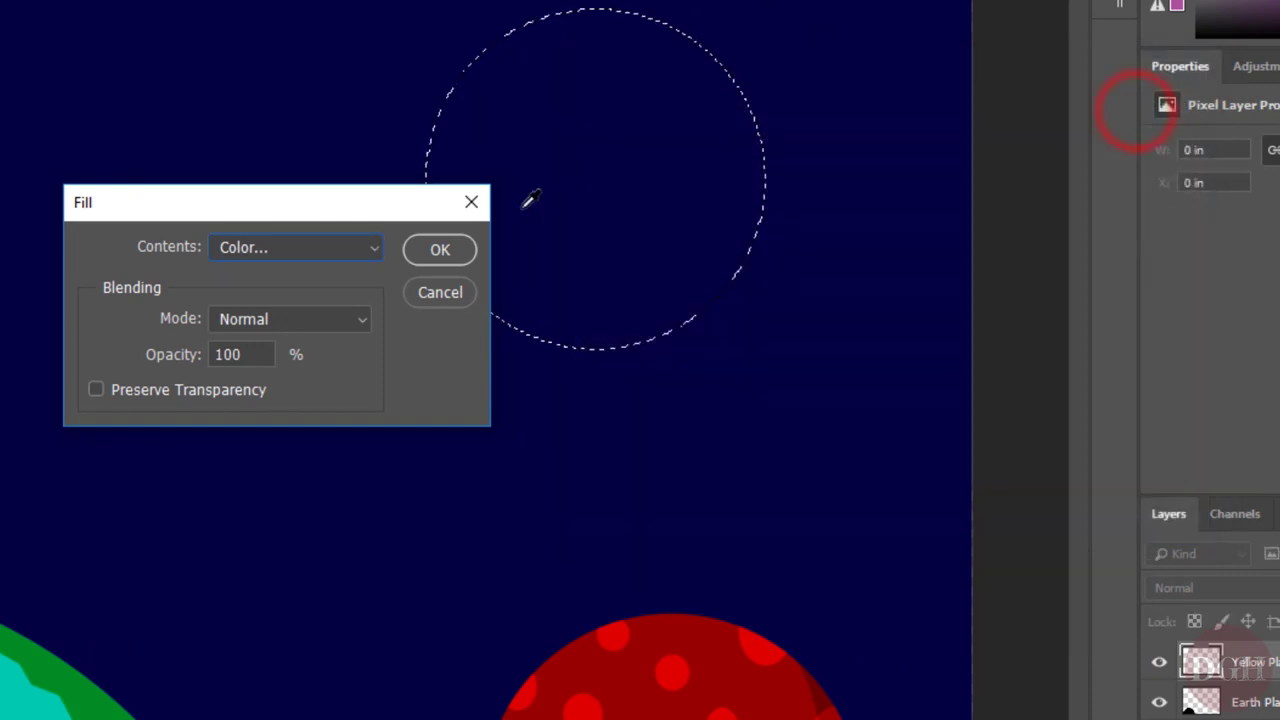
left_click(442, 249)
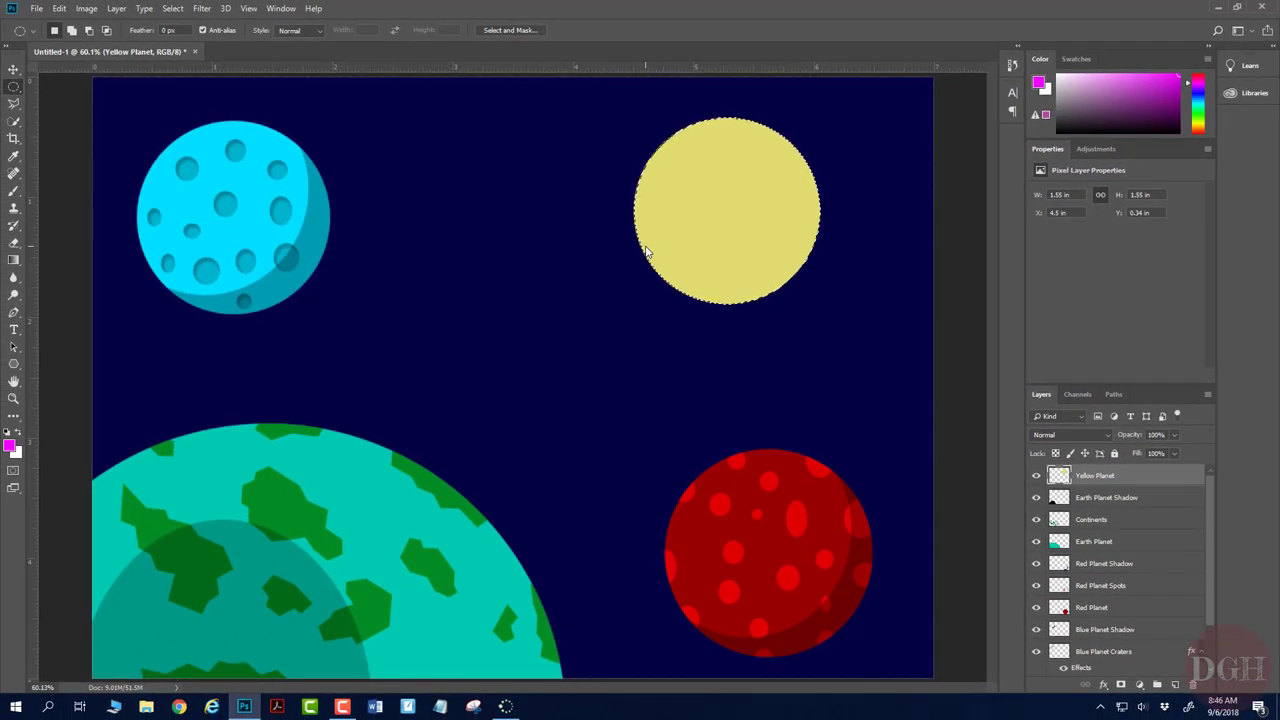
key("ctrl+d")
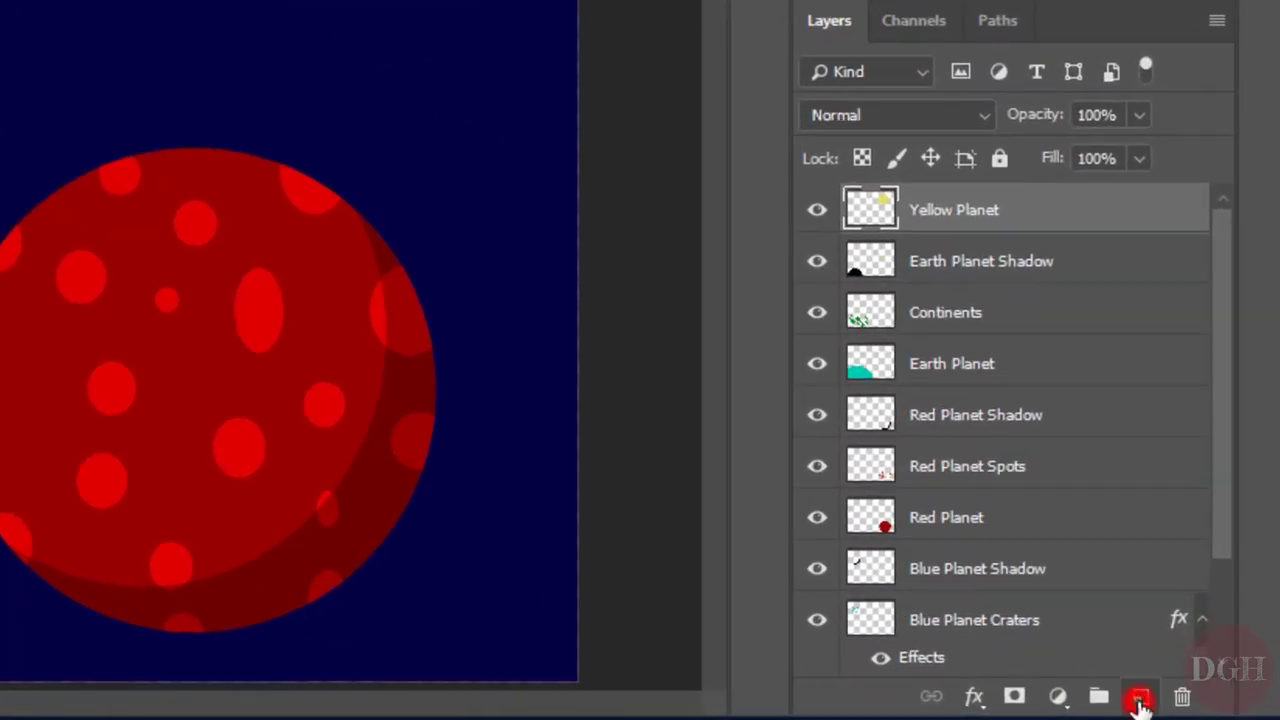
Step: Add a new layer above Yellow Planet and name it Yellow Planet Stripes
left_click(1140, 698)
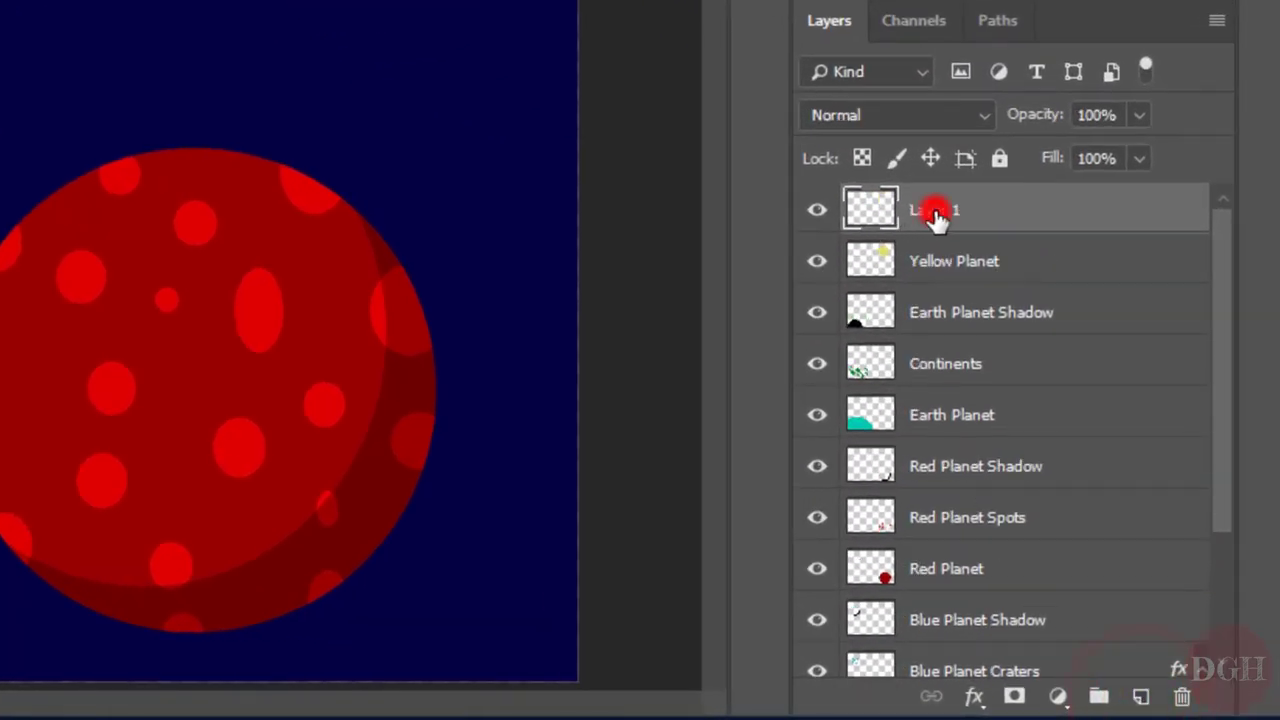
double_click(931, 212)
type("Yellow Pla")
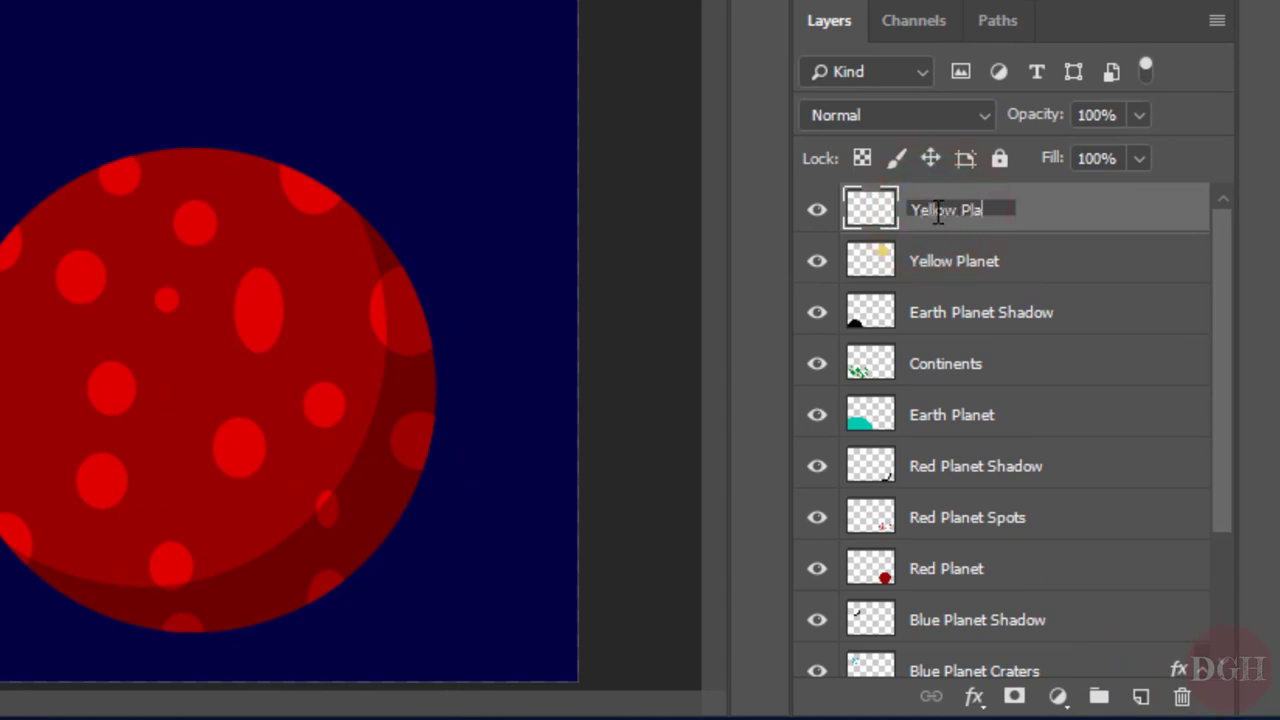
type("net Stripes")
key("Return")
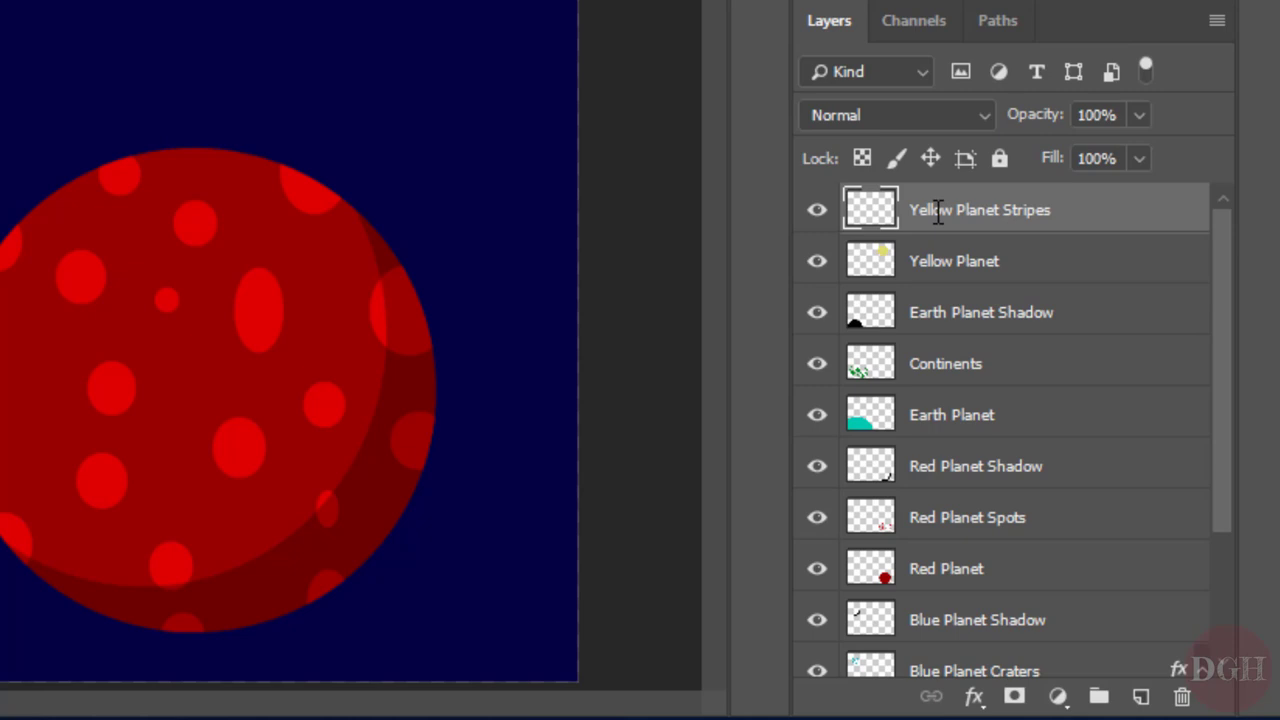
Step: Load the Yellow Planet layer's outline as a selection while keeping the Yellow Planet Stripes layer active
key("ctrl")
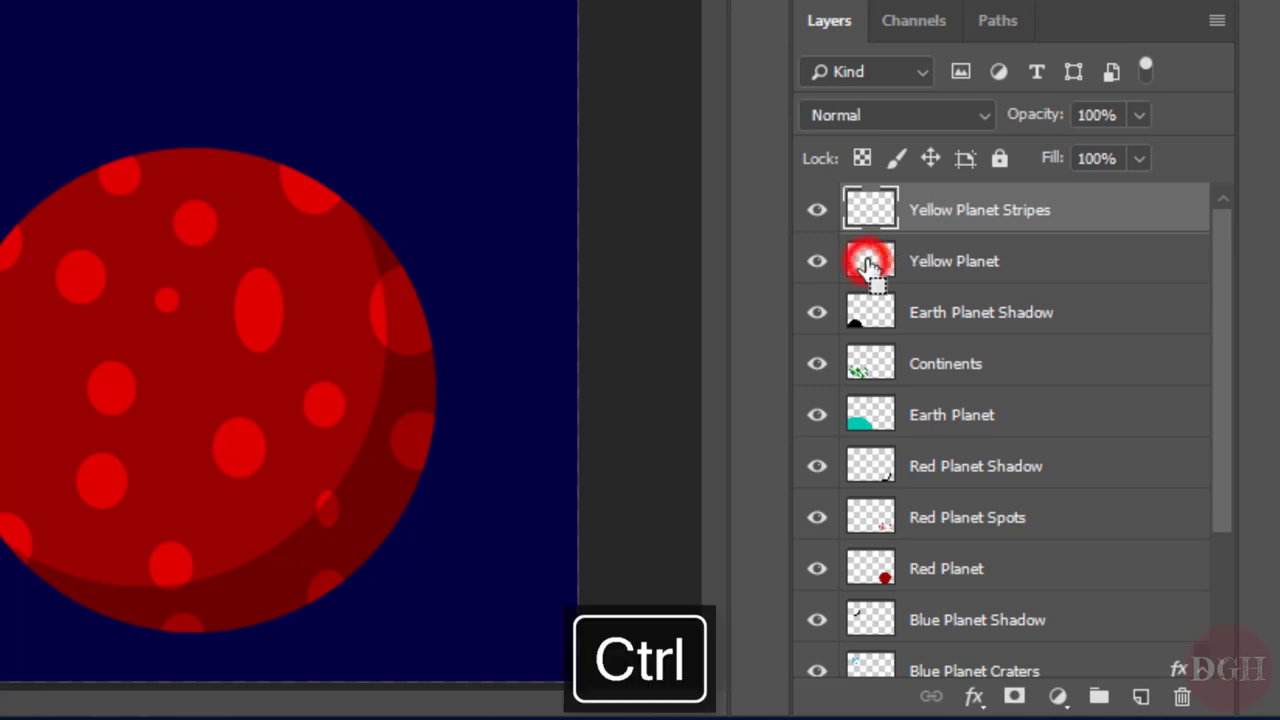
left_click(870, 262, "ctrl")
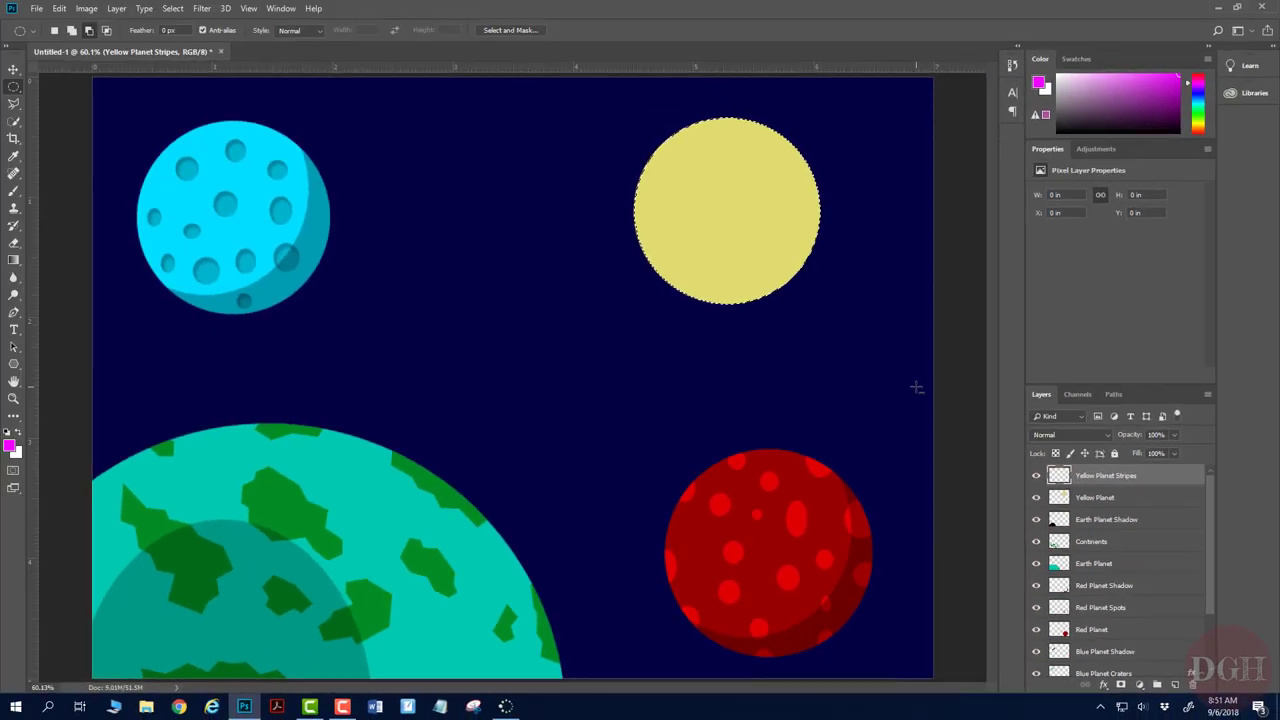
key("ctrl+plus")
key("ctrl+plus")
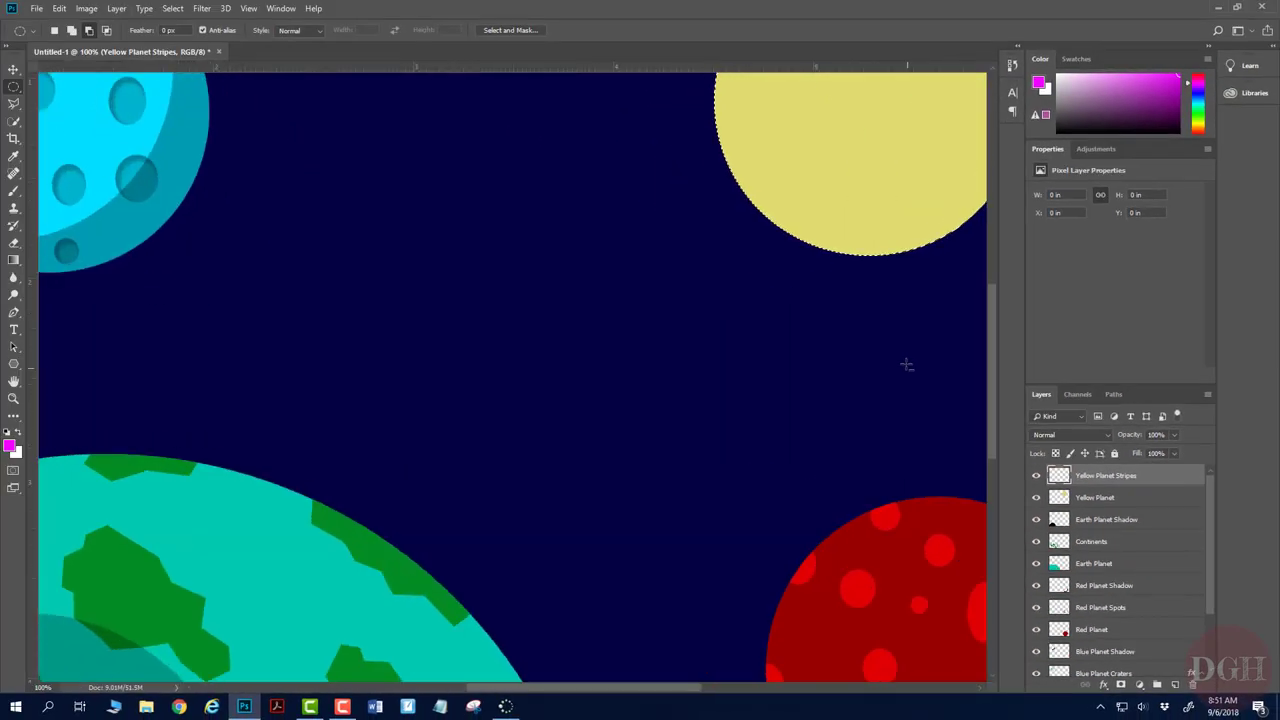
left_click_drag(916, 320, 609, 583)
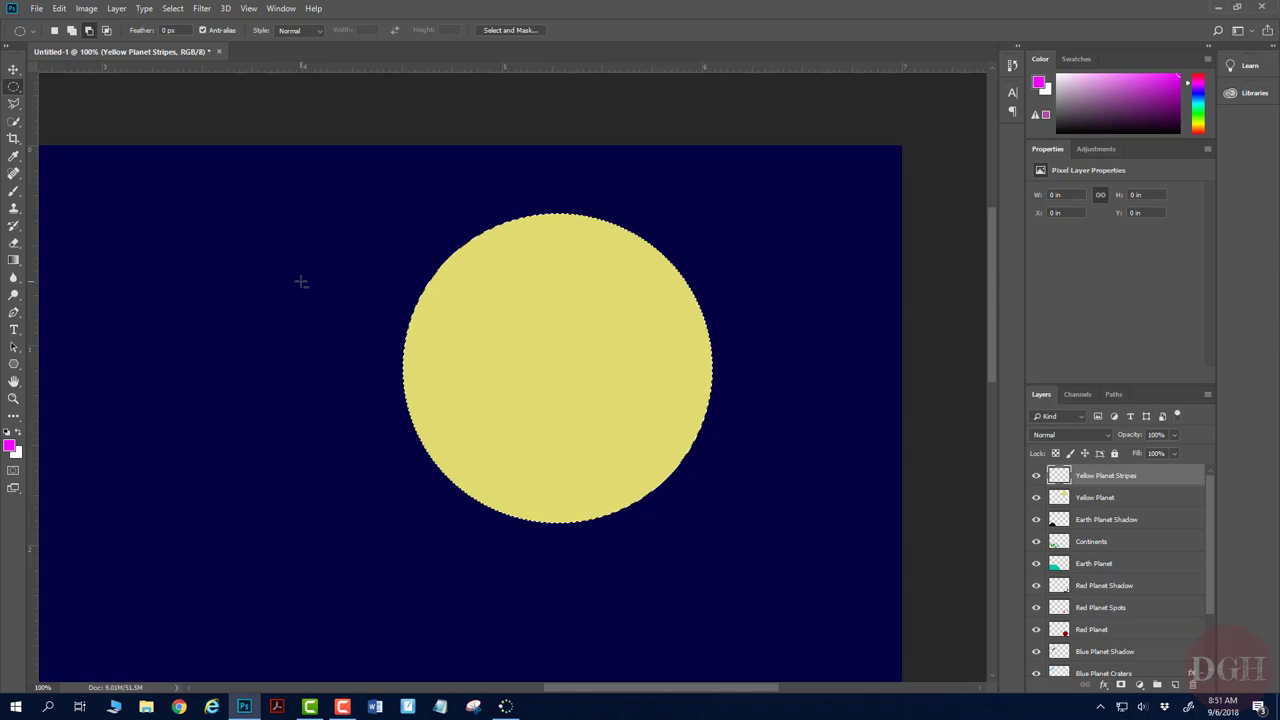
Step: Activate the Brush tool and set the foreground color to medium gray 959595
key("b")
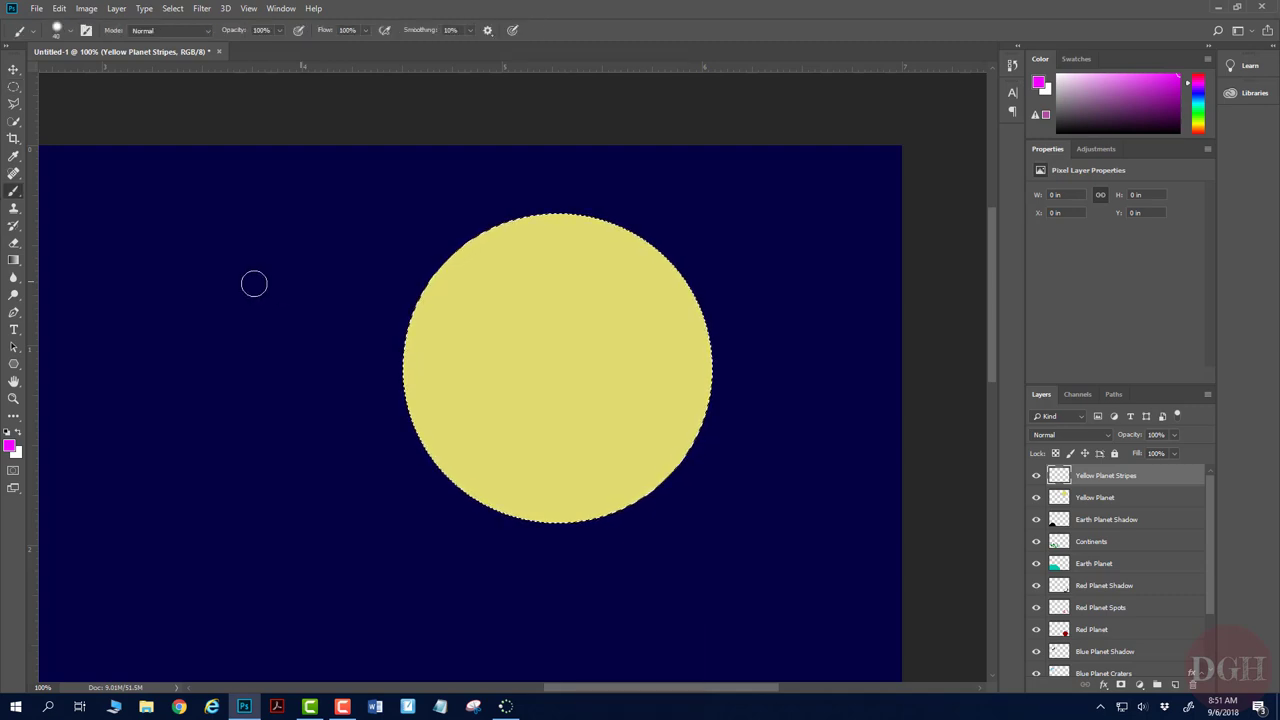
left_click(9, 446)
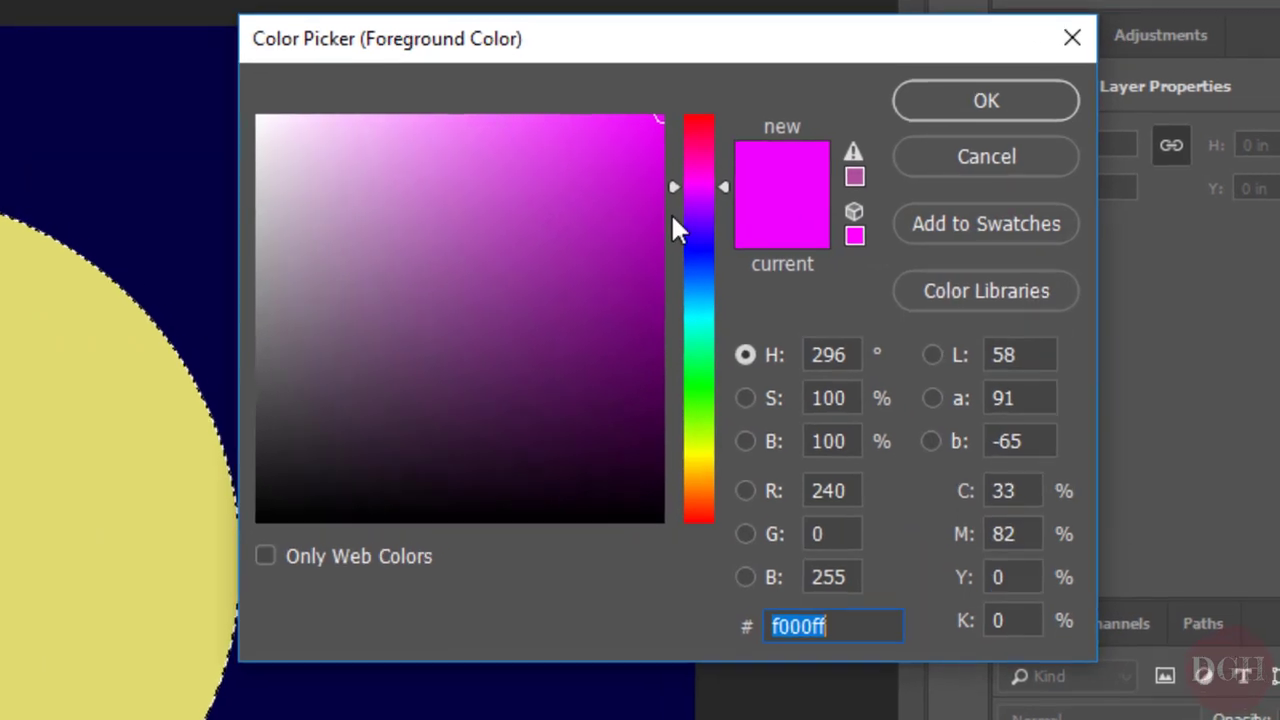
left_click_drag(885, 217, 723, 242)
mouse_move(258, 266)
left_mouse_down()
mouse_move(186, 309)
mouse_move(186, 271)
mouse_move(186, 286)
left_mouse_up()
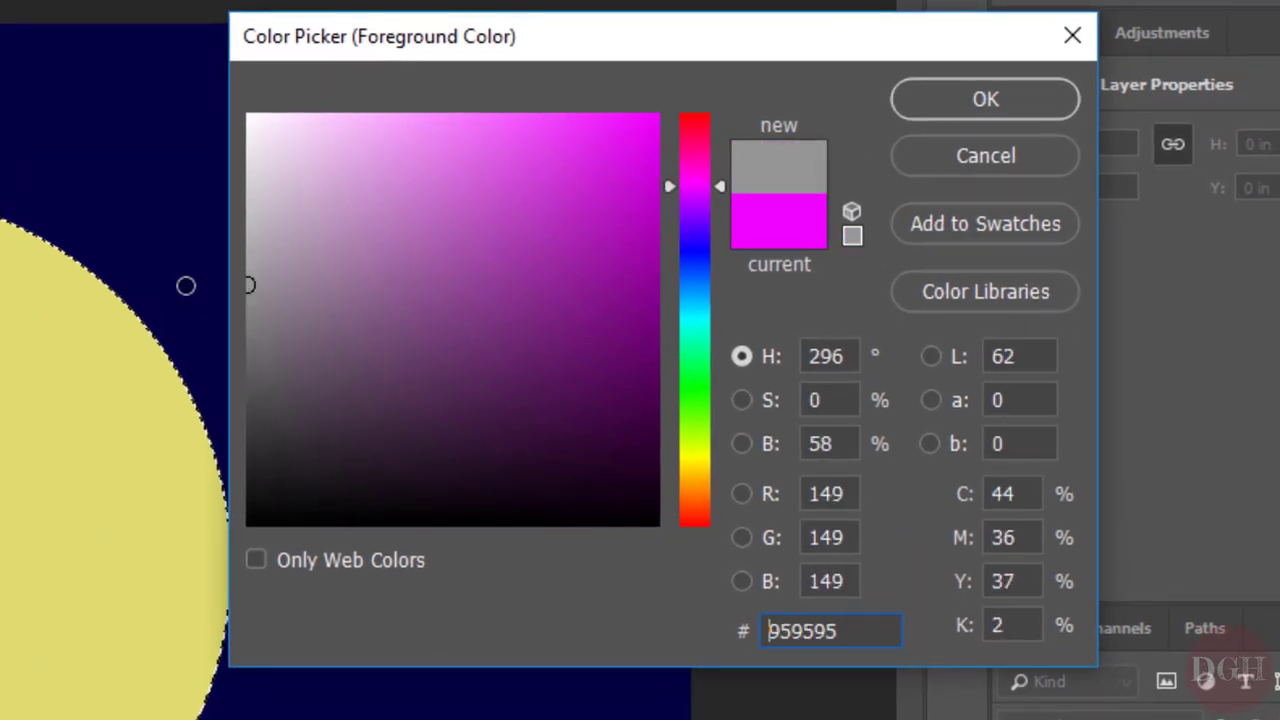
left_click(1032, 91)
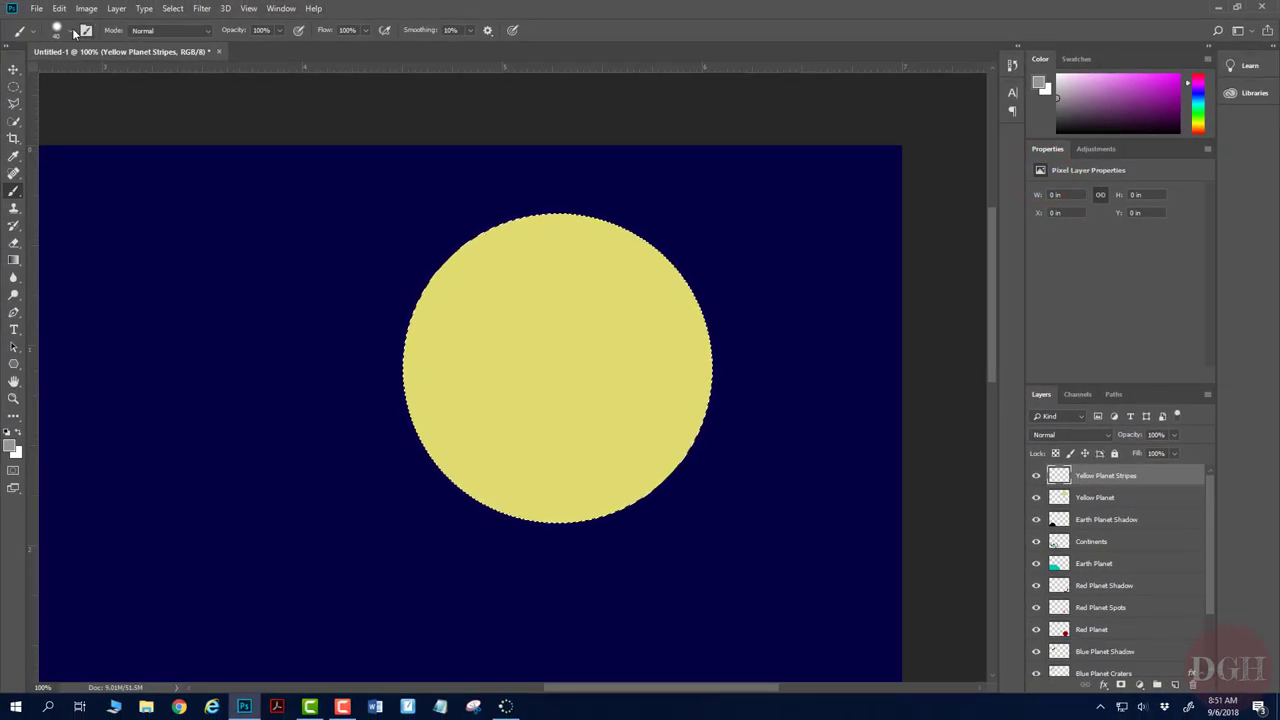
Step: Set the brush hardness to 80%
left_click(73, 33)
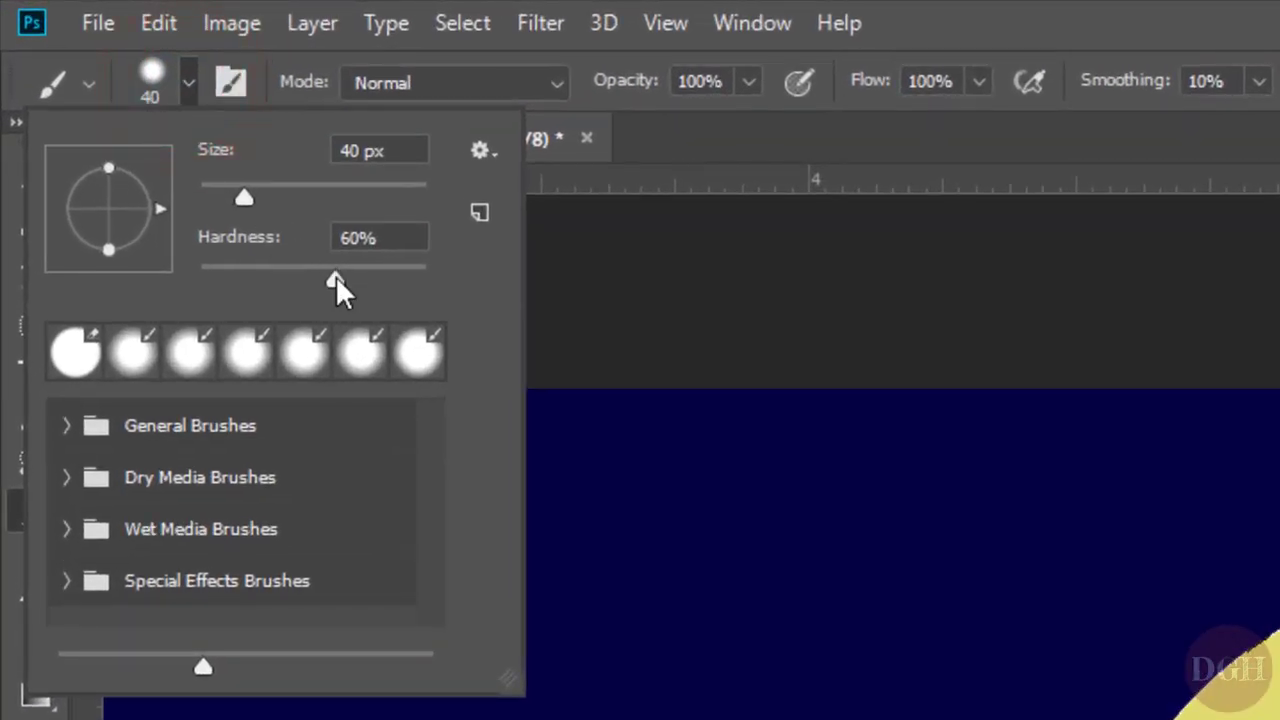
left_click_drag(336, 279, 378, 281)
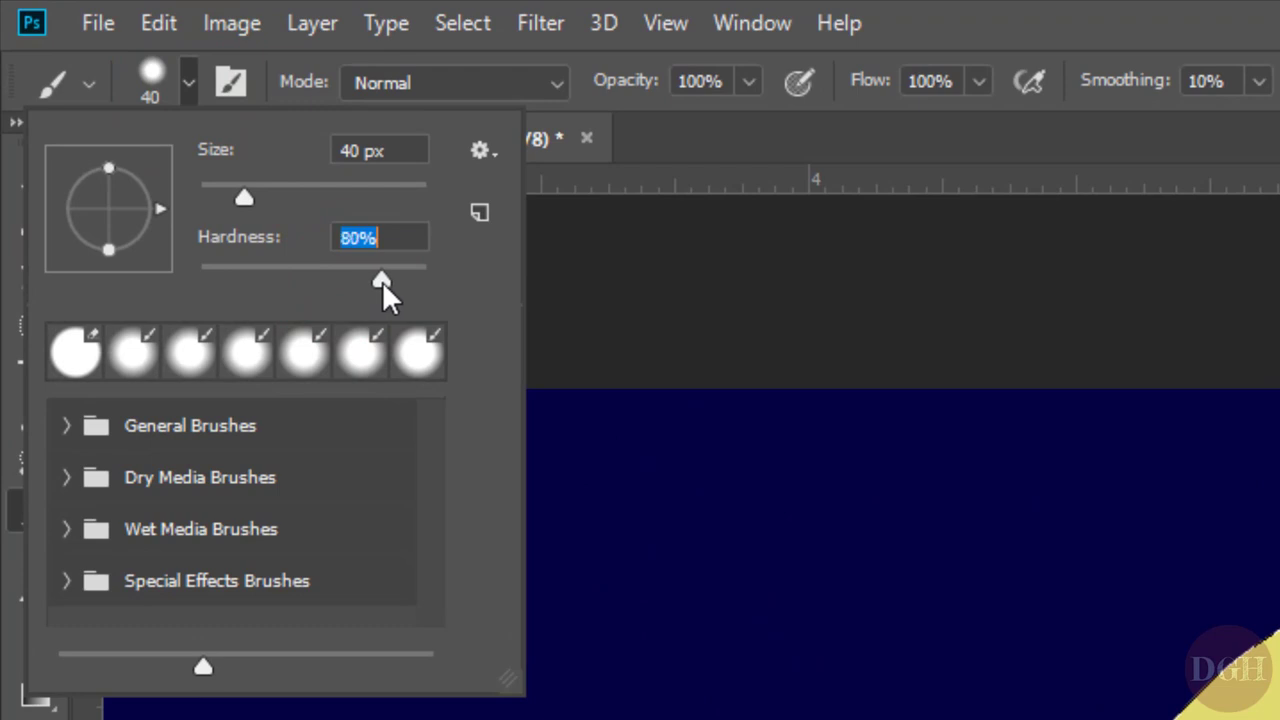
left_click(188, 86)
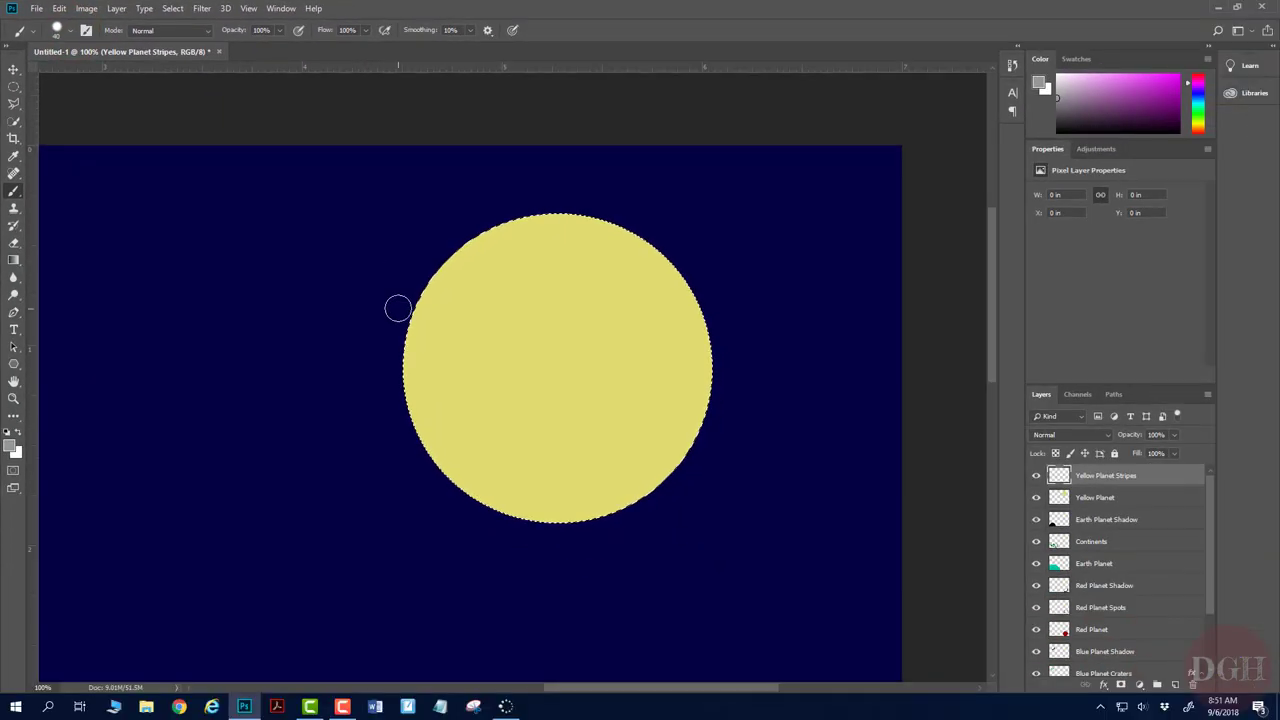
left_click_drag(450, 349, 586, 362)
mouse_move(518, 319)
left_mouse_down()
mouse_move(573, 319)
mouse_move(681, 285)
left_mouse_up()
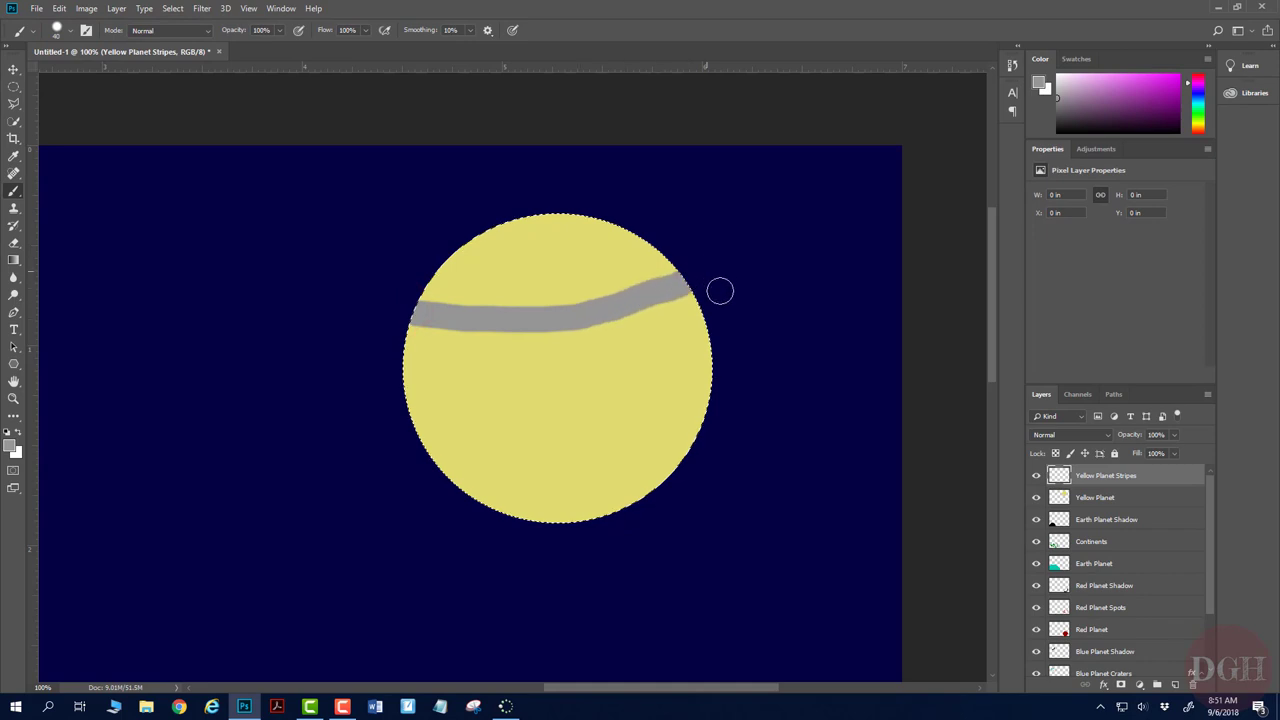
mouse_move(676, 333)
left_mouse_down()
mouse_move(566, 372)
mouse_move(421, 381)
left_mouse_up()
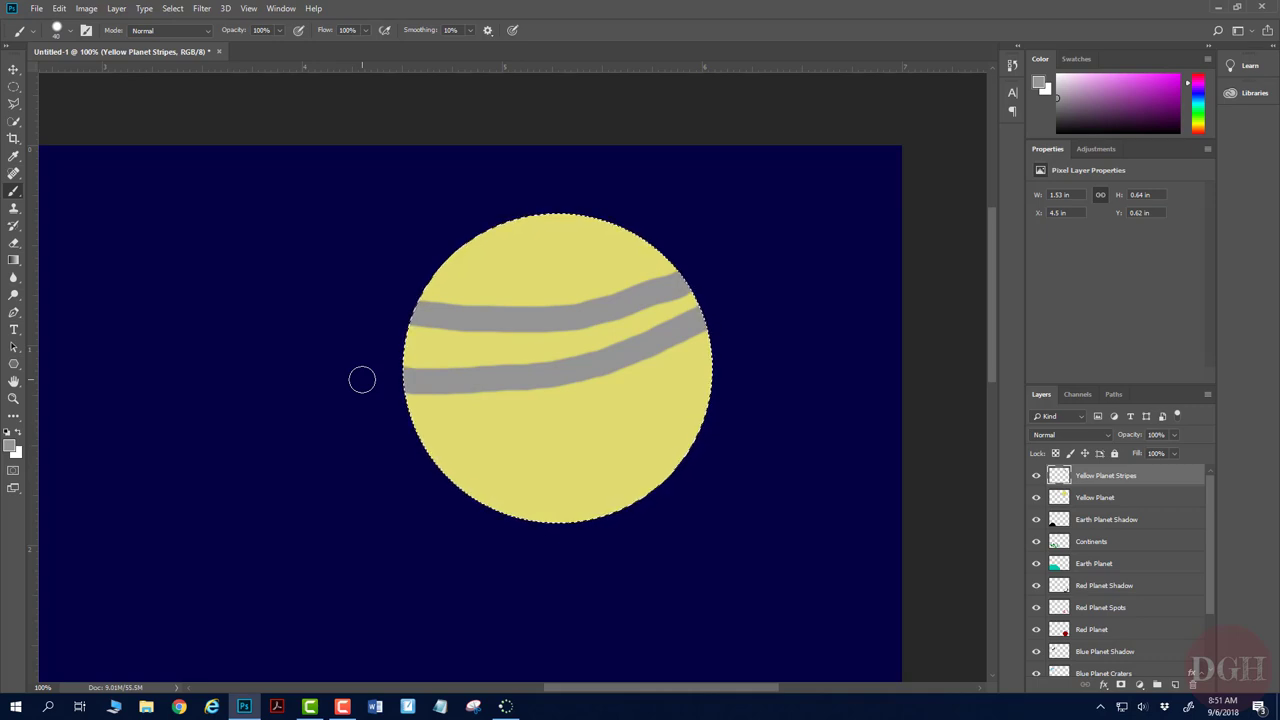
key("ctrl+z")
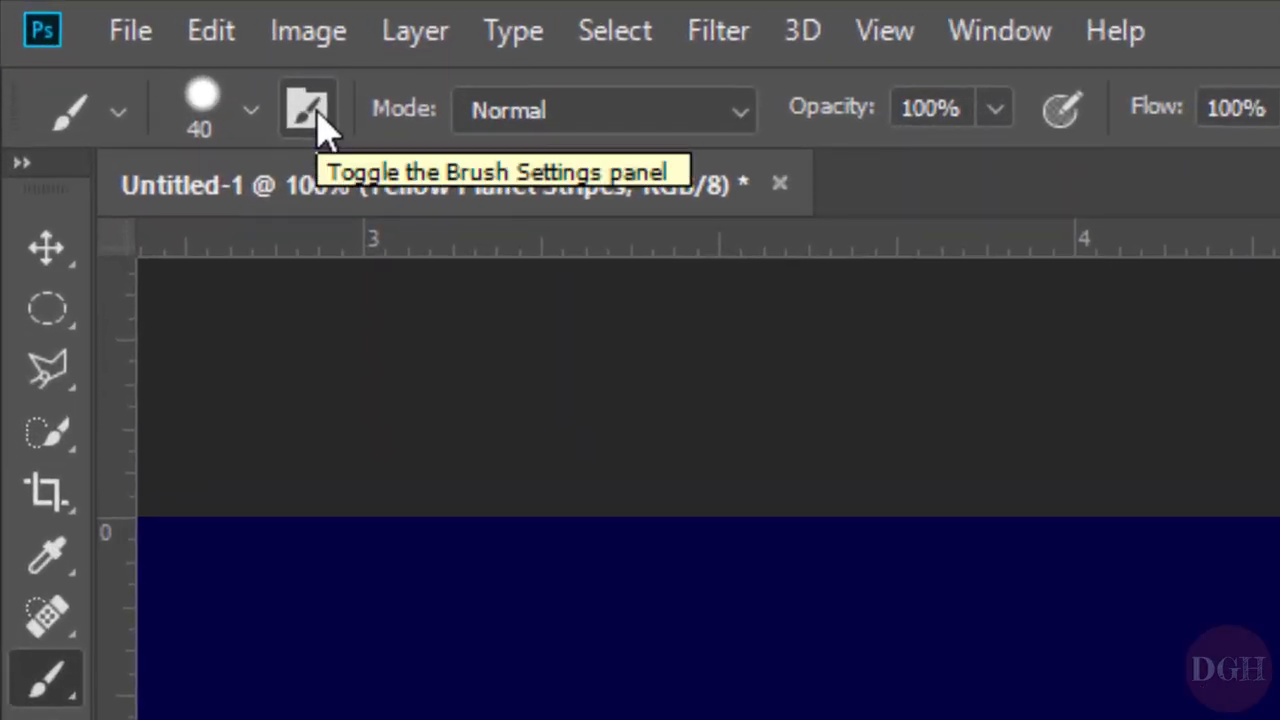
Step: Set the brush's Shape Dynamics size control to Fade, and undo the test stroke painted with 25 fade steps
left_click(310, 112)
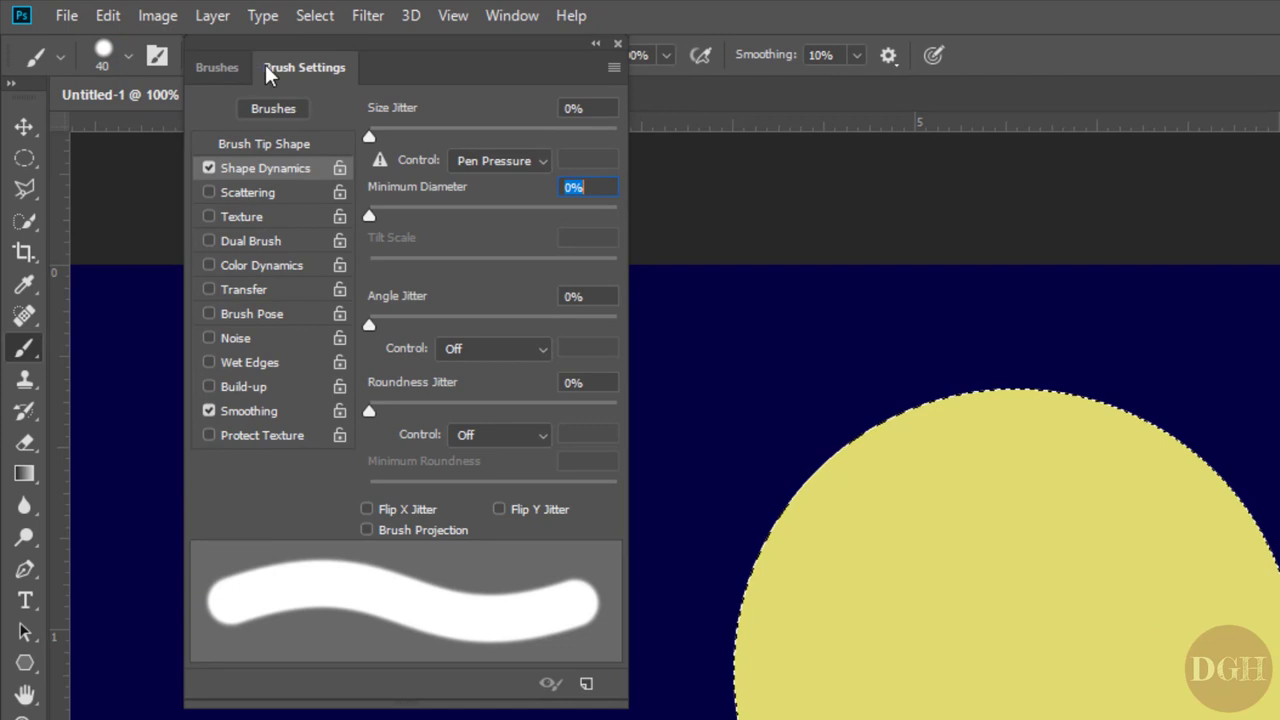
left_click(261, 168)
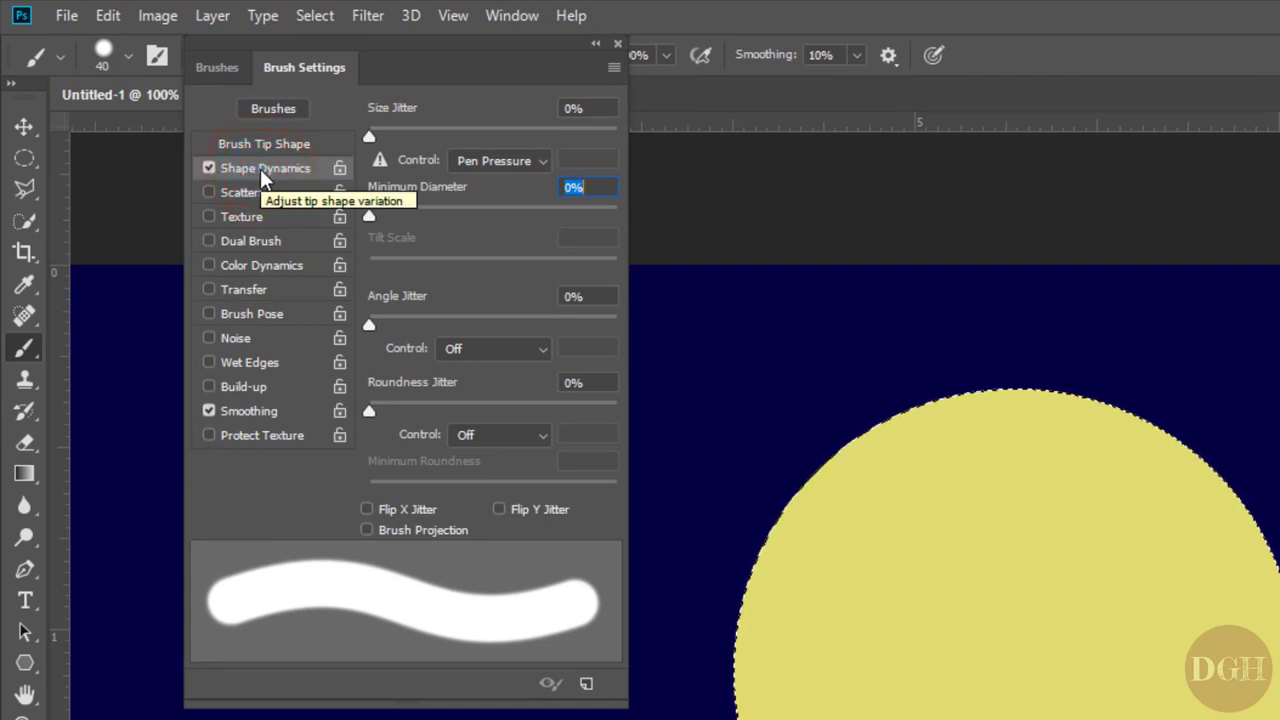
left_click(544, 161)
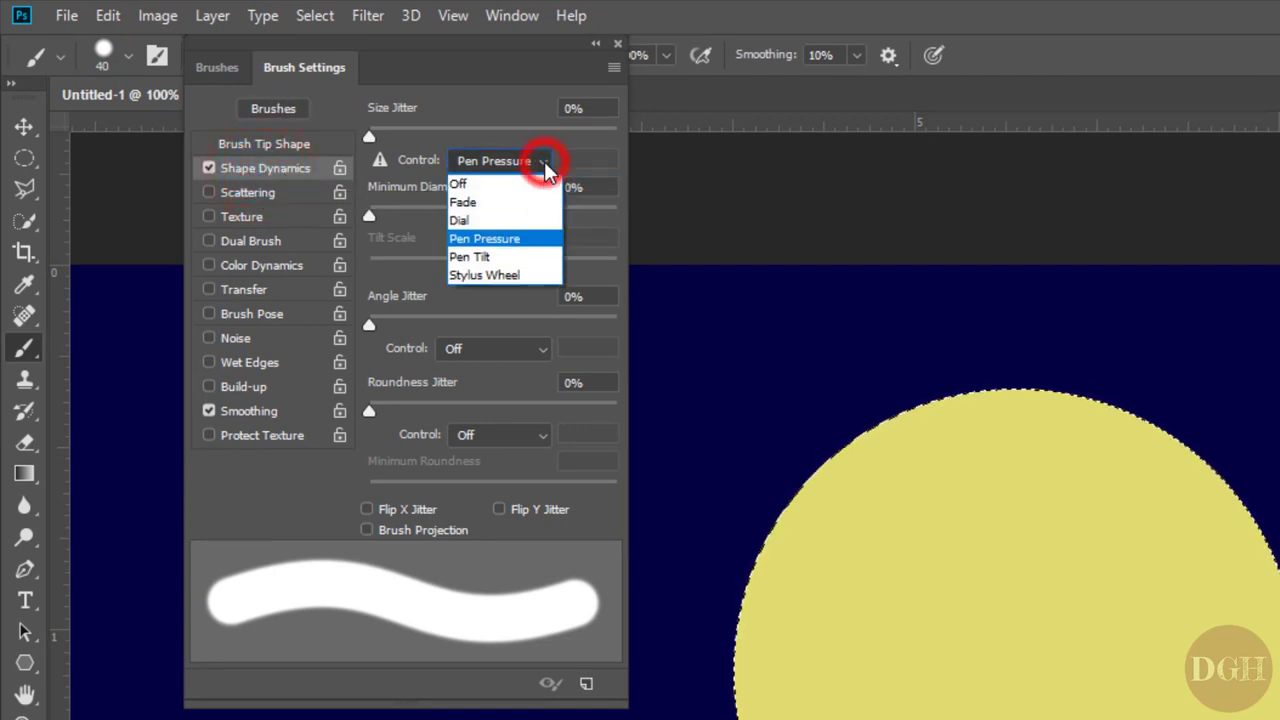
left_click(464, 202)
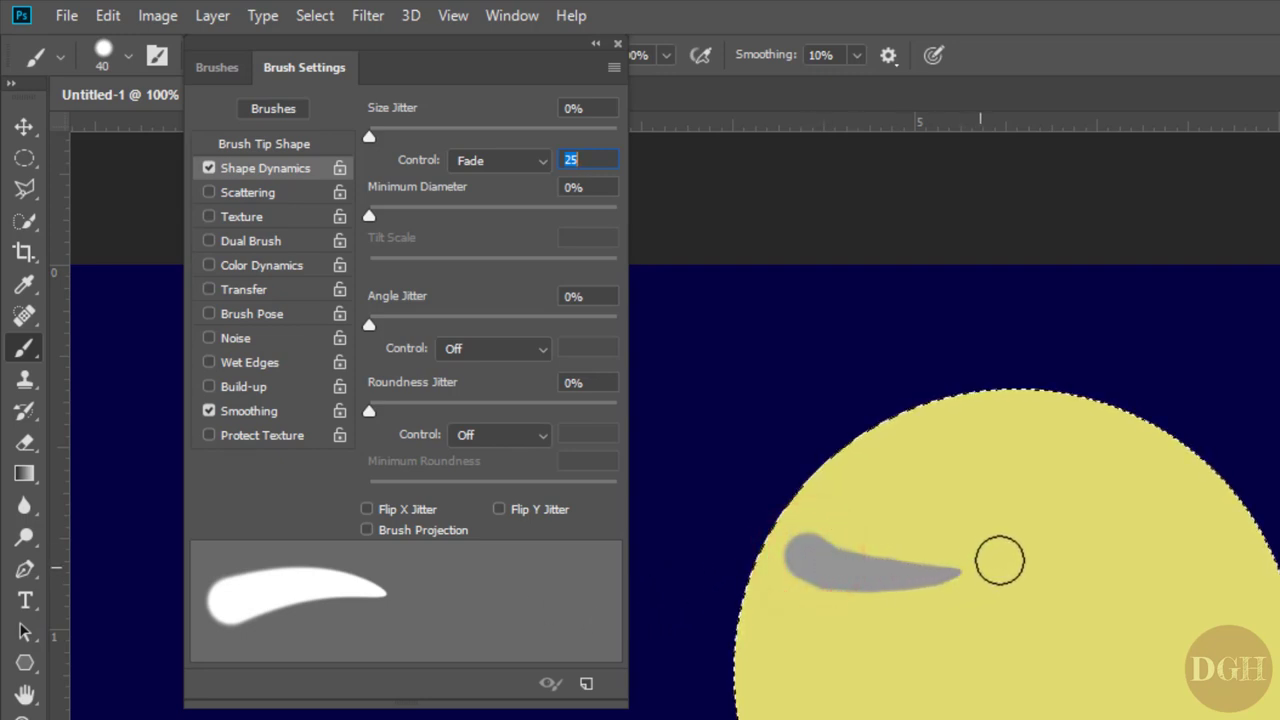
key("Return")
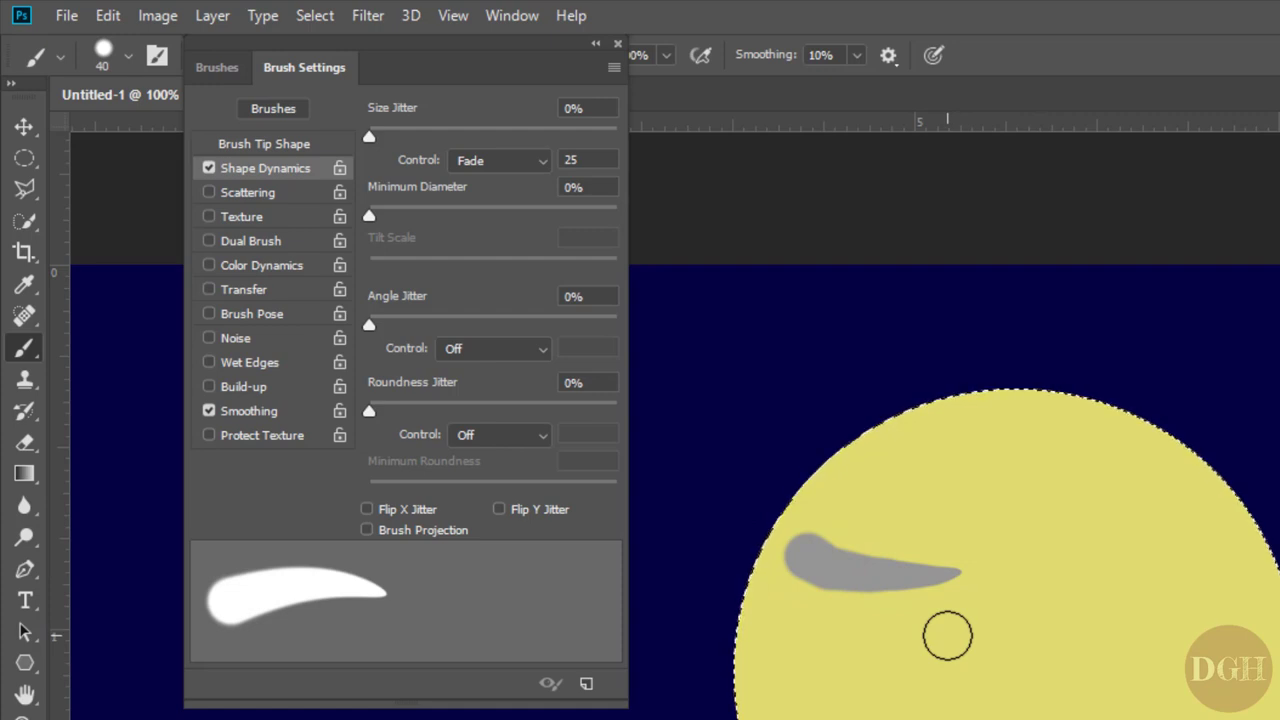
key("ctrl+z")
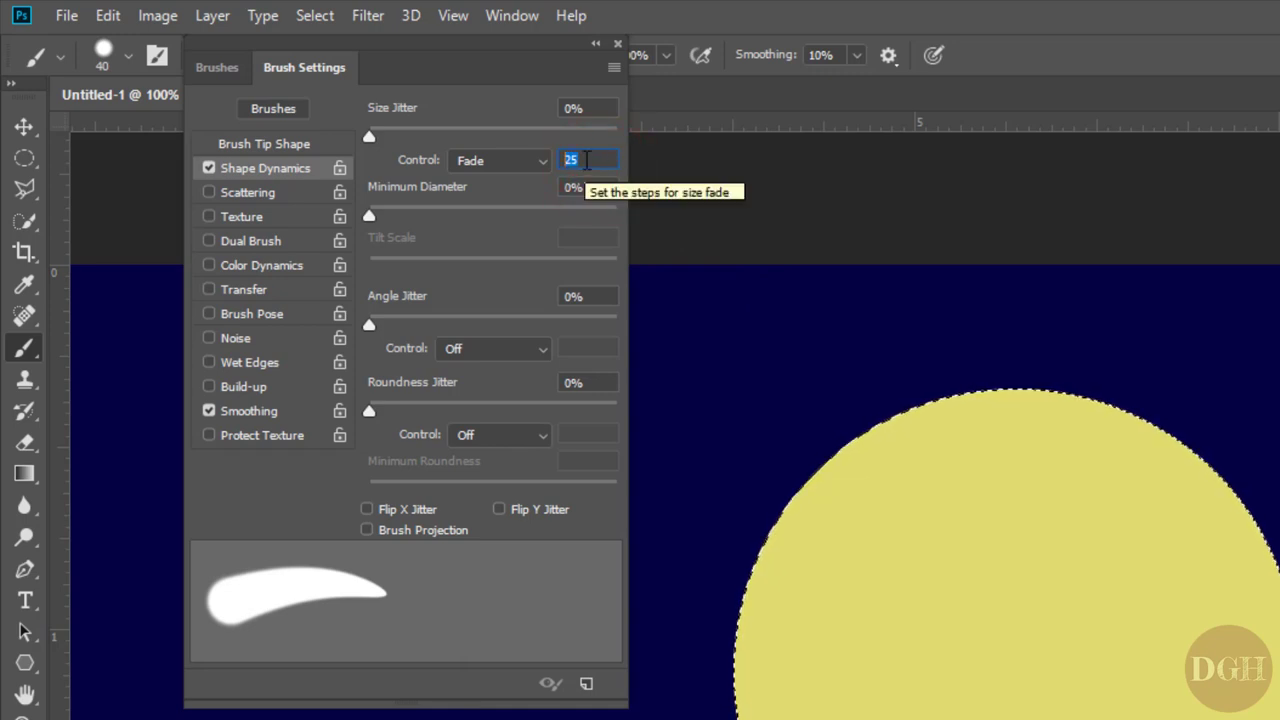
Step: Paint two tapered gray stripes across the yellow planet's upper half, using 50 fade steps for the first and 65 for the second
type("50")
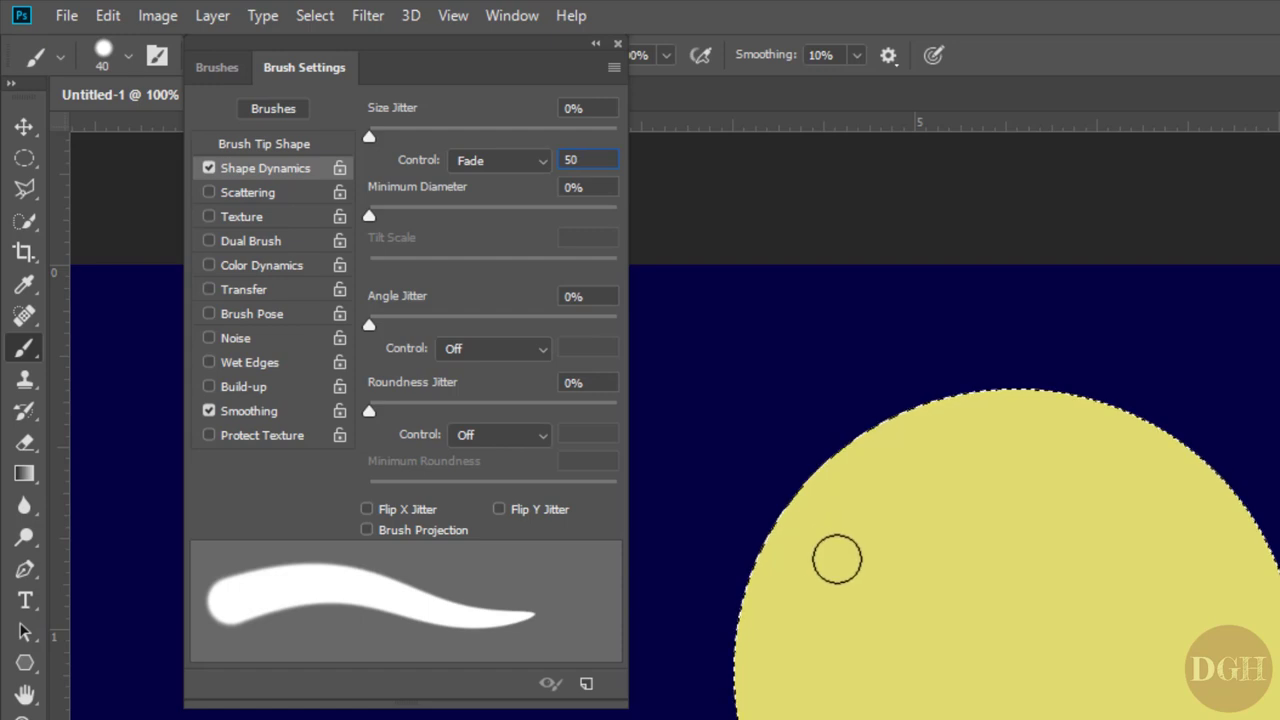
mouse_move(811, 547)
left_mouse_down()
mouse_move(970, 550)
mouse_move(1143, 509)
left_mouse_up()
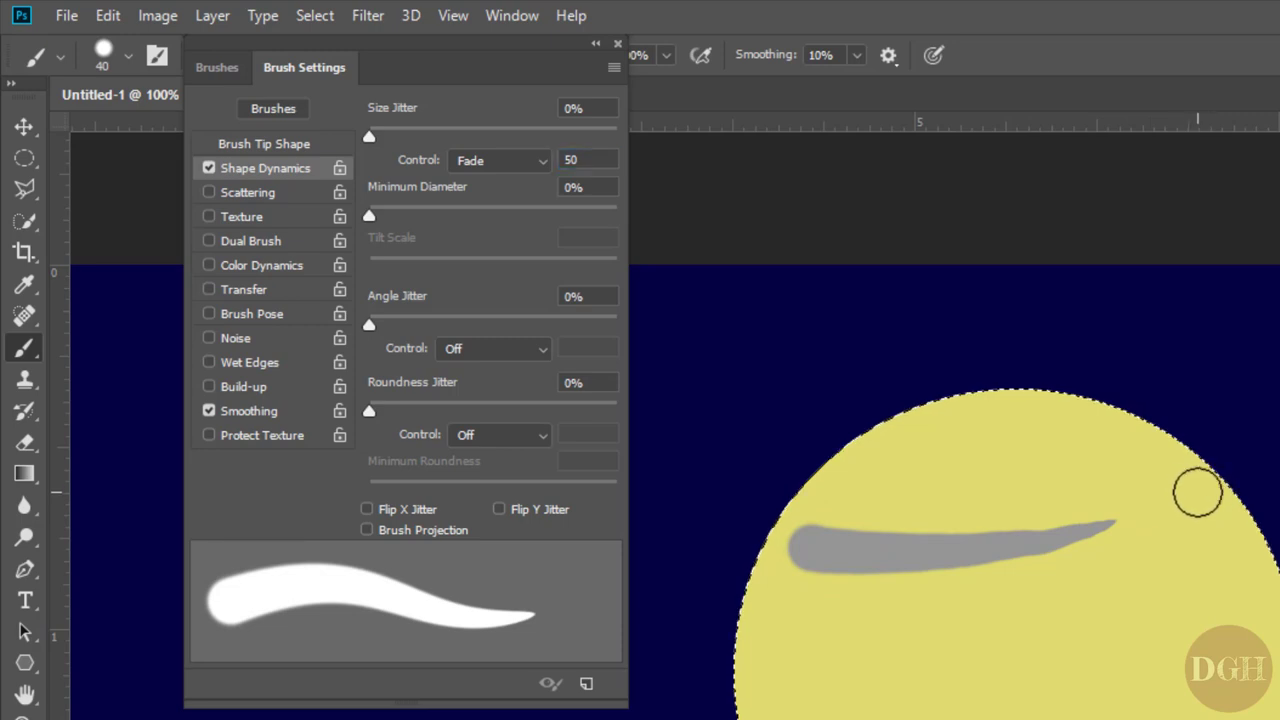
type("65")
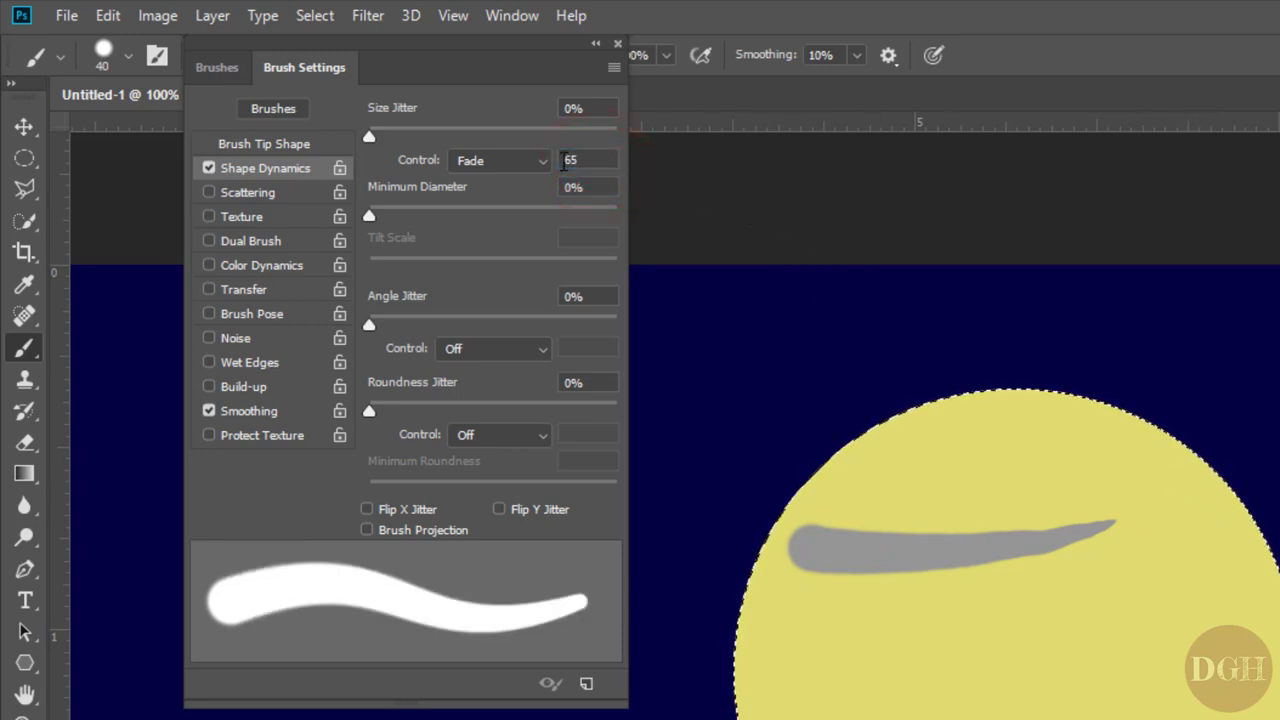
mouse_move(1245, 541)
left_mouse_down()
mouse_move(1151, 594)
mouse_move(1075, 611)
mouse_move(840, 646)
mouse_move(750, 642)
left_mouse_up()
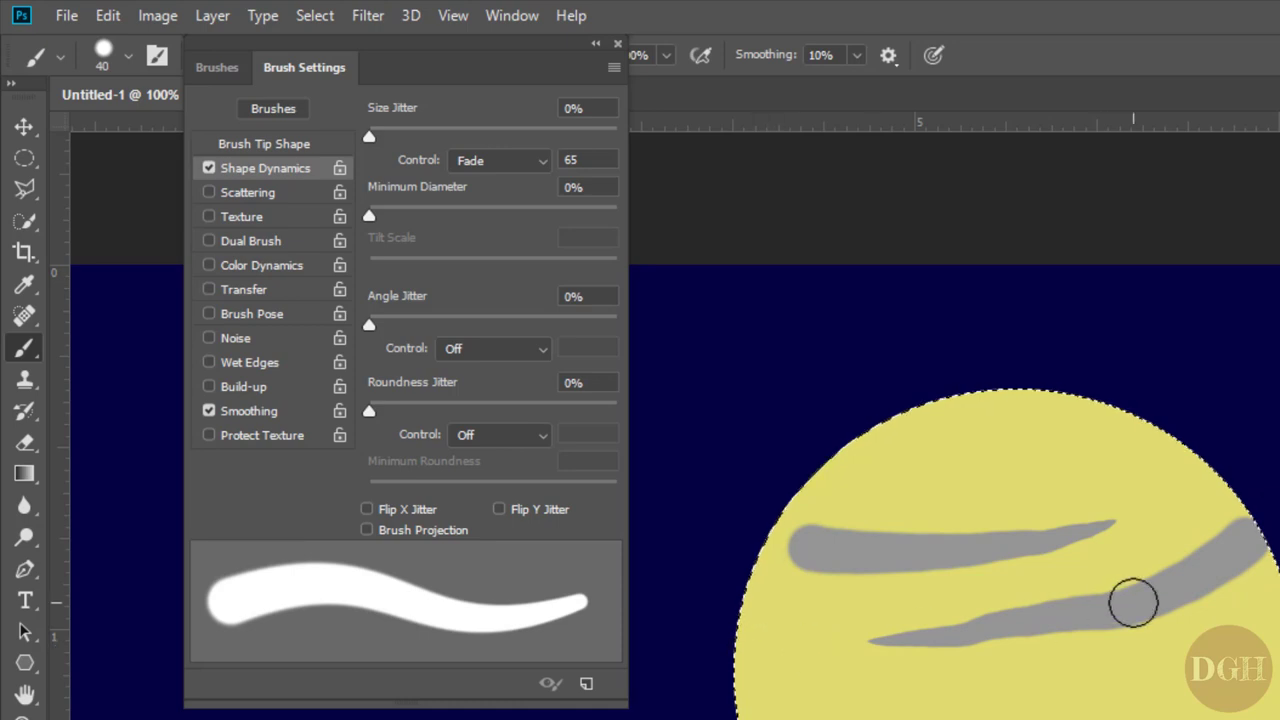
key("ctrl+z")
mouse_move(1241, 537)
left_mouse_down()
mouse_move(1192, 573)
mouse_move(1043, 626)
mouse_move(754, 657)
mouse_move(738, 700)
left_mouse_up()
Step: Set the size fade to 75 steps and paint two tapered stripes across the planet's lower half, the second with a 45 px brush
double_click(584, 158)
type("75")
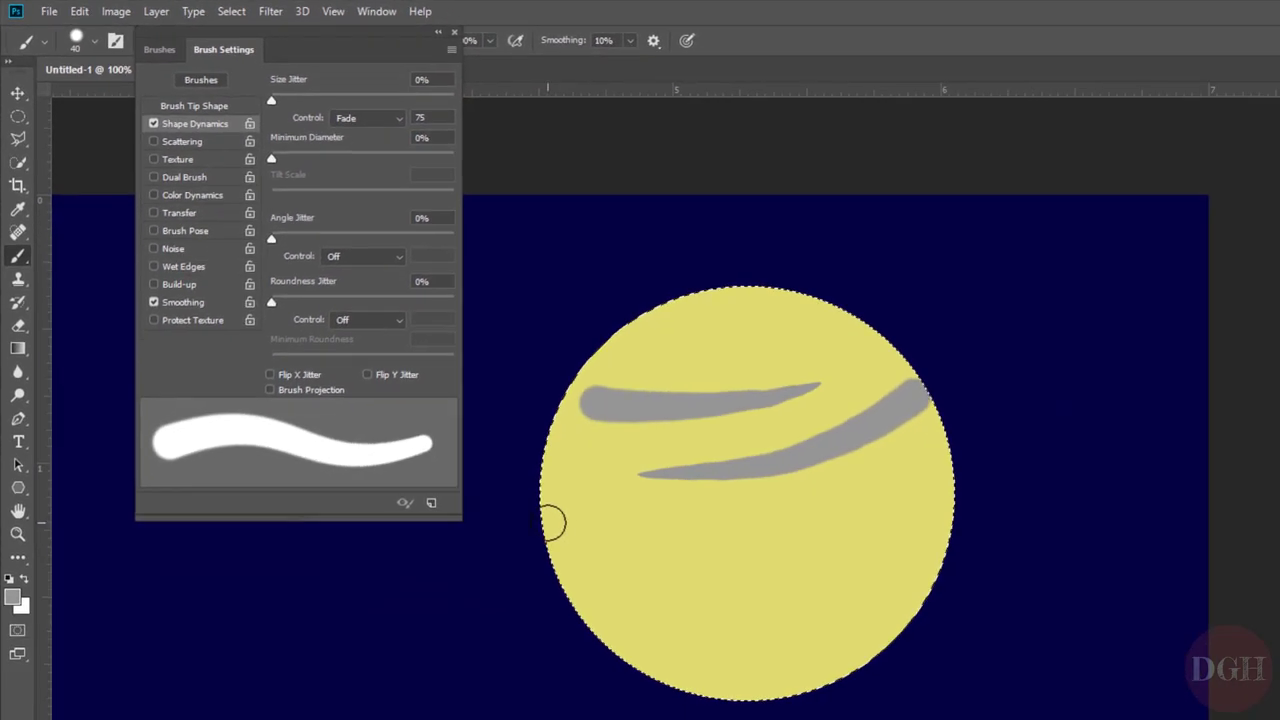
left_click_drag(738, 708, 809, 719)
mouse_move(595, 530)
left_mouse_down()
mouse_move(714, 531)
mouse_move(909, 471)
left_mouse_up()
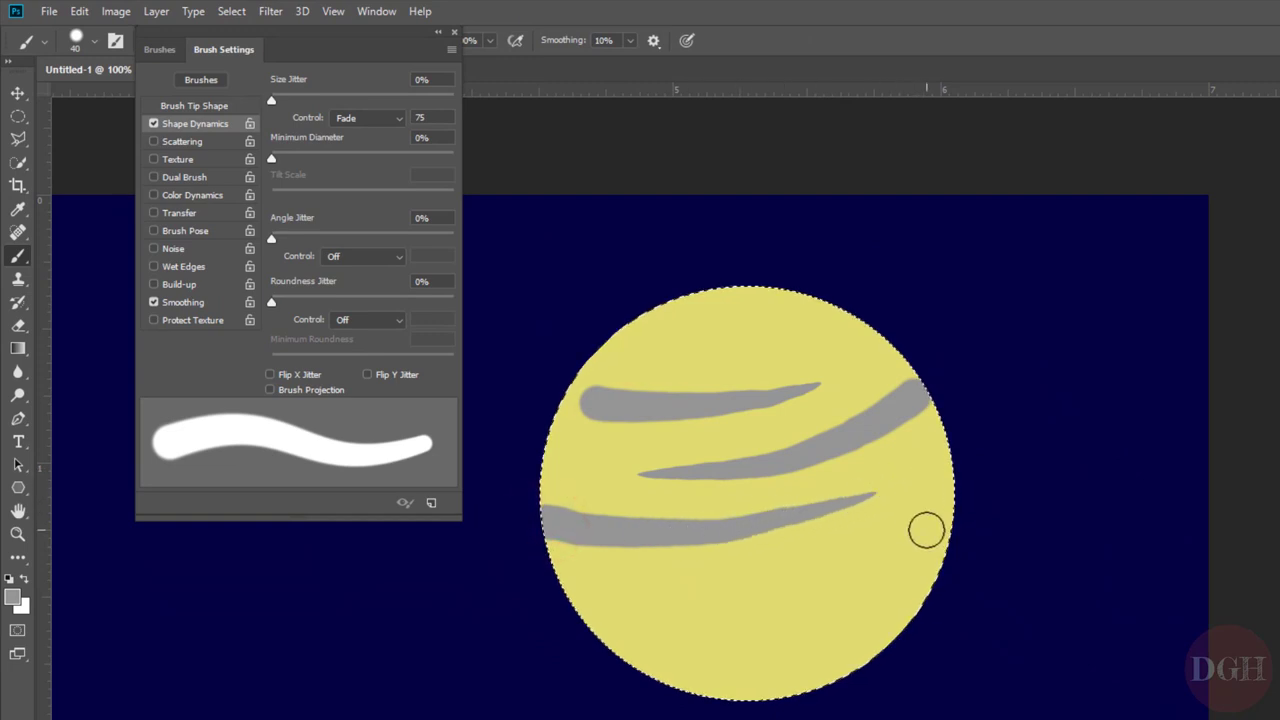
key("bracketright")
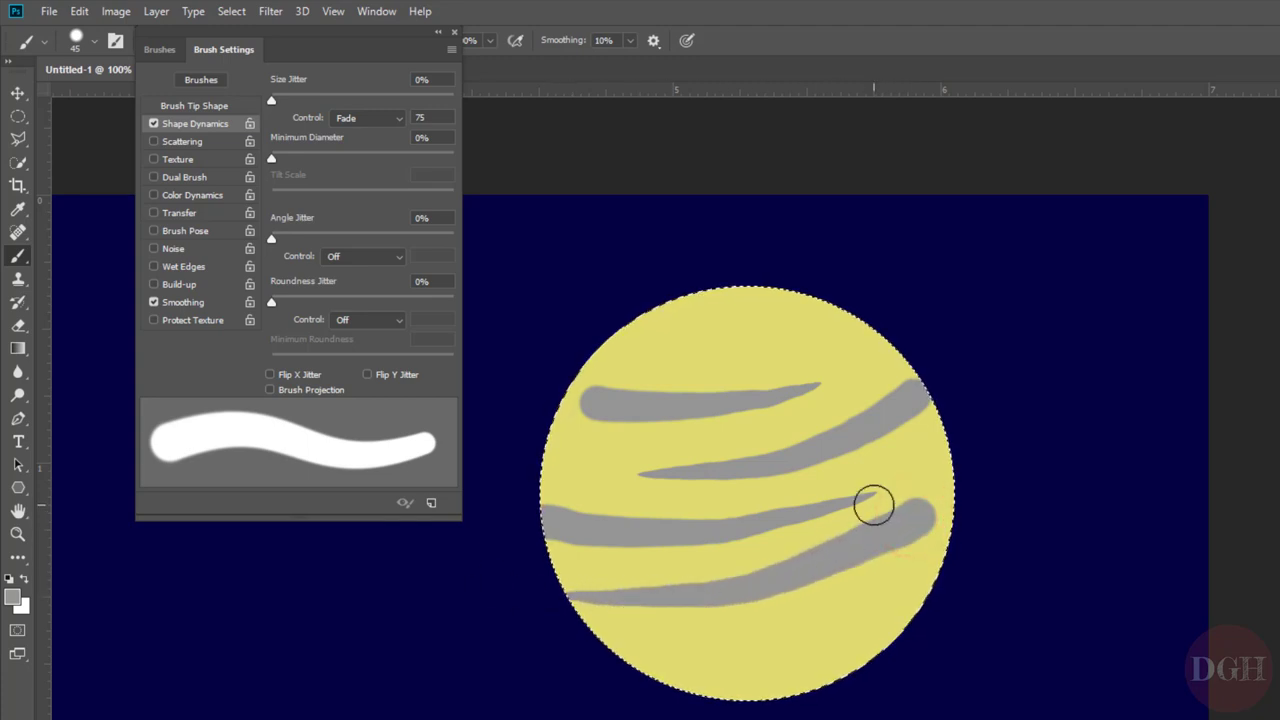
Step: Reduce the brush size and paint a thinner tapered stripe from the planet's upper-right edge toward its left side
key("bracketleft")
key("bracketleft")
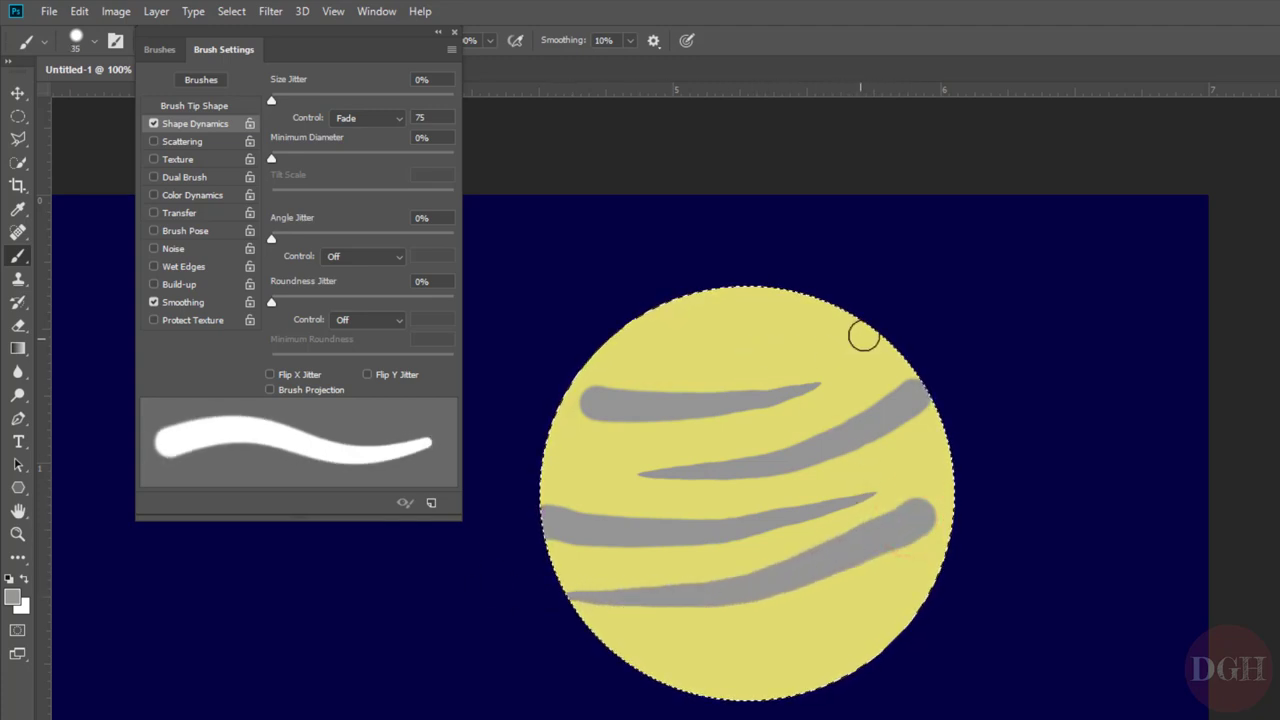
key("bracketleft")
left_click_drag(866, 335, 828, 344)
Step: Paint short tapered stripes near the planet's top and bottom with a 25 px brush and 60 fade steps, and close the brush settings
key("bracketleft")
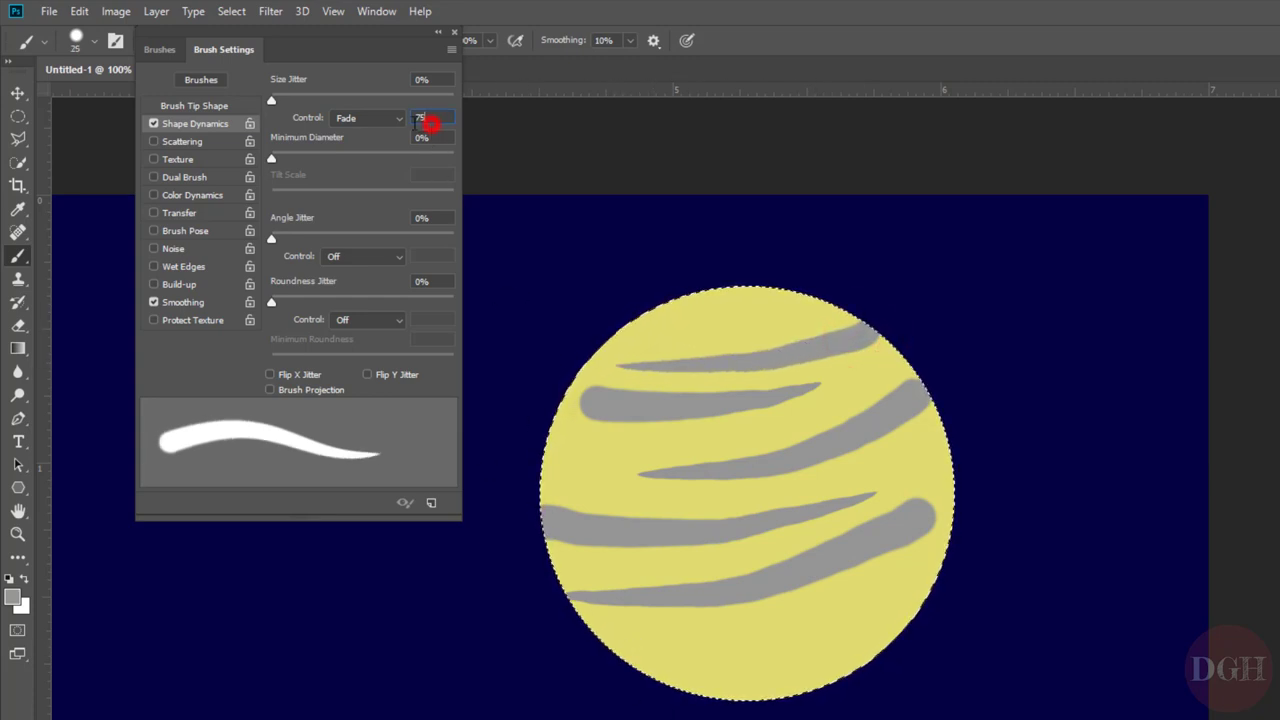
key("Return")
type("60")
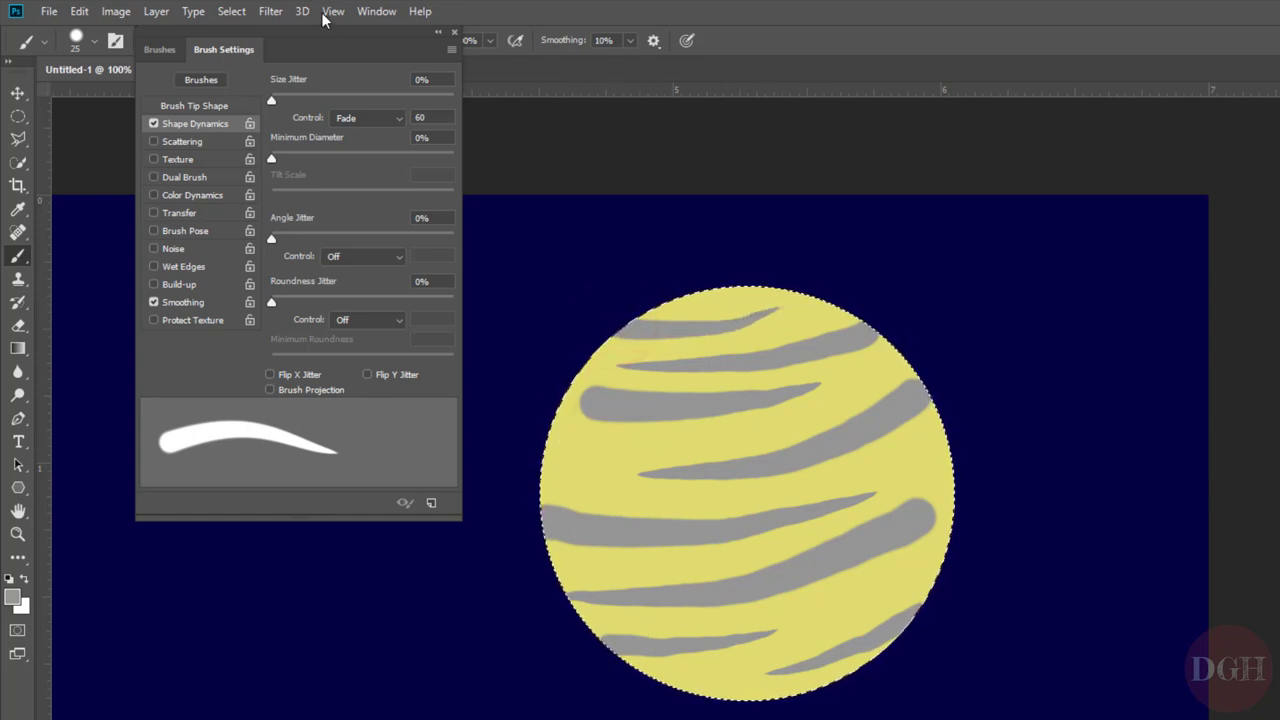
left_click(454, 31)
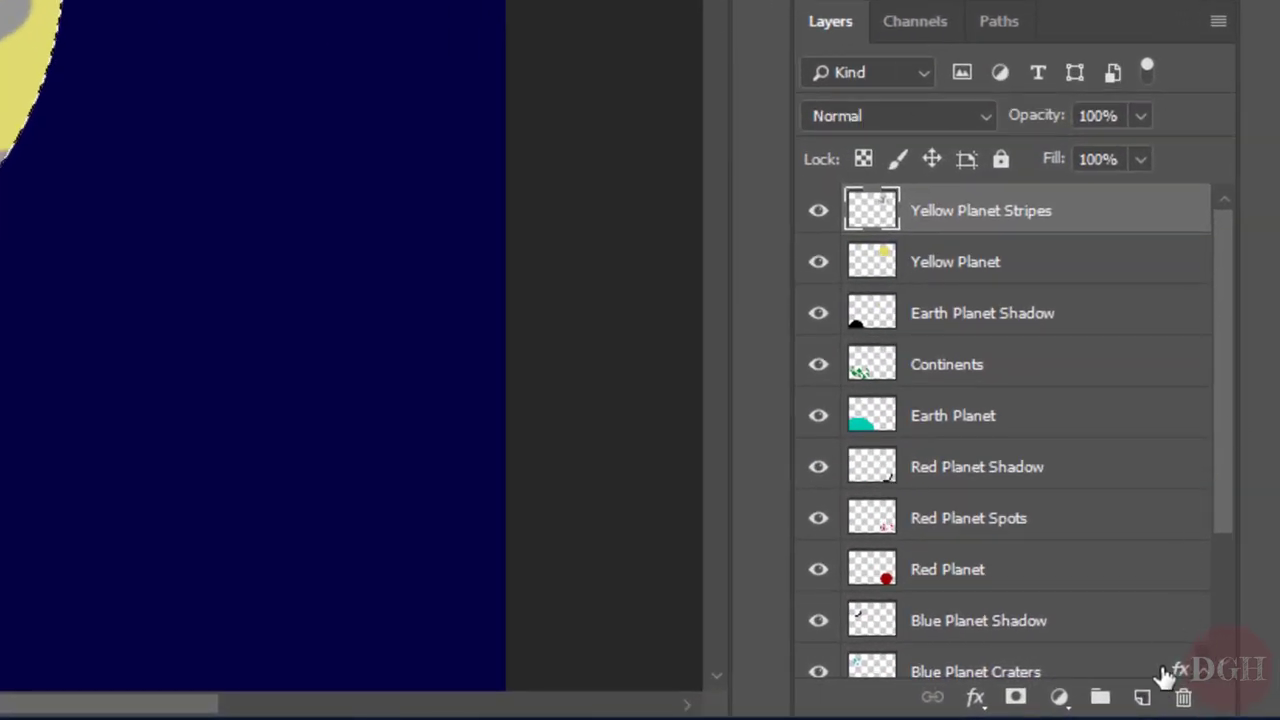
Step: Add a new layer above Yellow Planet Stripes and name it Yellow Planet Shadow
left_click(1145, 699)
double_click(951, 209)
type("Yellow Planet Shadow")
key("Return")
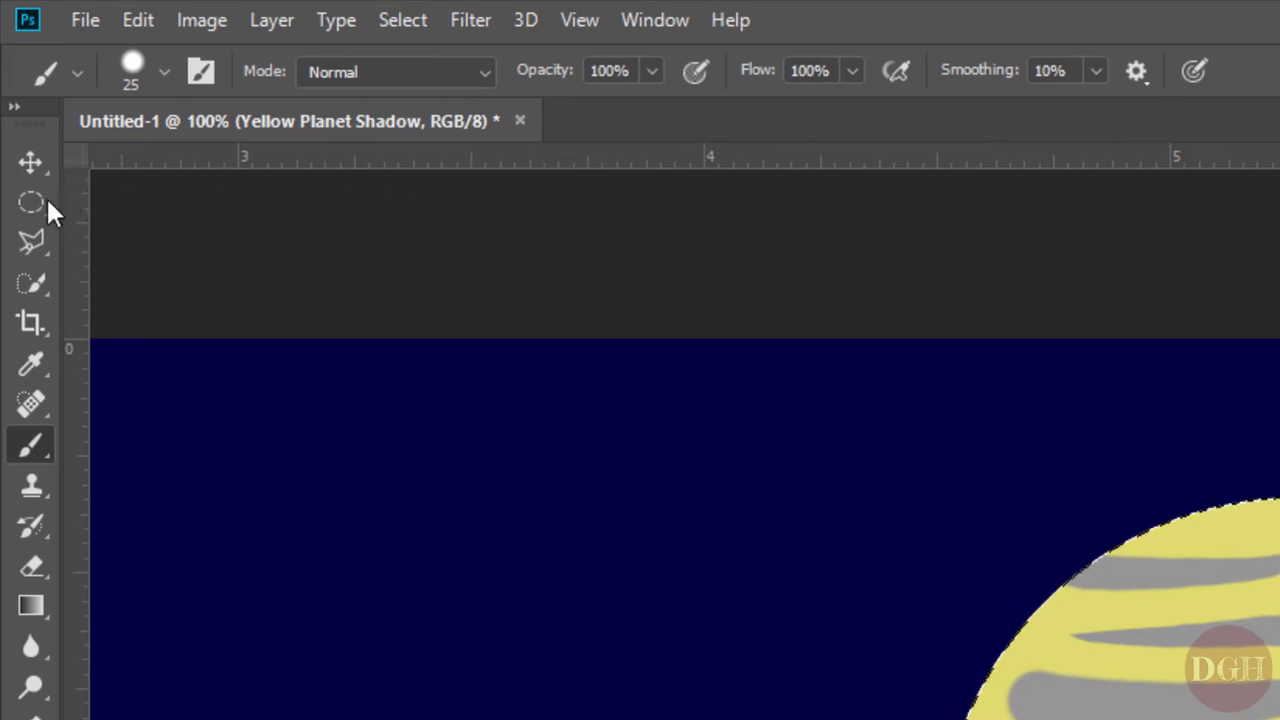
Step: Subtract an offset ellipse from the planet selection and fill the remaining lower-right crescent with black on the Yellow Planet Shadow layer
left_click(32, 202)
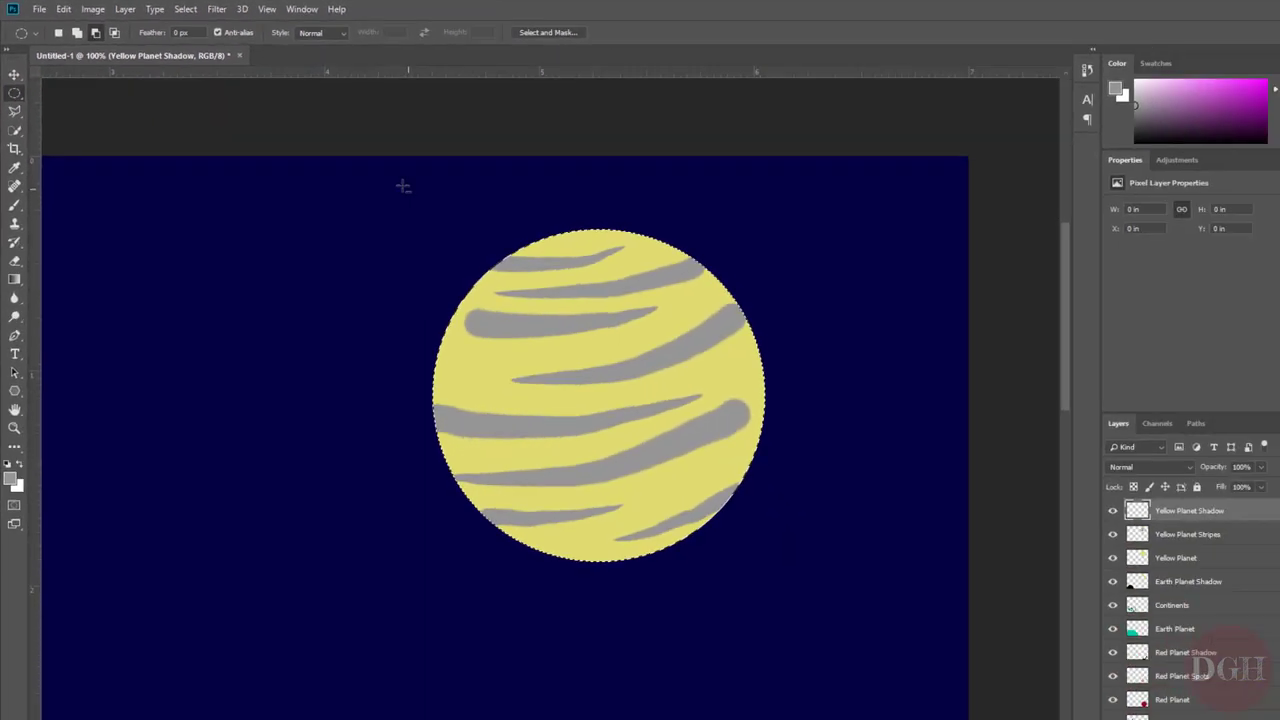
left_click_drag(374, 173, 684, 491)
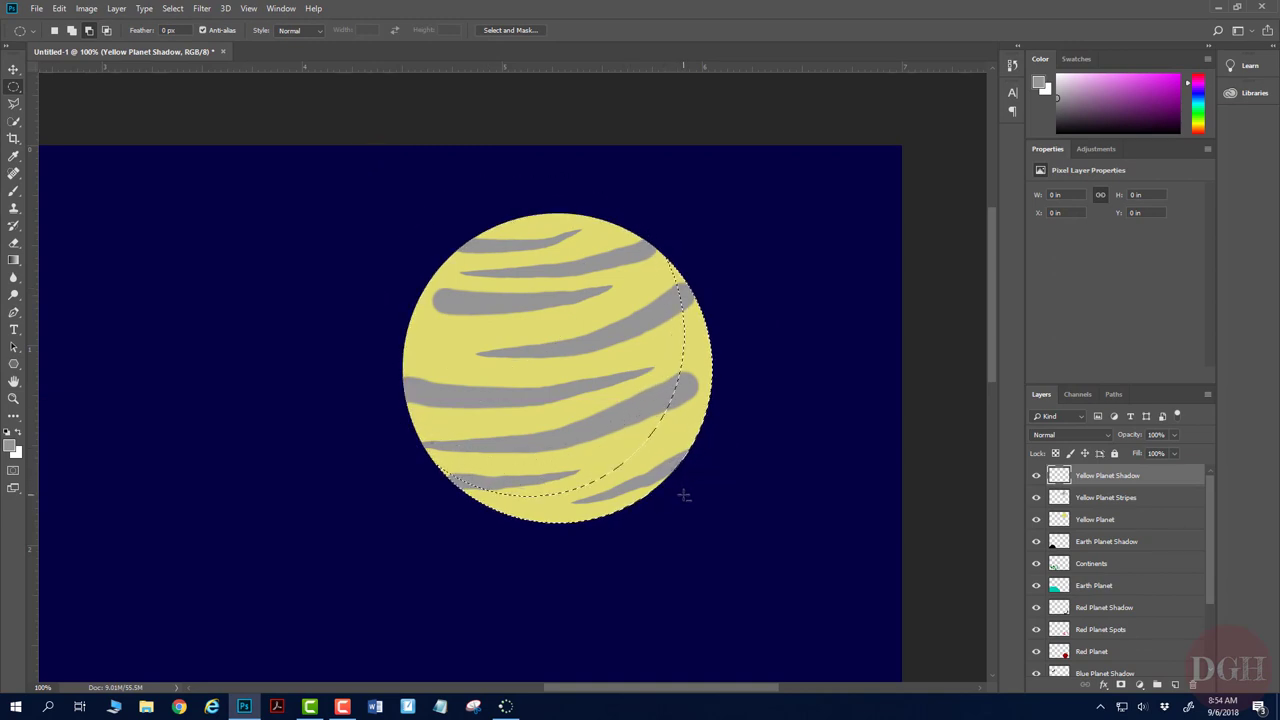
key("shift+BackSpace")
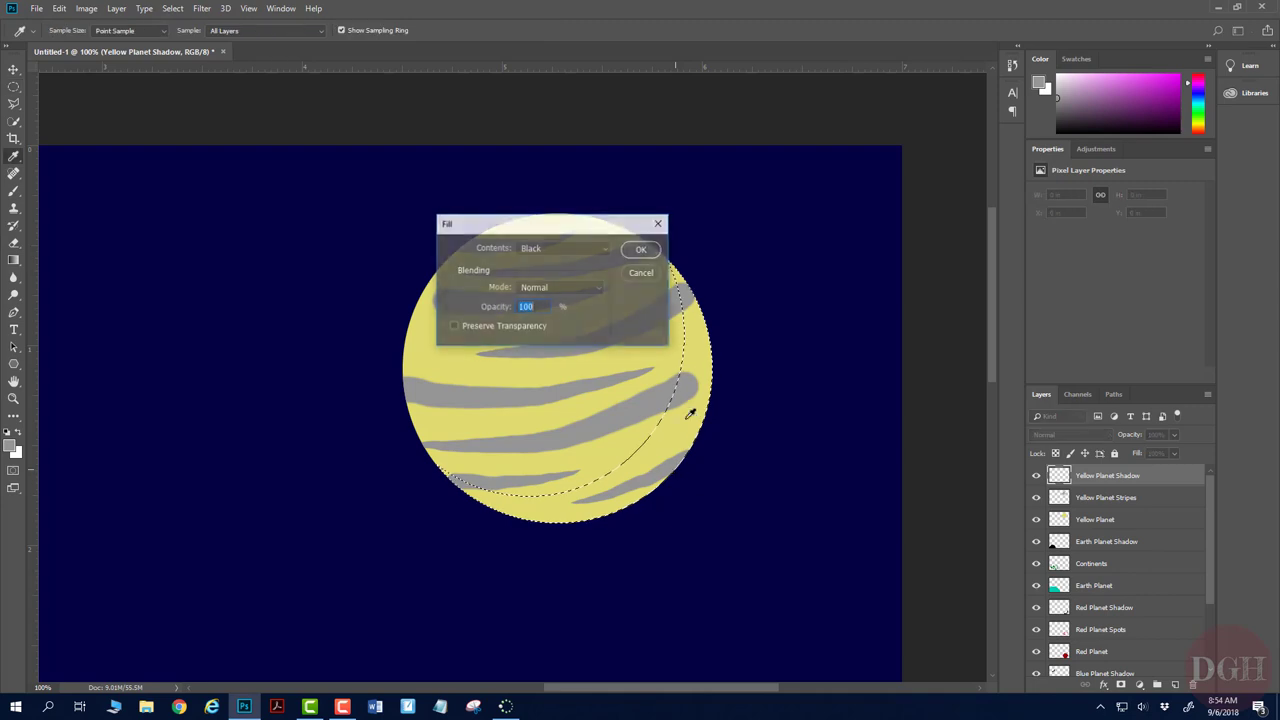
left_click(563, 250)
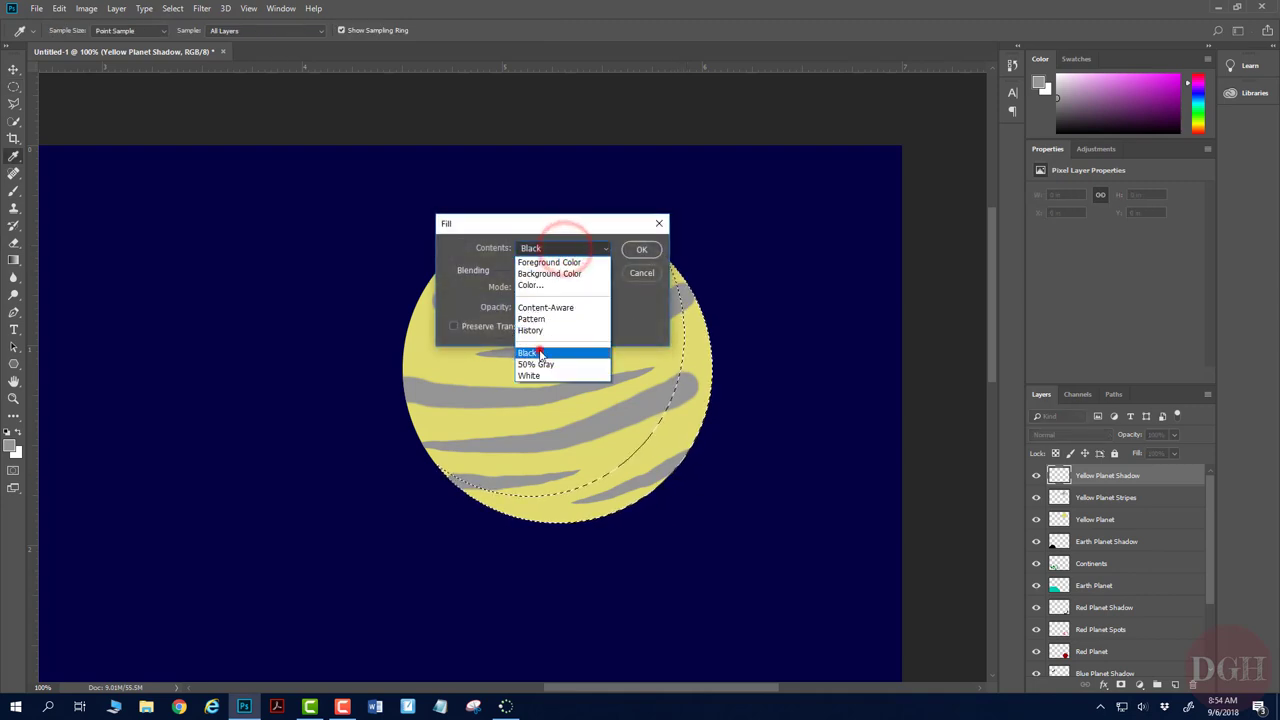
left_click(538, 350)
left_click(632, 255)
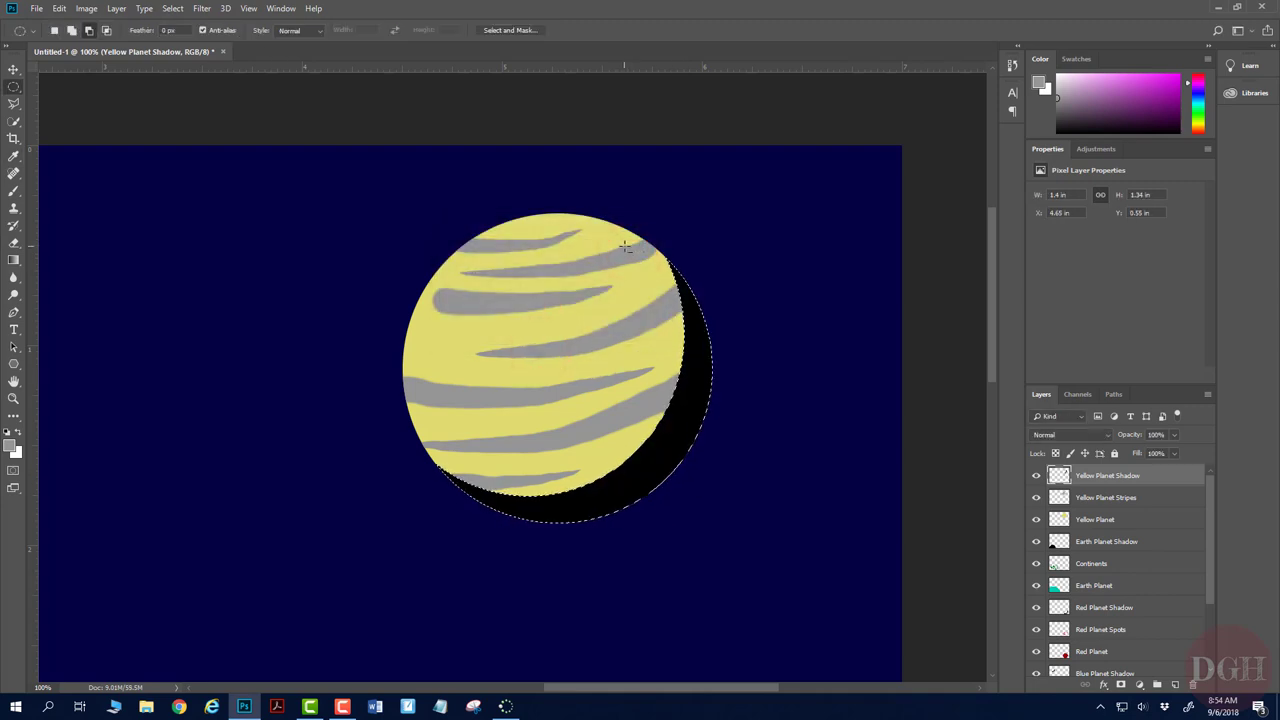
Step: Deselect the crescent and lower the Yellow Planet Shadow layer's opacity to 29%
key("ctrl+d")
left_click(1174, 436)
left_click_drag(1129, 453, 1132, 454)
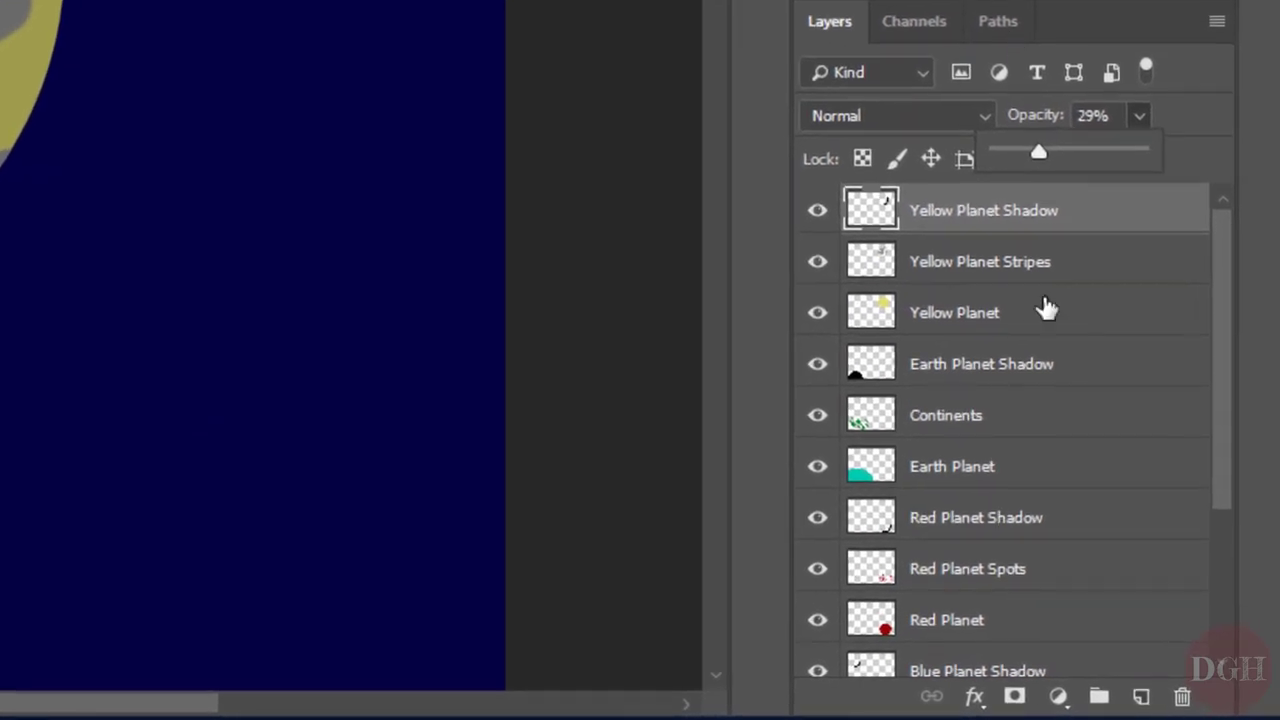
Step: Add a new layer above Yellow Planet Shadow and name it Yellow Planet Rings
left_click(1141, 696)
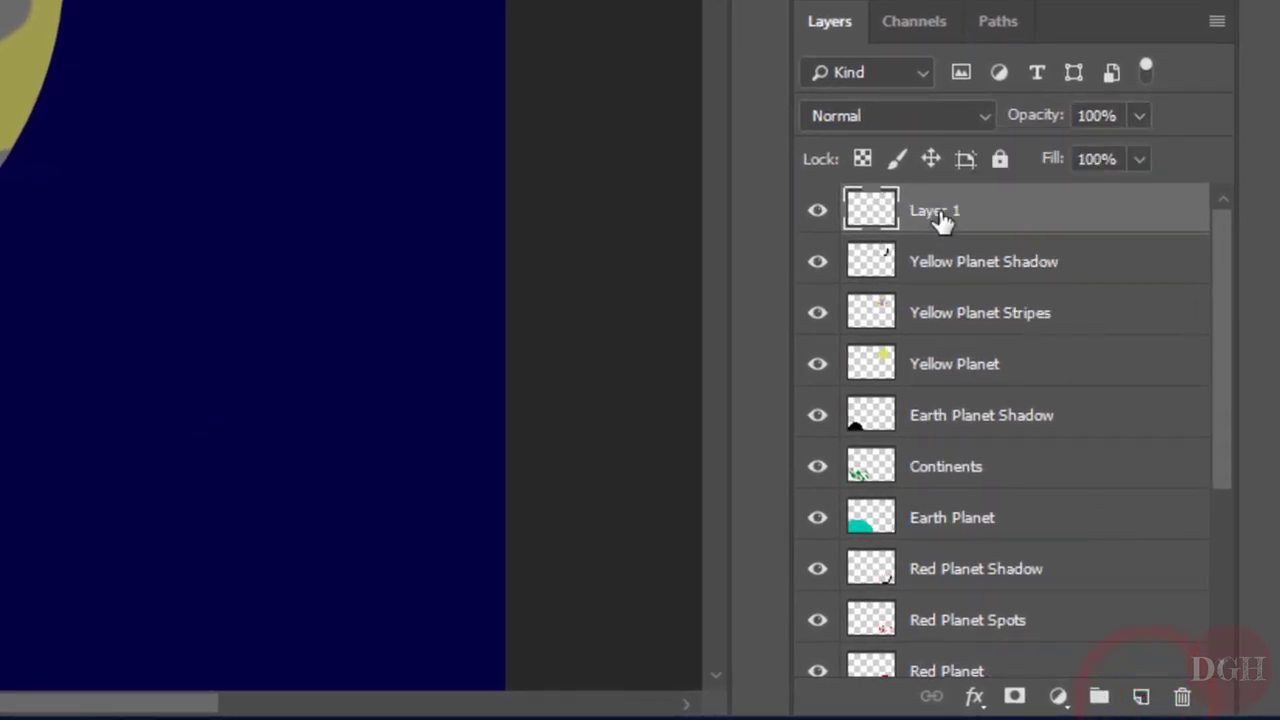
double_click(940, 211)
type("Yellow")
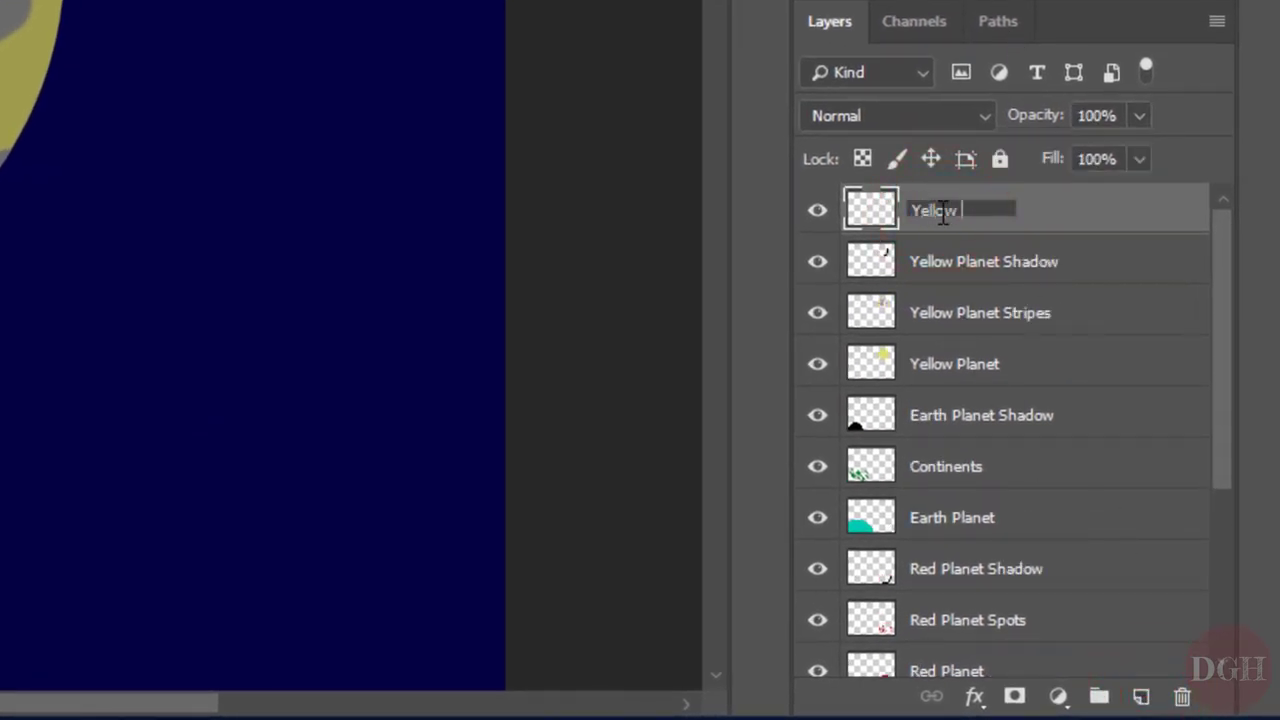
type(" Planet Rings")
key("Return")
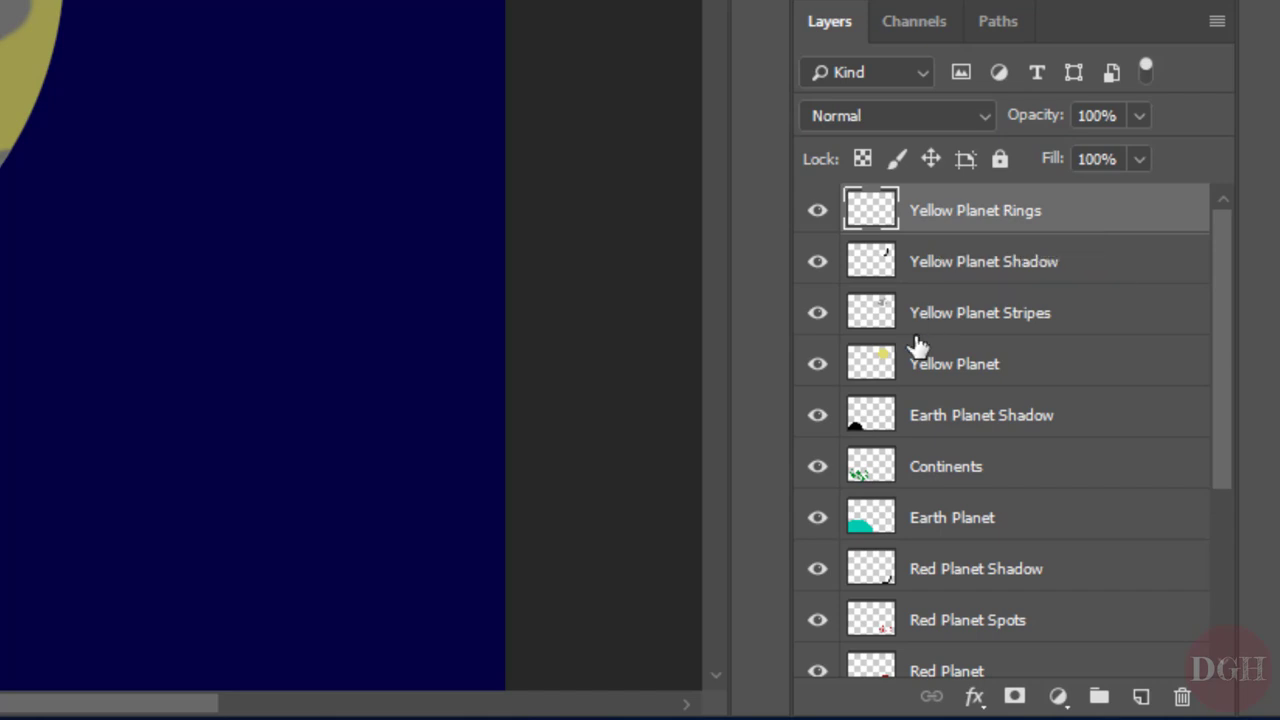
Step: Load the Yellow Planet outline as a selection and transform it about its center to about 172% width, 39% height and -11° rotation
left_click_drag(917, 345, 874, 372)
left_click(874, 372, "ctrl")
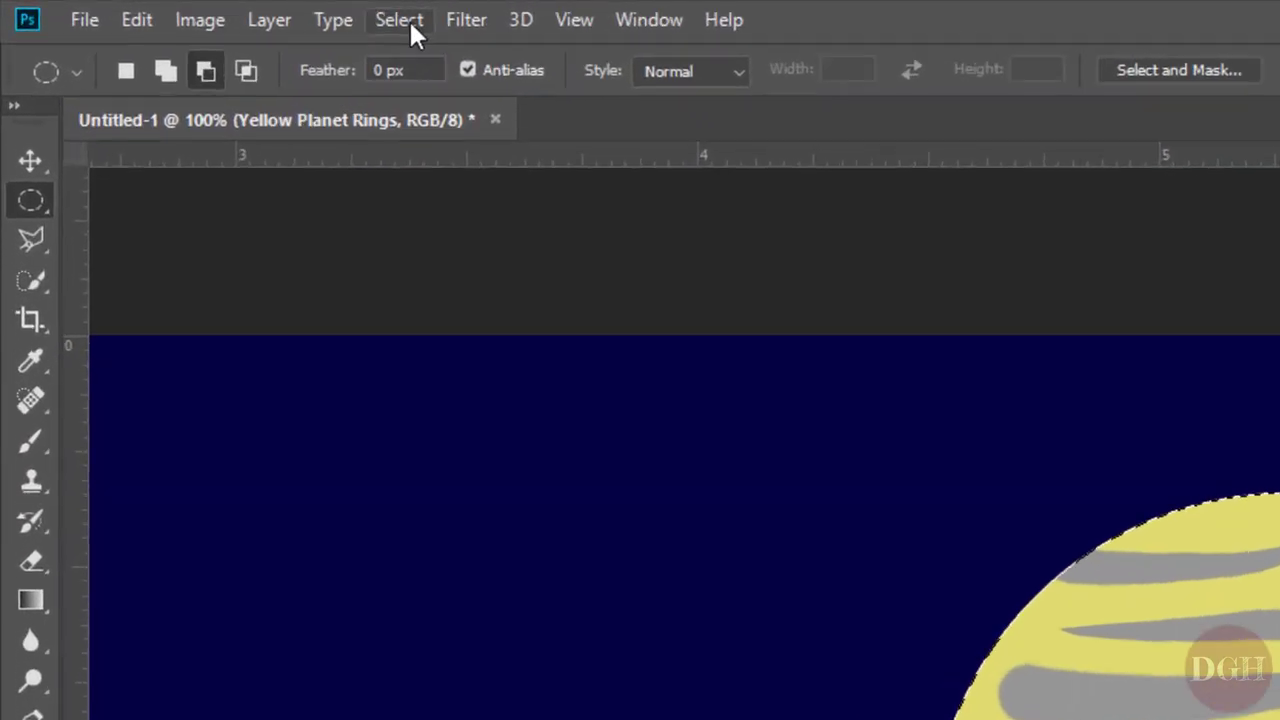
left_click(410, 22)
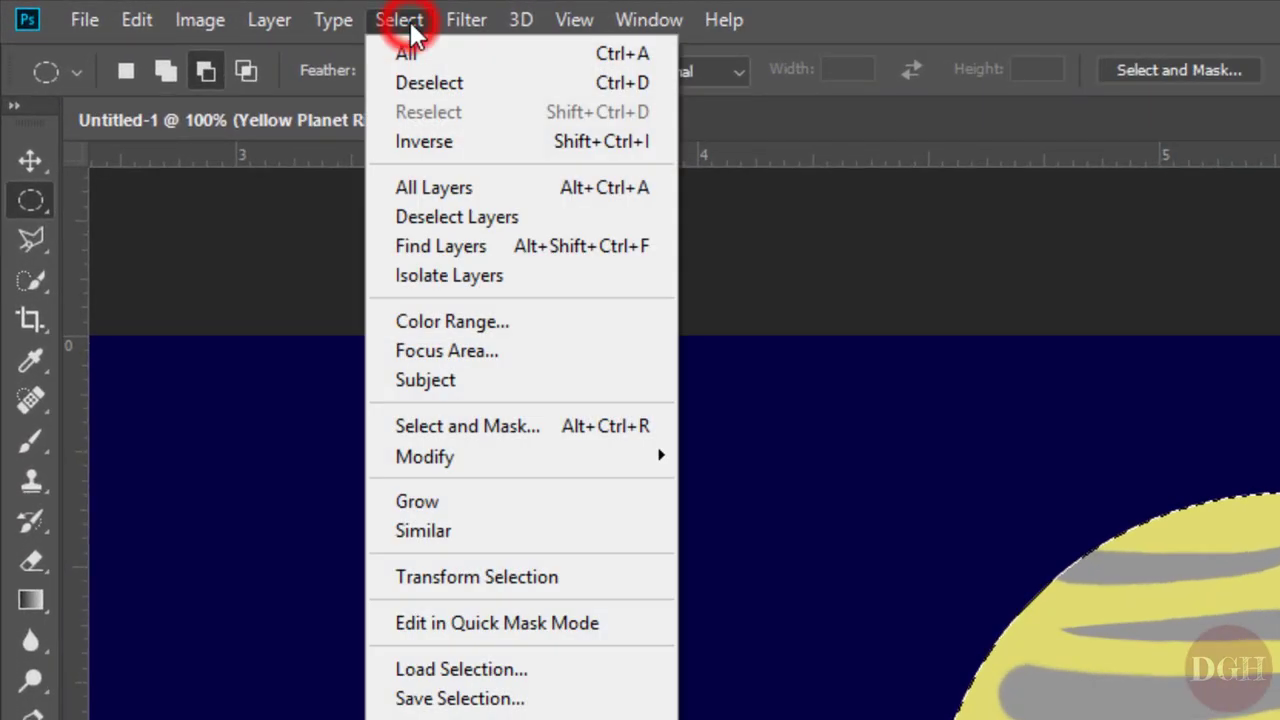
left_click(442, 579)
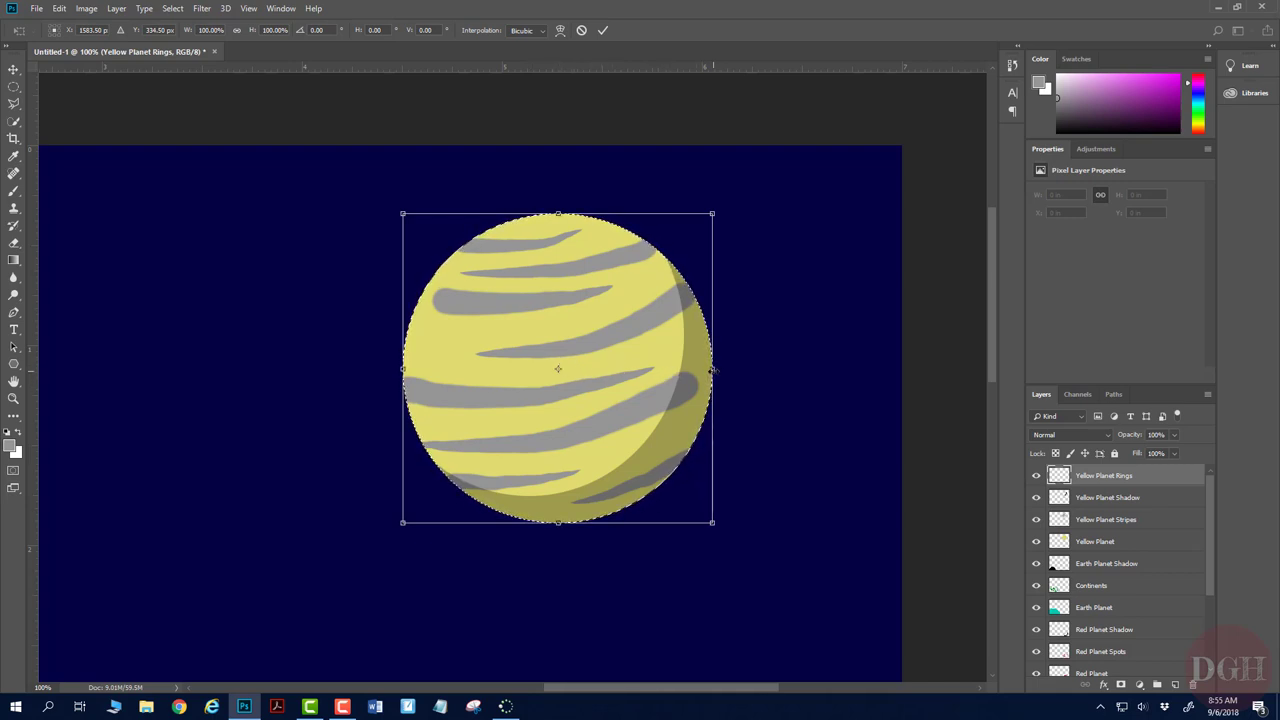
key("alt")
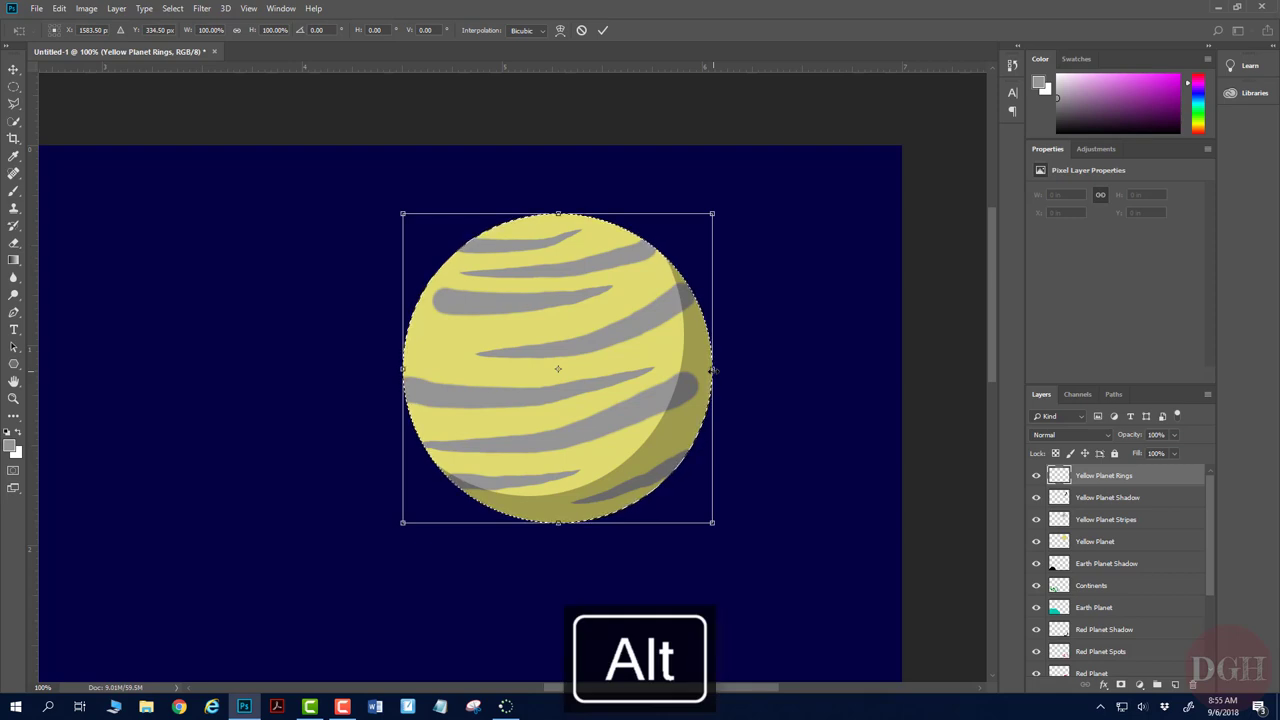
left_click_drag(712, 370, 823, 369)
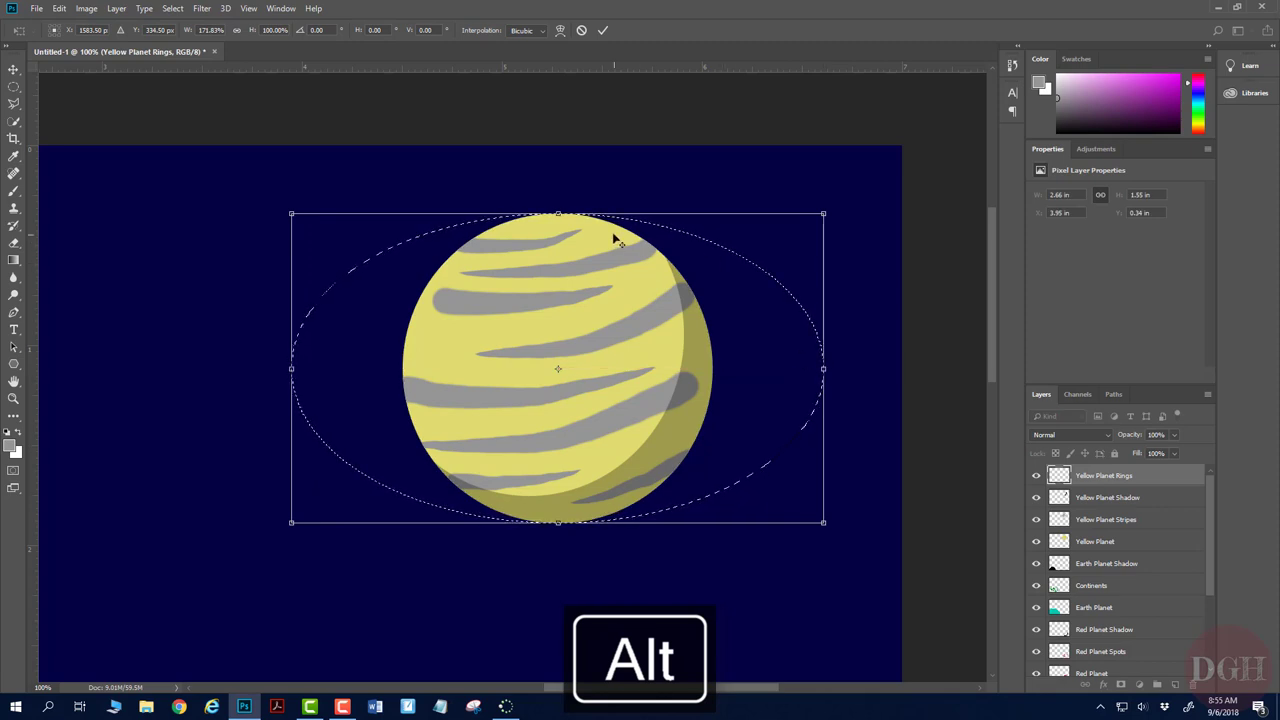
left_click_drag(557, 213, 558, 307)
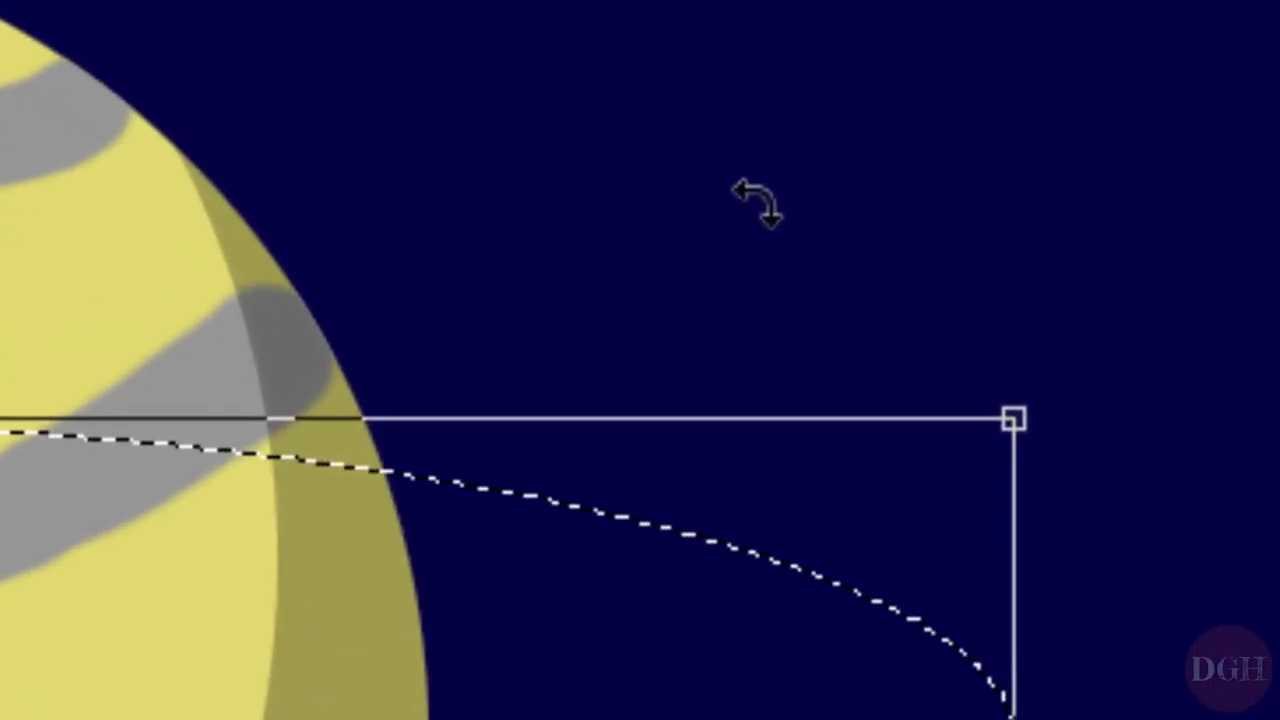
left_click_drag(793, 250, 631, 41)
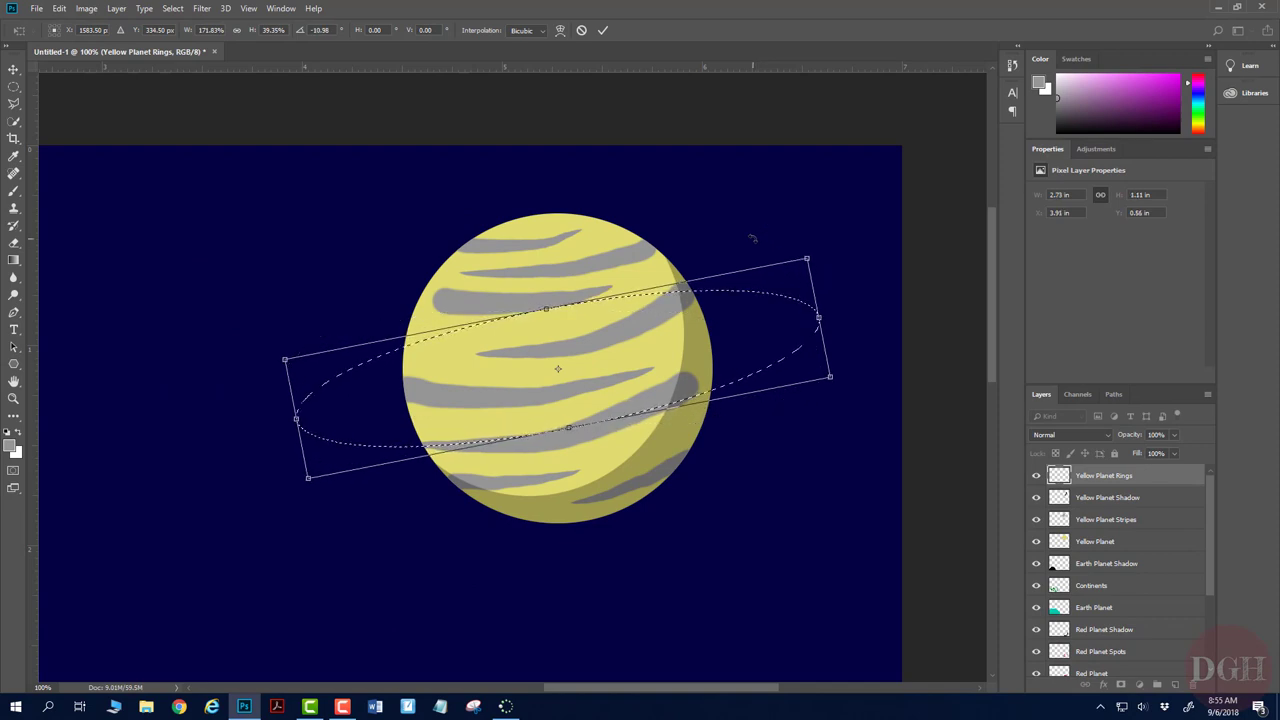
key("Return")
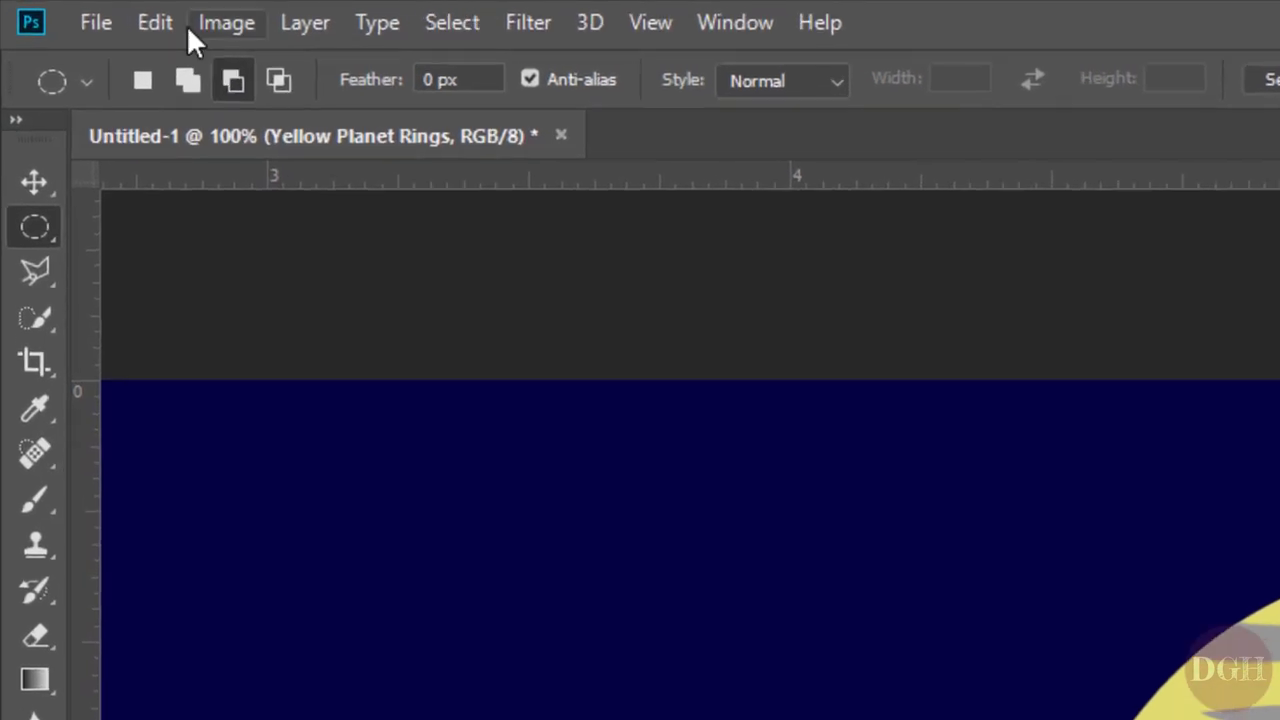
Step: Stroke the tilted elliptical selection with a 7 px centered line in magenta d300e0
left_click(62, 9)
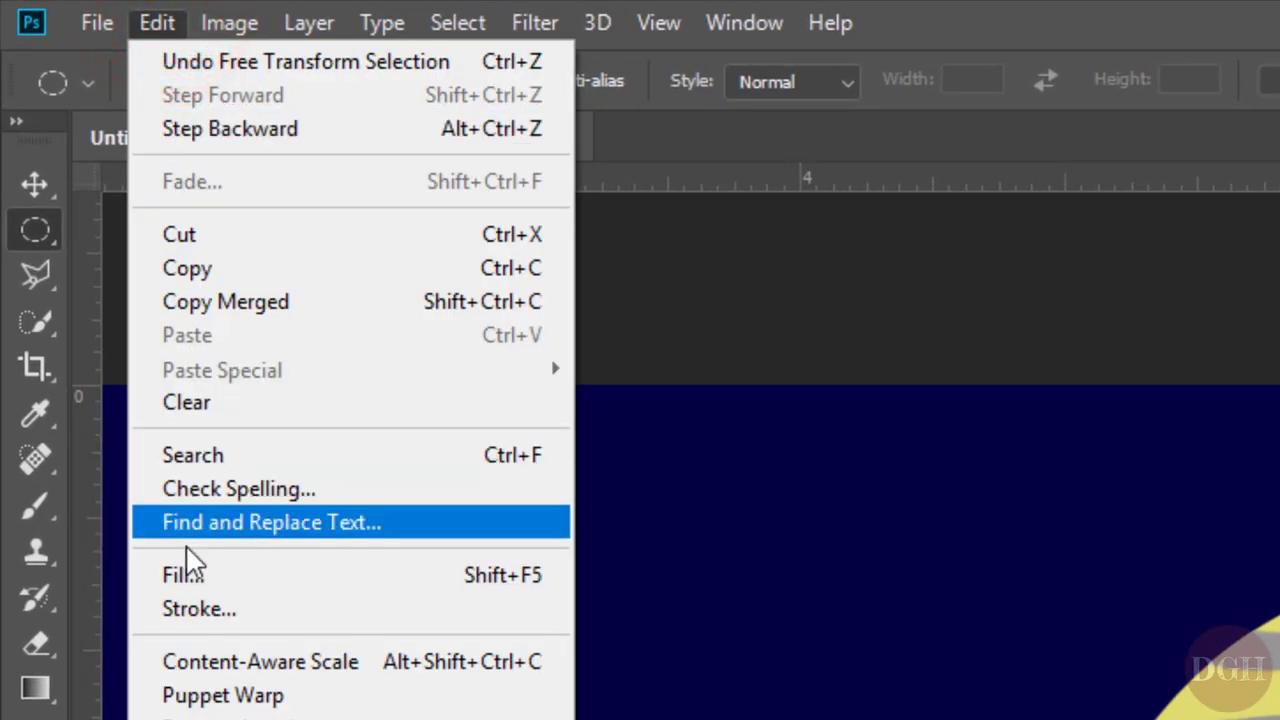
left_click(192, 620)
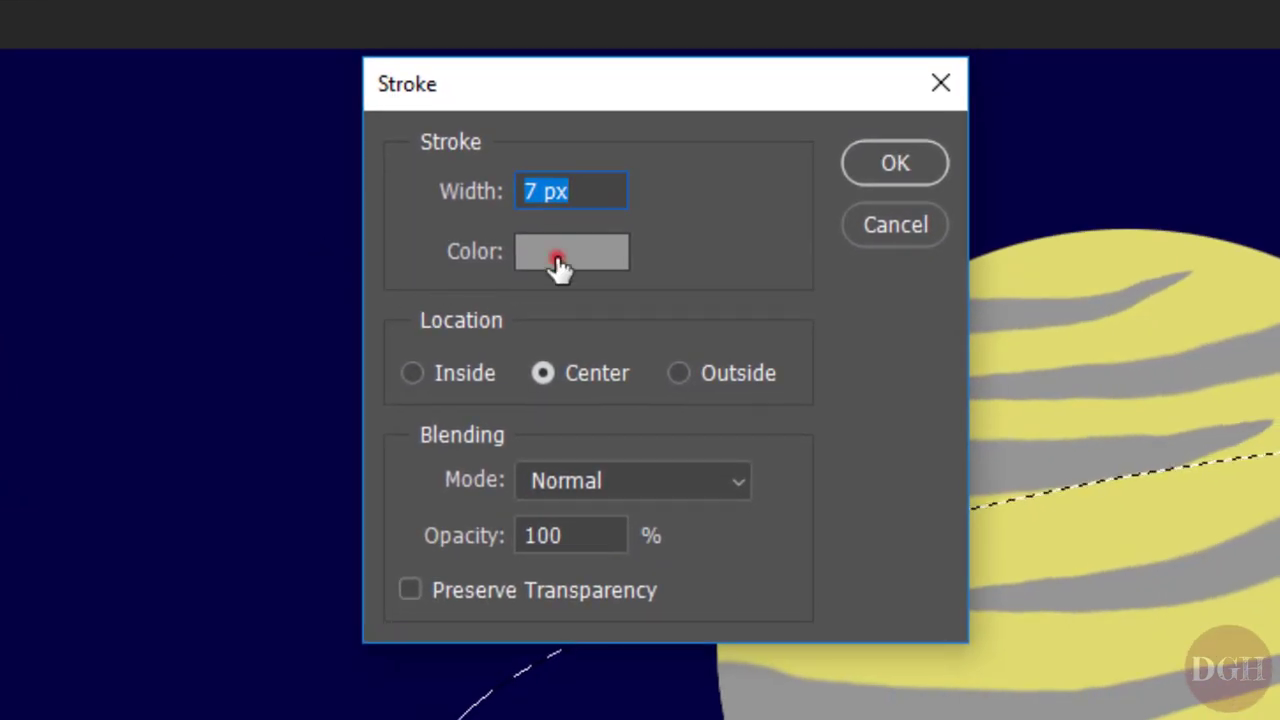
left_click(558, 262)
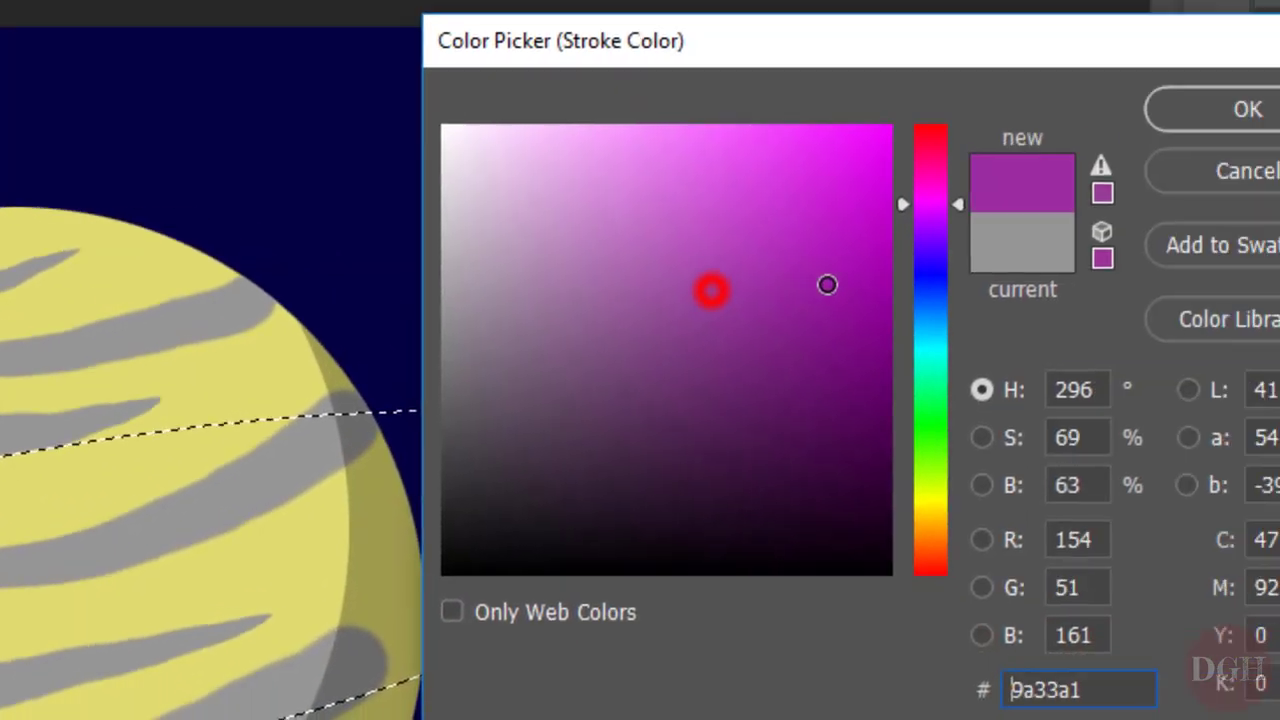
type("c000cc")
left_click_drag(711, 197, 790, 174)
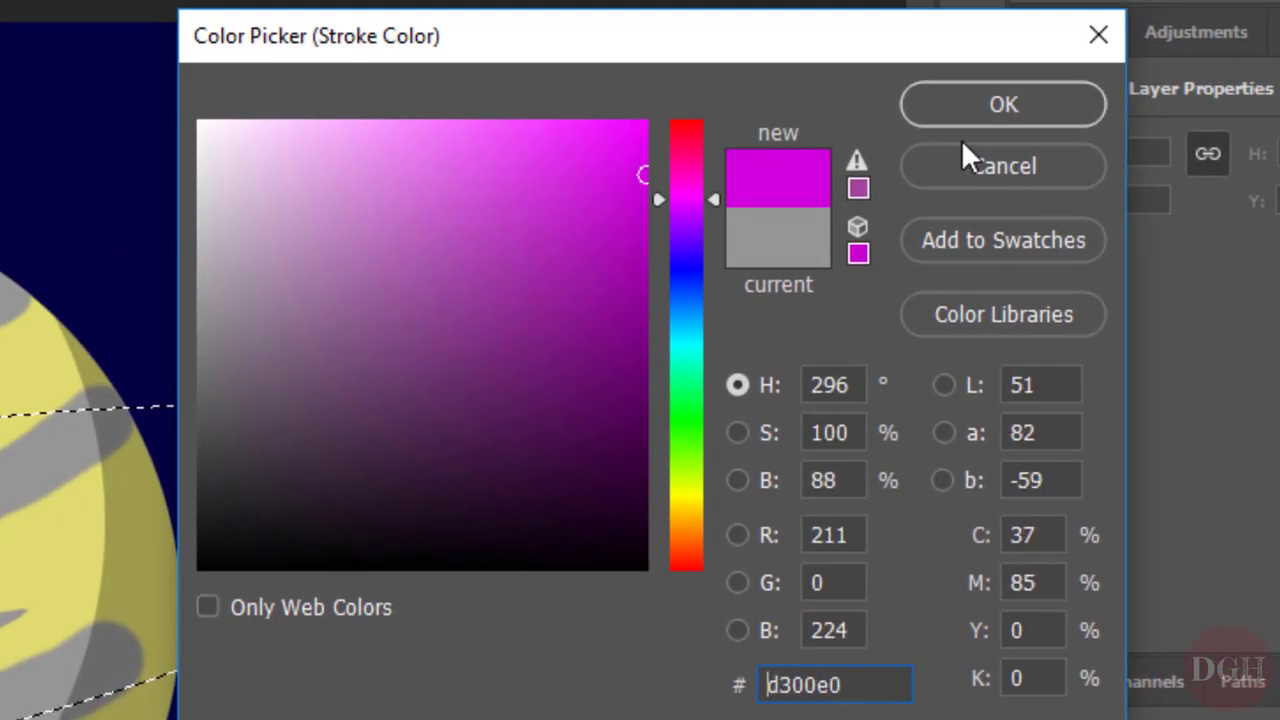
left_click(1004, 105)
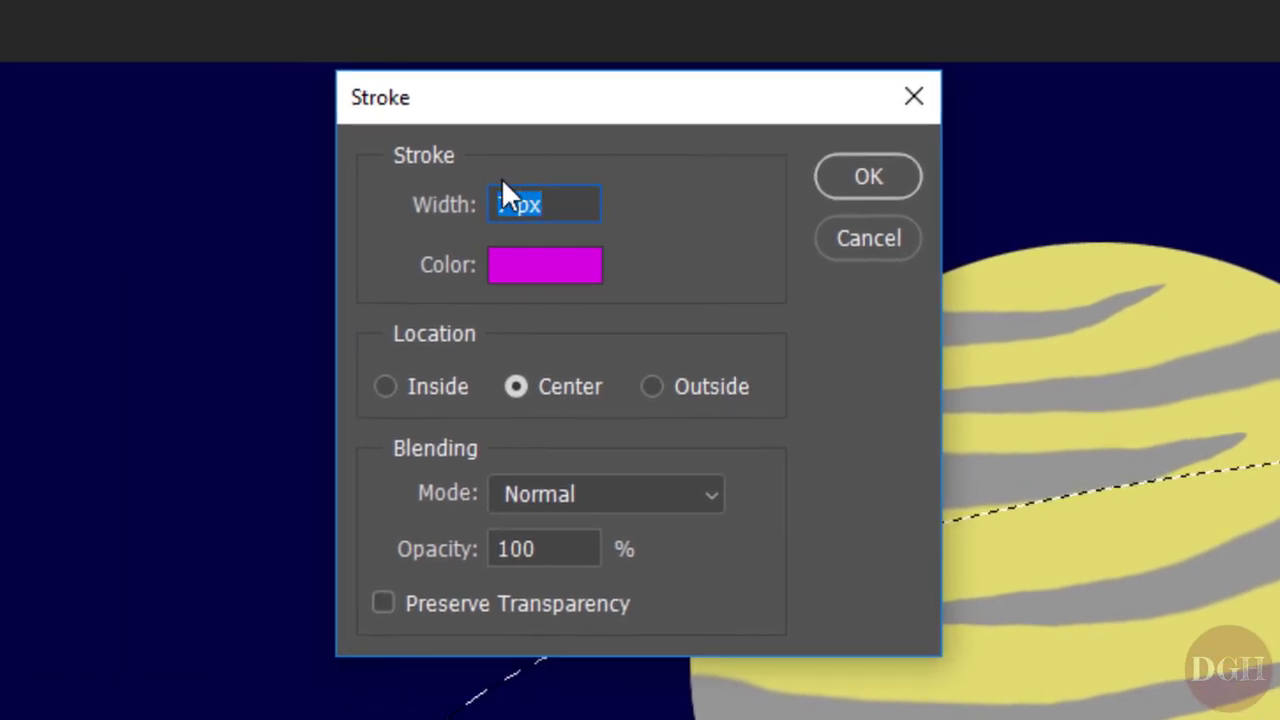
left_click_drag(541, 204, 490, 204)
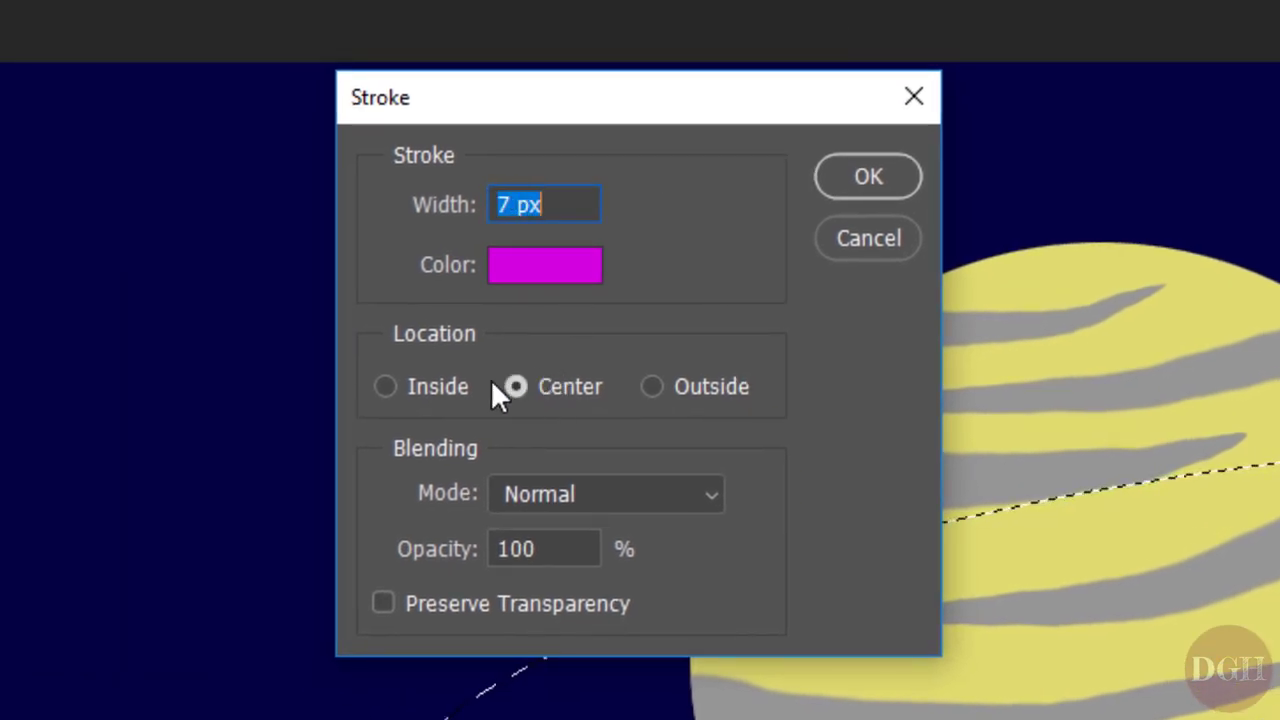
left_click(889, 174)
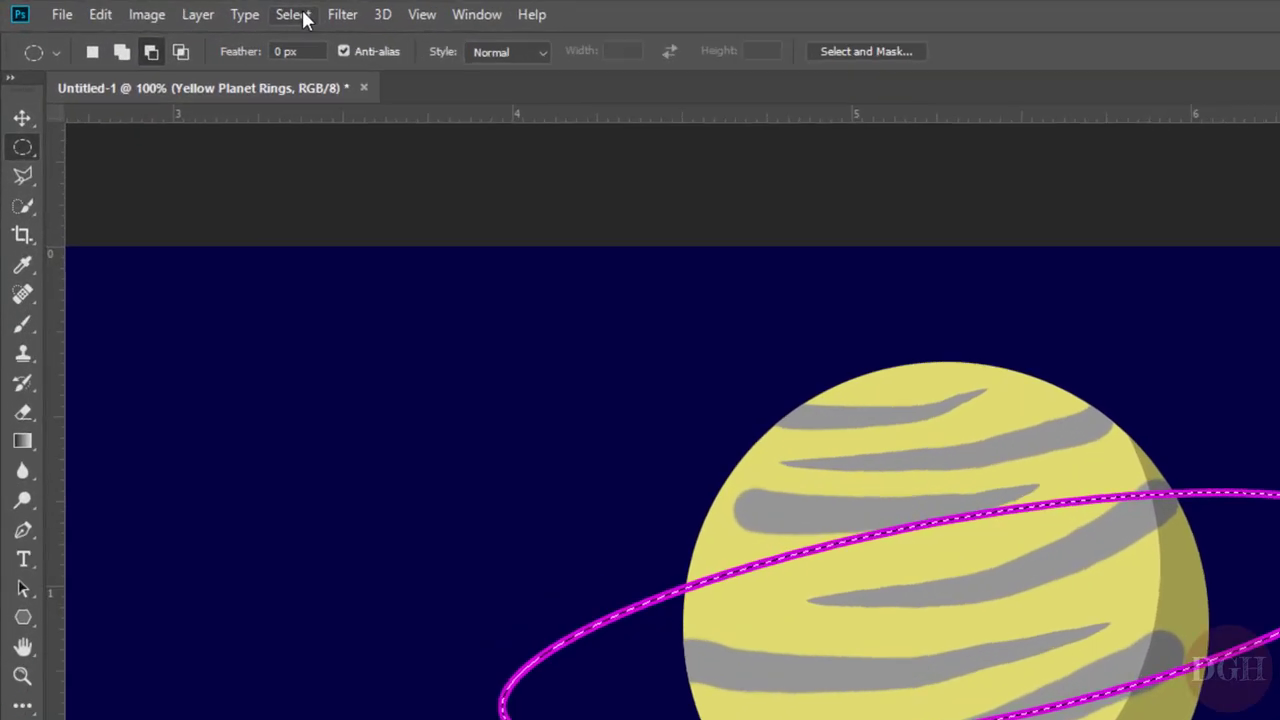
Step: Shrink the ring selection proportionally about its center to about 92% and stroke it with the same 7 px magenta line
left_click(177, 9)
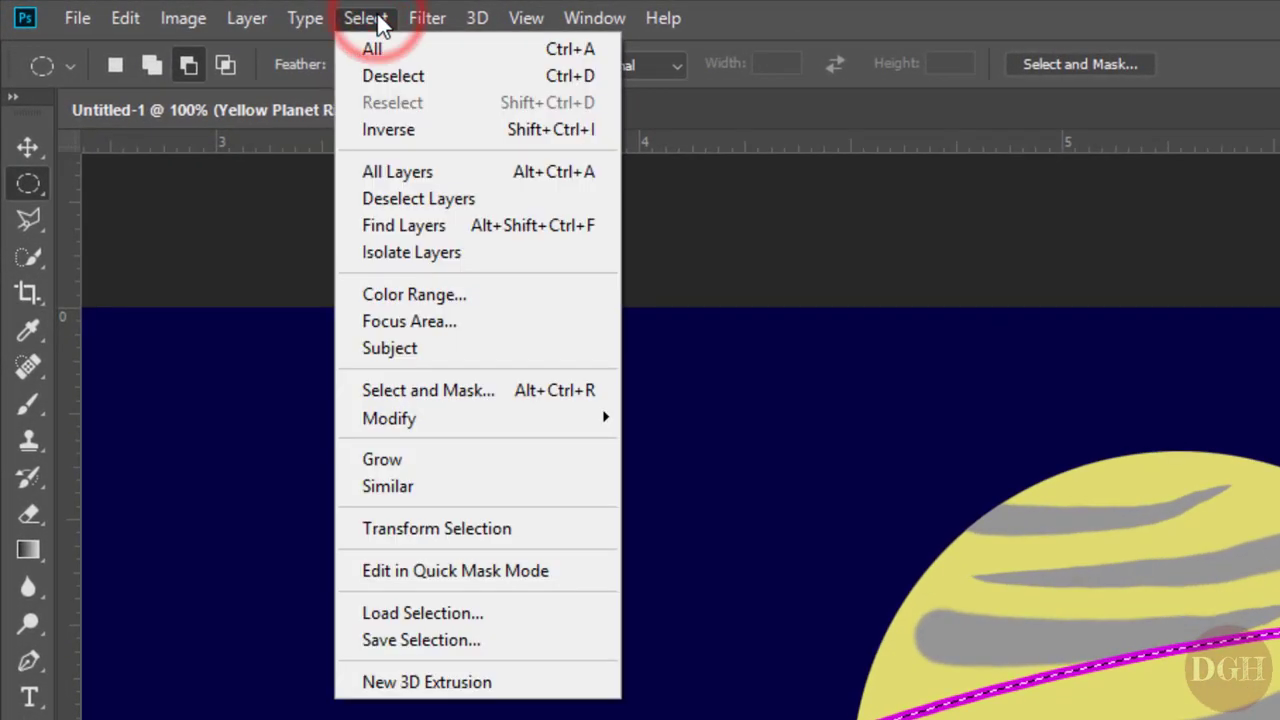
left_click(420, 529)
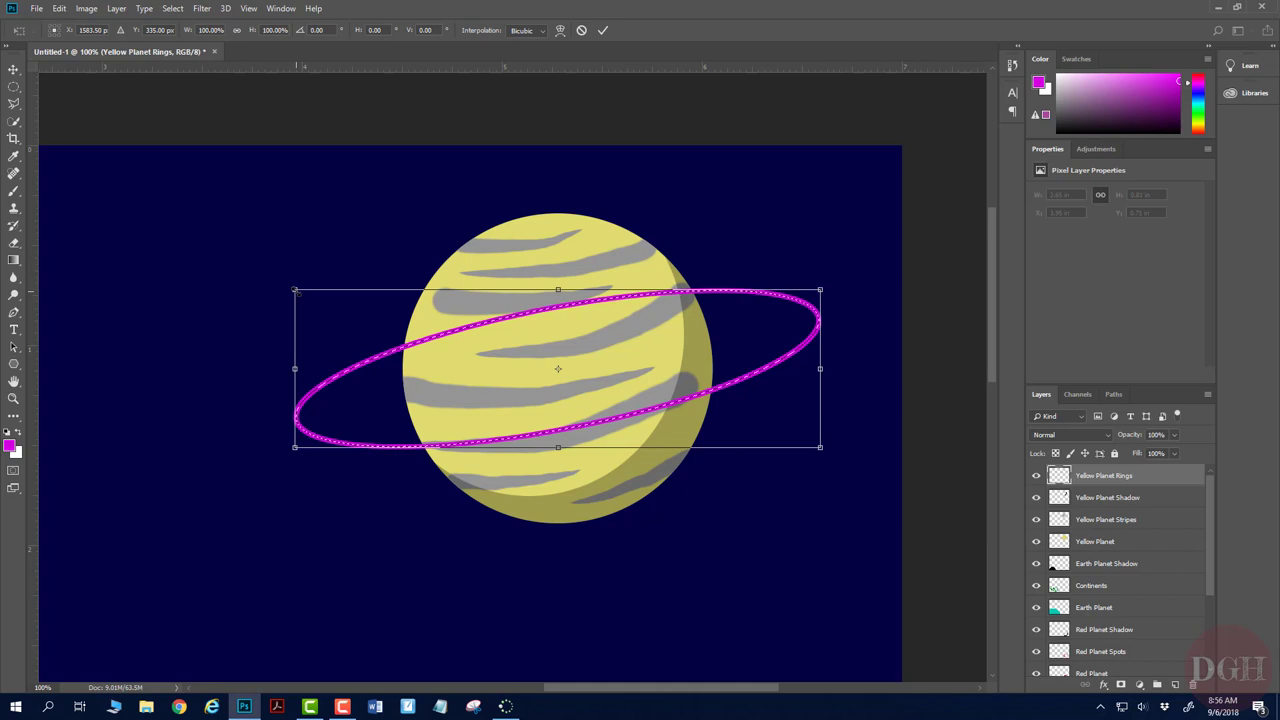
key("alt+shift")
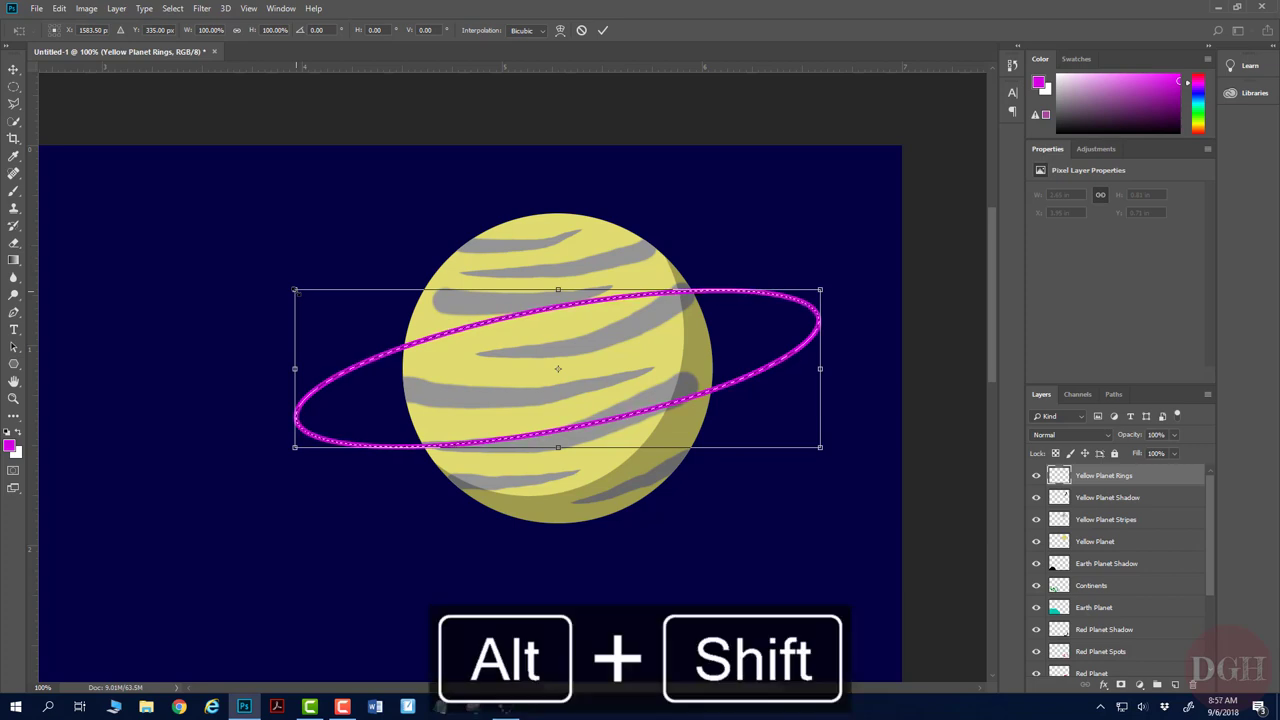
left_click_drag(295, 290, 315, 296)
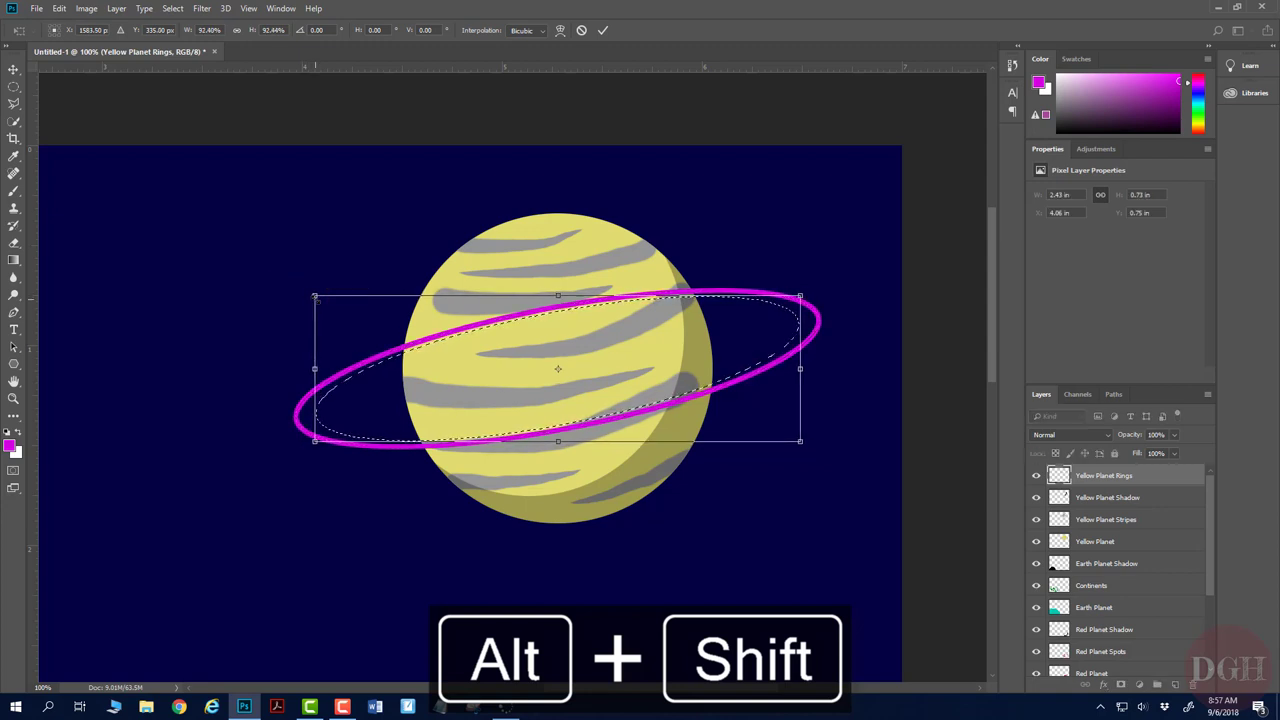
key("Return")
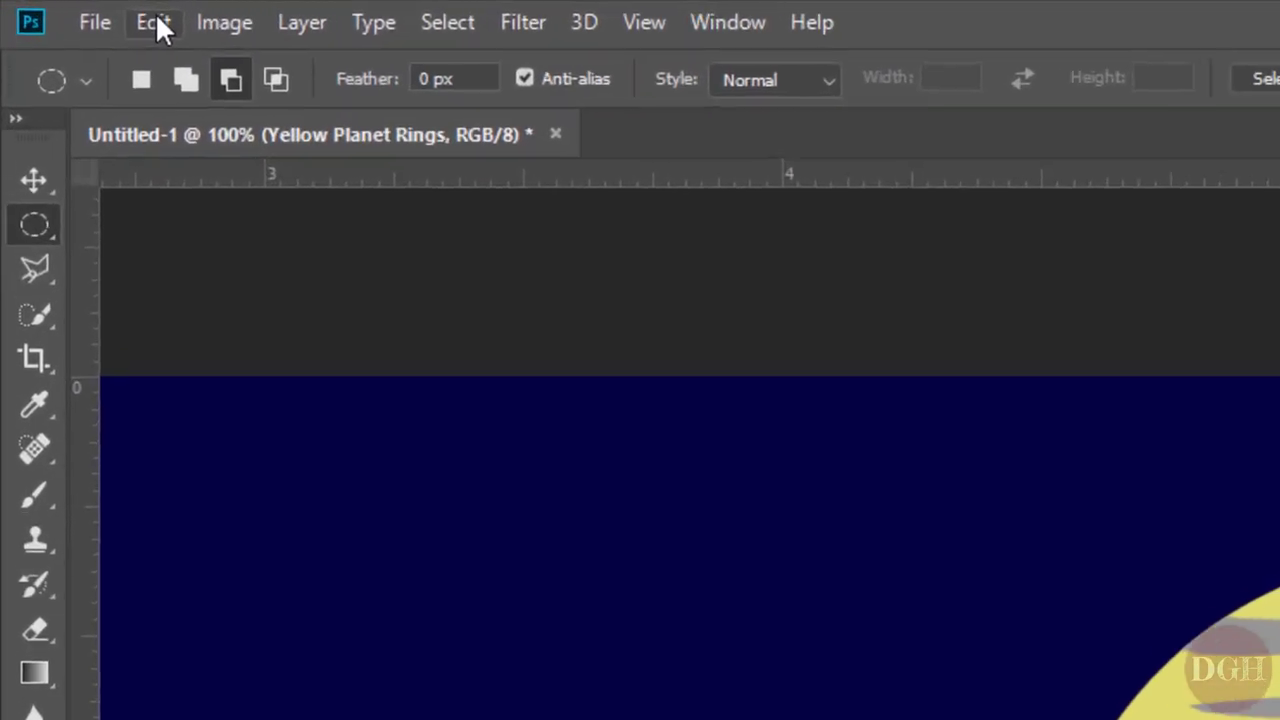
left_click(59, 8)
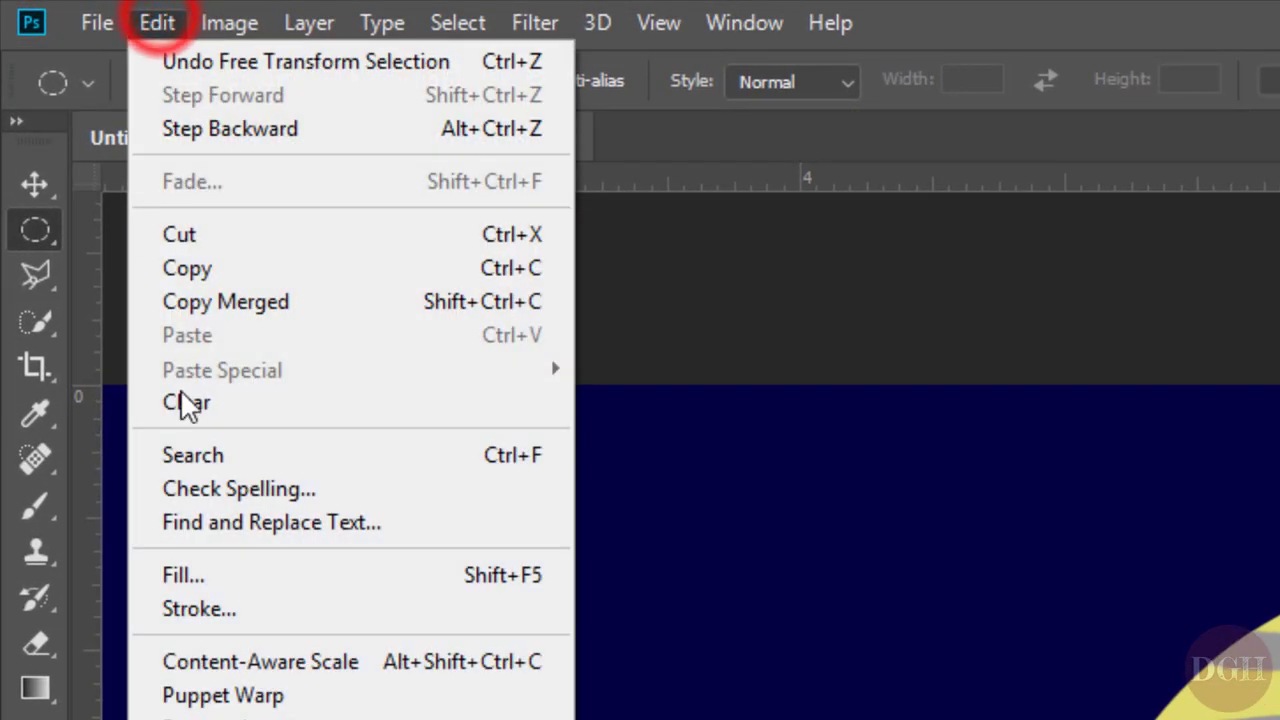
left_click(196, 608)
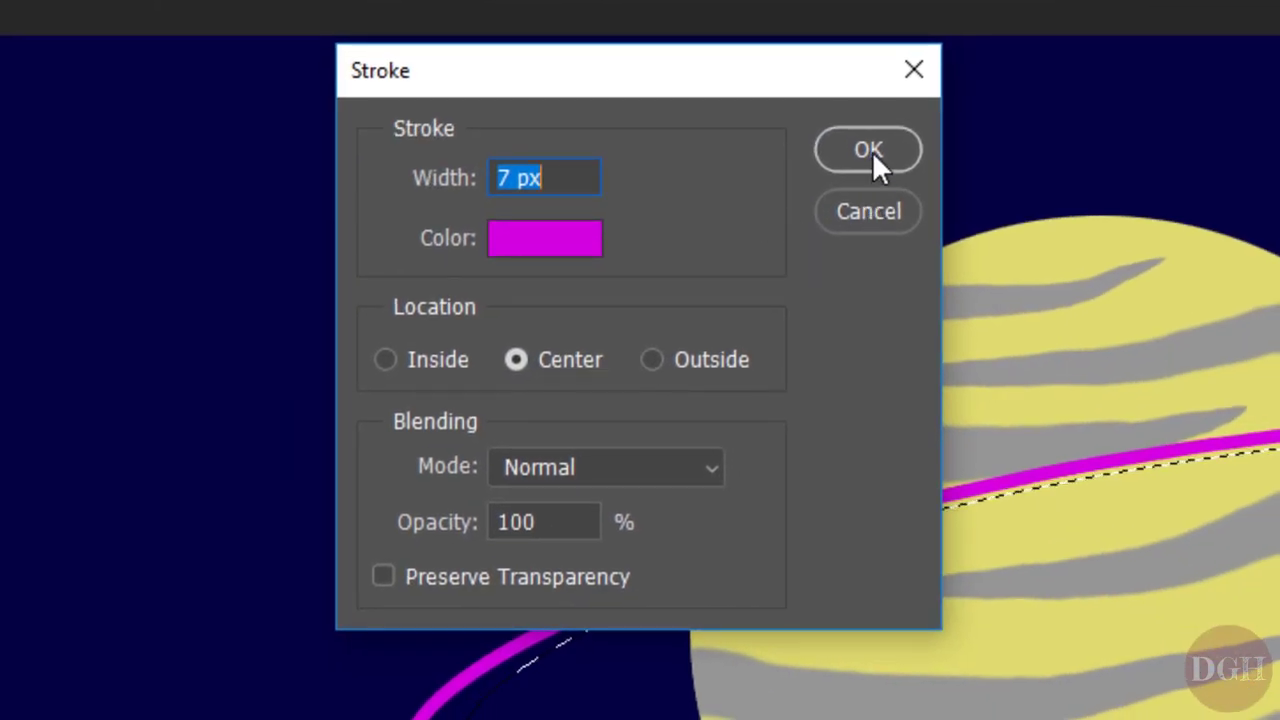
left_click(870, 152)
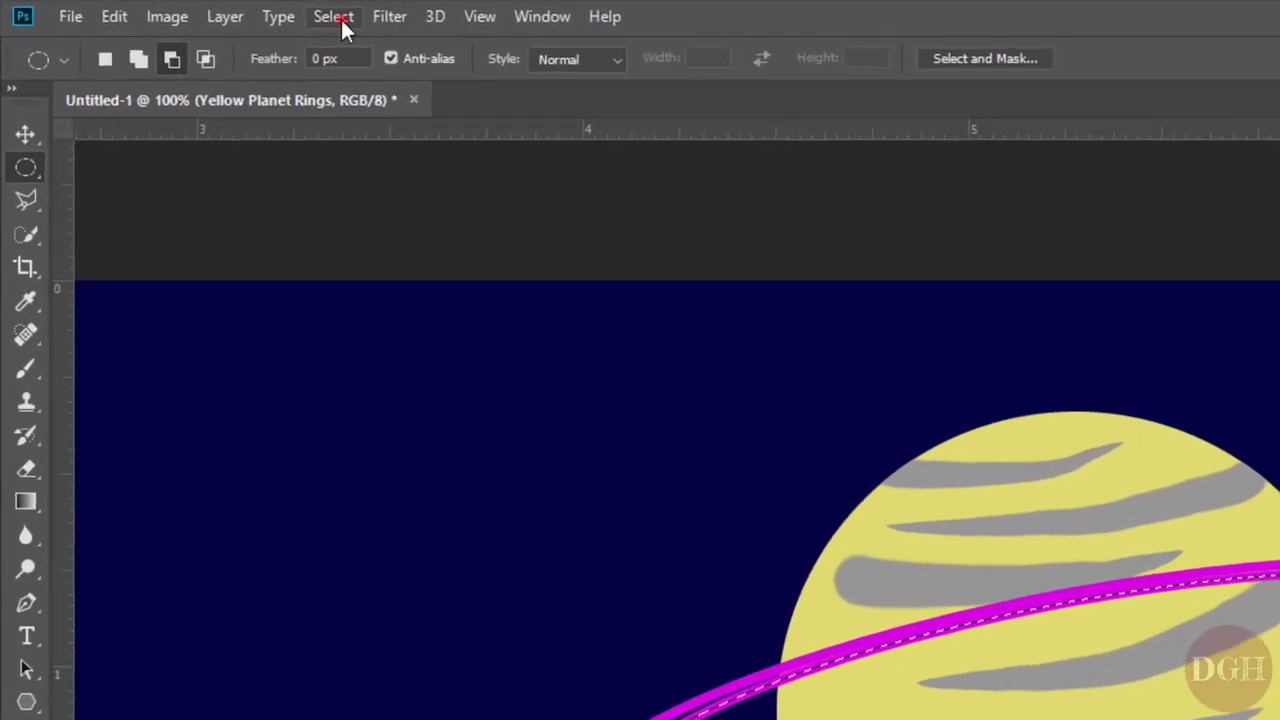
Step: Enlarge the ring selection proportionally about its center to about 119%, stroke it with the same 7 px magenta line, and deselect
left_click(176, 10)
left_click(363, 533)
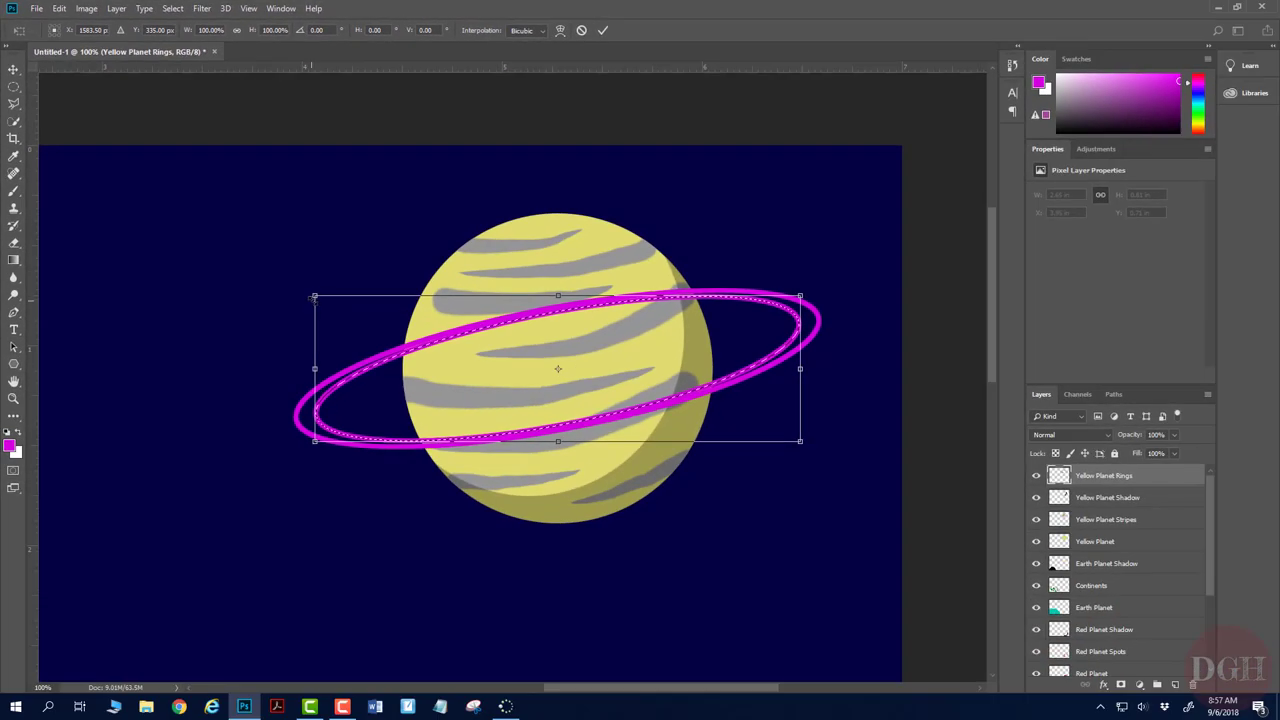
key("alt+shift")
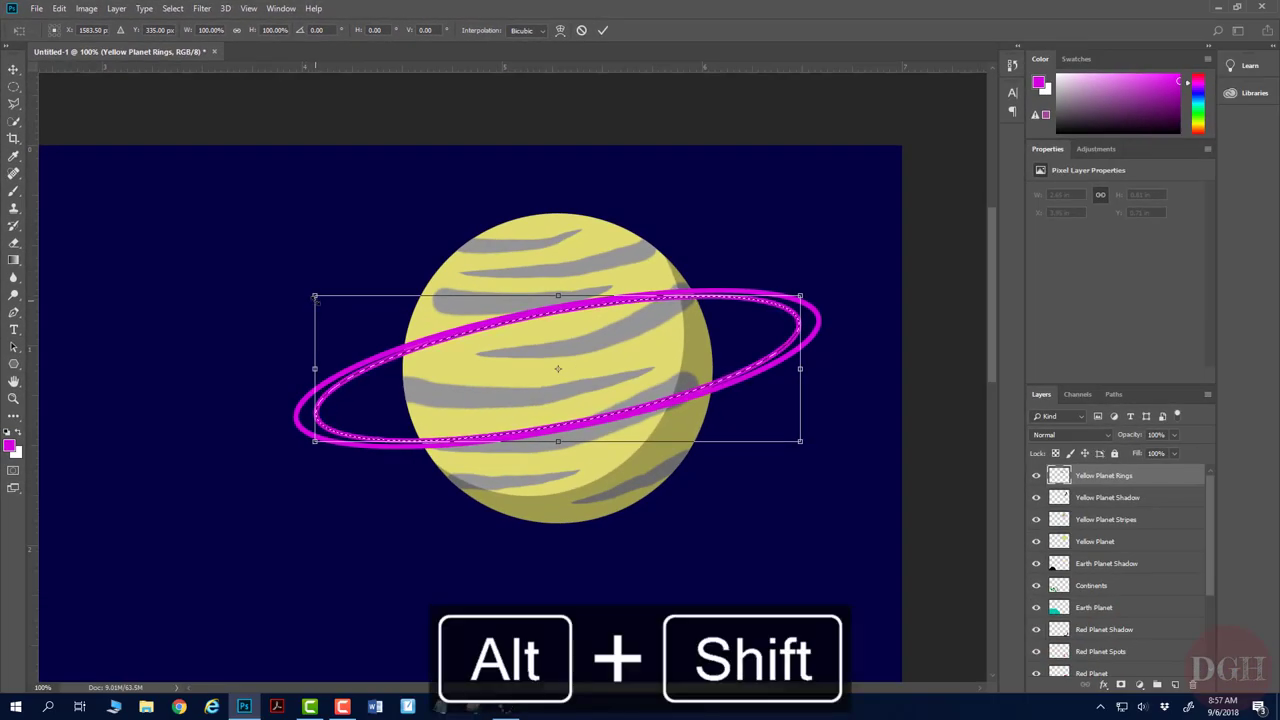
left_click_drag(315, 297, 268, 281)
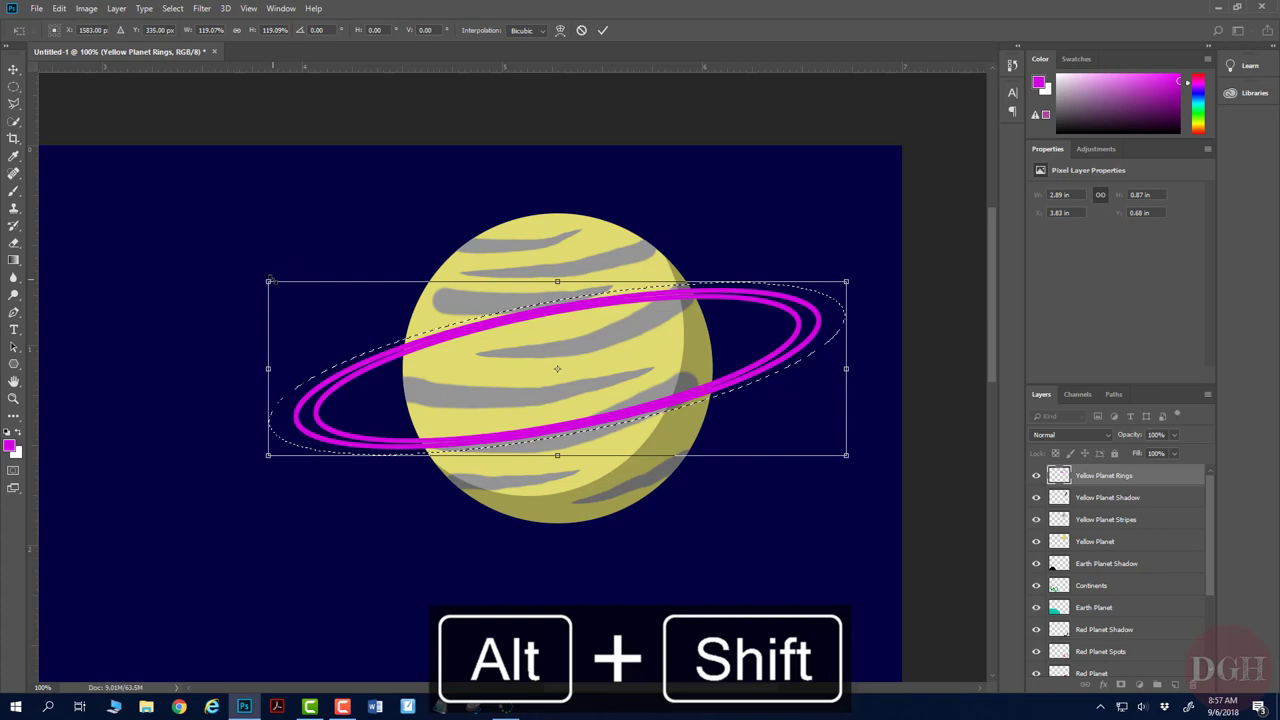
key("Return")
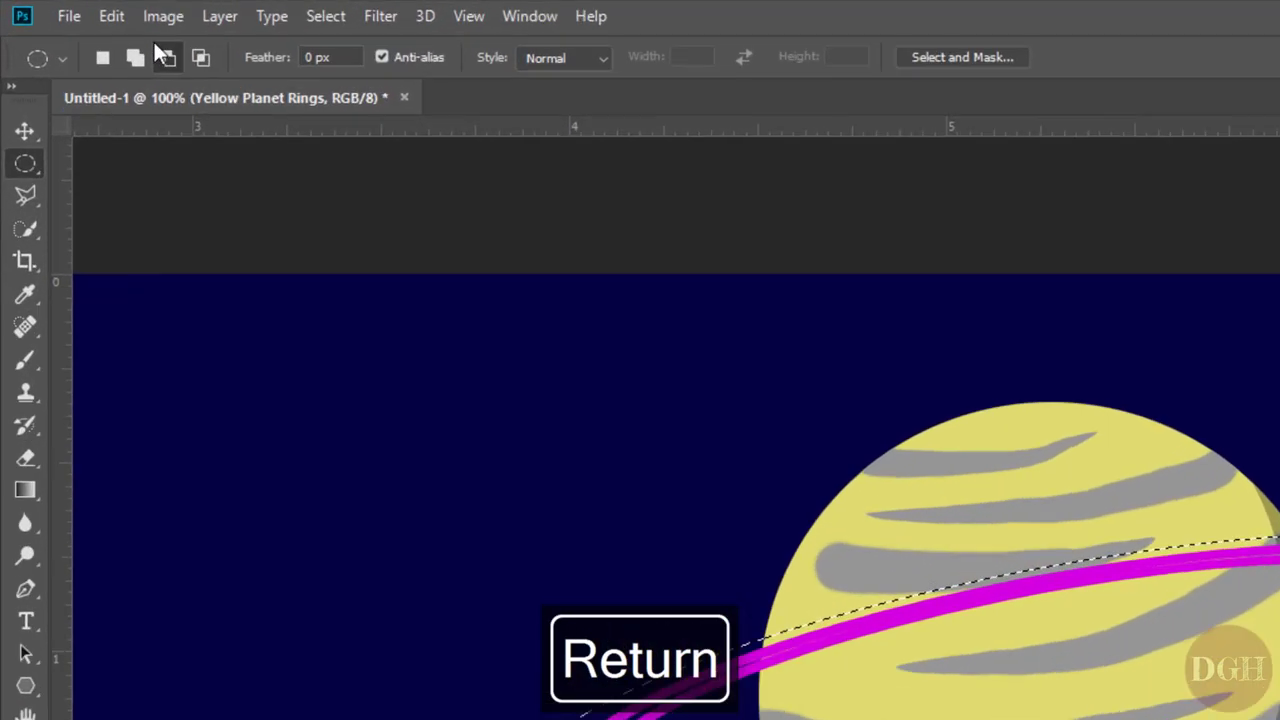
left_click(59, 8)
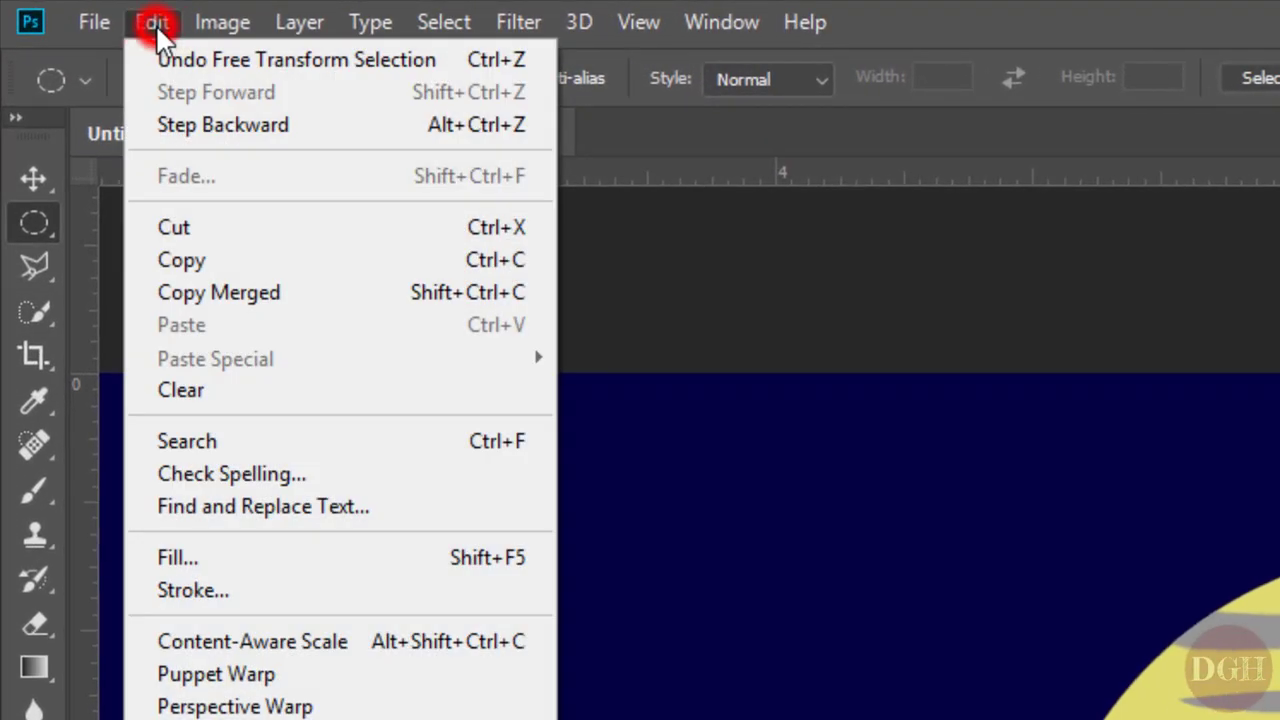
left_click(203, 590)
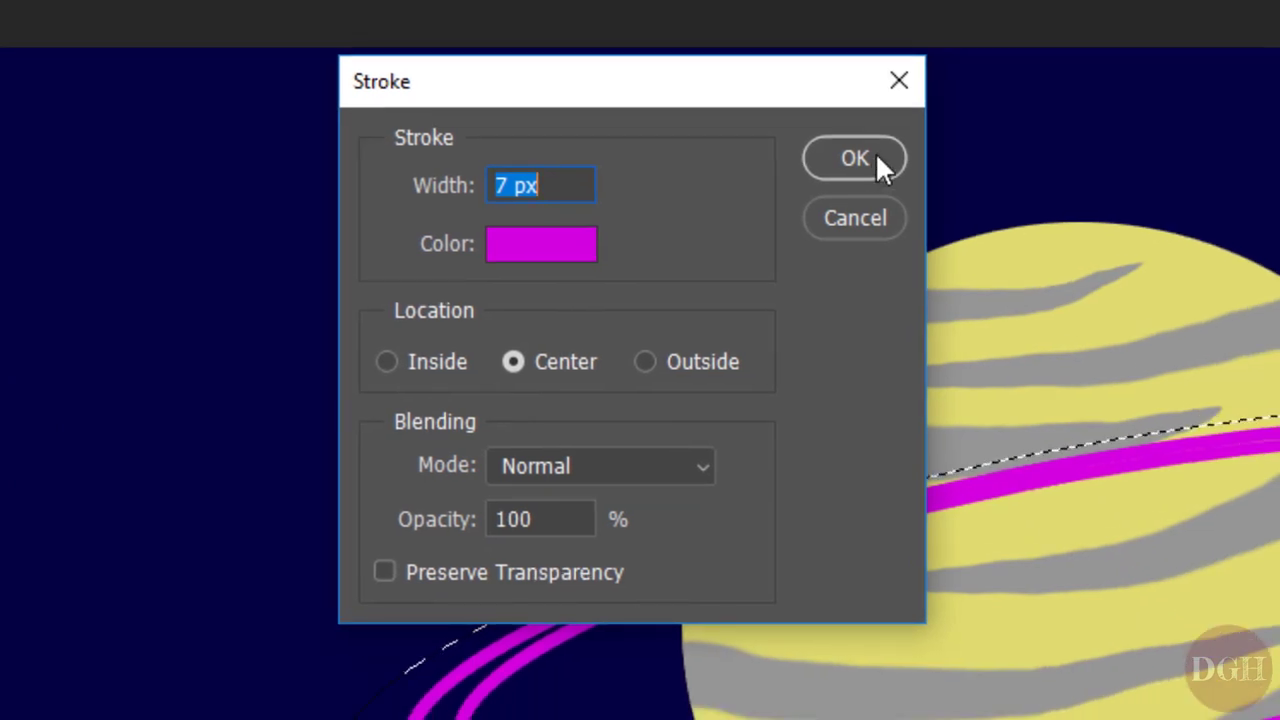
left_click(843, 160)
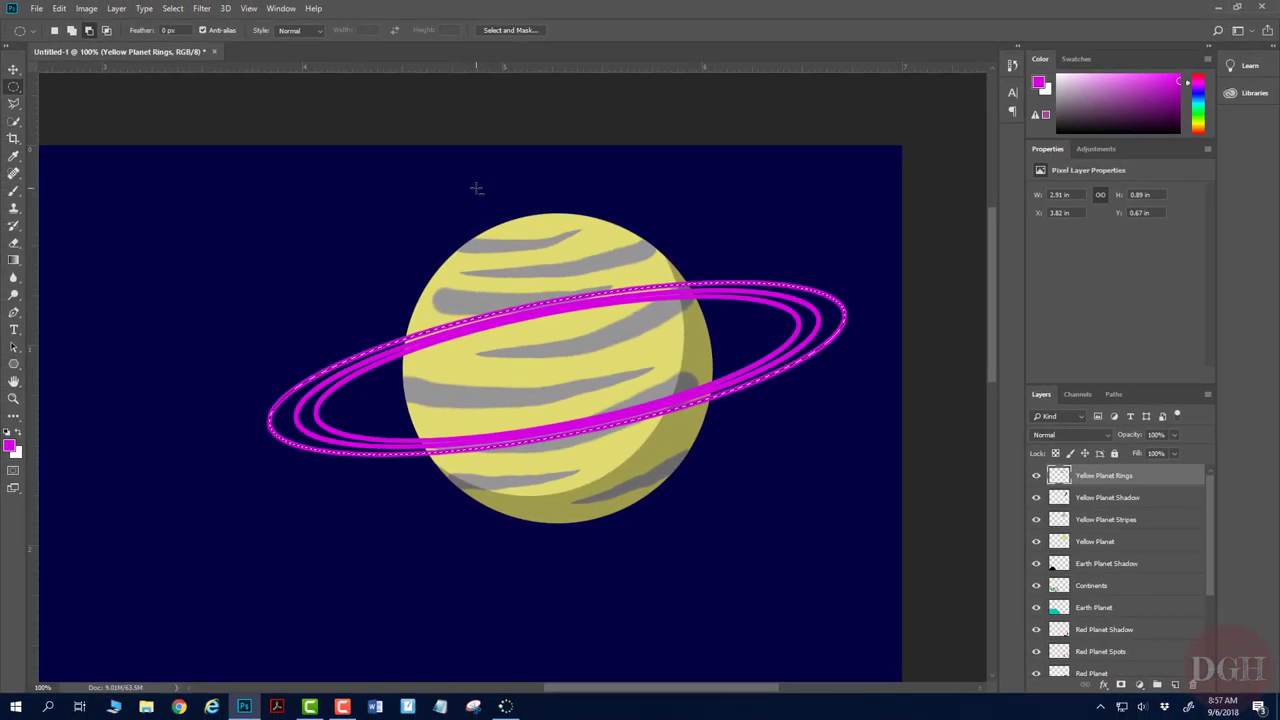
key("ctrl+d")
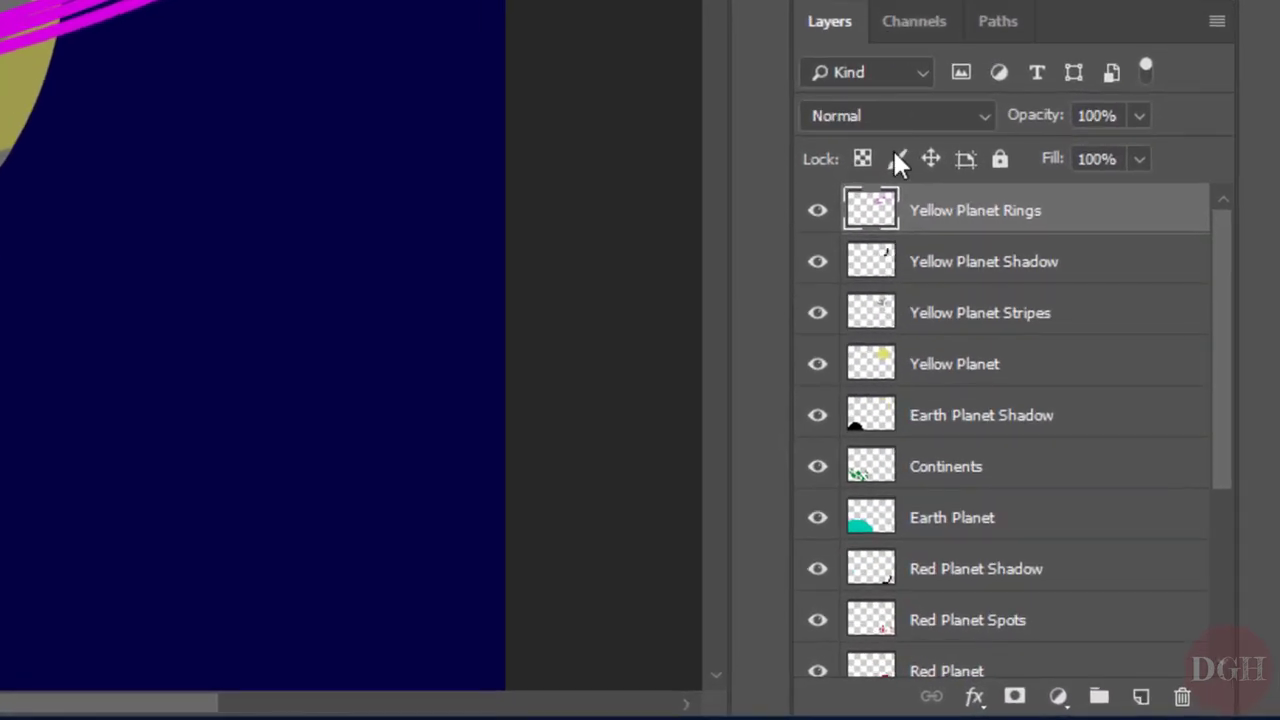
Step: Within a selection of the Yellow Planet outline, erase the upper ring arcs crossing the planet using an 81 px, 100% hardness eraser, and deselect
left_click(874, 370, "ctrl")
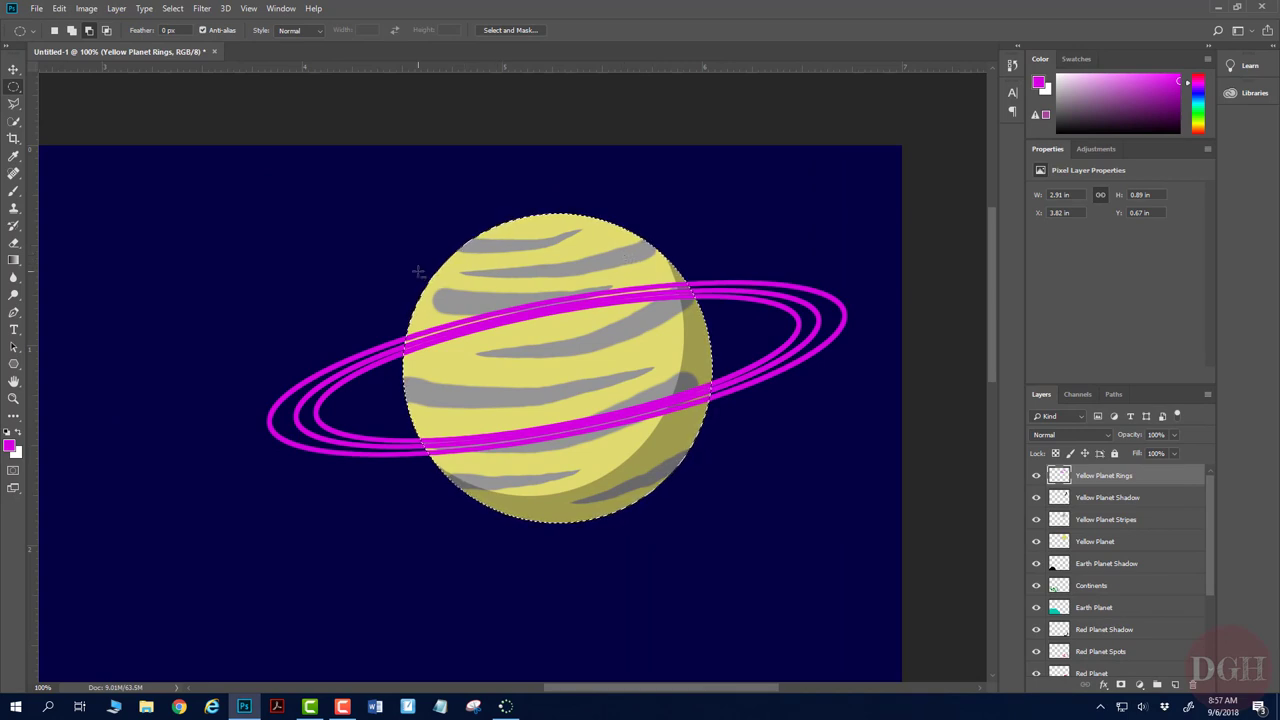
key("e")
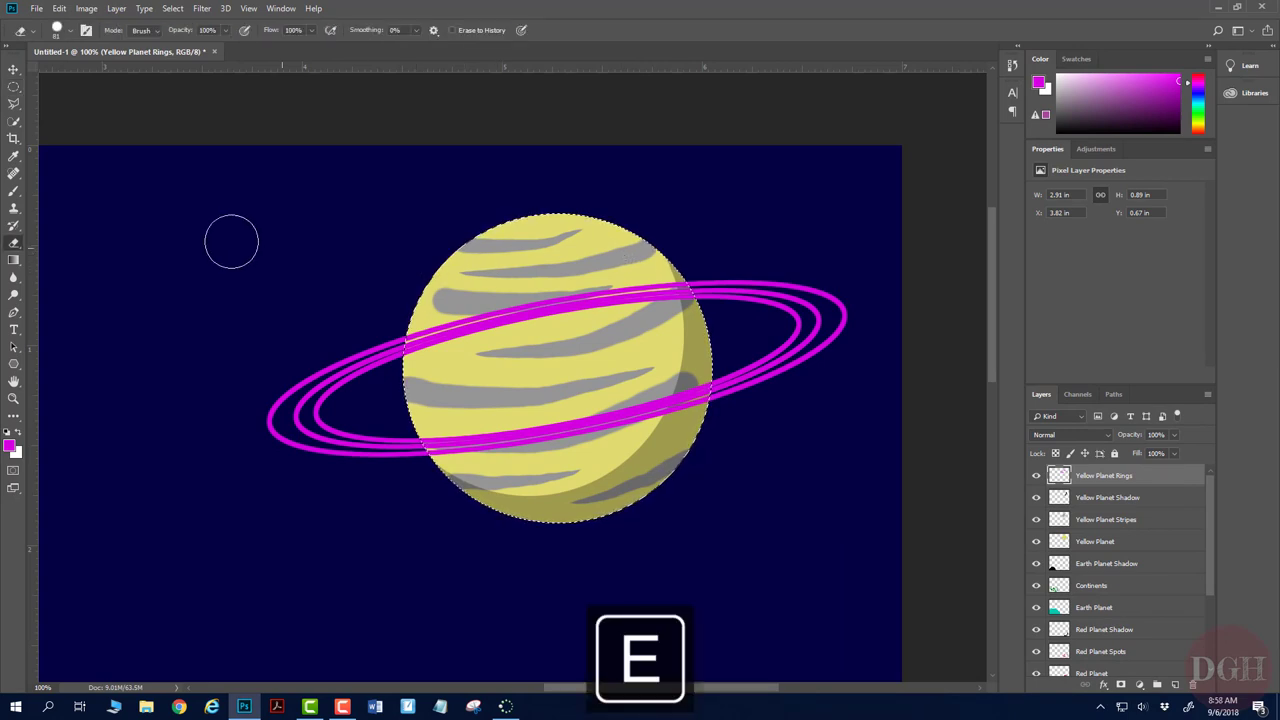
right_click(14, 243)
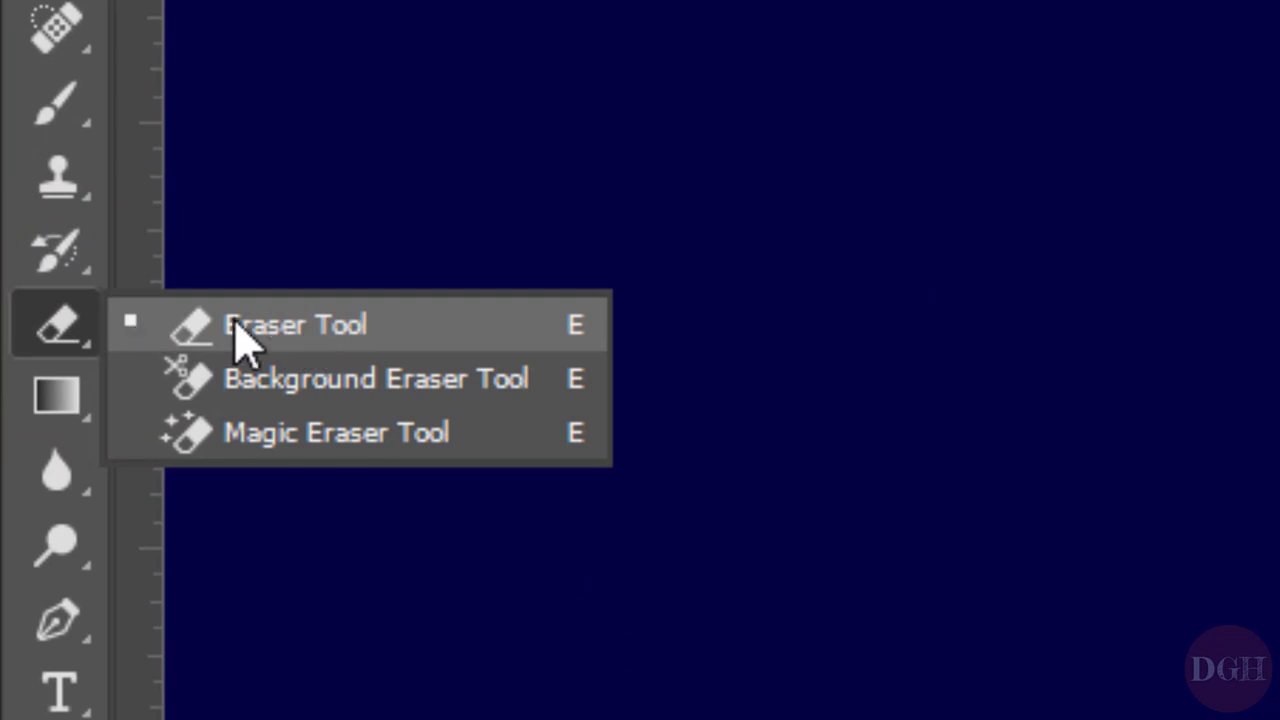
left_click(255, 325)
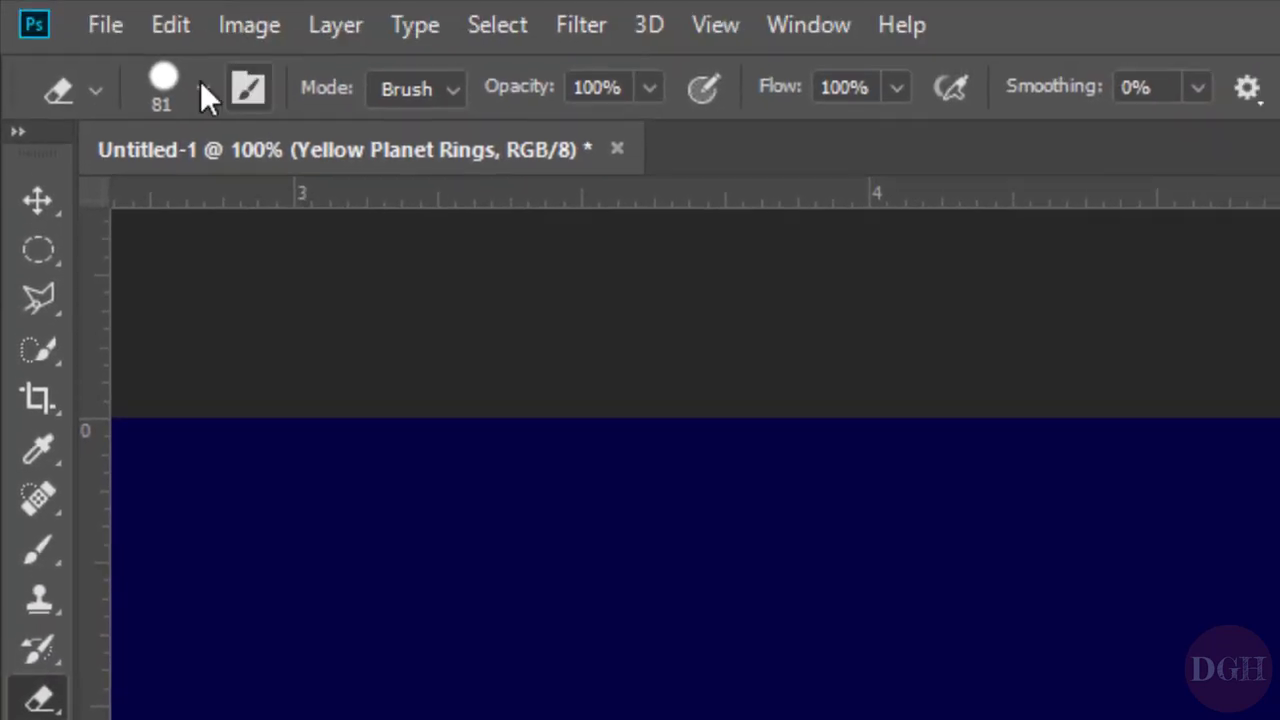
left_click(201, 86)
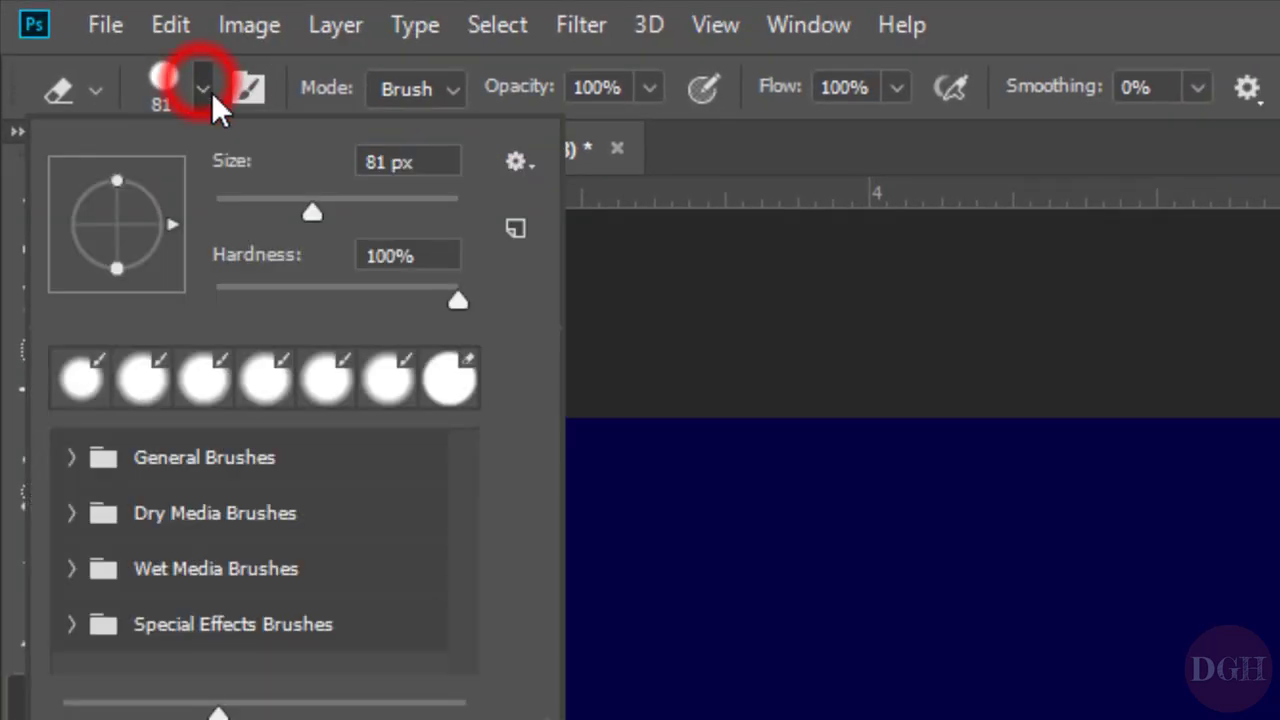
left_click(457, 302)
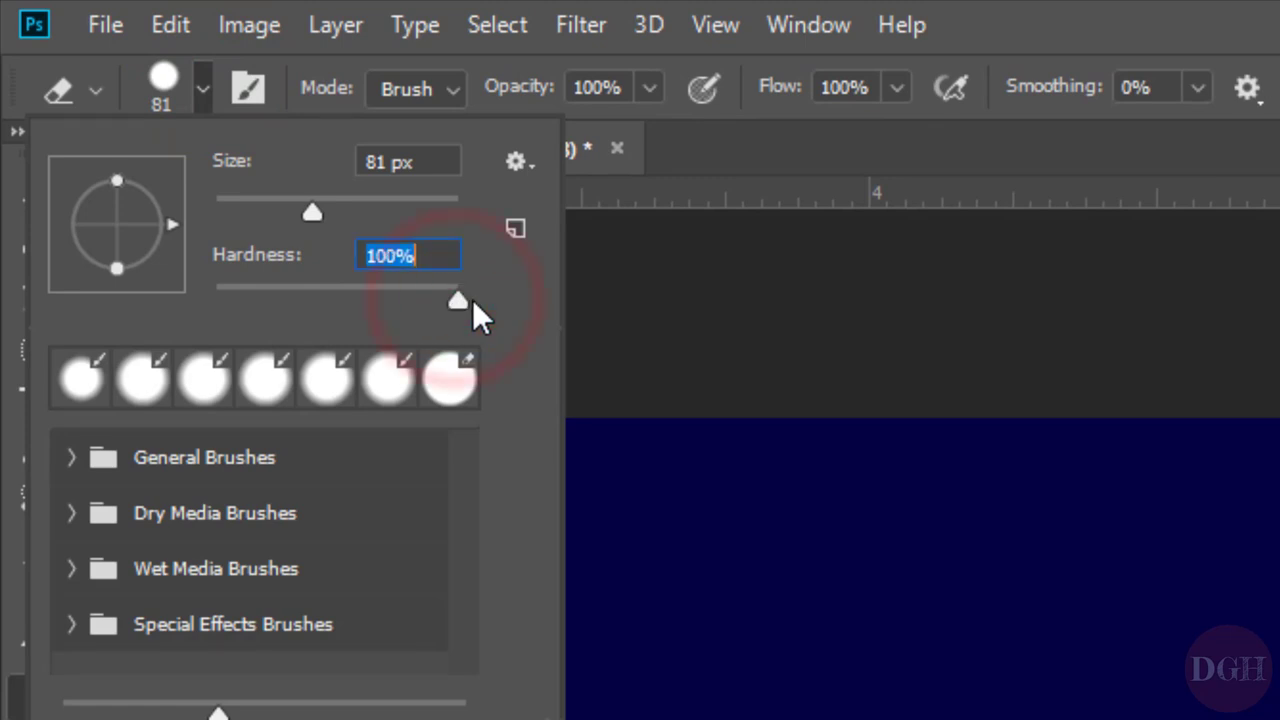
left_click(203, 90)
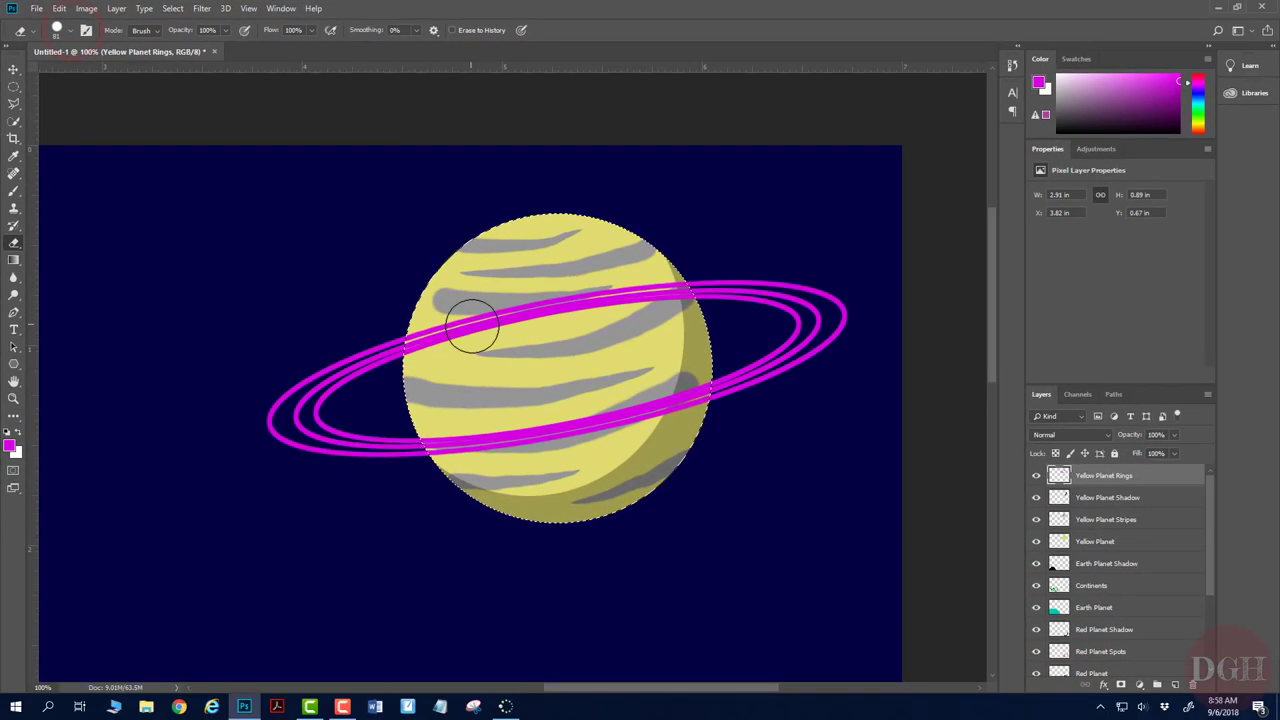
left_click_drag(752, 525, 888, 488)
mouse_move(557, 305)
left_mouse_down()
mouse_move(688, 297)
mouse_move(611, 300)
mouse_move(475, 344)
mouse_move(408, 345)
mouse_move(655, 292)
mouse_move(686, 298)
left_mouse_up()
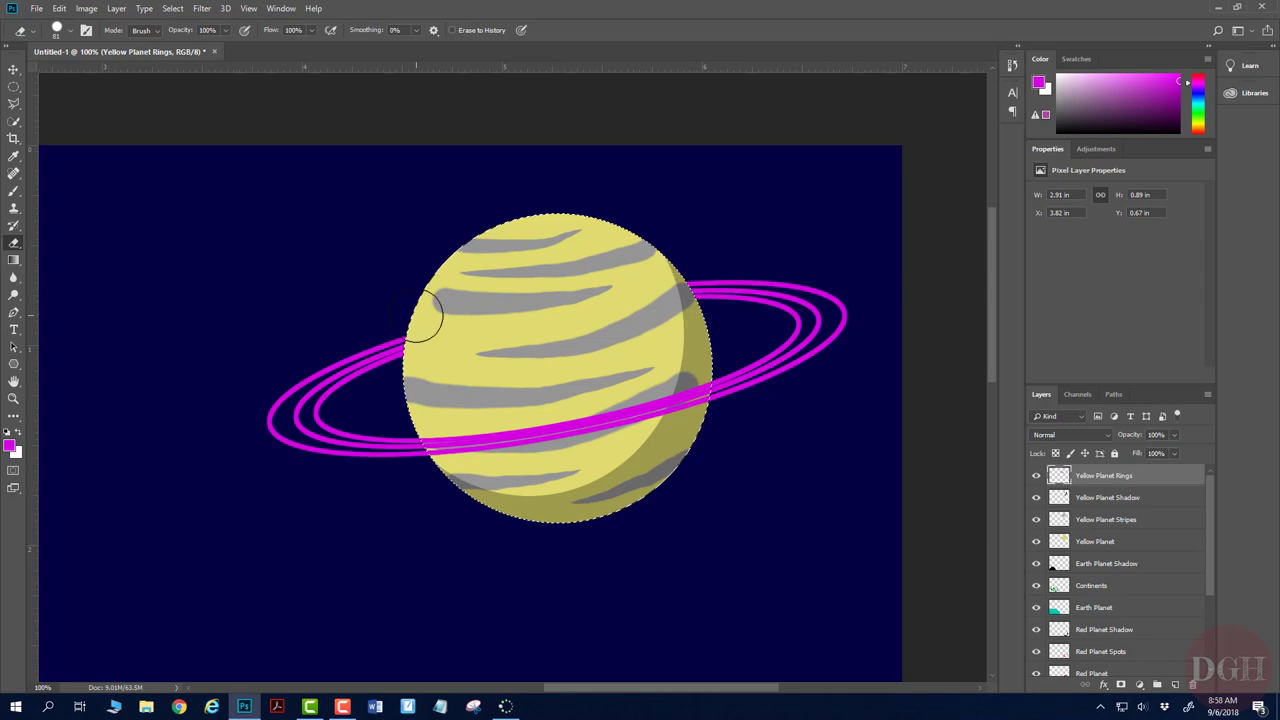
key("ctrl+d")
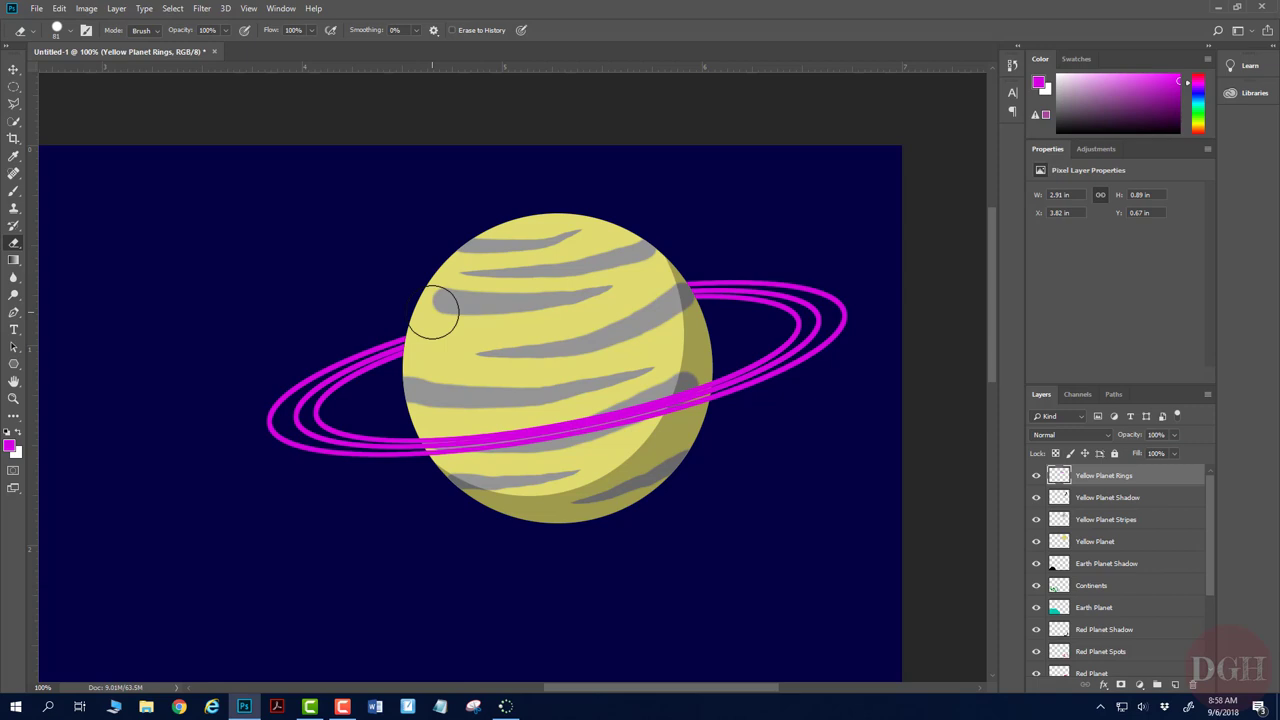
Step: Set the Polygon tool to draw shapes with a white ffffff fill
key("ctrl+0")
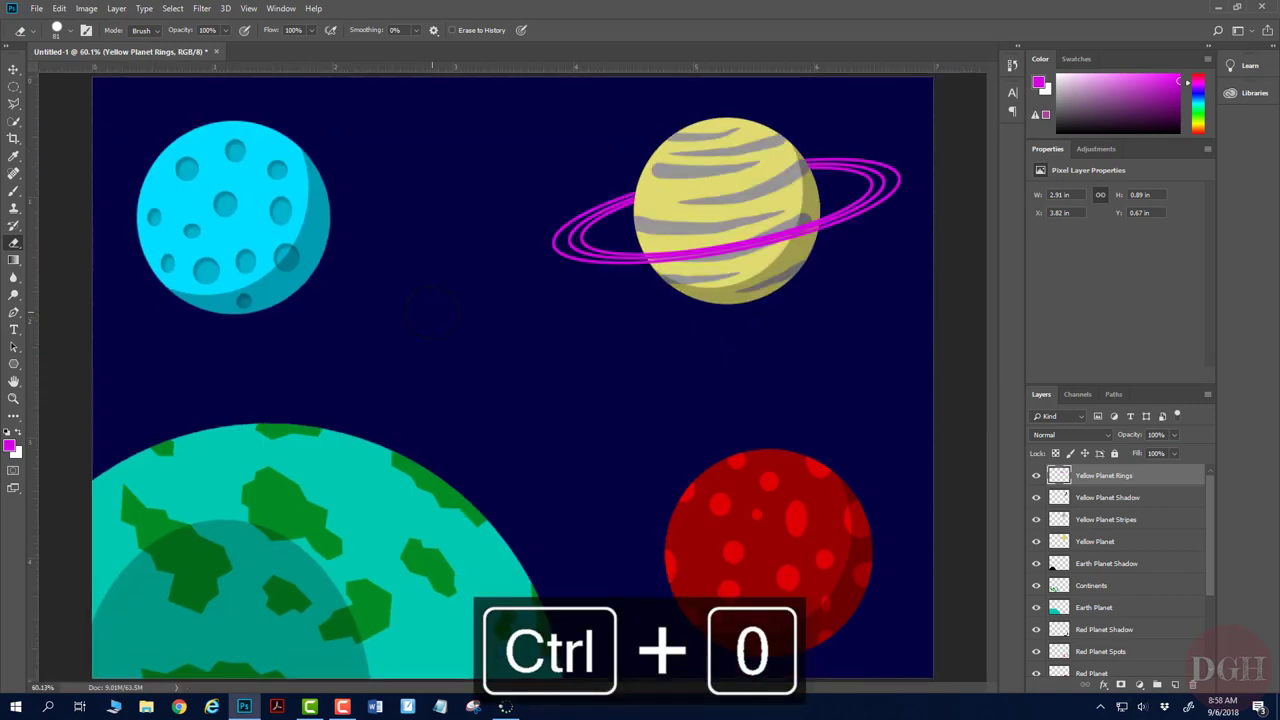
key("m")
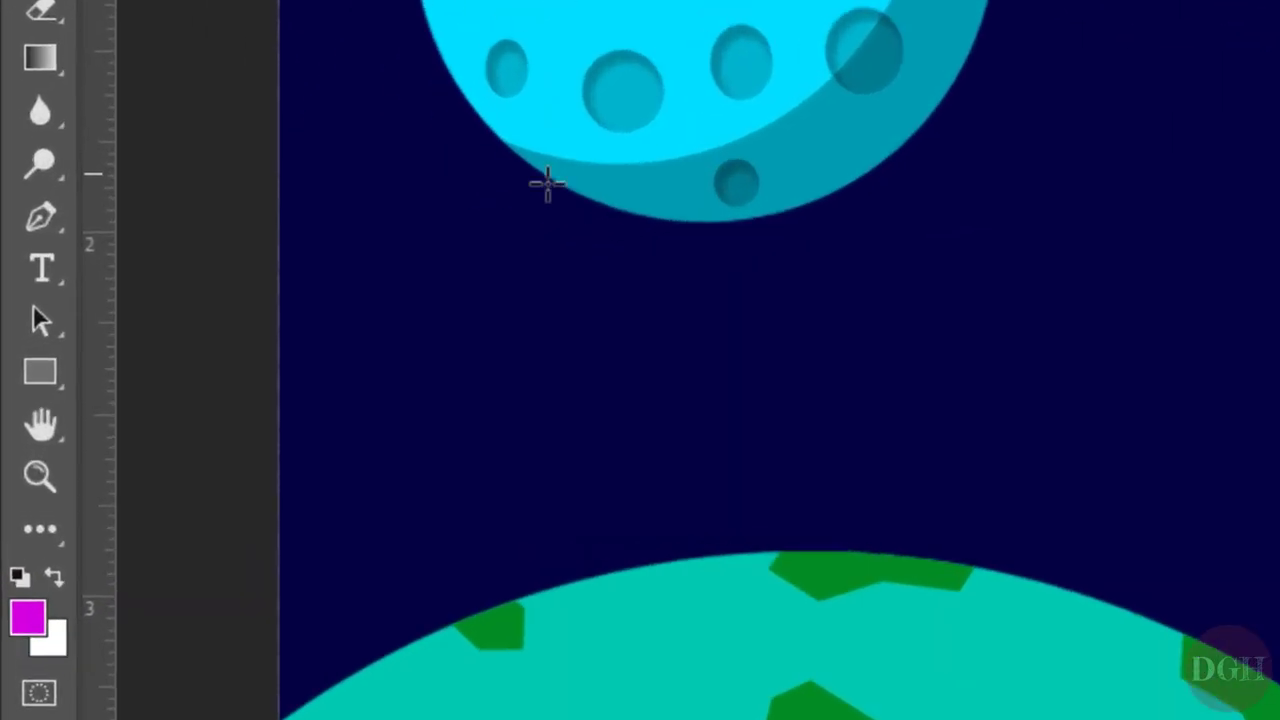
left_click(42, 376)
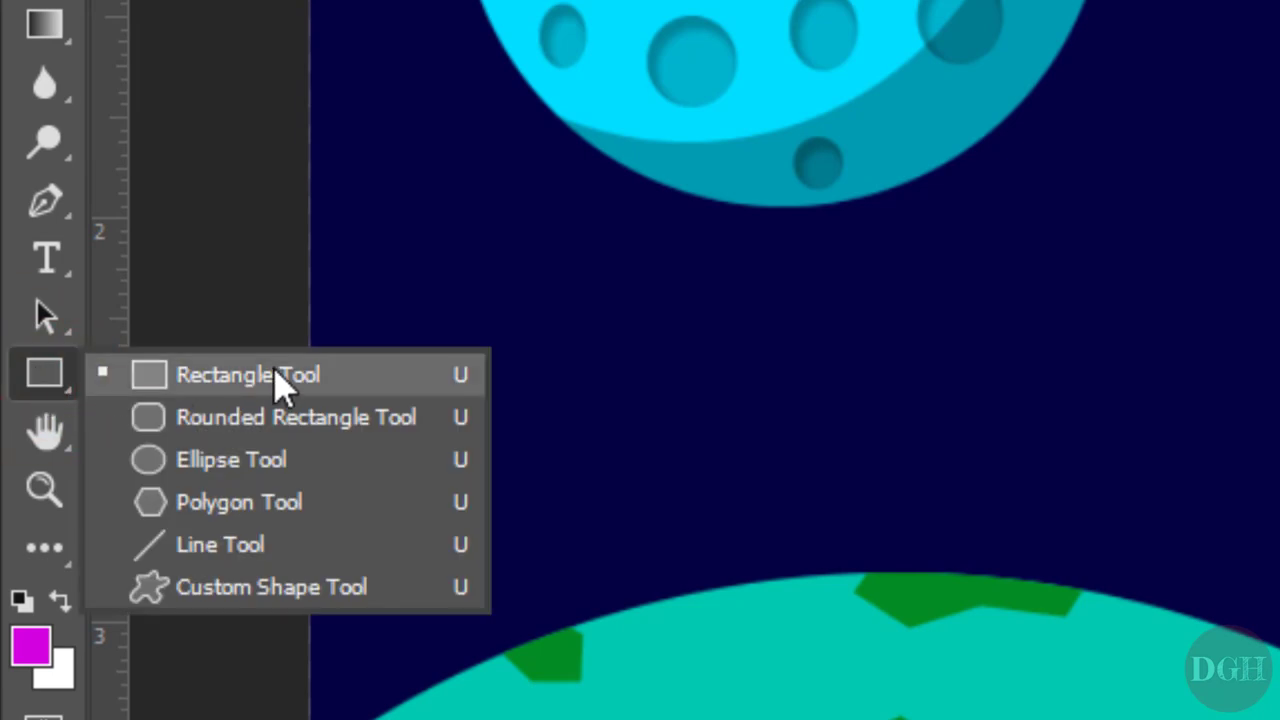
left_click(252, 512)
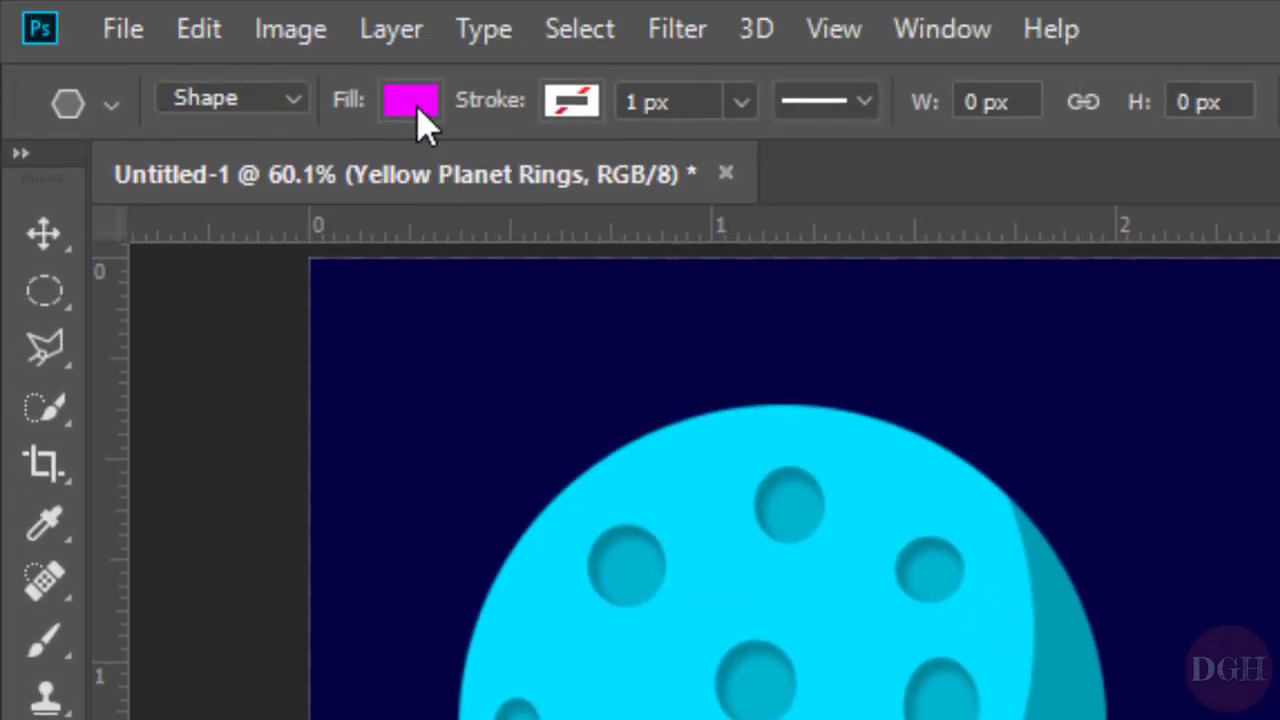
left_click(420, 120)
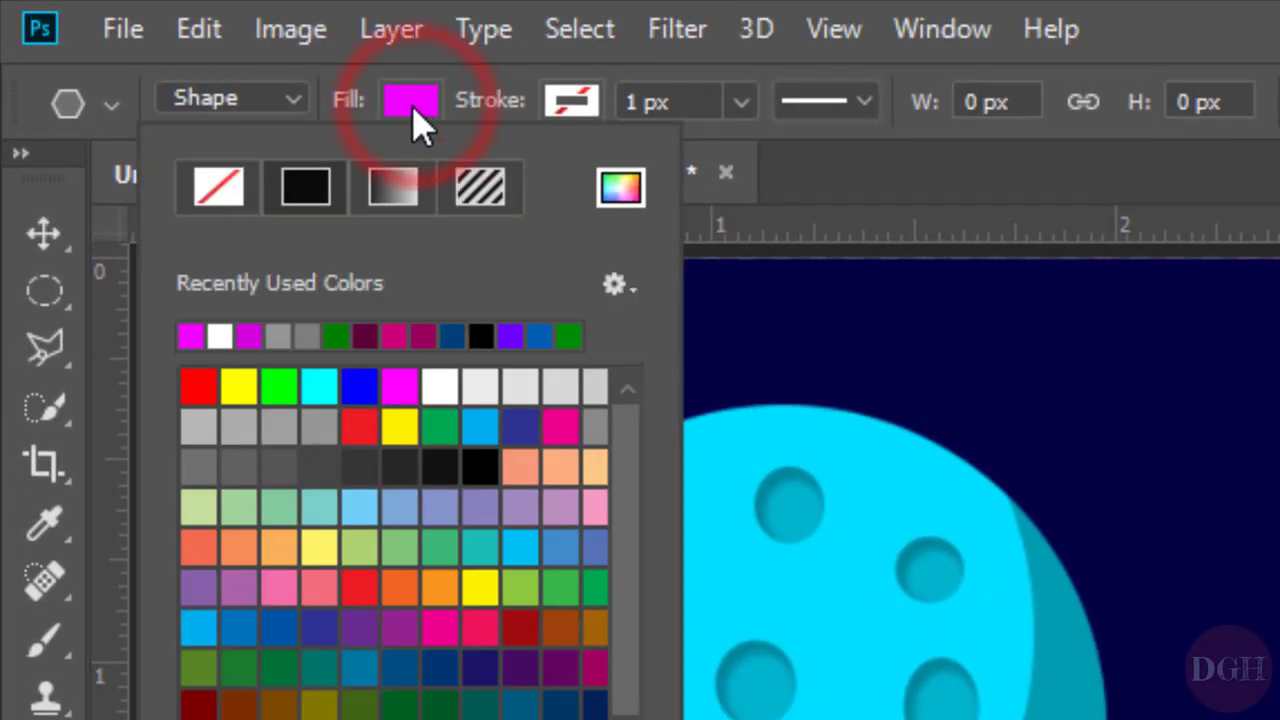
left_click(620, 192)
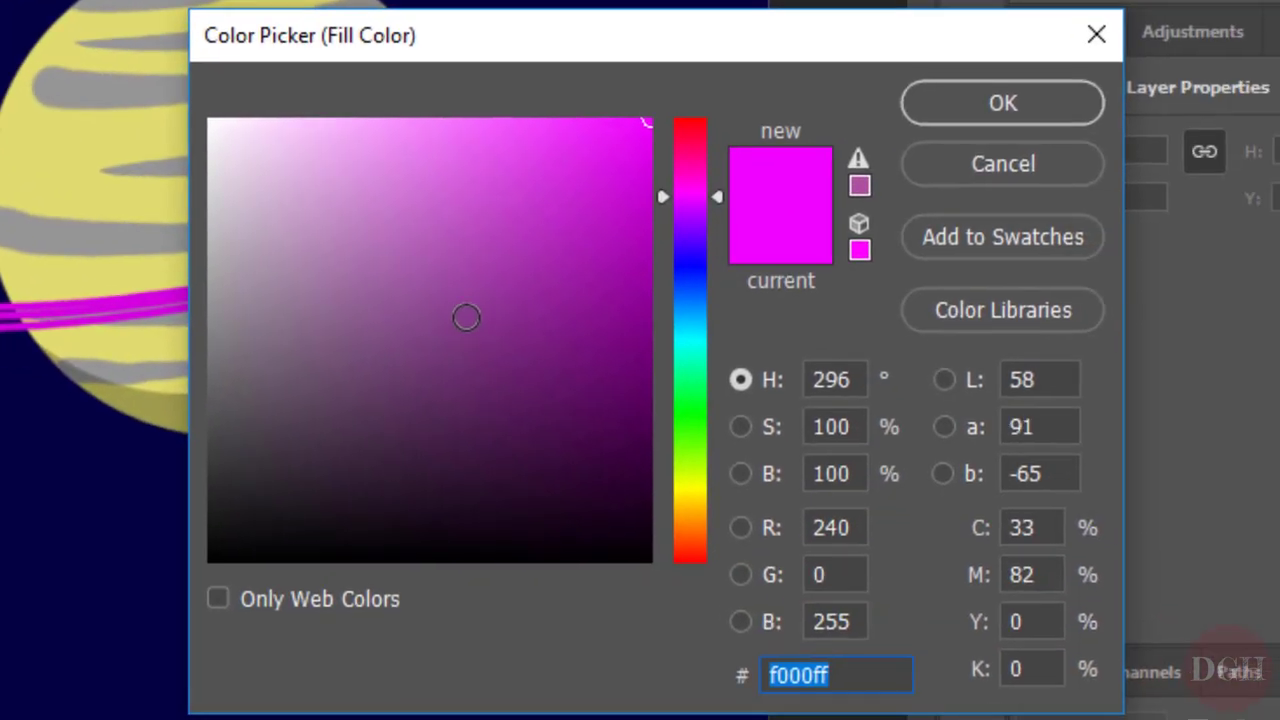
left_click_drag(391, 286, 206, 120)
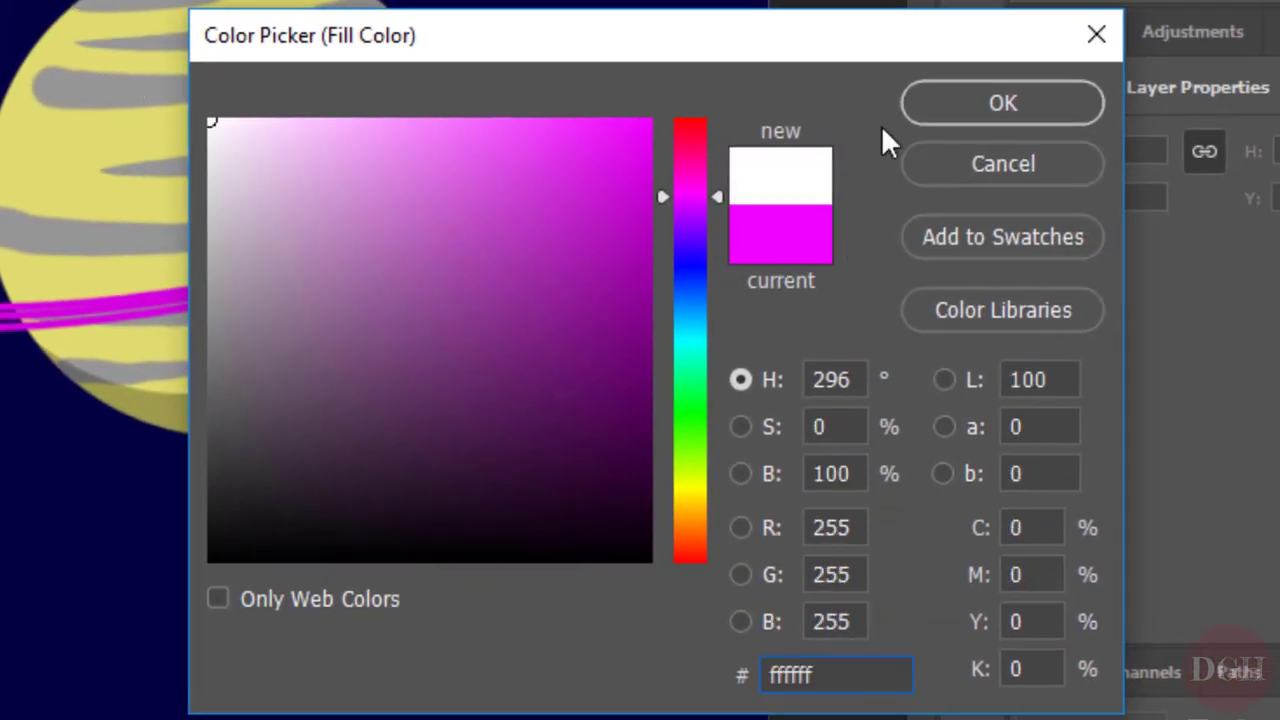
left_click(954, 96)
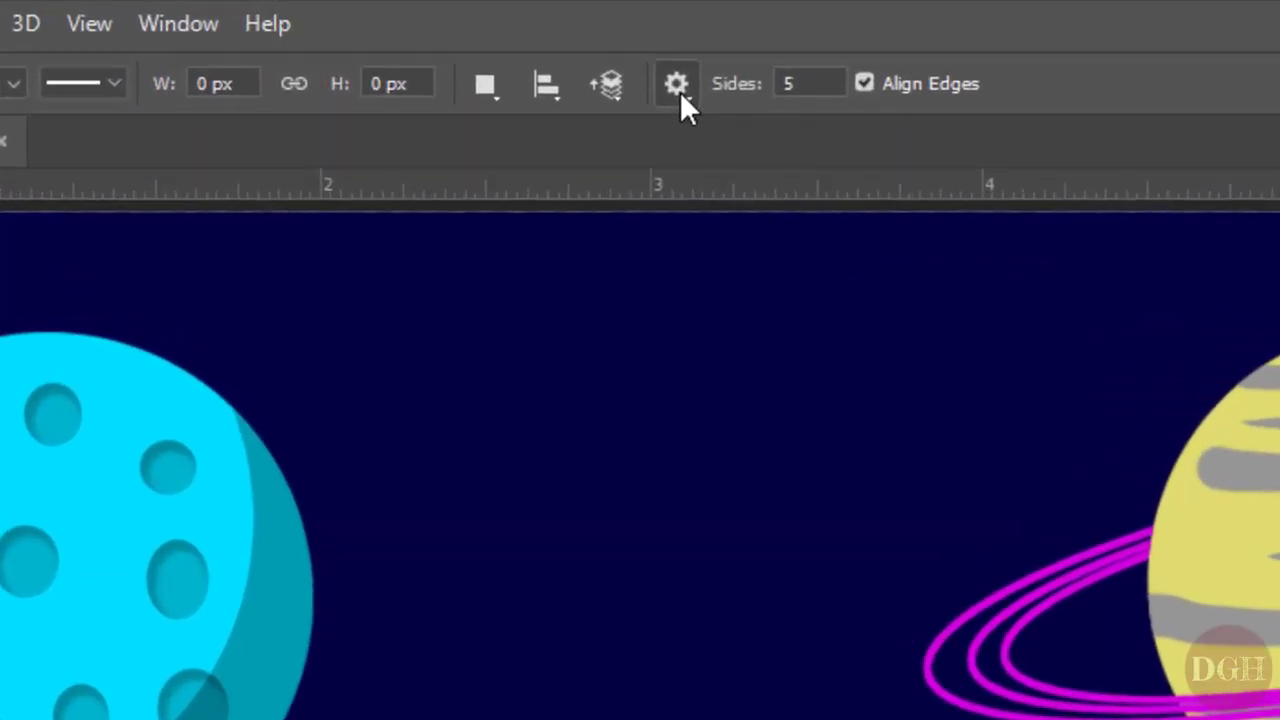
Step: Turn on the polygon's Star option with sides indented by 53%
left_click(462, 30)
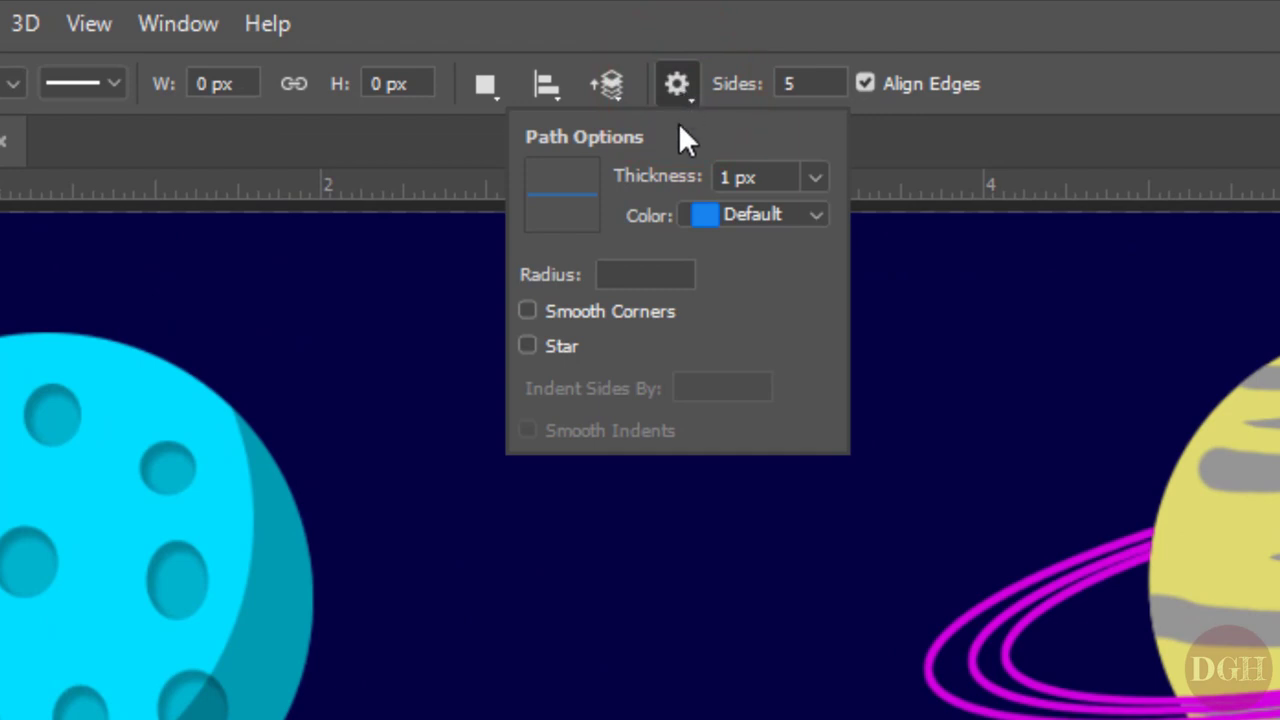
left_click(526, 345)
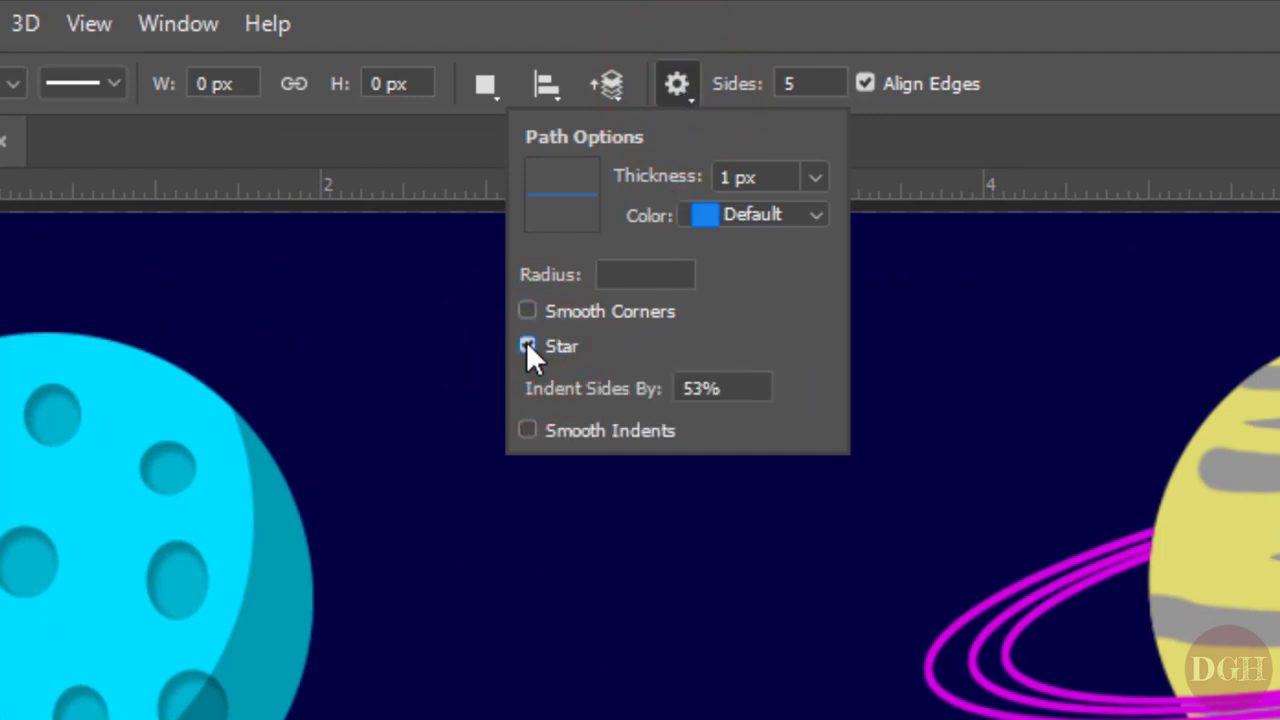
left_click(676, 82)
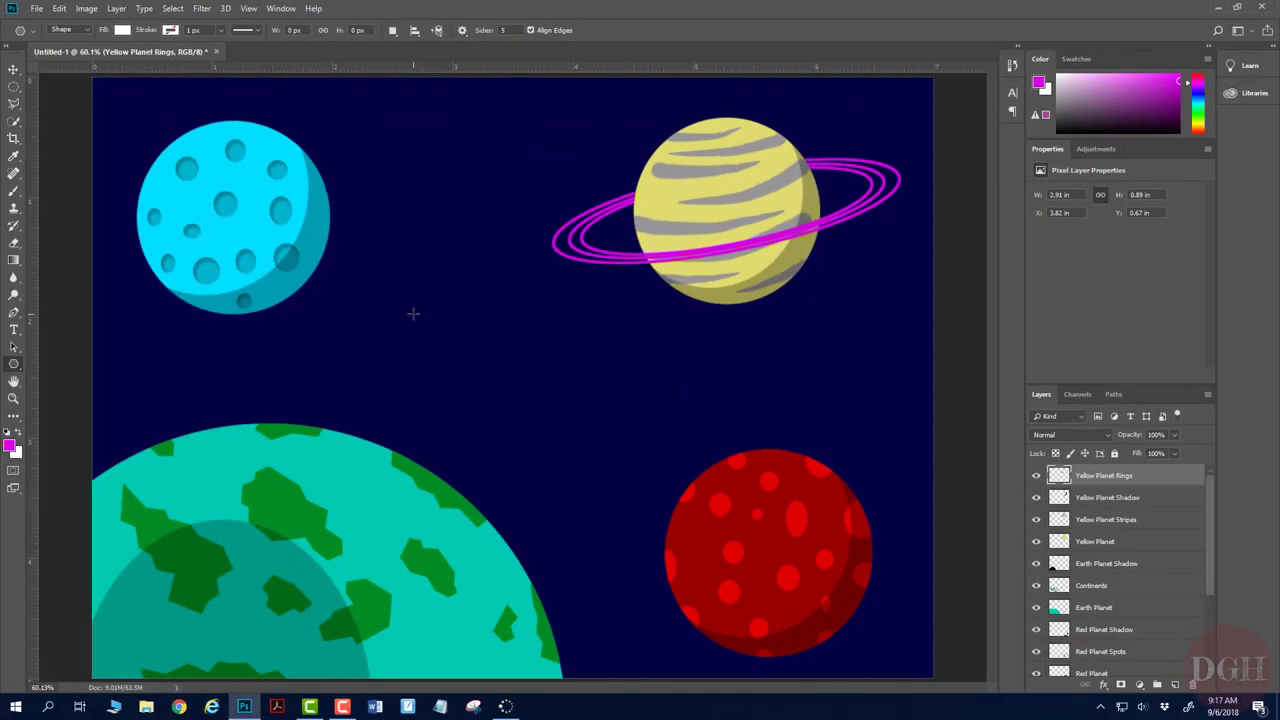
Step: Draw five small five-pointed white stars of varied size in the empty navy areas between the planets, the largest about 93 px wide
key("shift")
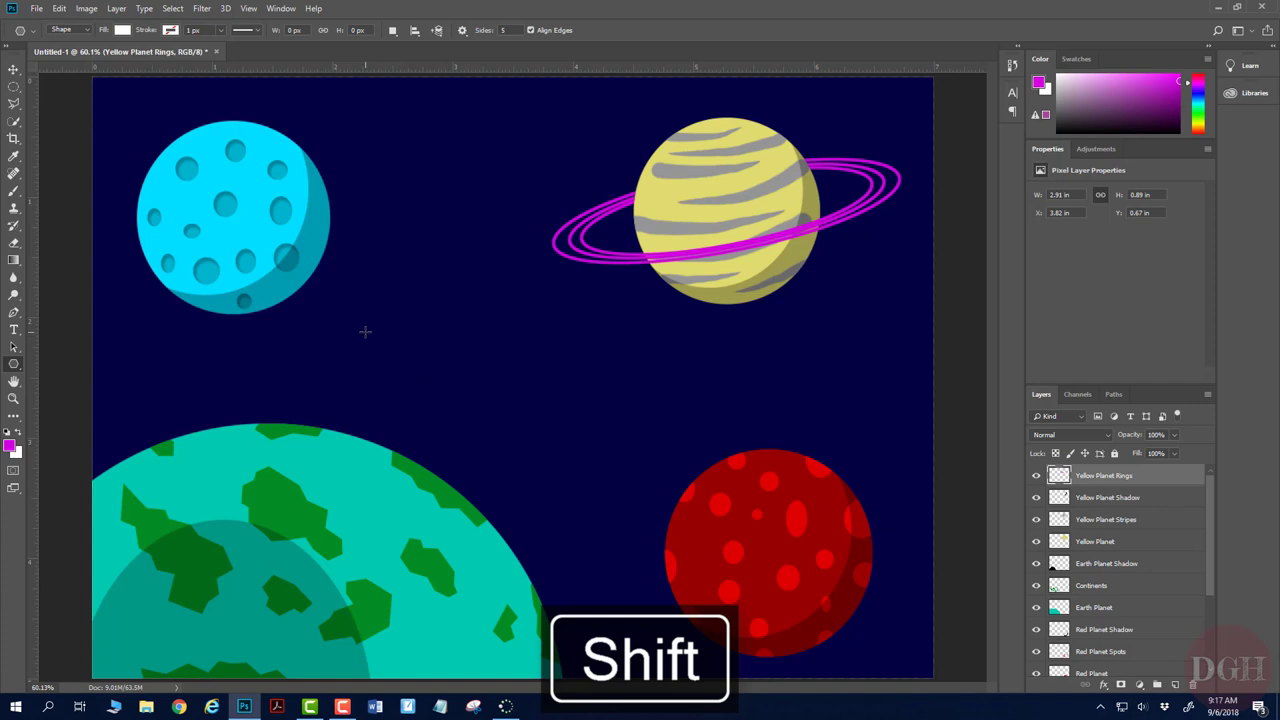
left_click_drag(365, 319, 388, 335)
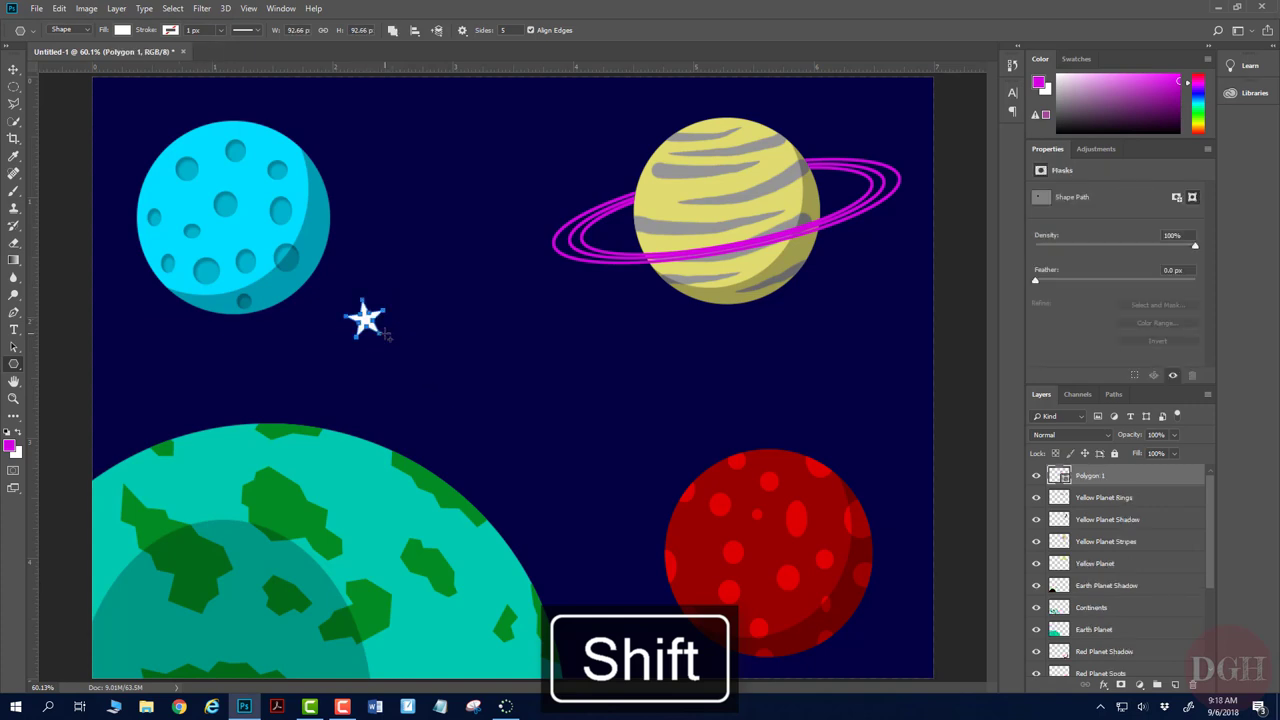
left_click_drag(565, 466, 572, 474)
left_click_drag(872, 339, 880, 347)
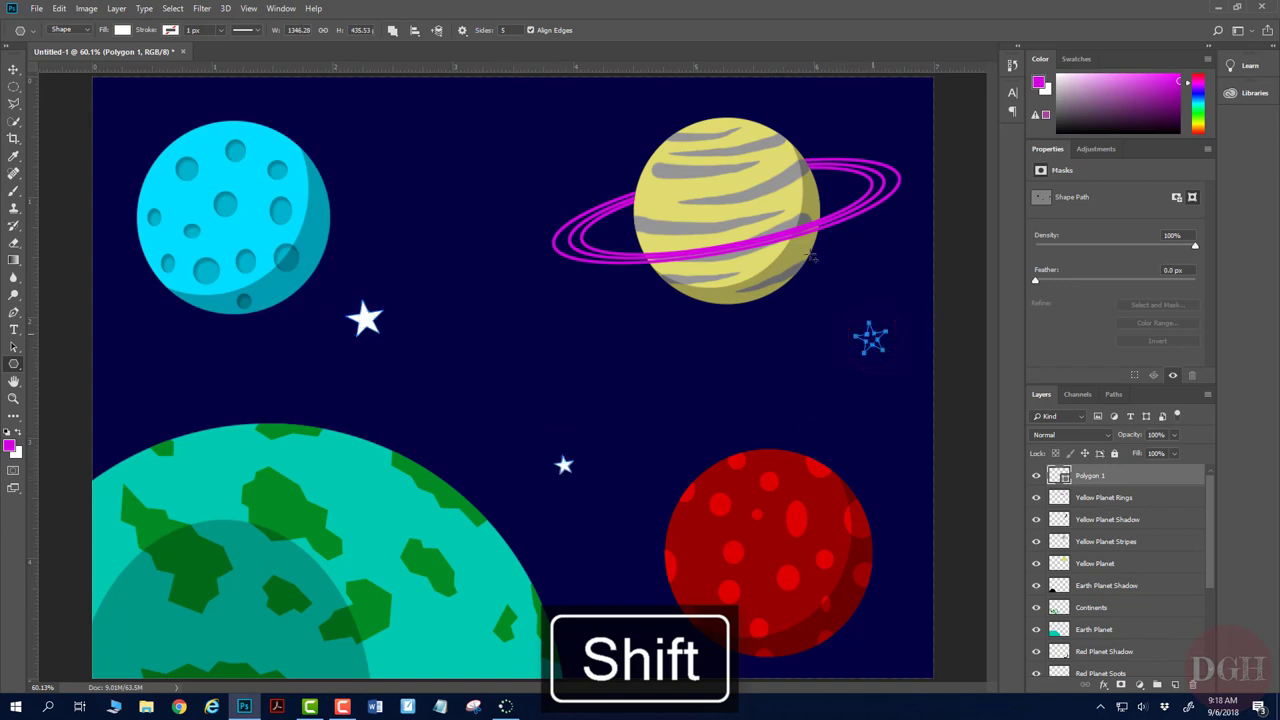
left_click_drag(524, 116, 538, 130)
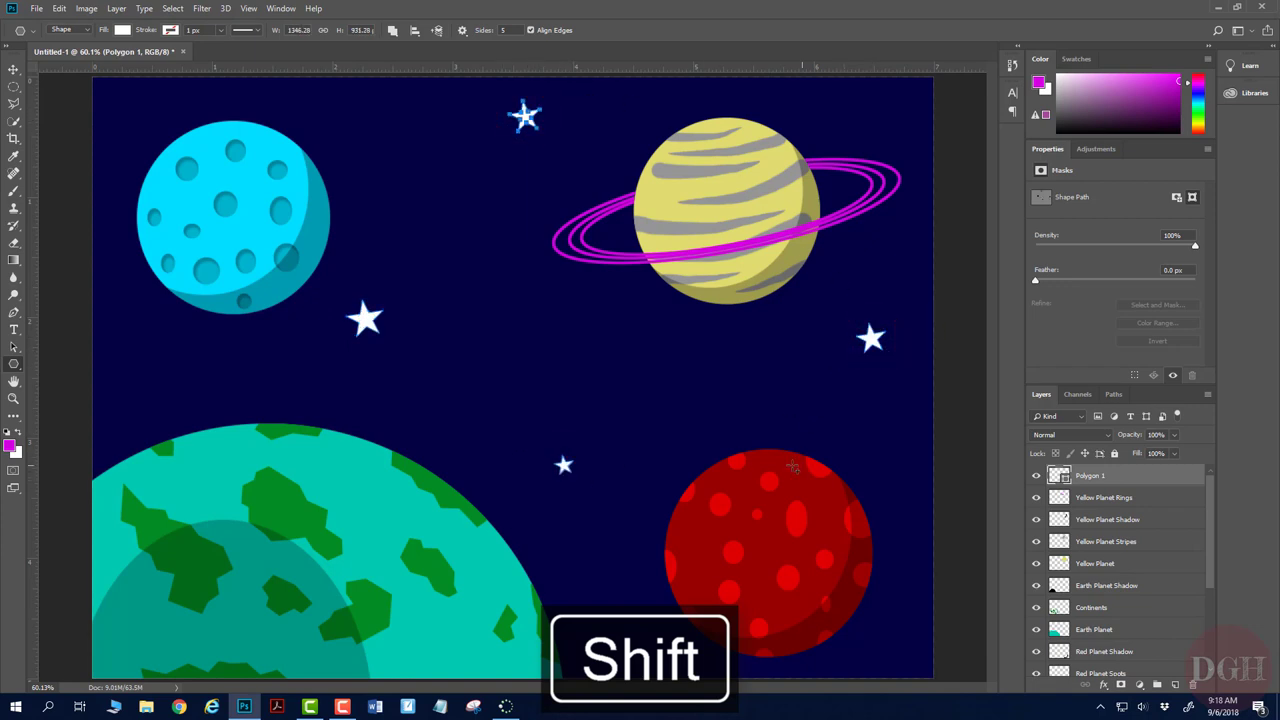
left_click_drag(608, 625, 608, 625)
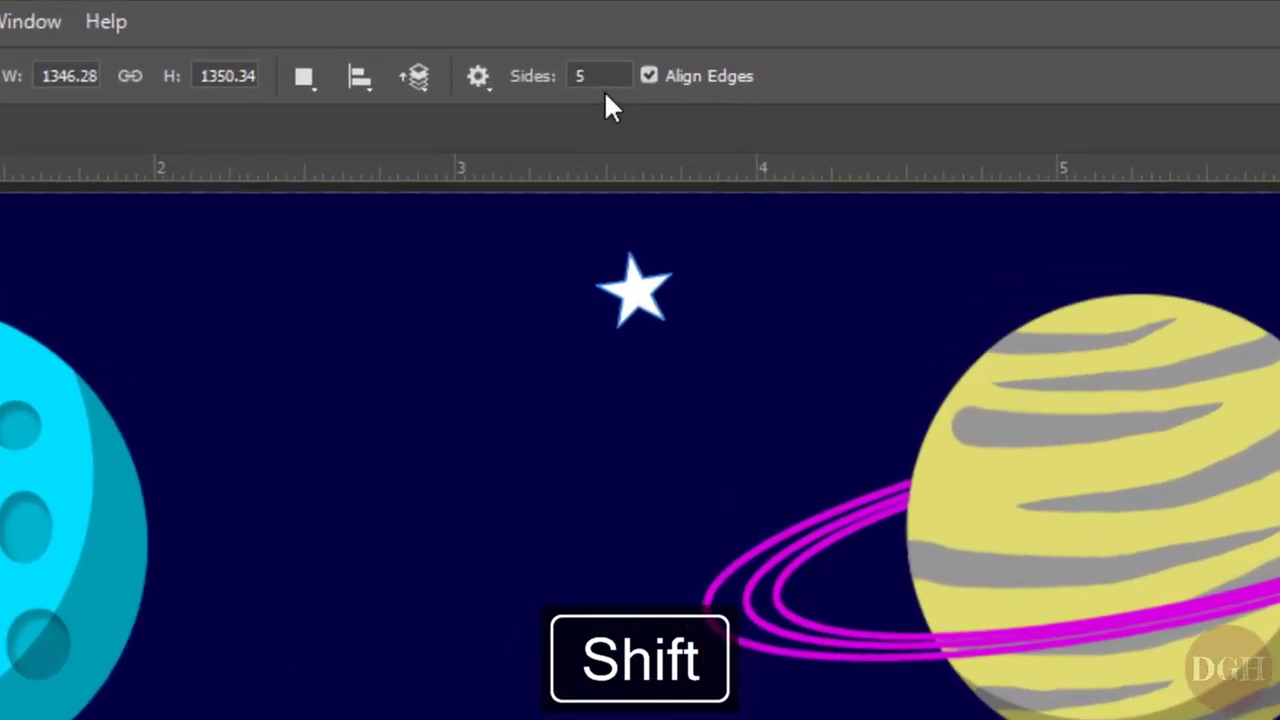
Step: Set the polygon sides to 4 and draw four small four-pointed stars scattered across the navy background and near its upper corners
left_click(605, 80)
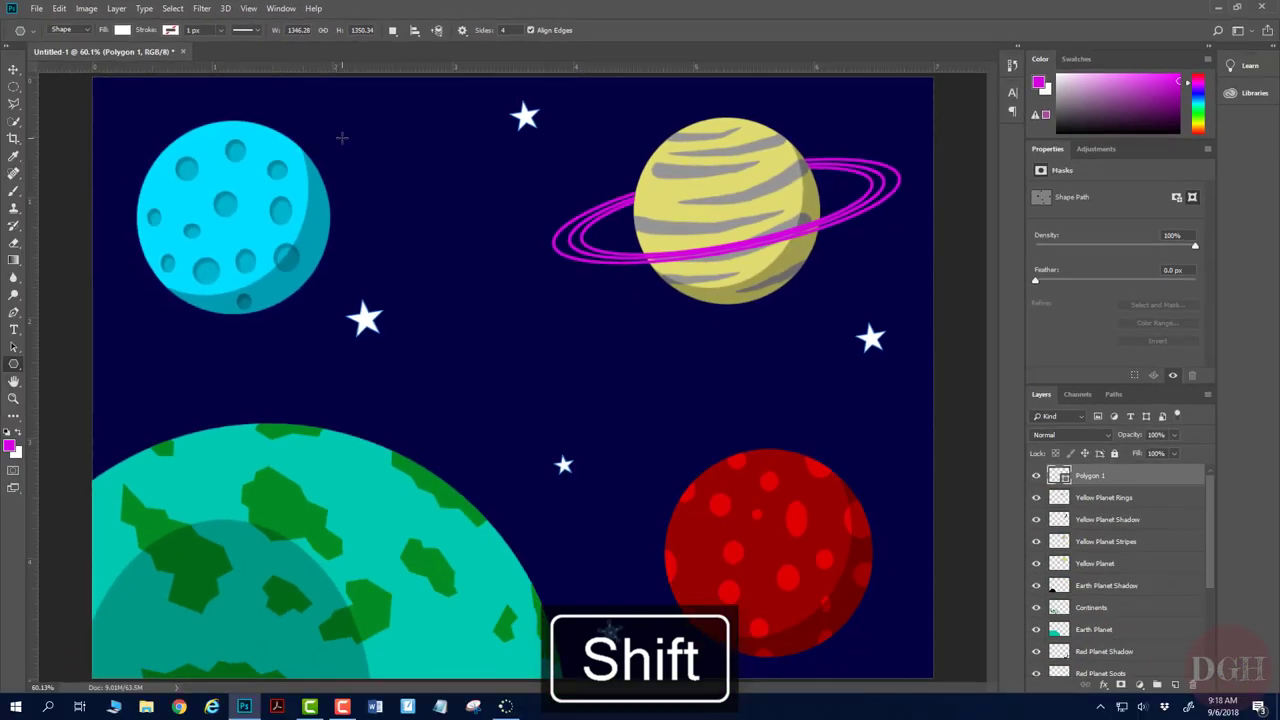
left_click_drag(502, 298, 510, 305)
left_click_drag(863, 111, 867, 115)
left_click_drag(676, 385, 679, 388)
left_click_drag(108, 93, 114, 99)
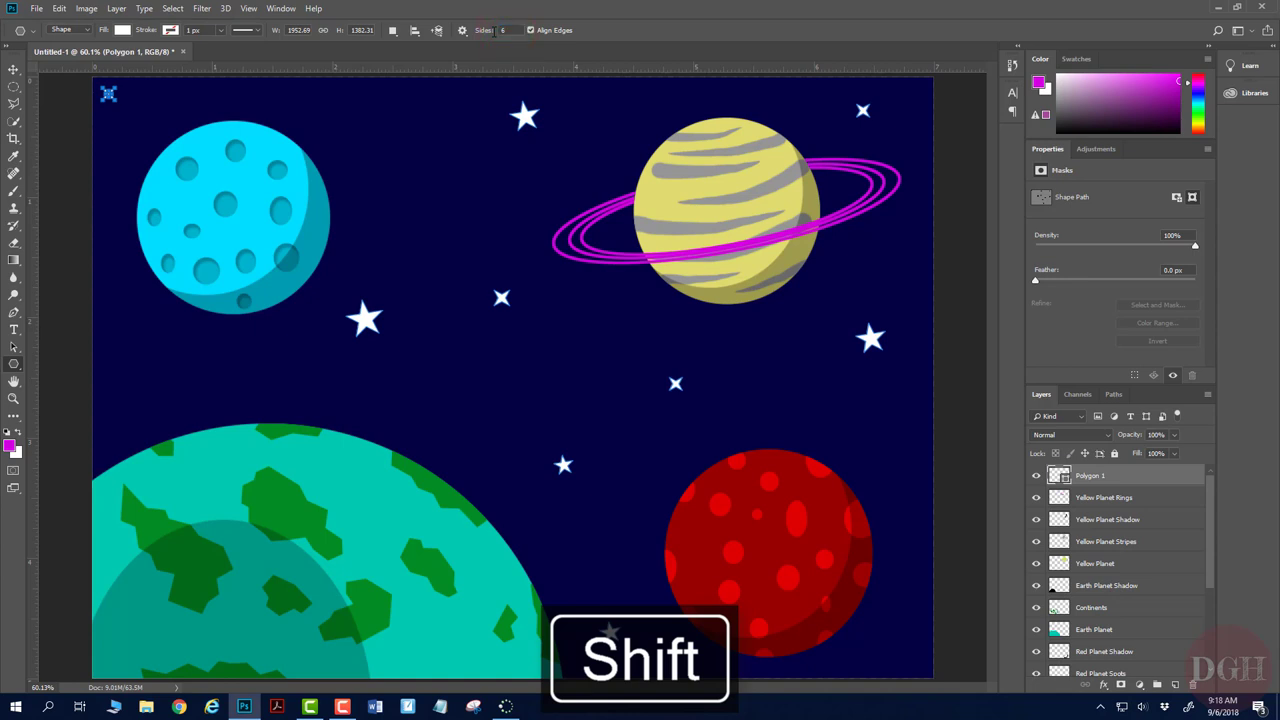
Step: Set the polygon sides to 6 and draw four six-pointed stars of varied size around the cyan, Earth-like and red planets
left_click_drag(148, 372, 152, 369)
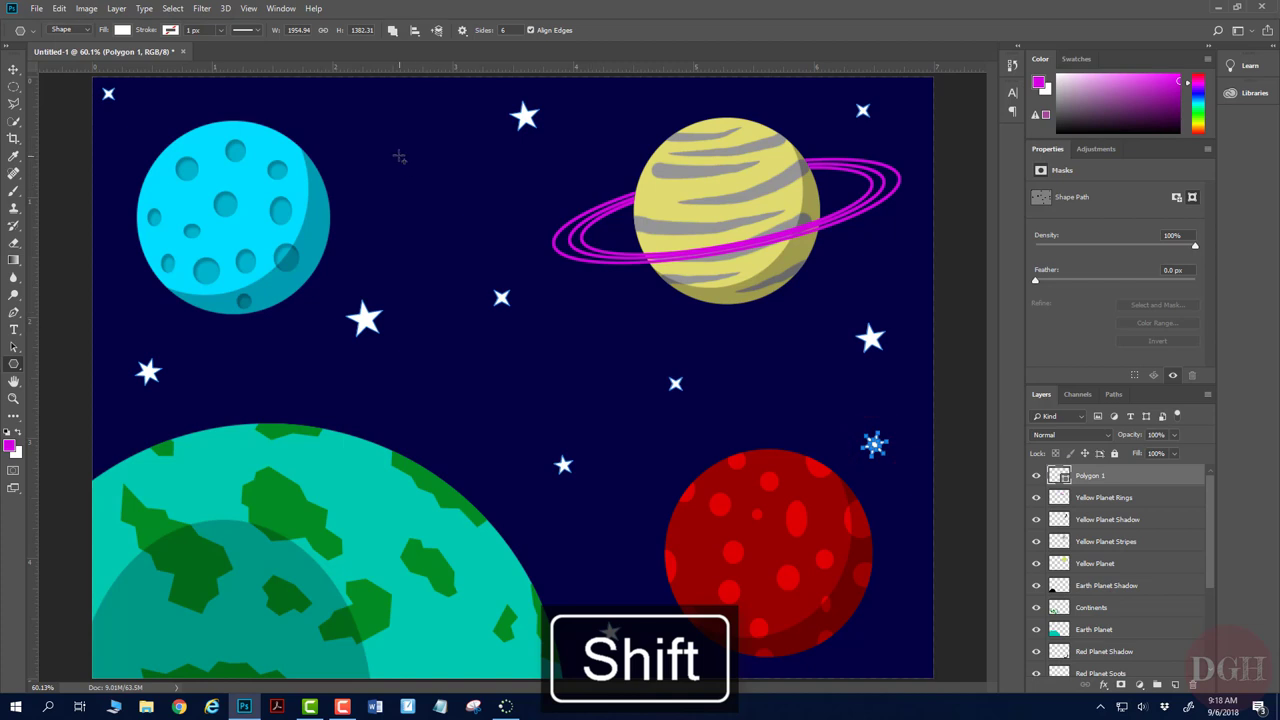
left_click_drag(446, 431, 452, 437)
left_click_drag(371, 131, 386, 148)
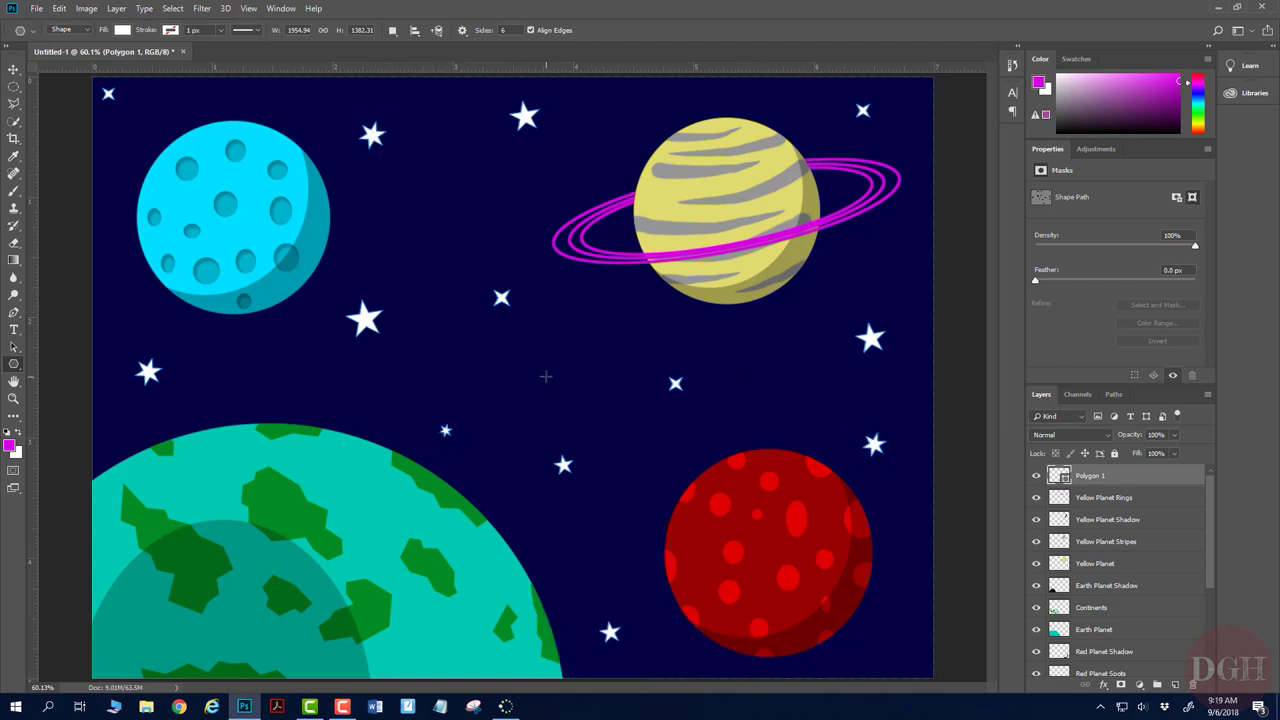